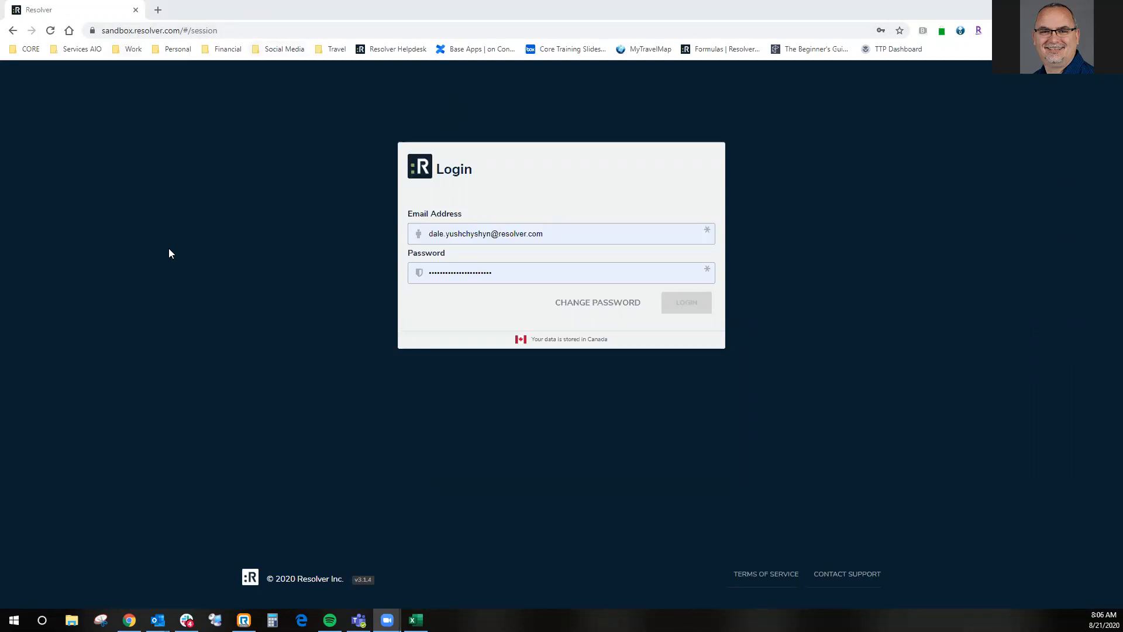
# - Sign in to Resolver through single sign-on with the saved account and select the organization UMiami - UAT1 (1799)
pyautogui.click(609, 238)
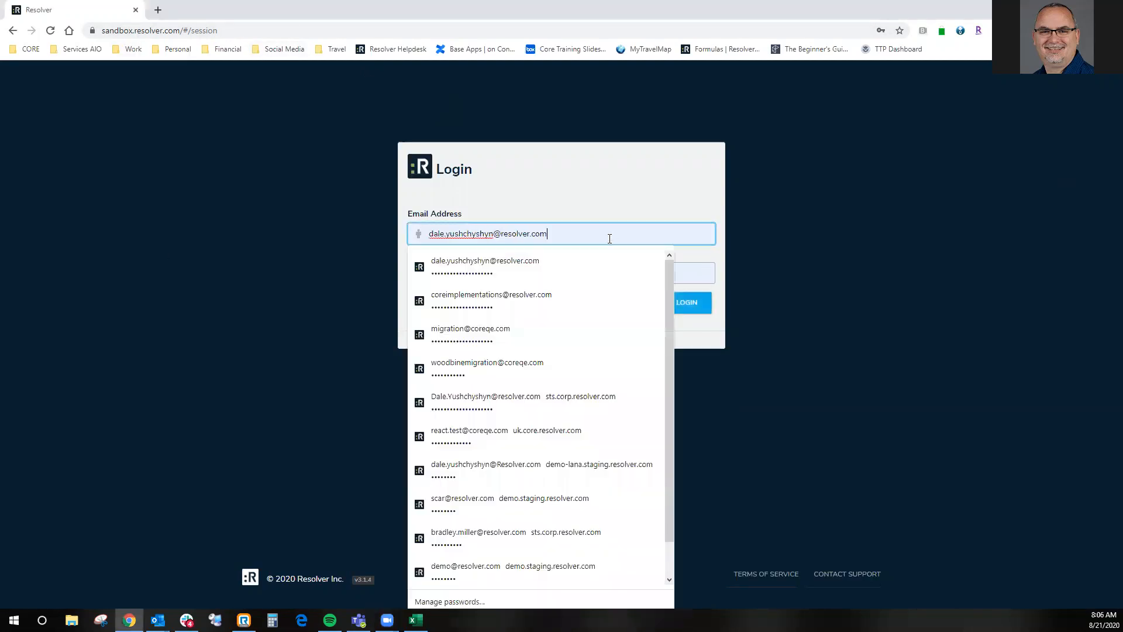
pyautogui.click(799, 245)
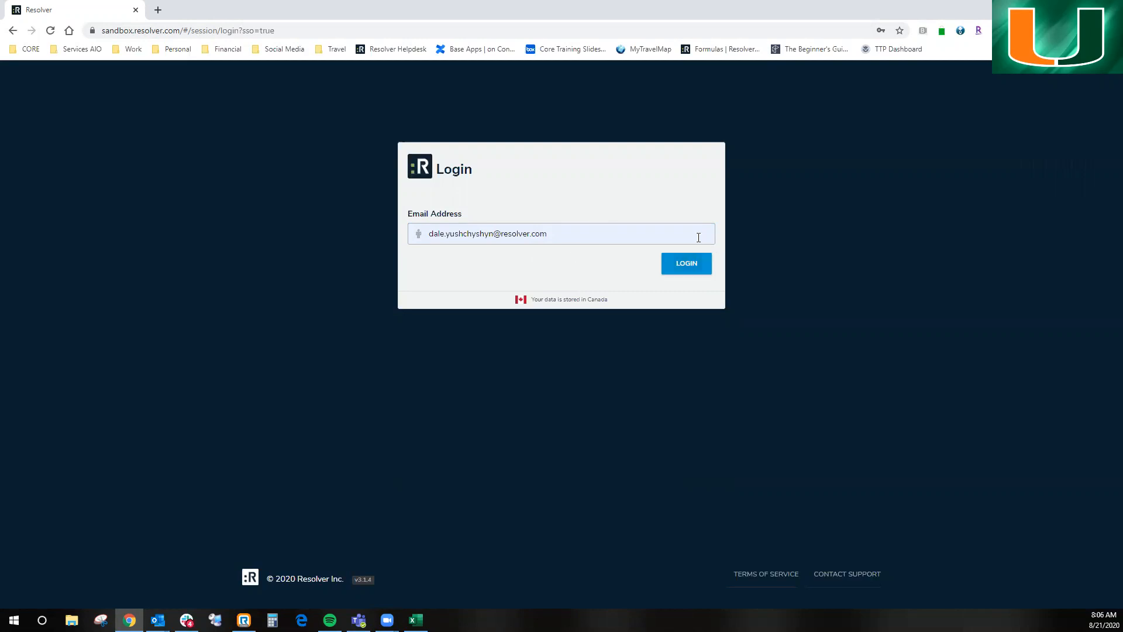
pyautogui.click(706, 268)
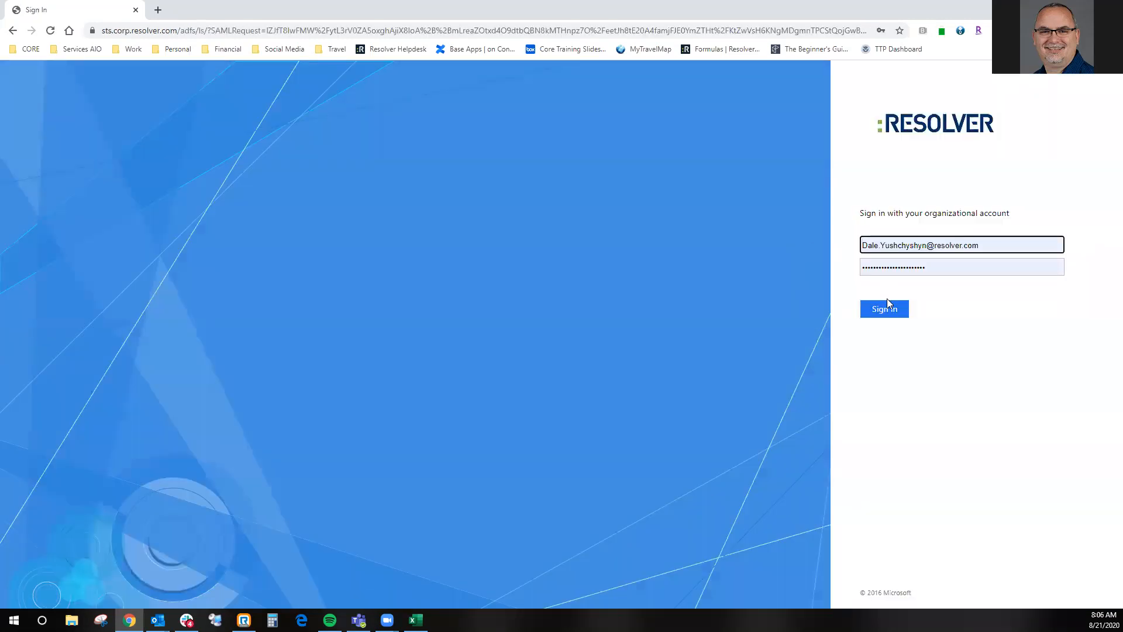
pyautogui.click(885, 309)
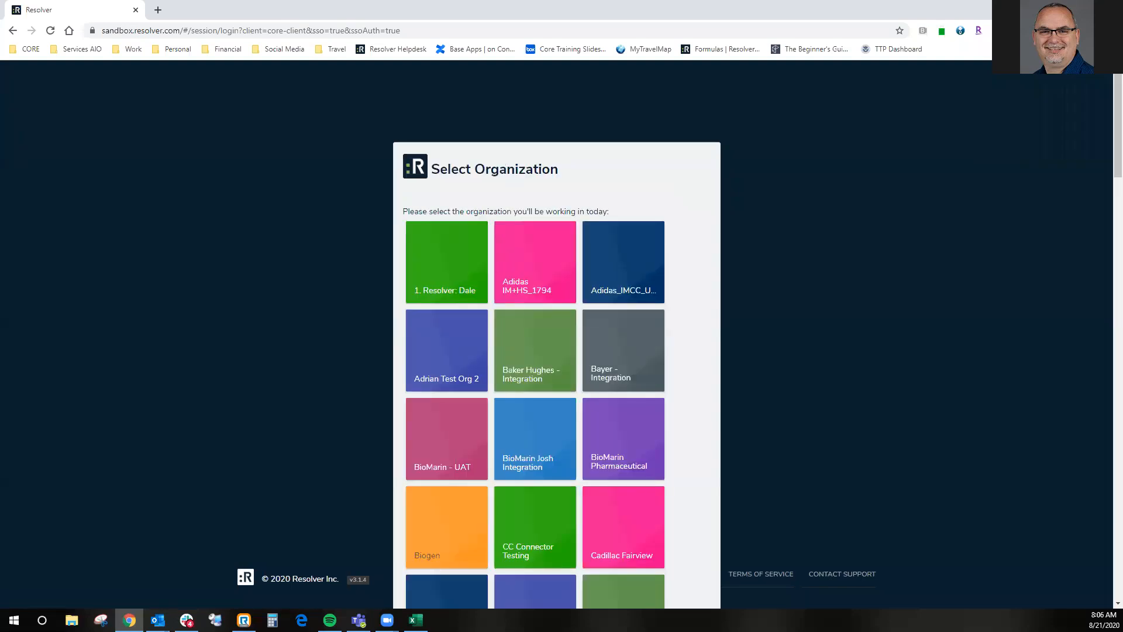
pyautogui.moveTo(1117, 119); pyautogui.dragTo(1106, 599)
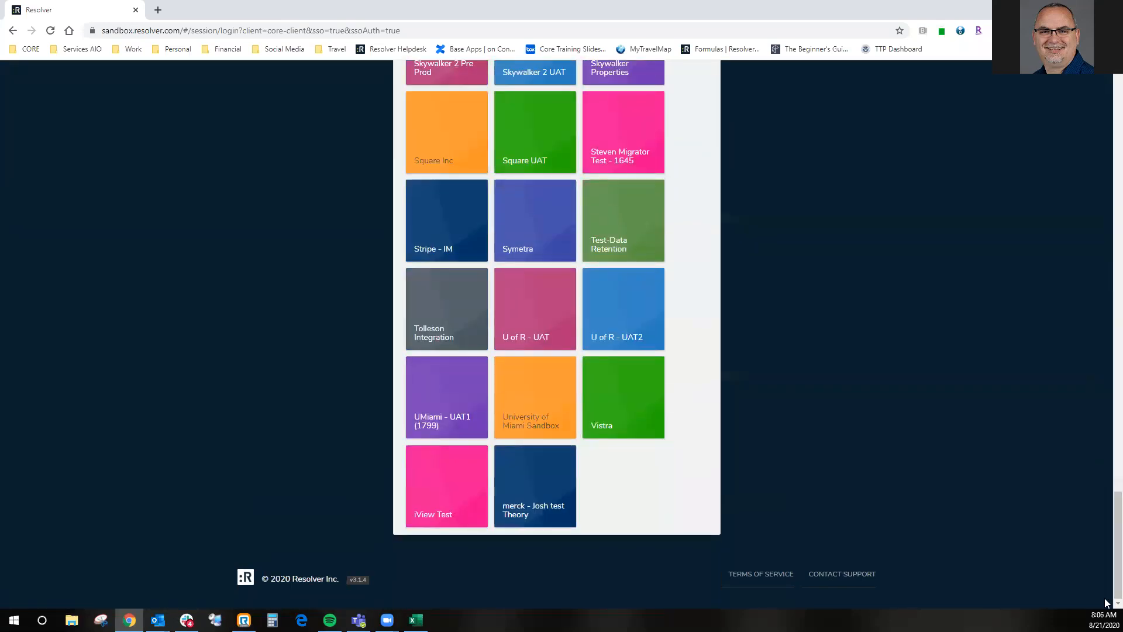
pyautogui.click(446, 405)
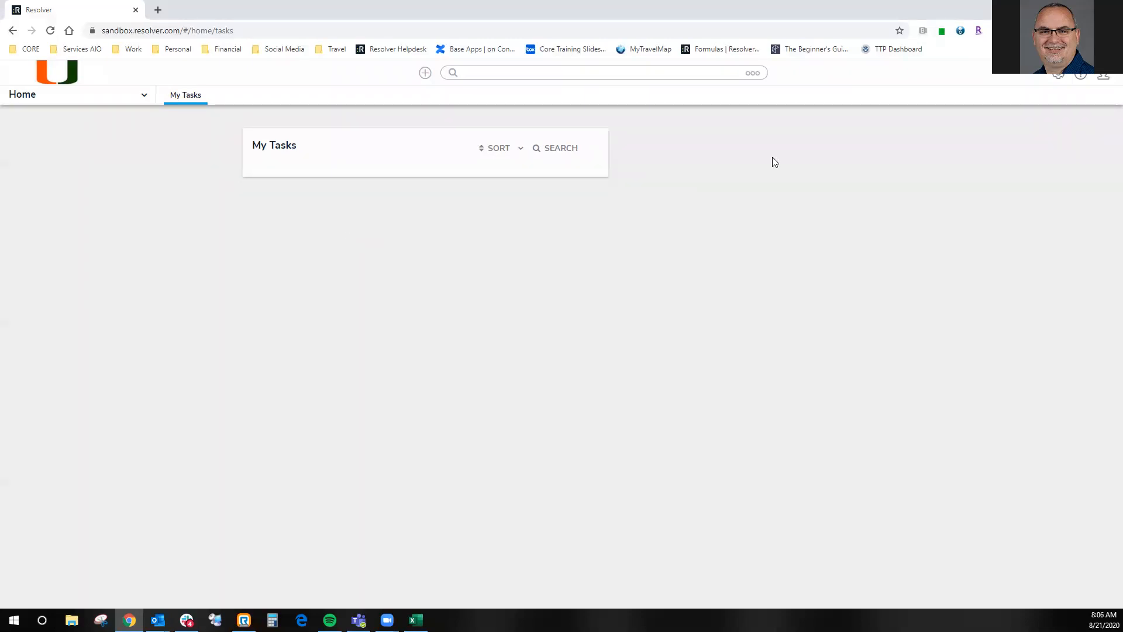
# - Open the user administration, search for the officer test account by name and impersonate it
pyautogui.click(1059, 81)
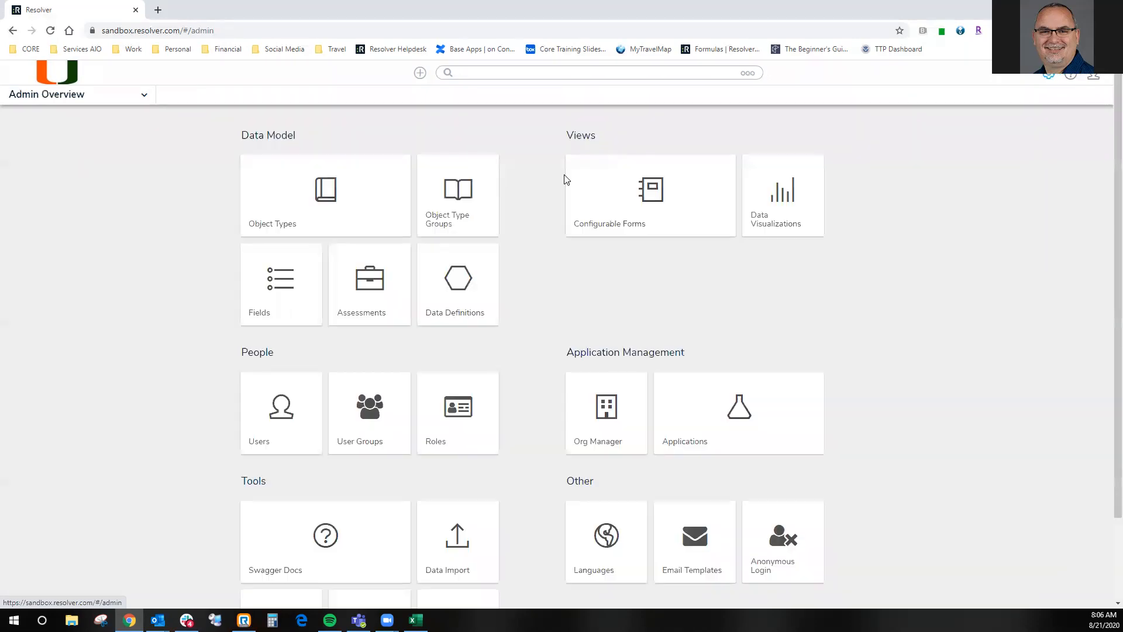
pyautogui.click(324, 409)
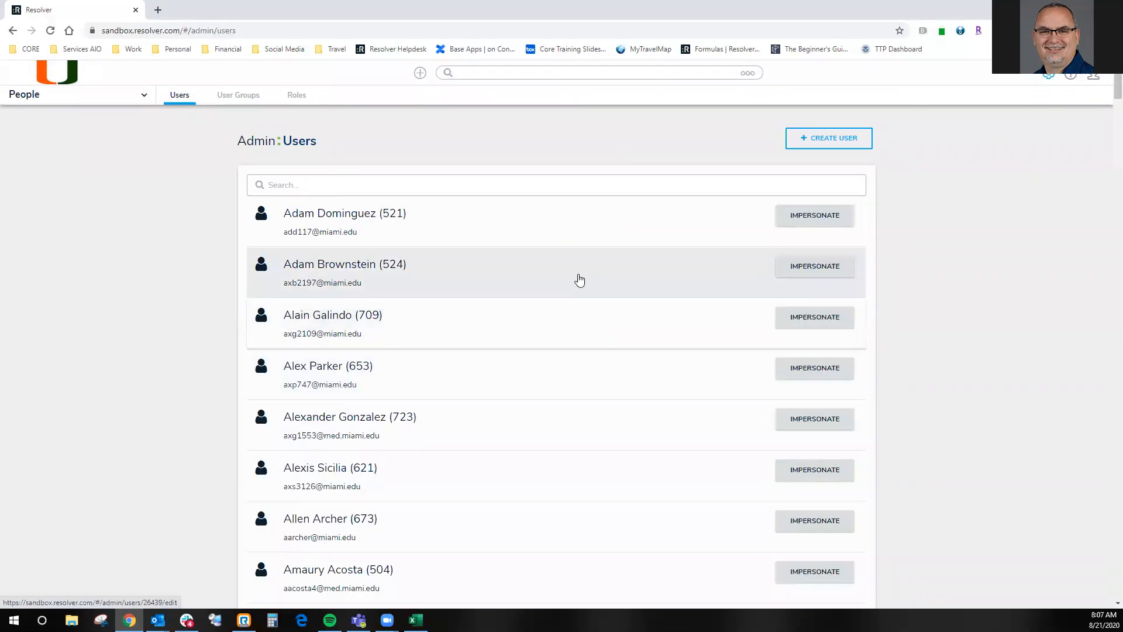
pyautogui.scroll(-10, 572, 283)
pyautogui.scroll(10, 571, 283)
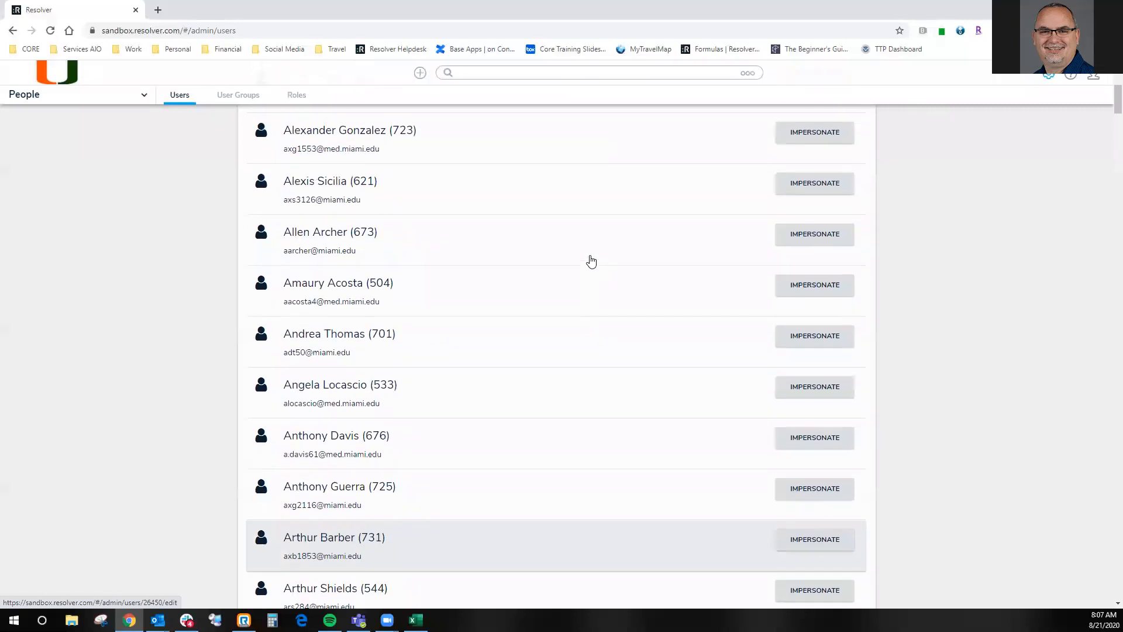
pyautogui.click(564, 187)
pyautogui.write('pat')
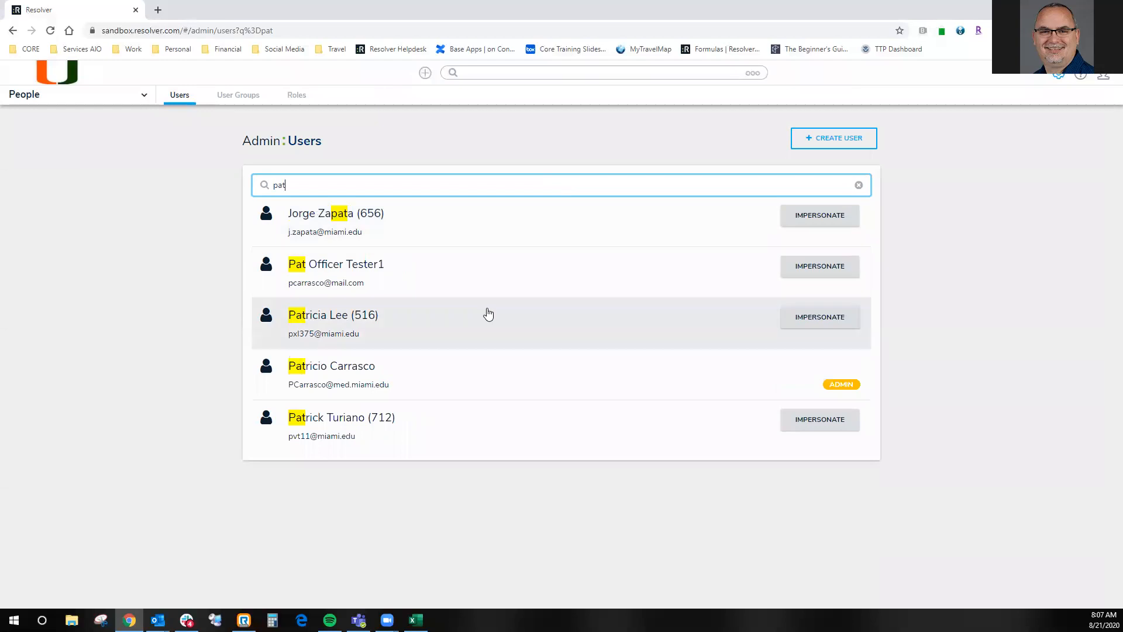
pyautogui.click(822, 266)
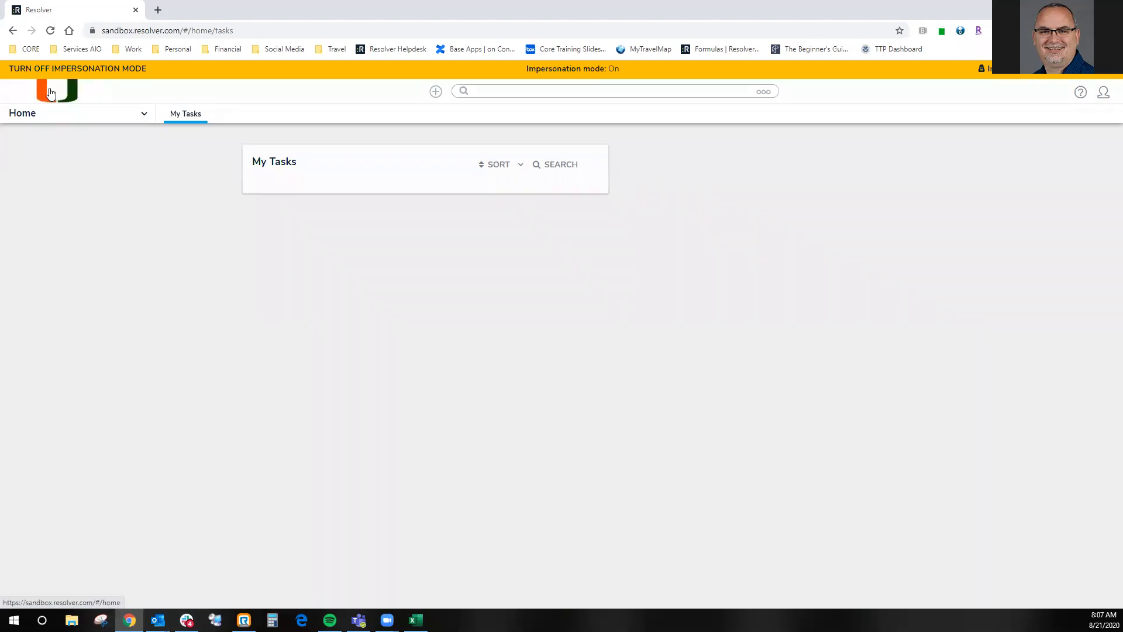
# - View the open incident list of University of Miami Public Safety in Incident Management (Officers), and return to the home page
pyautogui.click(120, 114)
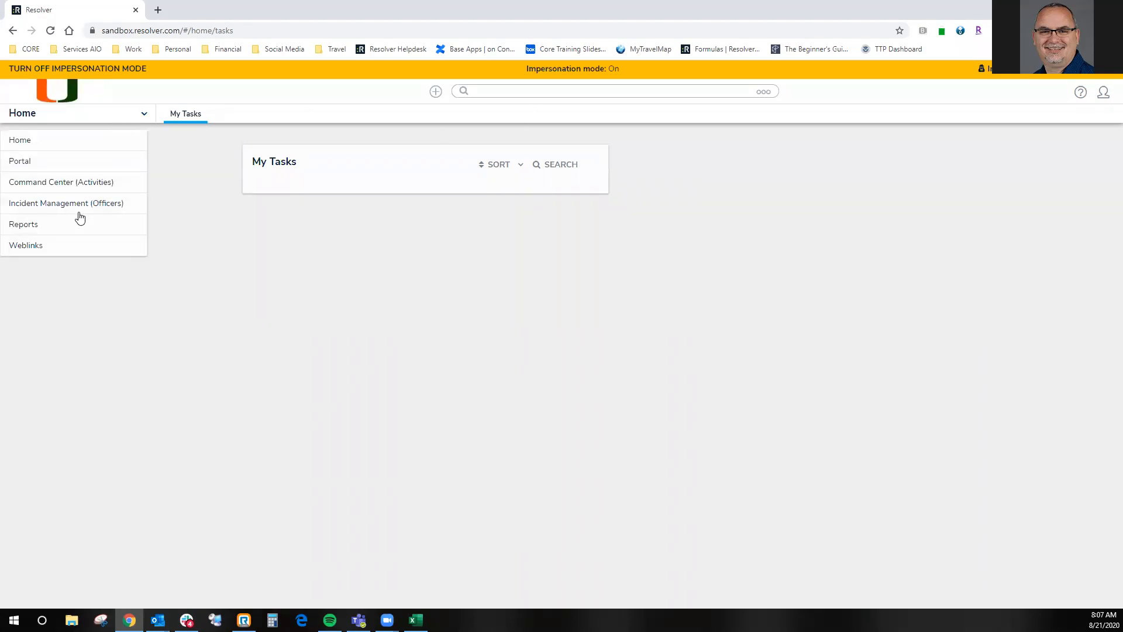
pyautogui.click(80, 213)
pyautogui.click(368, 252)
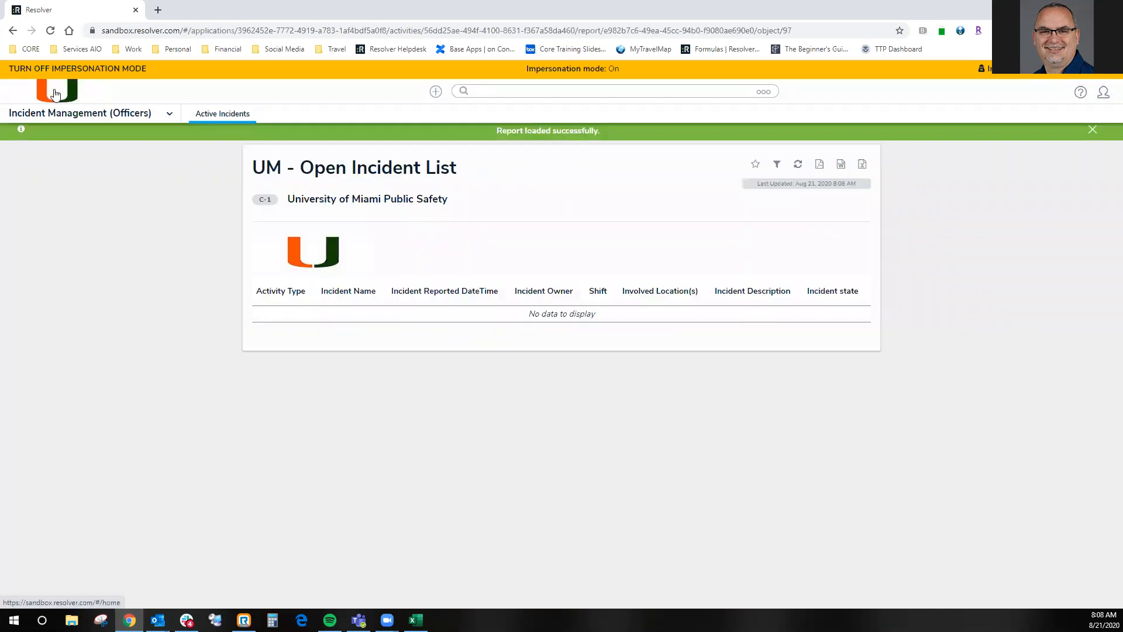
pyautogui.click(56, 94)
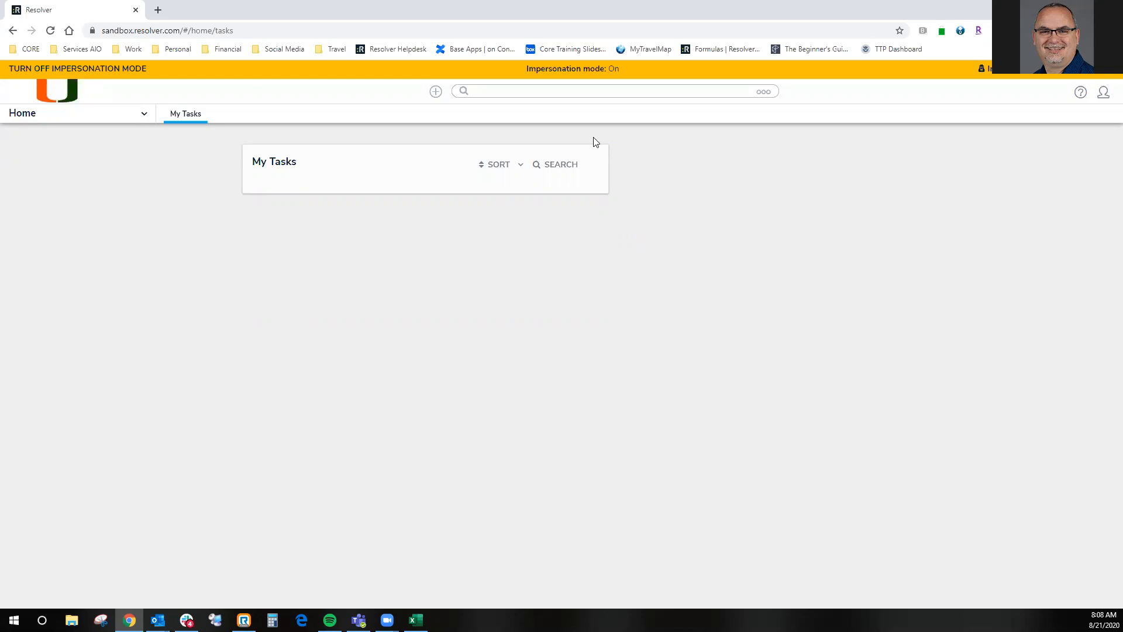
# - Turn off impersonation mode and reopen the user administration list
pyautogui.click(108, 71)
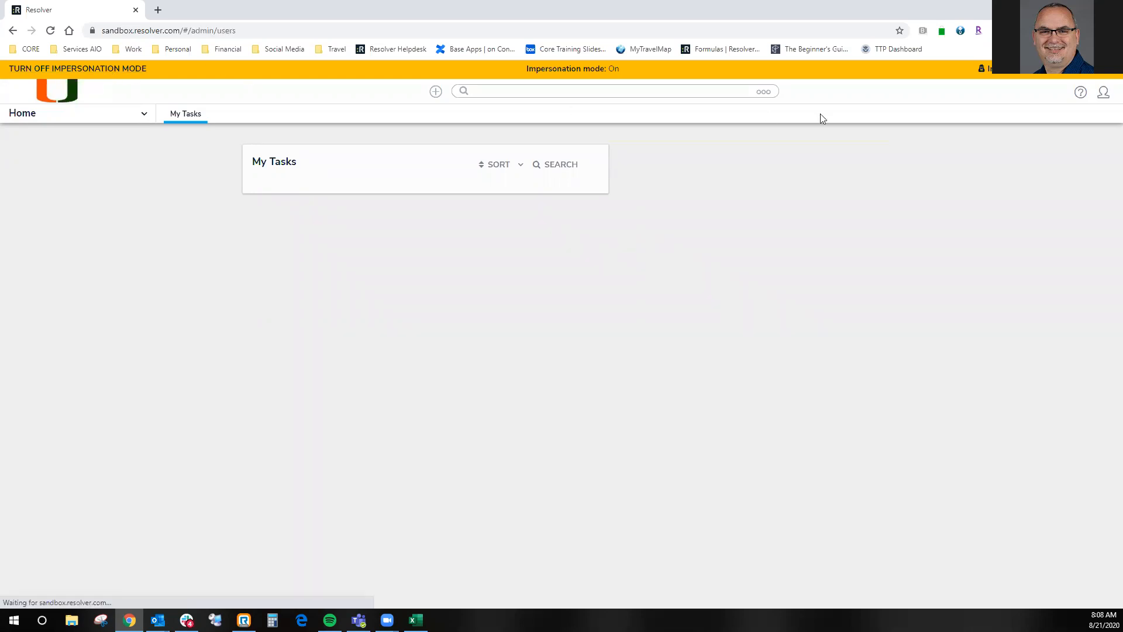
pyautogui.click(1049, 75)
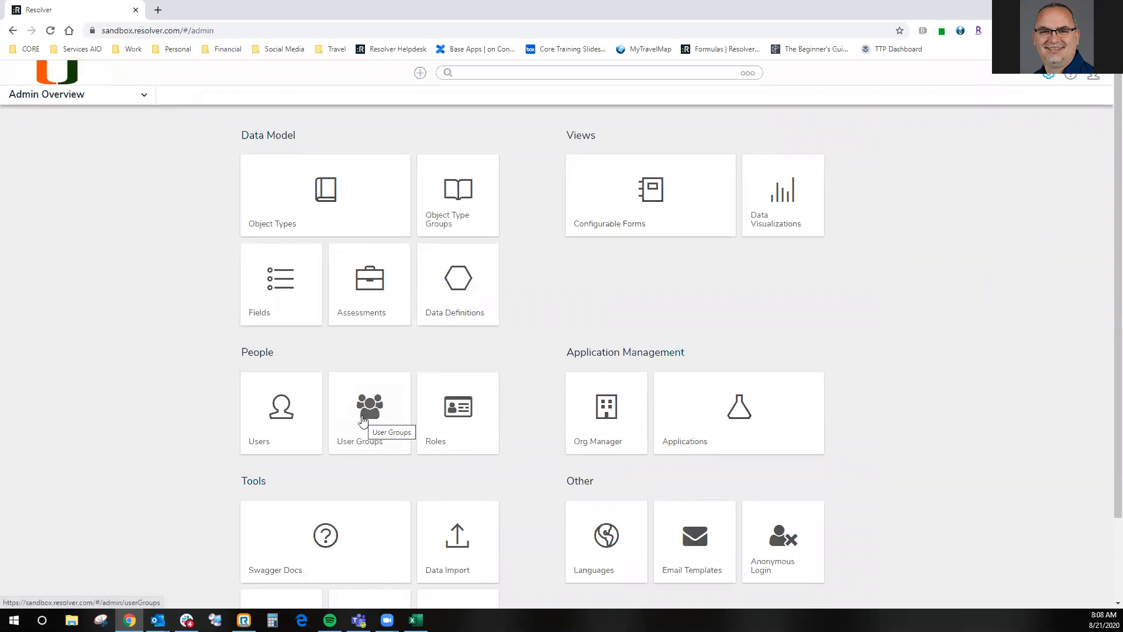
pyautogui.click(291, 422)
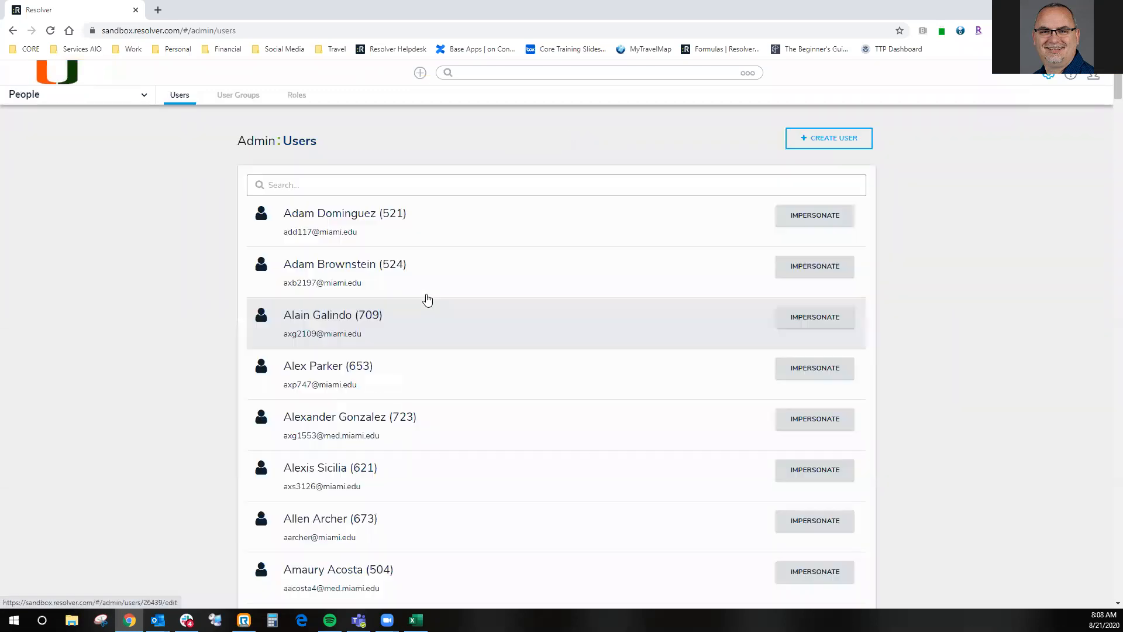
# - Search the users by first name for the dispatcher and command center supervisor account and impersonate it
pyautogui.click(442, 186)
pyautogui.write('jeff')
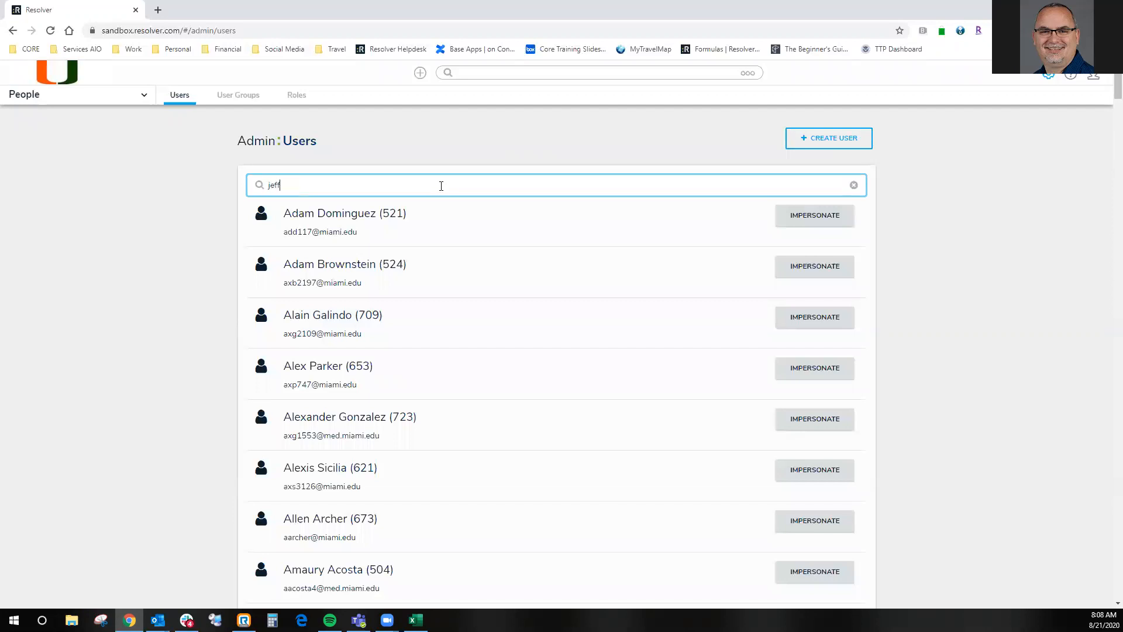
pyautogui.click(433, 224)
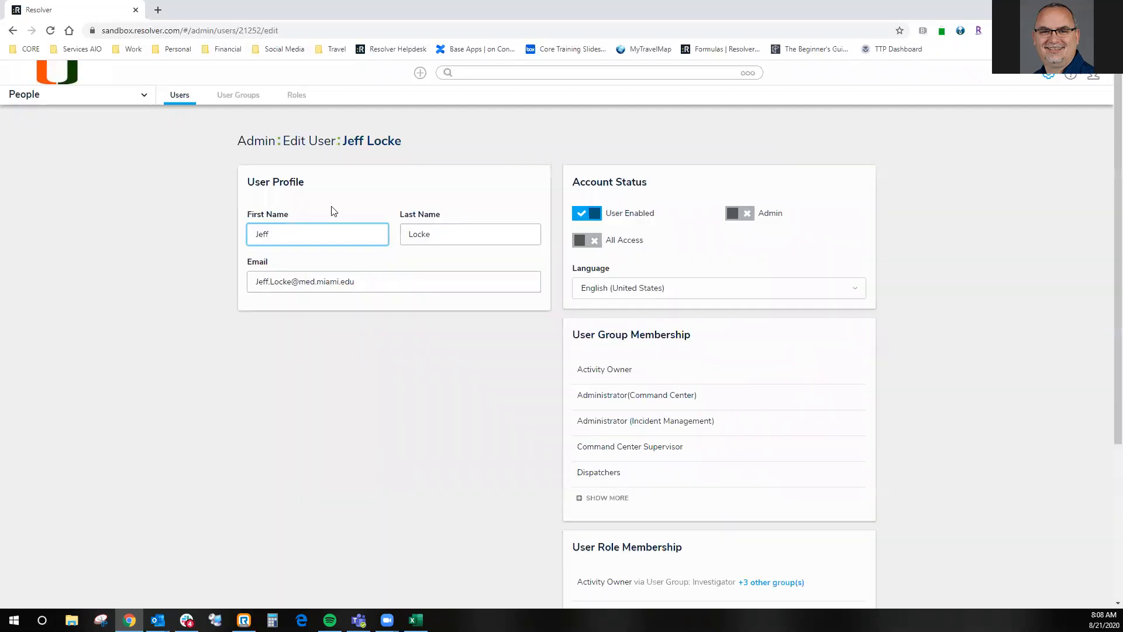
pyautogui.click(12, 31)
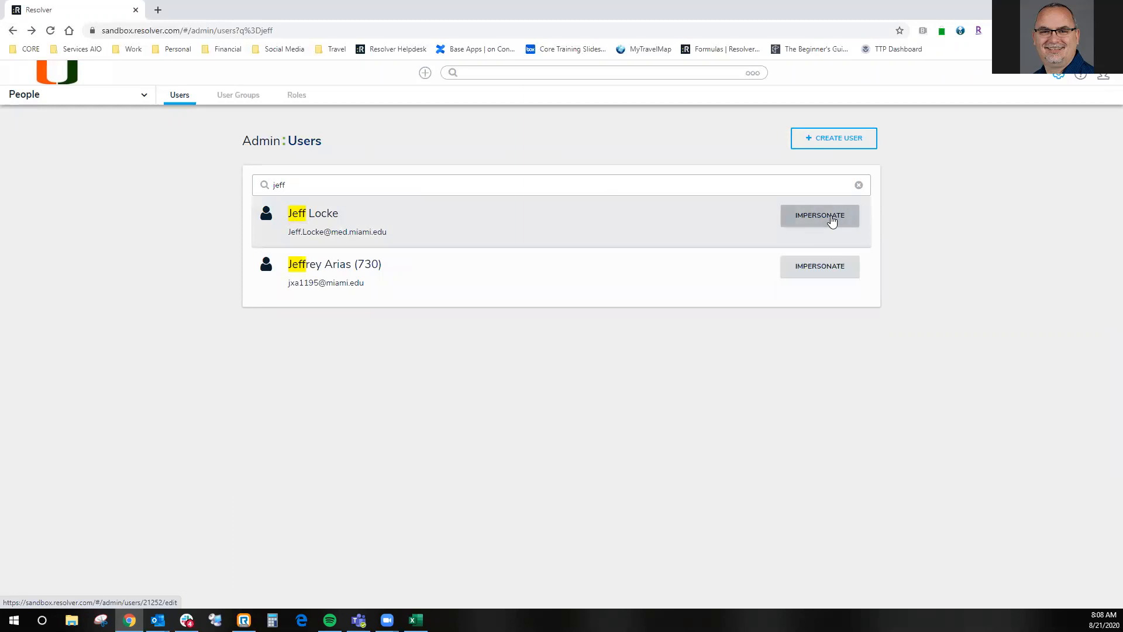
pyautogui.click(834, 218)
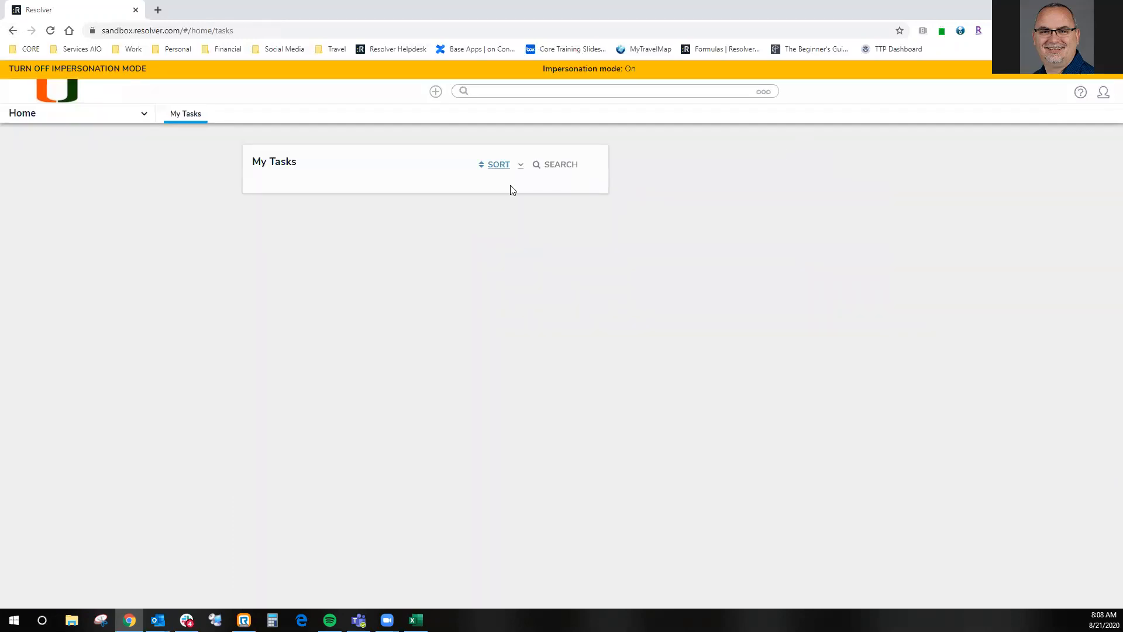
# - Launch Dispatch from Command Center (Dispatching), close the leftover blank browser page and switch to the Dispatch window
pyautogui.click(95, 122)
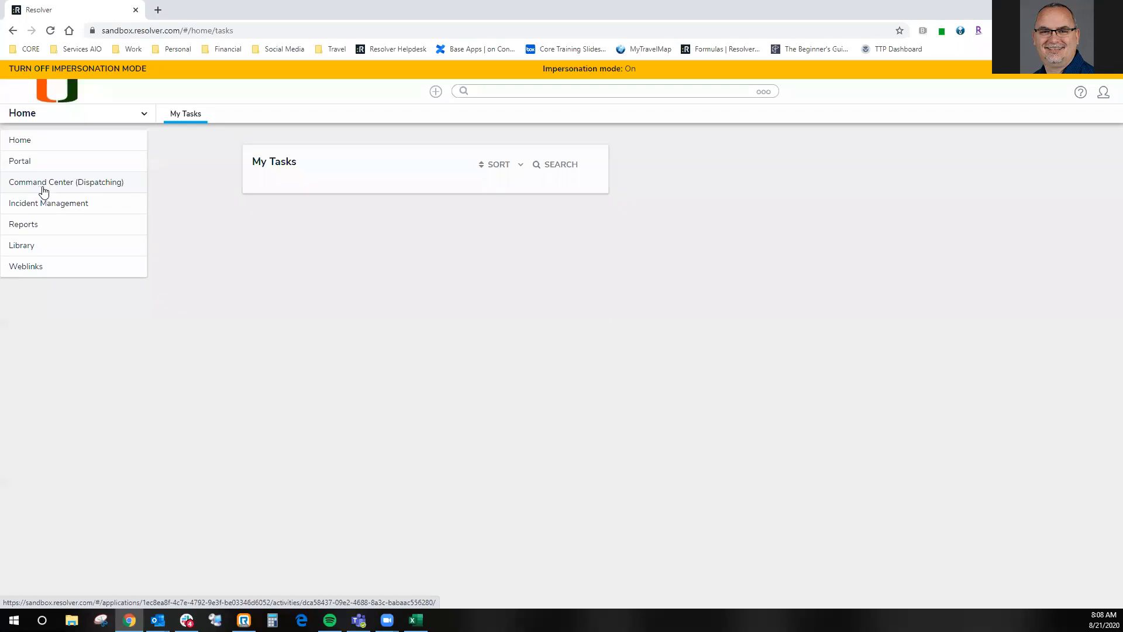
pyautogui.click(47, 184)
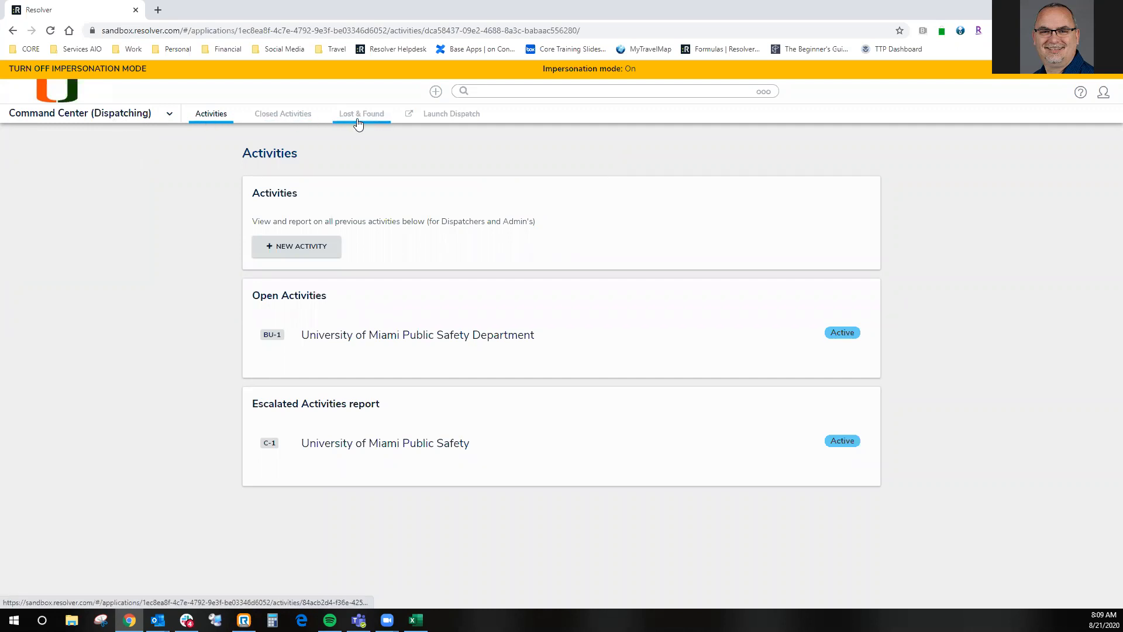
pyautogui.click(457, 115)
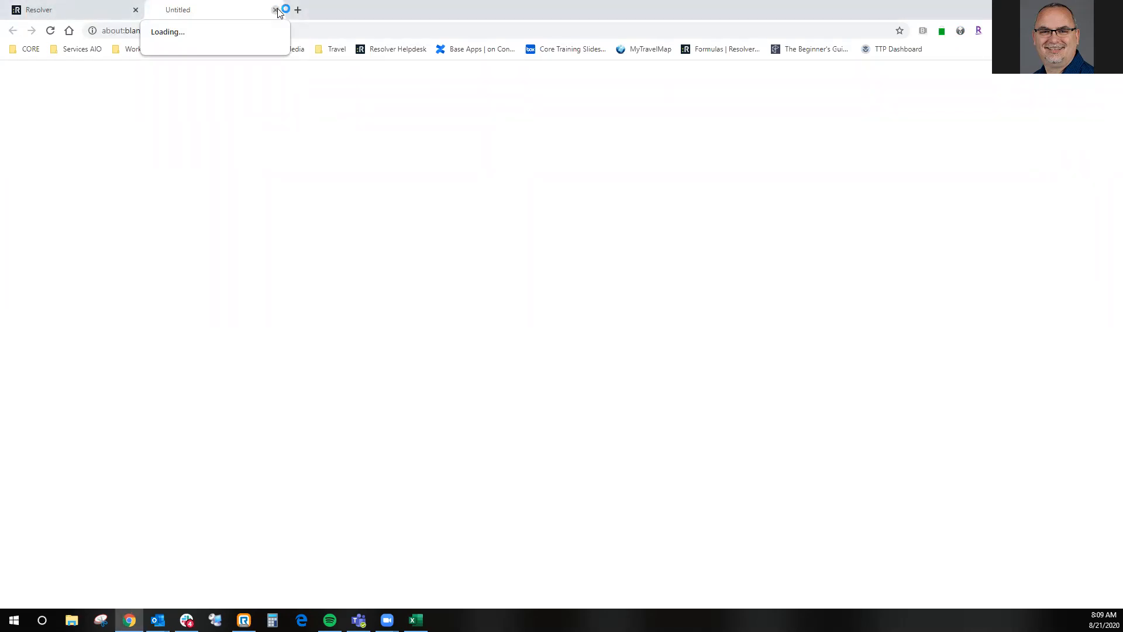
pyautogui.click(276, 10)
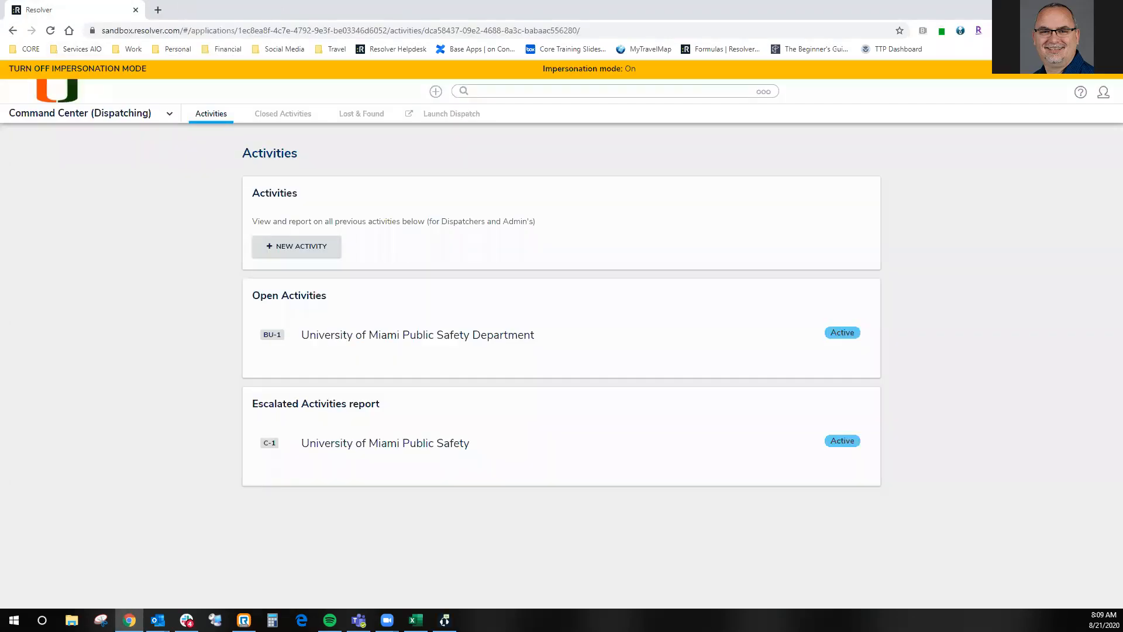
pyautogui.click(445, 619)
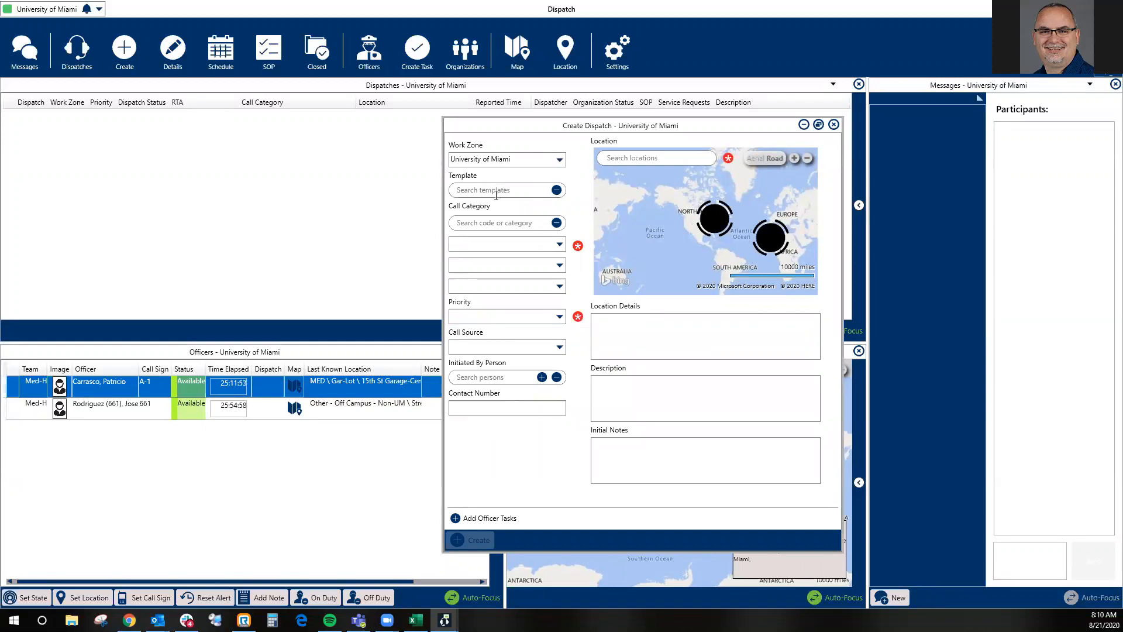
# - Set the new dispatch's call category to 945 Person down and its priority to High, leaving the call source empty
pyautogui.click(514, 222)
pyautogui.write('945')
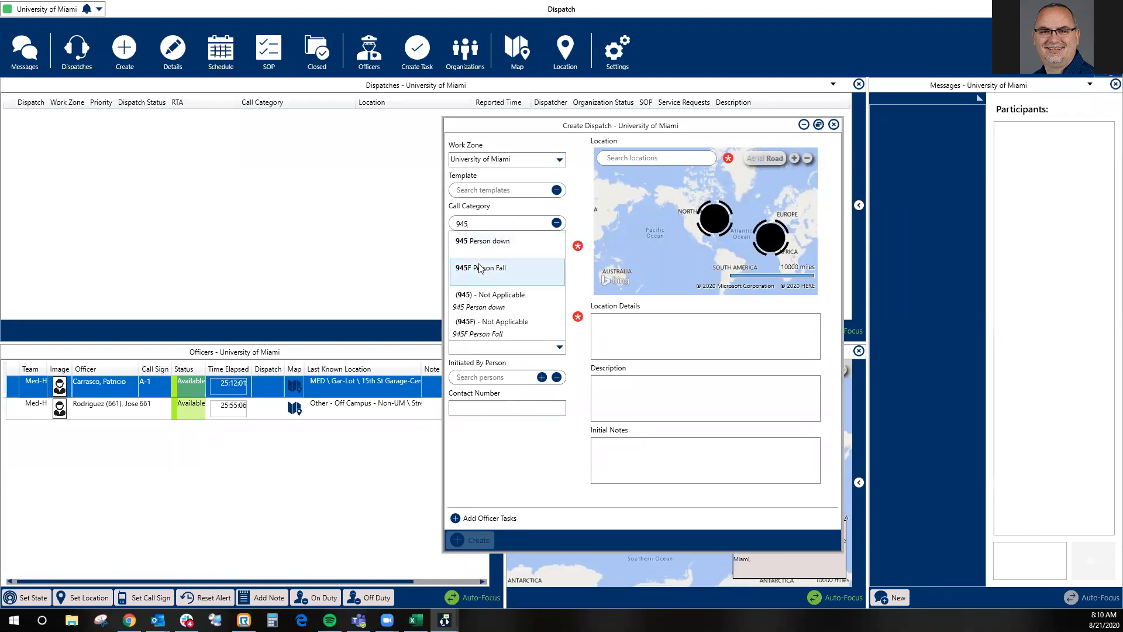
pyautogui.click(482, 243)
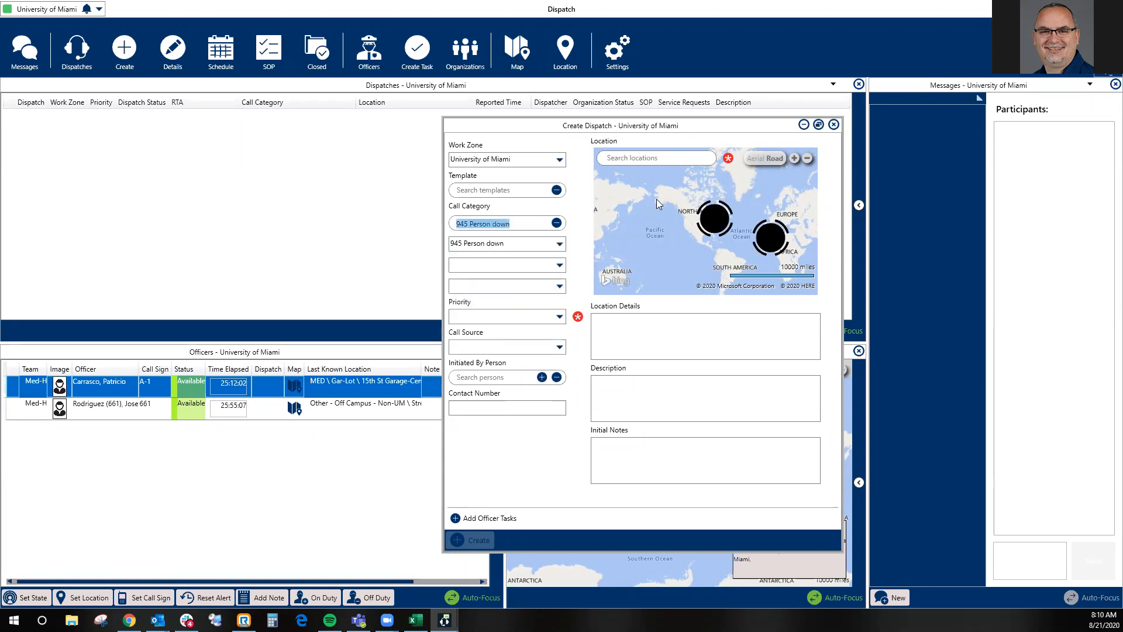
pyautogui.click(552, 321)
pyautogui.click(502, 335)
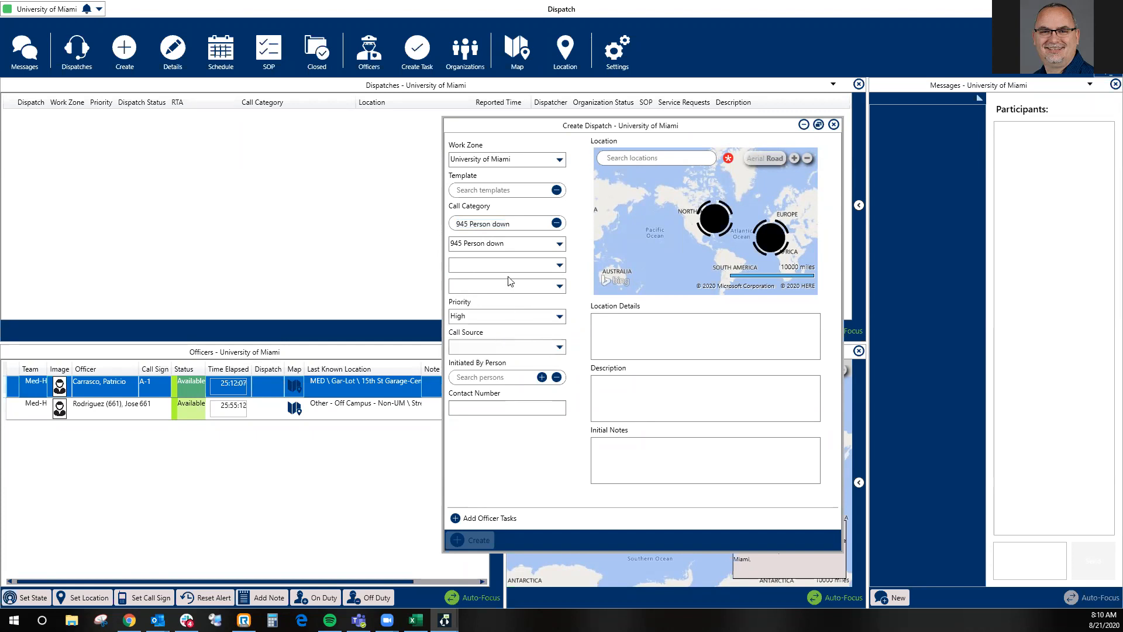
pyautogui.click(502, 348)
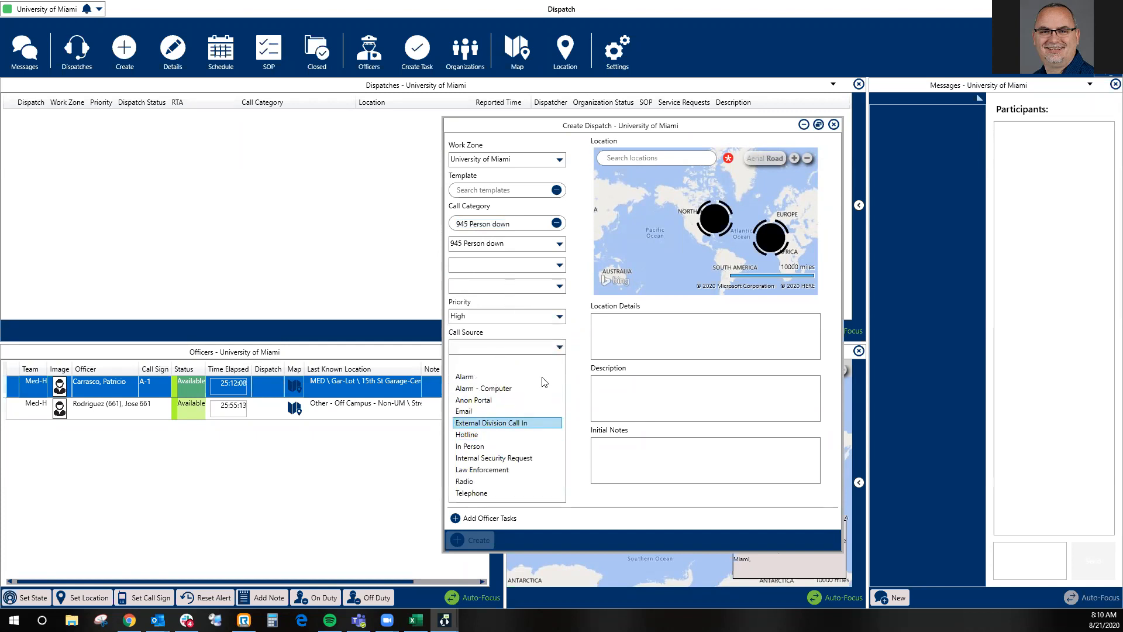
pyautogui.click(635, 353)
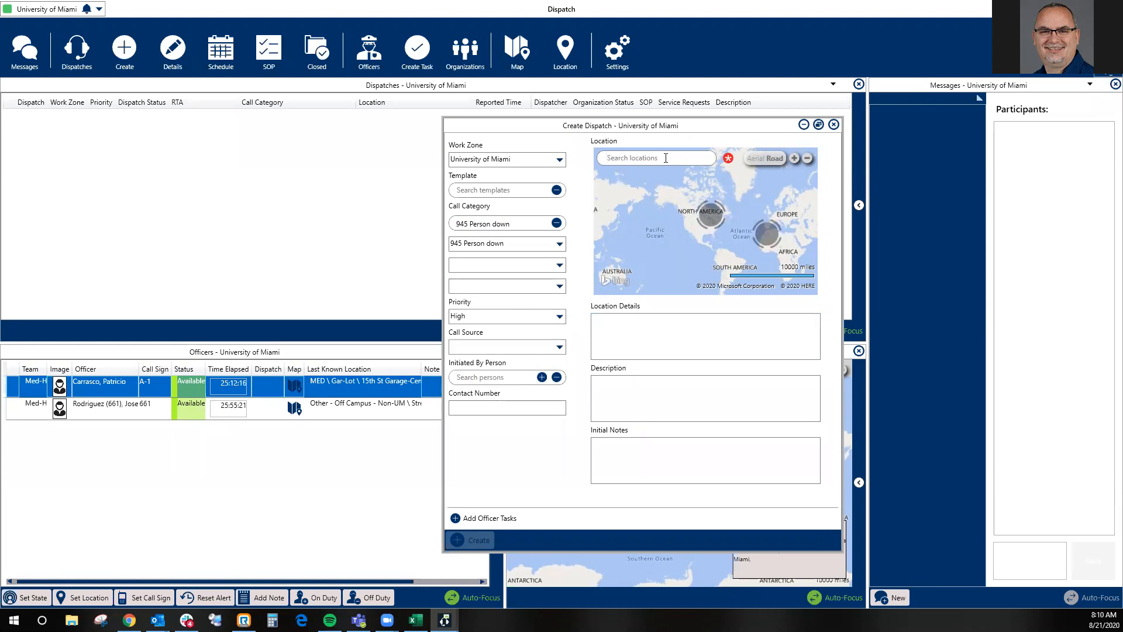
# - Try searching the dispatch locations for "towe" and for "rmsb"
pyautogui.write('tower')
pyautogui.moveTo(652, 158); pyautogui.dragTo(556, 163)
pyautogui.press('BackSpace')
pyautogui.write('rmsb')
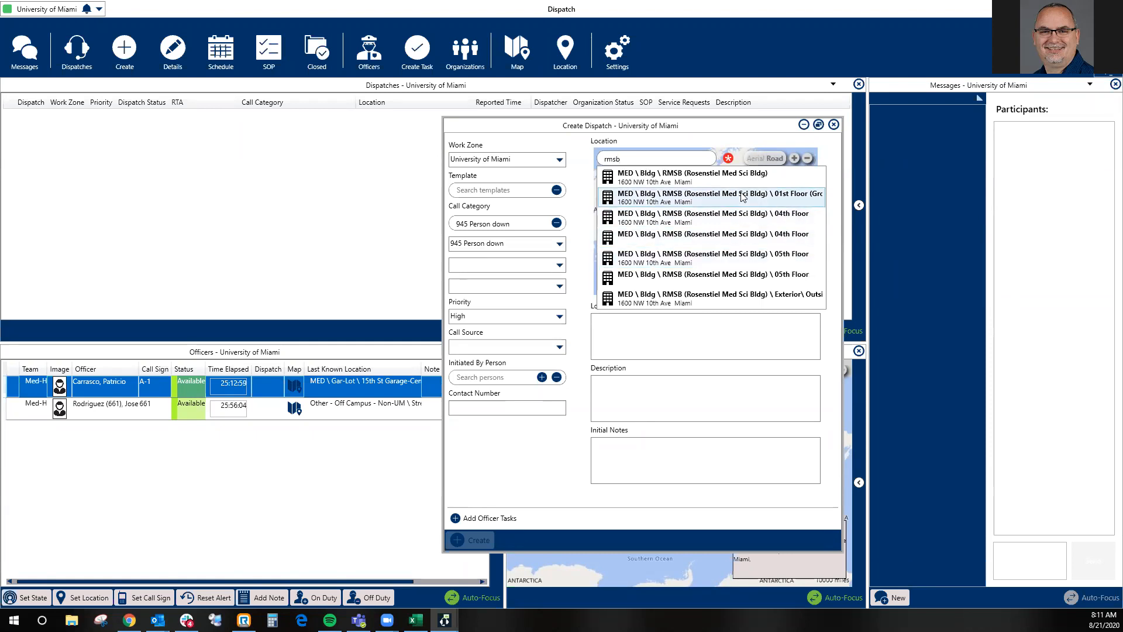
# - Try searching the dispatch locations for "02nd floor"
pyautogui.click(571, 165)
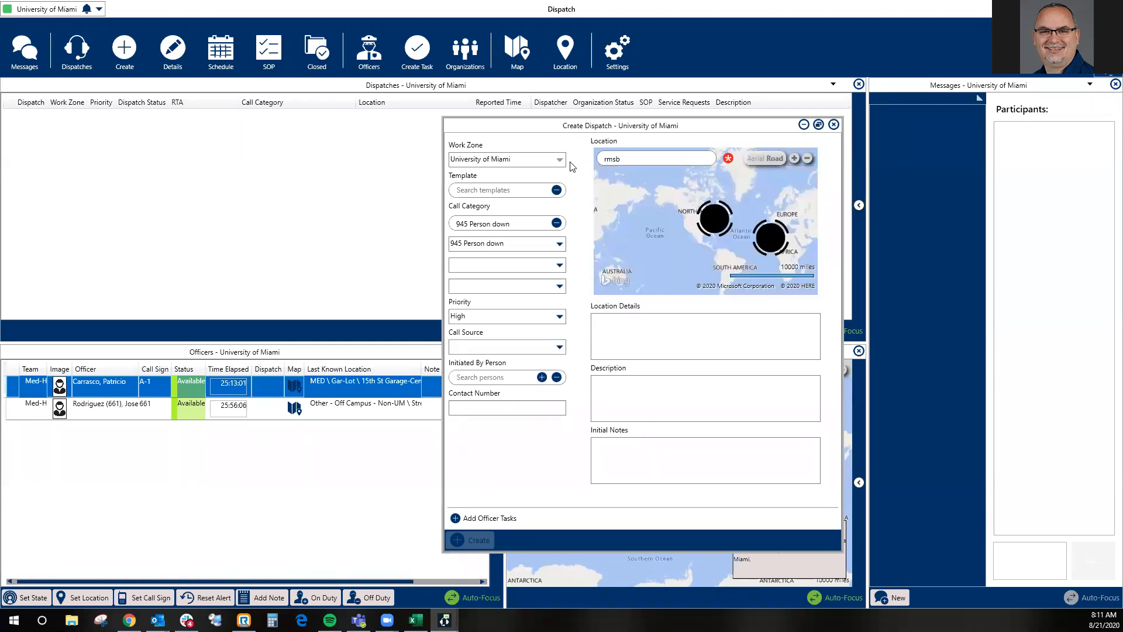
pyautogui.write('02 flo')
pyautogui.press('BackSpace')
pyautogui.press('BackSpace')
pyautogui.press('BackSpace')
pyautogui.write('bn')
pyautogui.press('BackSpace')
pyautogui.press('BackSpace')
pyautogui.write('n')
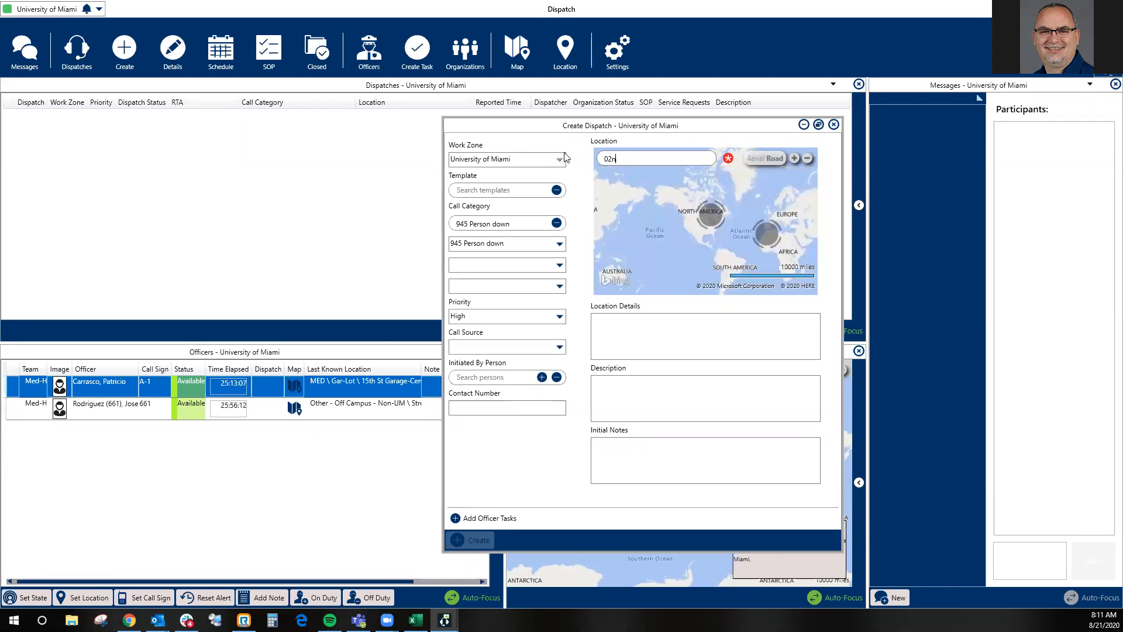
pyautogui.write('d')
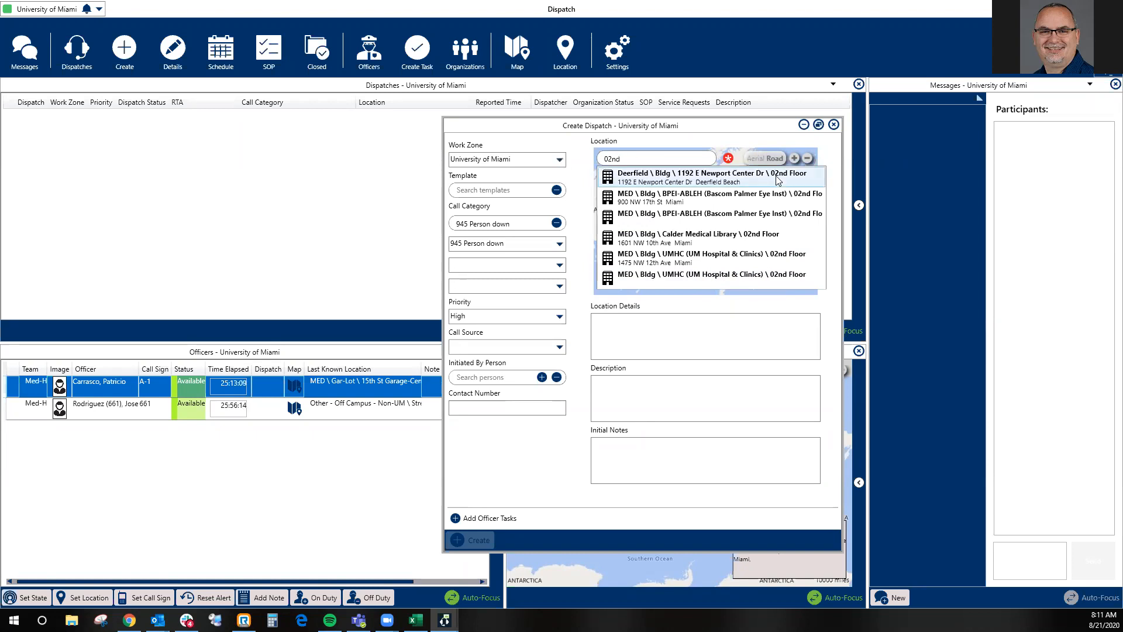
pyautogui.write(' floor')
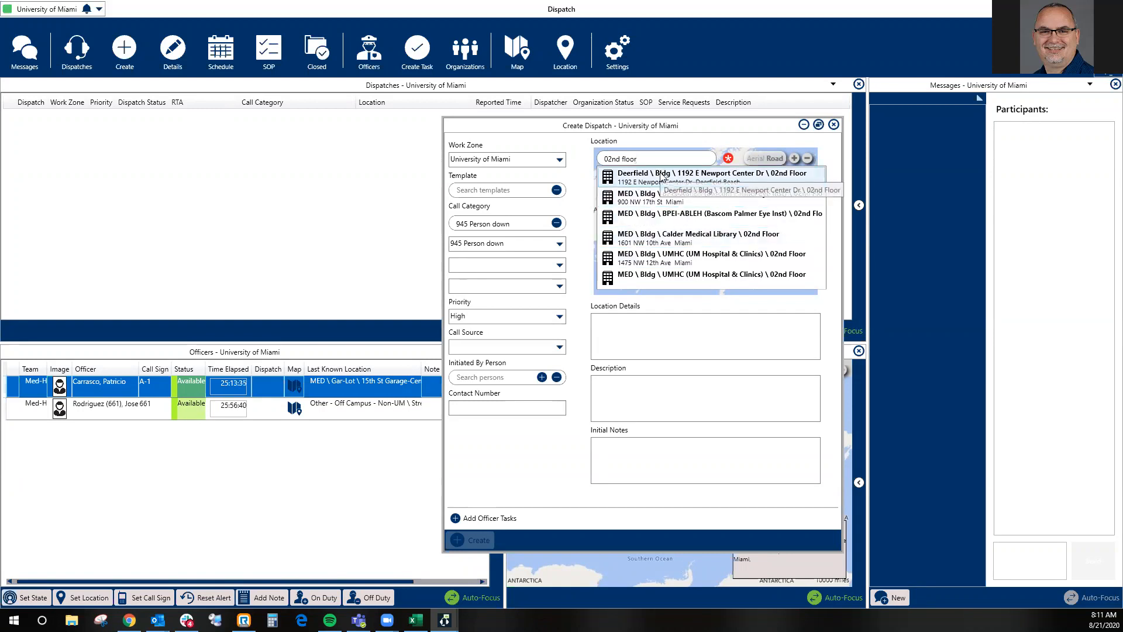
# - Search the locations for "rmsb" and set the dispatch location to MED \ Bldg \ RMSB (Rosenstiel Med Sci Bldg) \ 01st Floor (Ground)
pyautogui.hotkey('ctrl', 'shift', 'Left')
pyautogui.hotkey('ctrl', 'shift', 'Left')
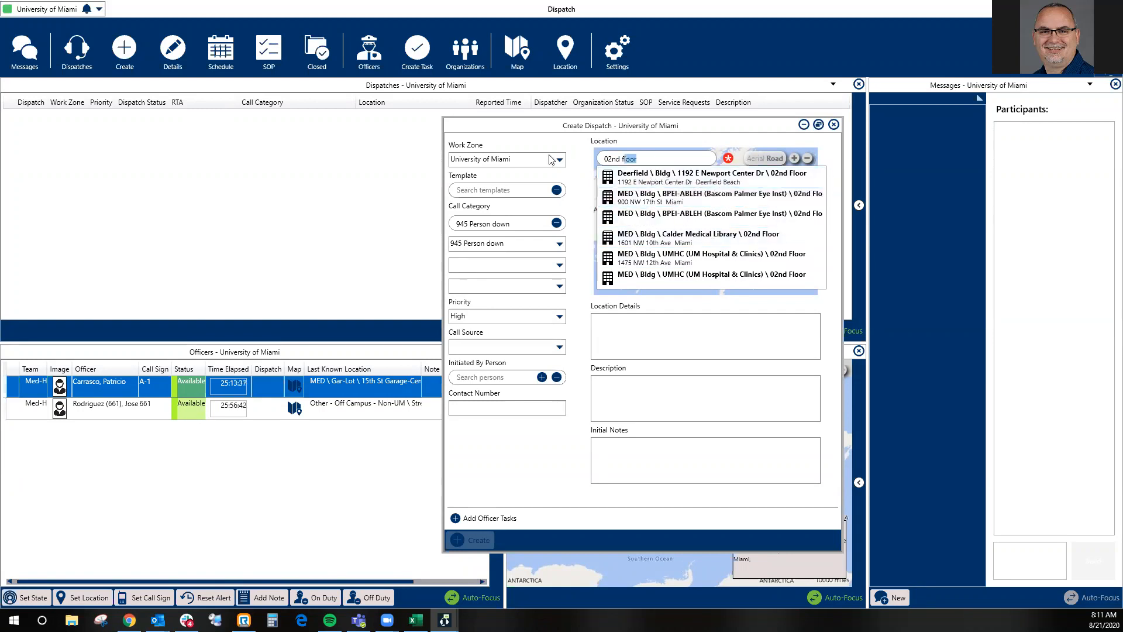
pyautogui.write('rsmb')
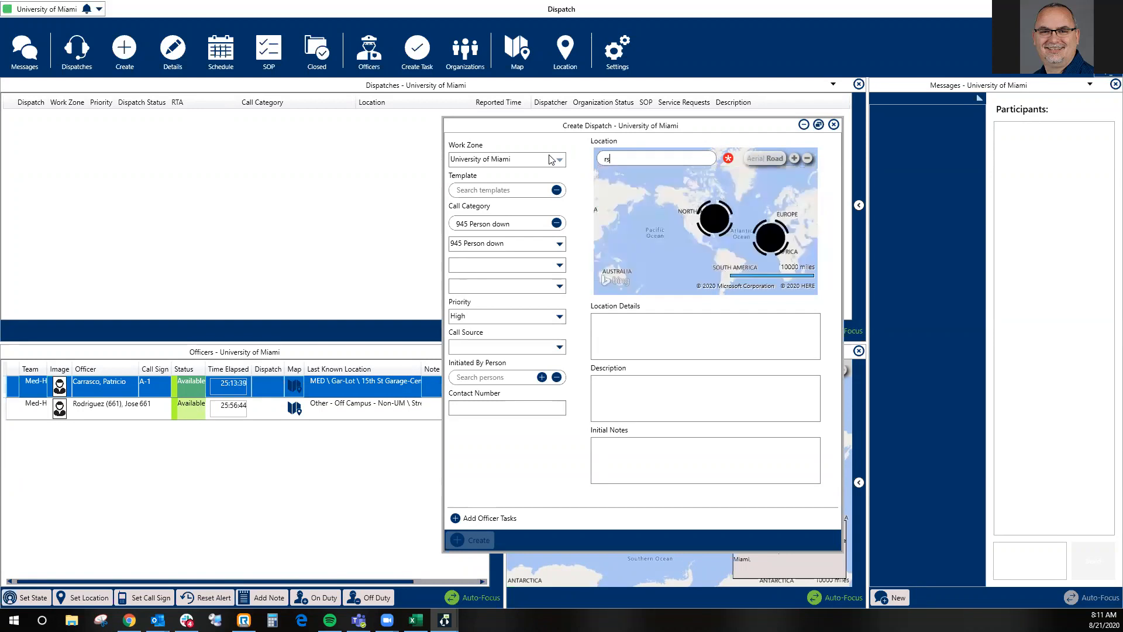
pyautogui.press('BackSpace')
pyautogui.press('BackSpace')
pyautogui.press('BackSpace')
pyautogui.write('msb')
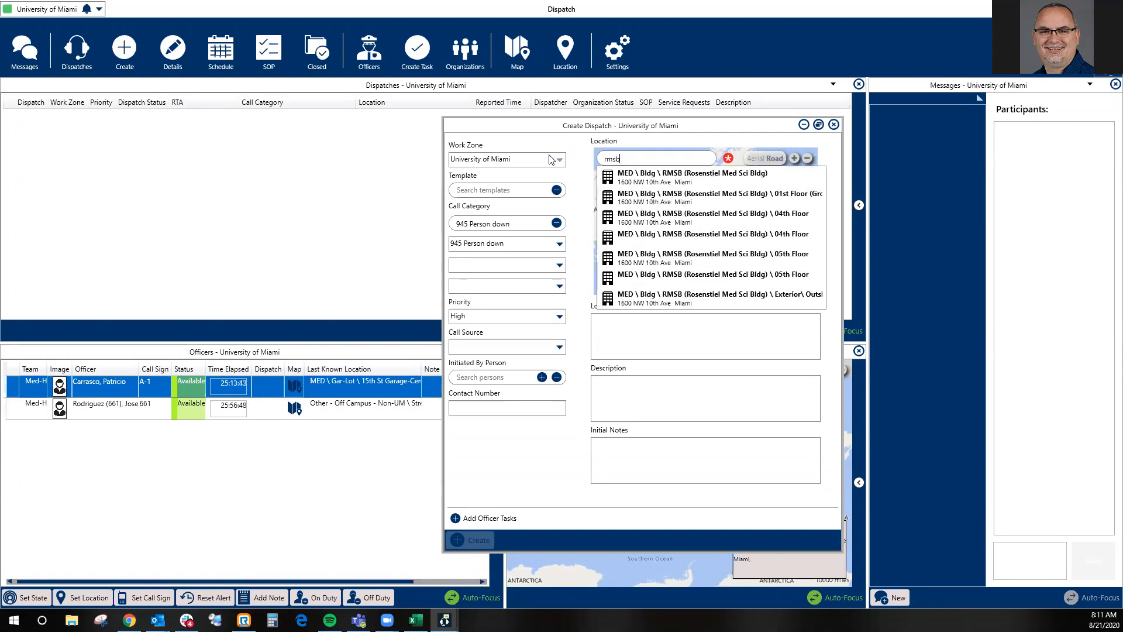
pyautogui.click(728, 203)
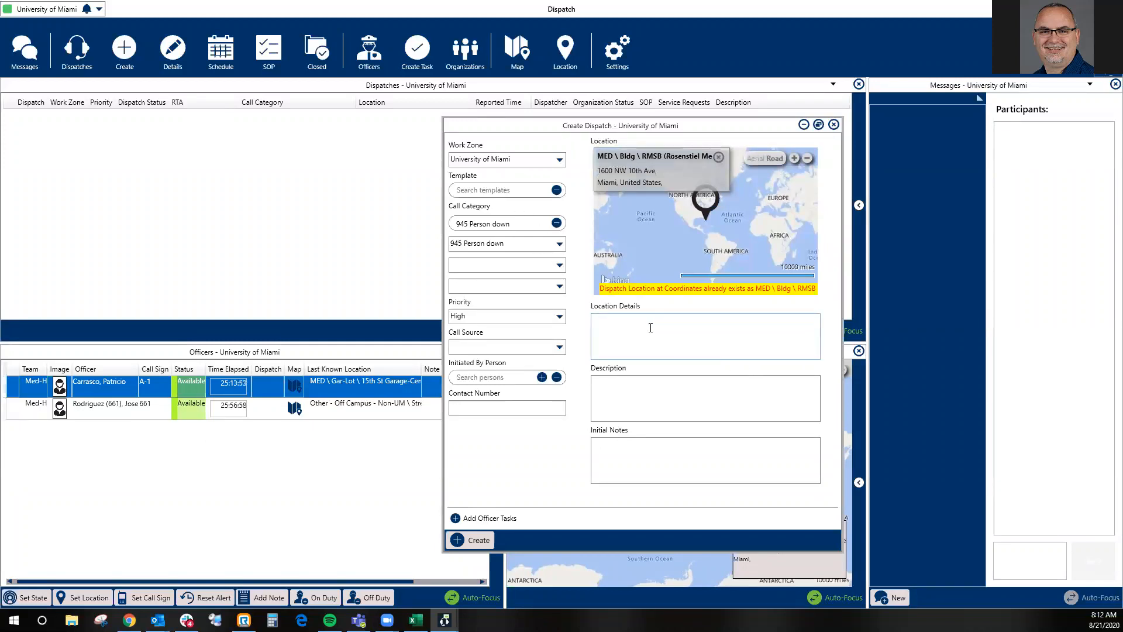
# - Create the person-down dispatch, leaving its template, location details, description and initial notes empty
pyautogui.click(676, 394)
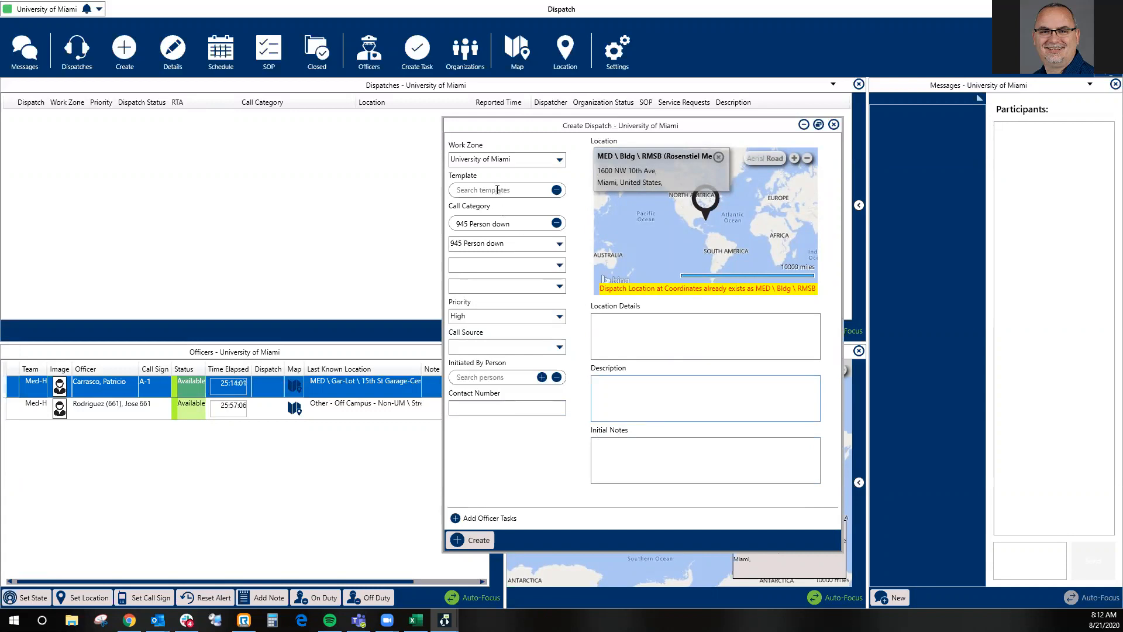
pyautogui.click(525, 189)
pyautogui.click(484, 530)
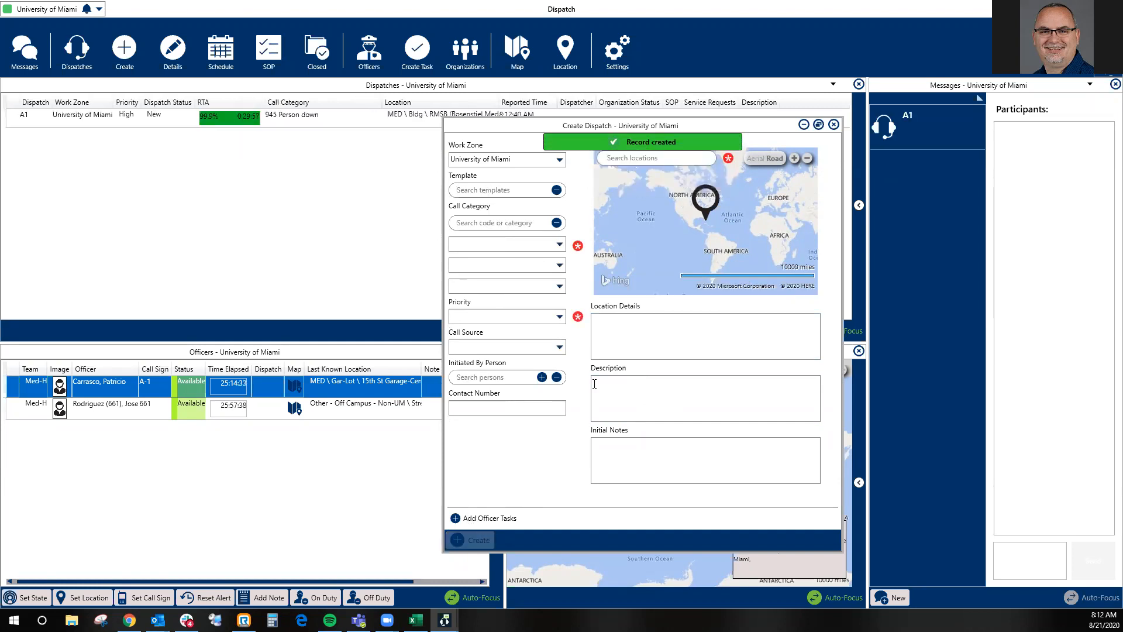
# - Assign the second listed officer to the person-down dispatch and expand the dispatch's and that officer's task details
pyautogui.click(288, 120)
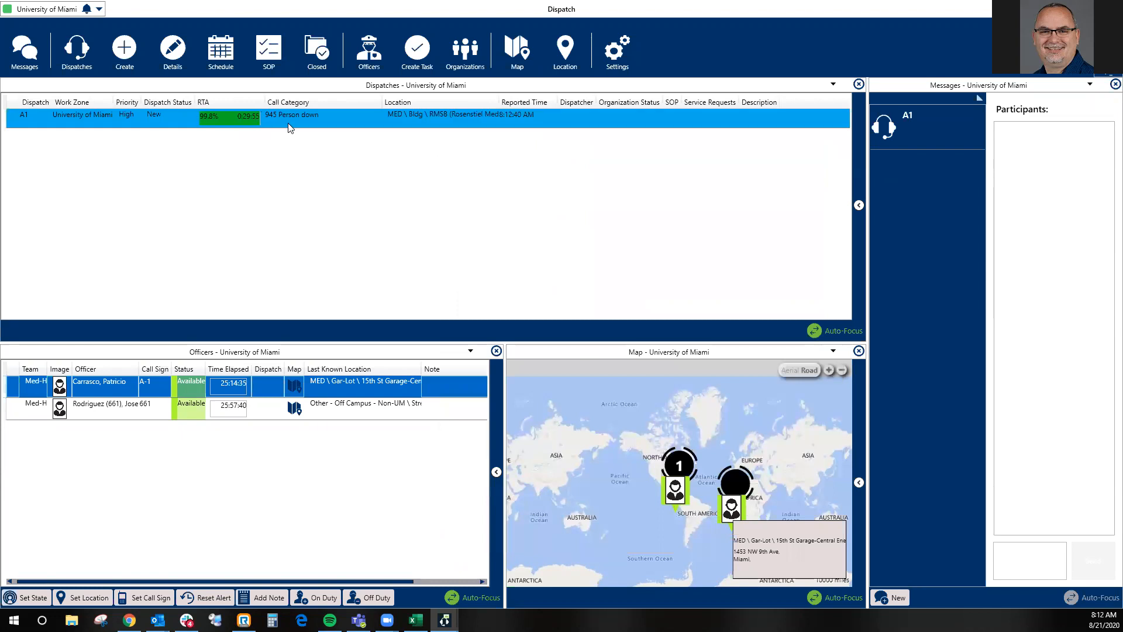
pyautogui.moveTo(108, 410); pyautogui.dragTo(168, 126)
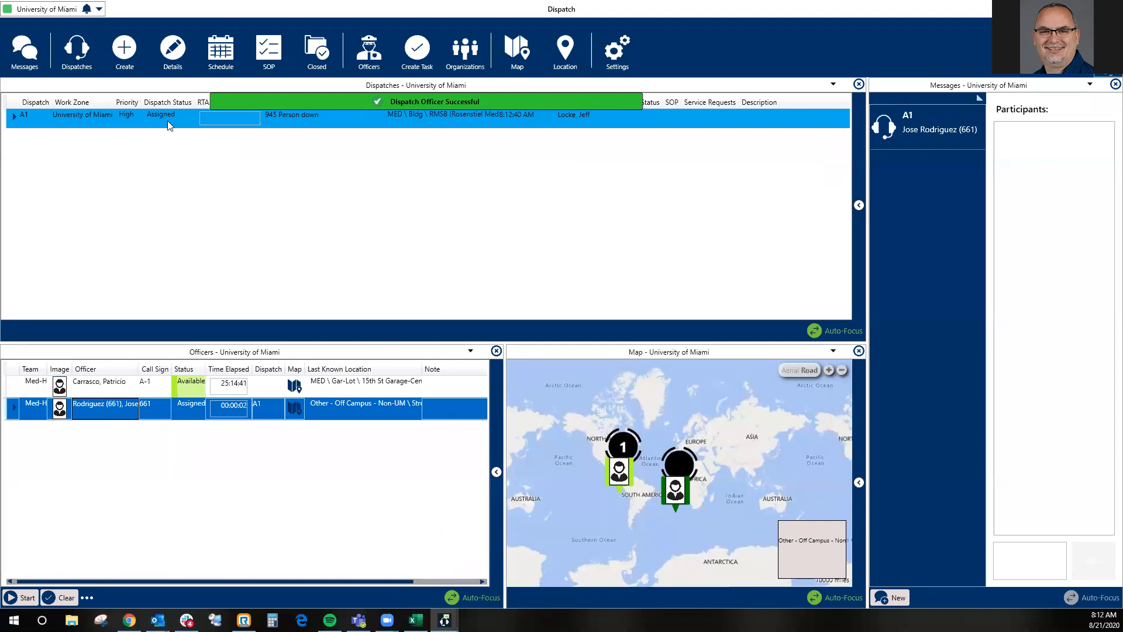
pyautogui.click(14, 120)
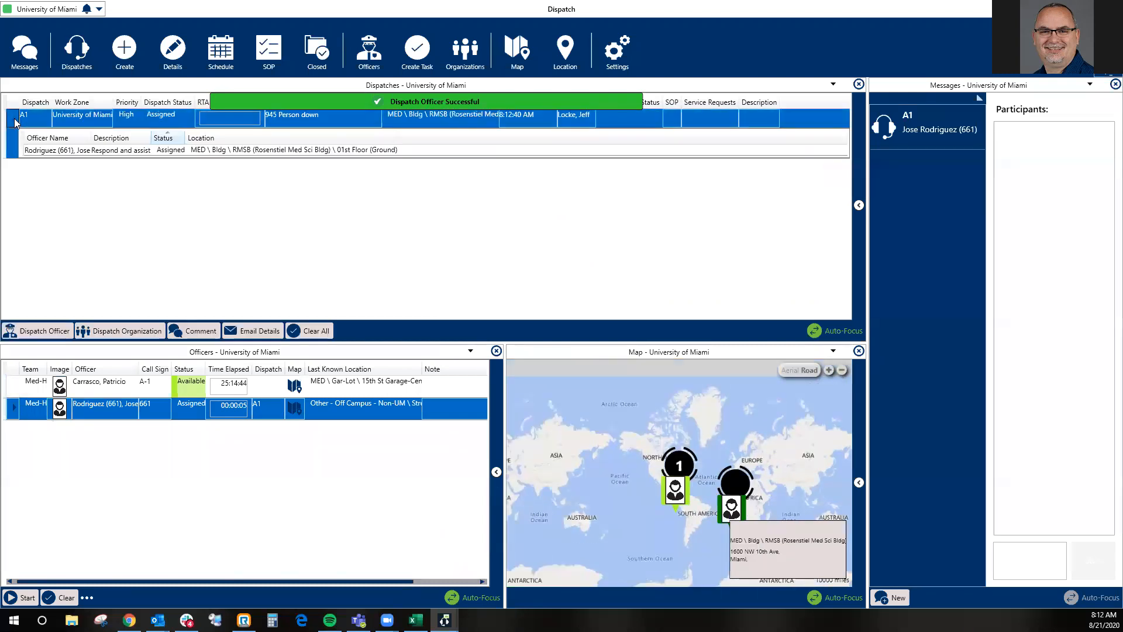
pyautogui.click(14, 409)
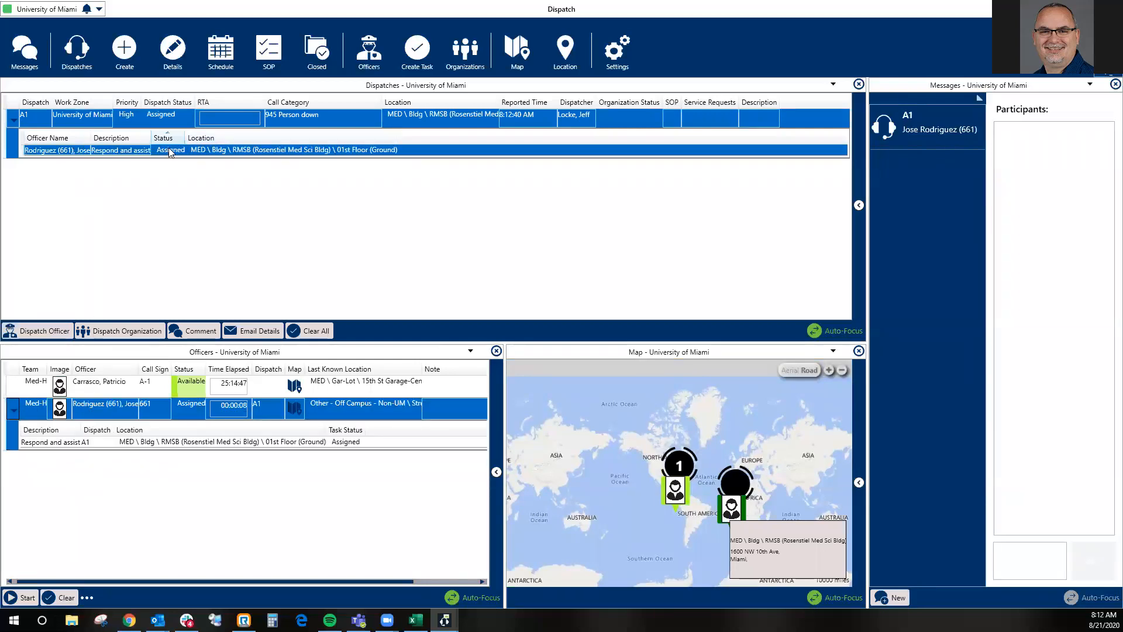
# - Assign the officer with call sign A-1 to the same dispatch and expand that officer's task details
pyautogui.moveTo(111, 382); pyautogui.dragTo(156, 113)
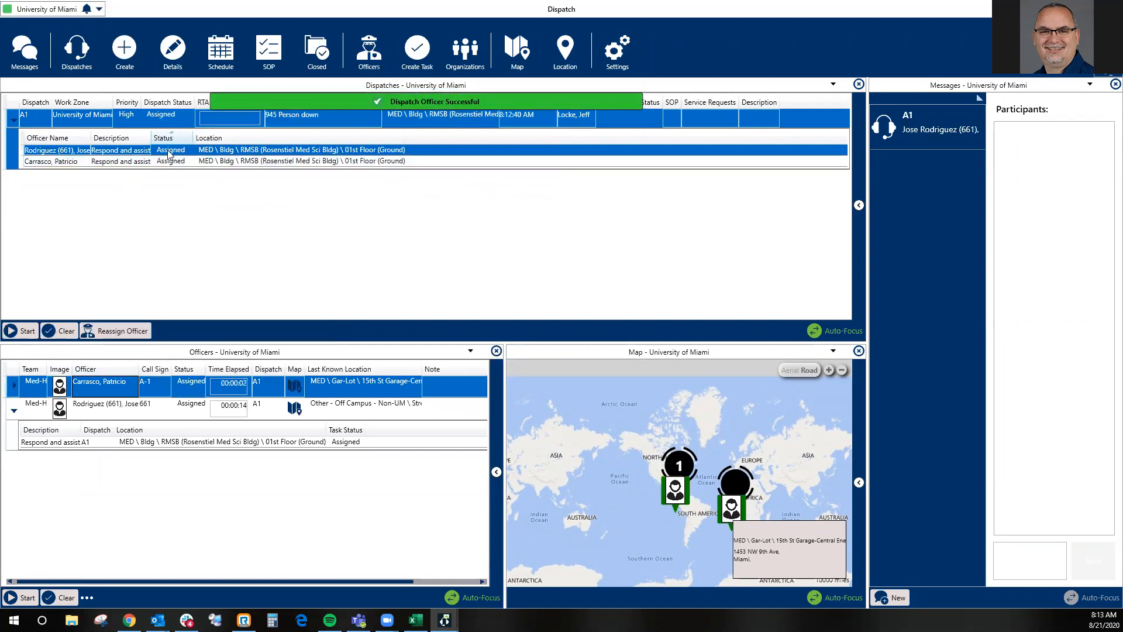
pyautogui.click(14, 386)
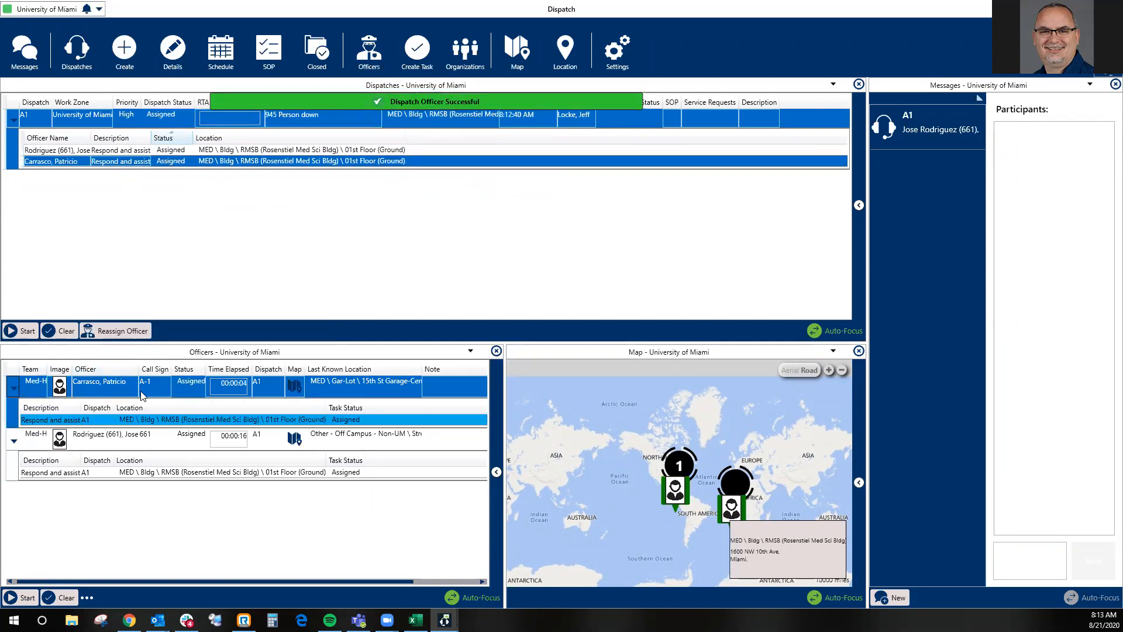
pyautogui.click(67, 419)
pyautogui.click(67, 431)
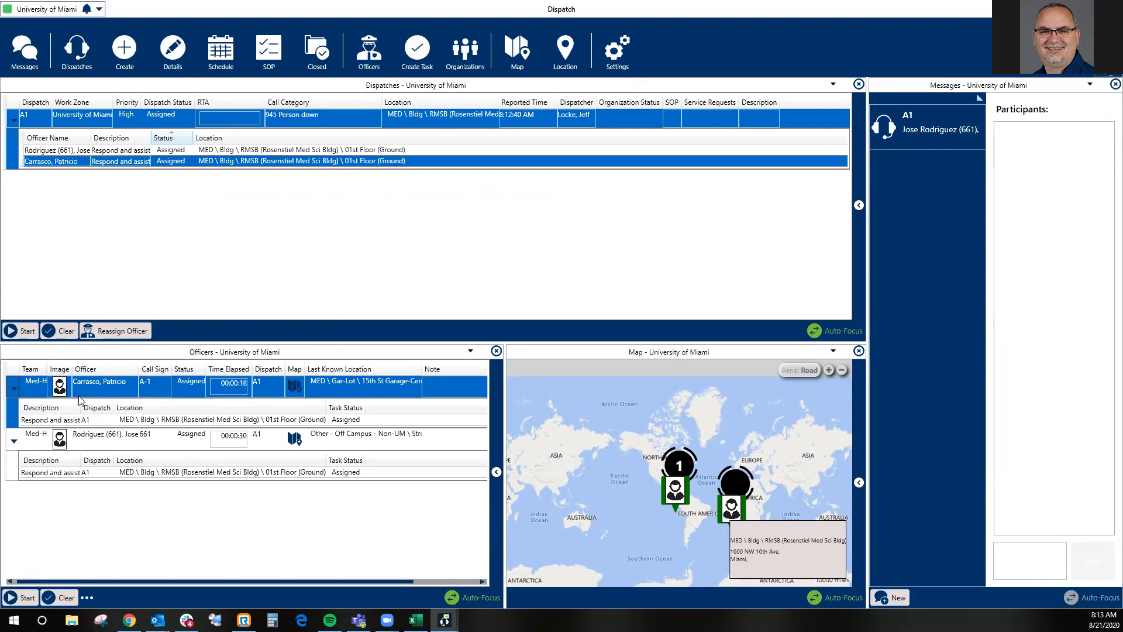
# - Start the "Respond and assist" tasks of both assigned officers so they are on route
pyautogui.rightClick(150, 423)
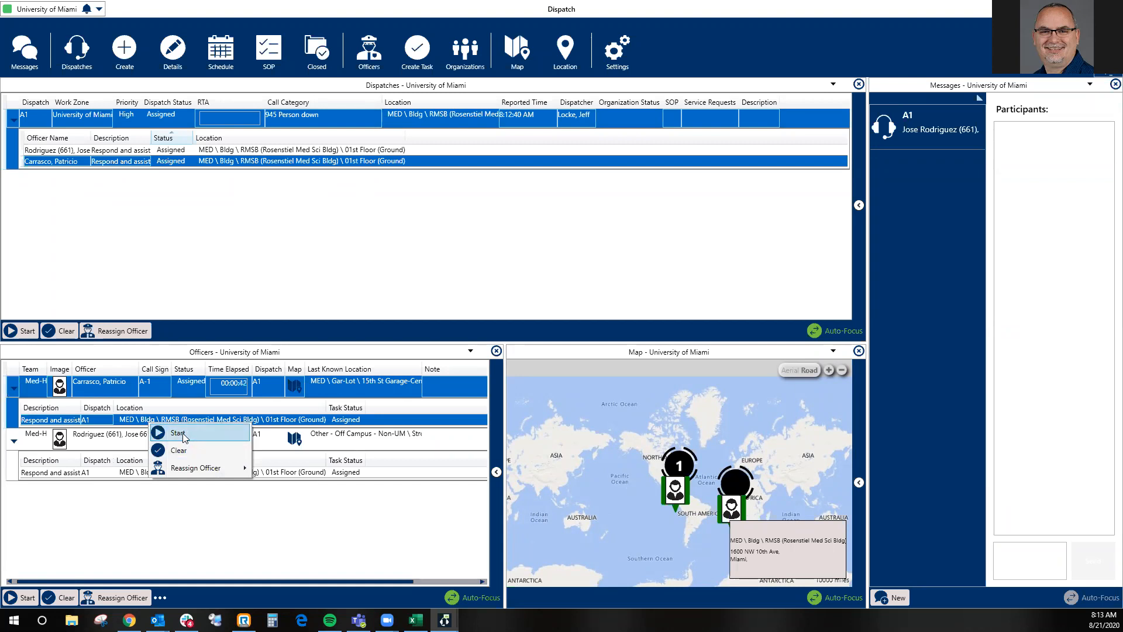
pyautogui.click(178, 434)
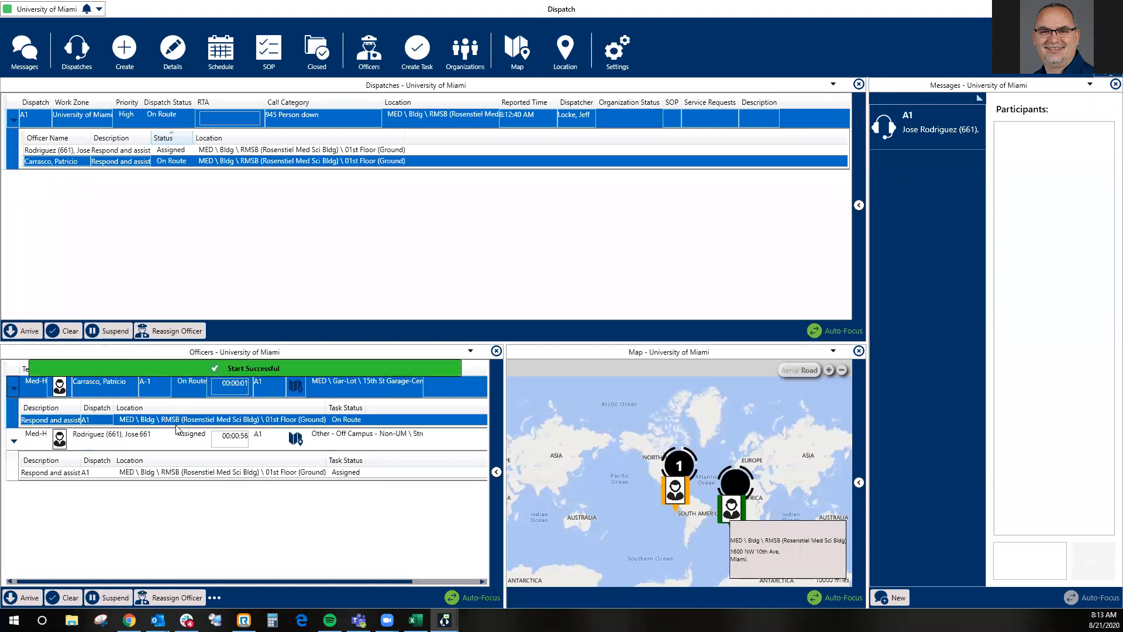
pyautogui.rightClick(177, 420)
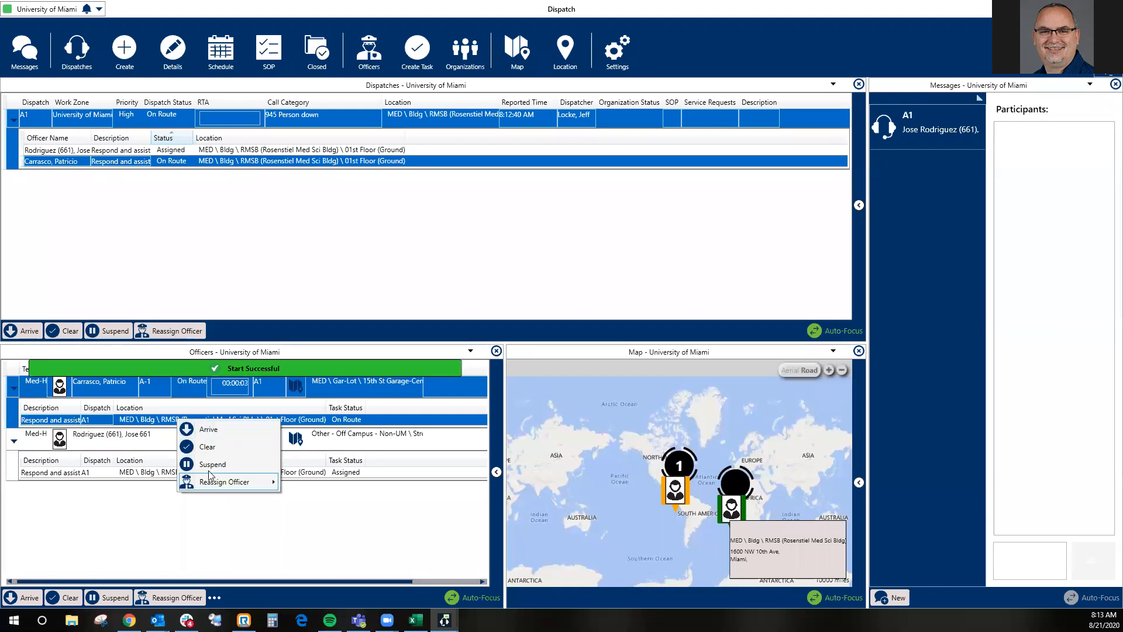
pyautogui.click(149, 474)
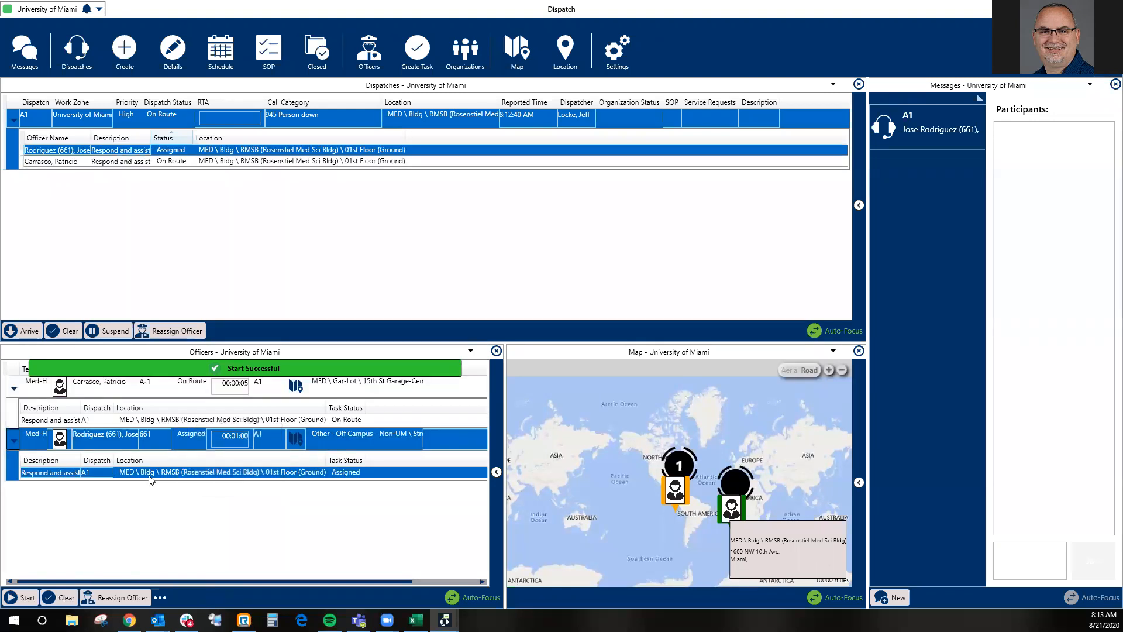
pyautogui.rightClick(150, 479)
pyautogui.click(175, 486)
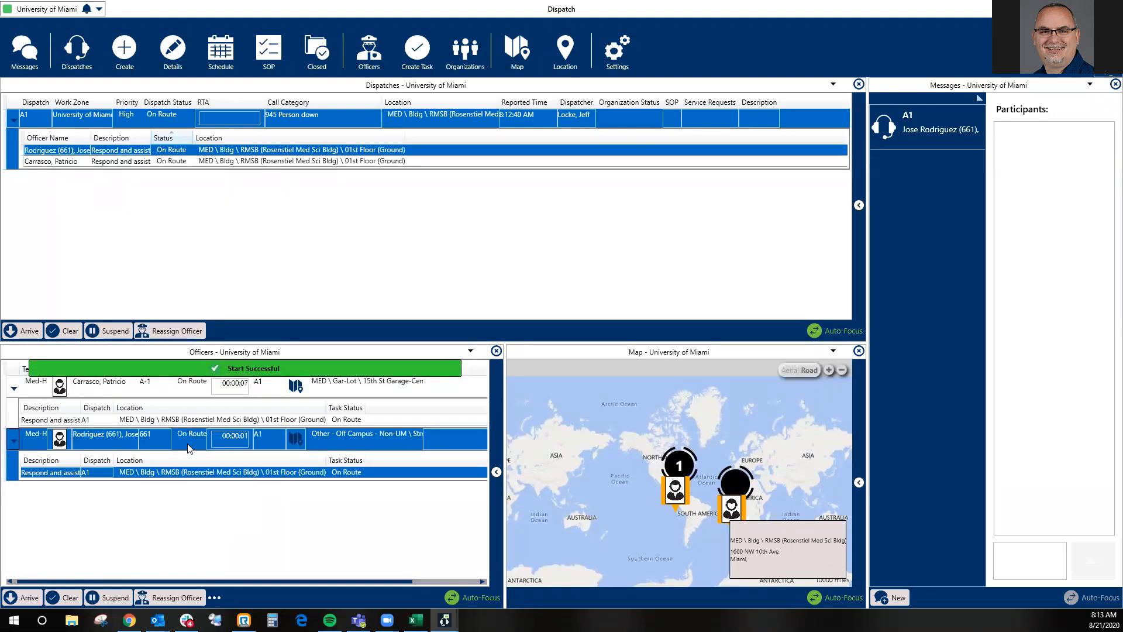
# - Mark both officers as arrived on their "Respond and assist" tasks
pyautogui.click(161, 420)
pyautogui.rightClick(161, 421)
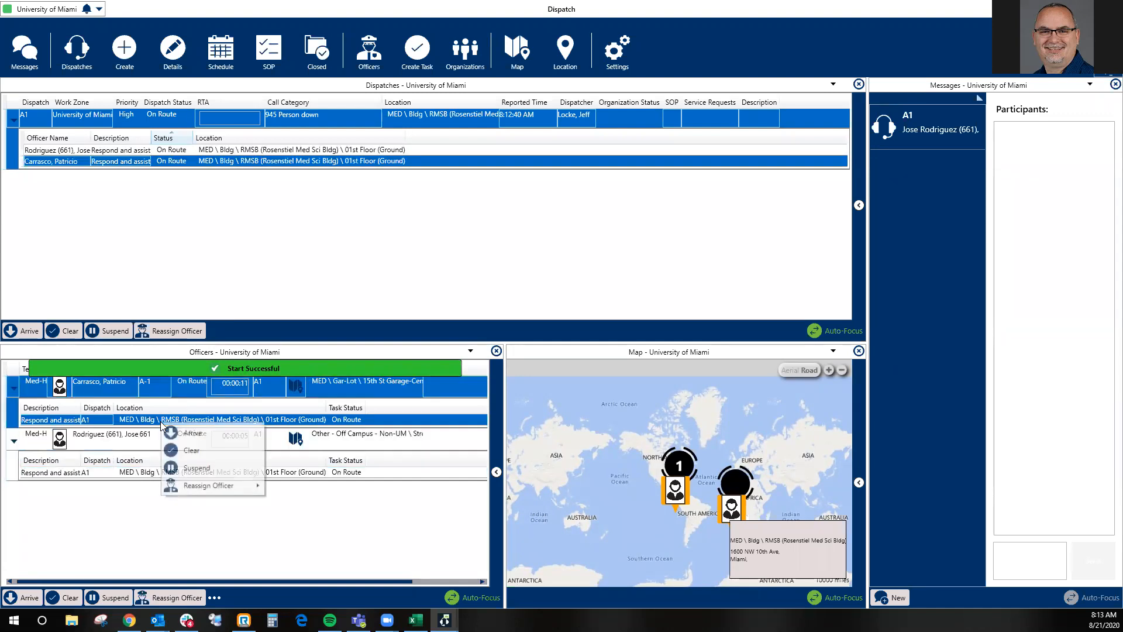
pyautogui.click(188, 434)
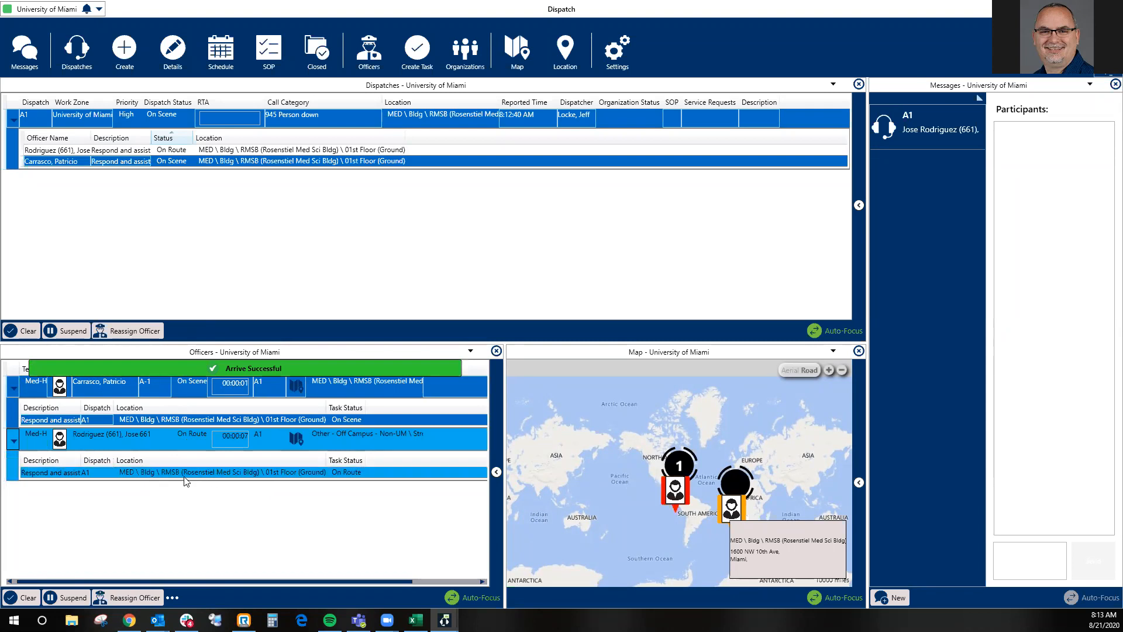
pyautogui.rightClick(188, 475)
pyautogui.click(202, 487)
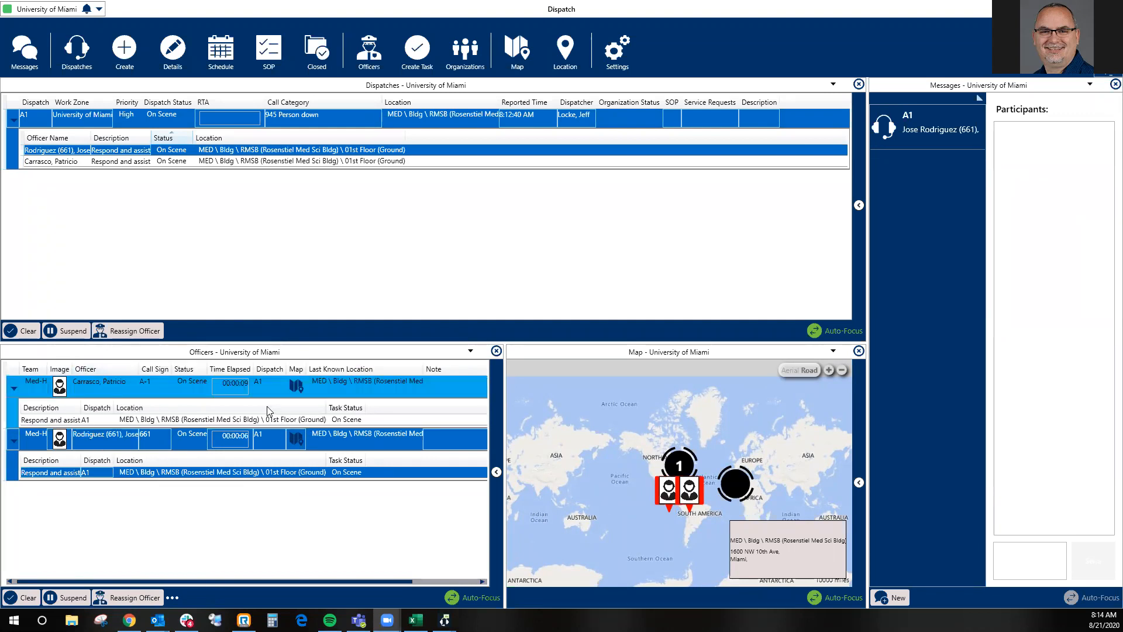
# - Open an email draft with the person-down dispatch's details and discard it without saving
pyautogui.rightClick(154, 114)
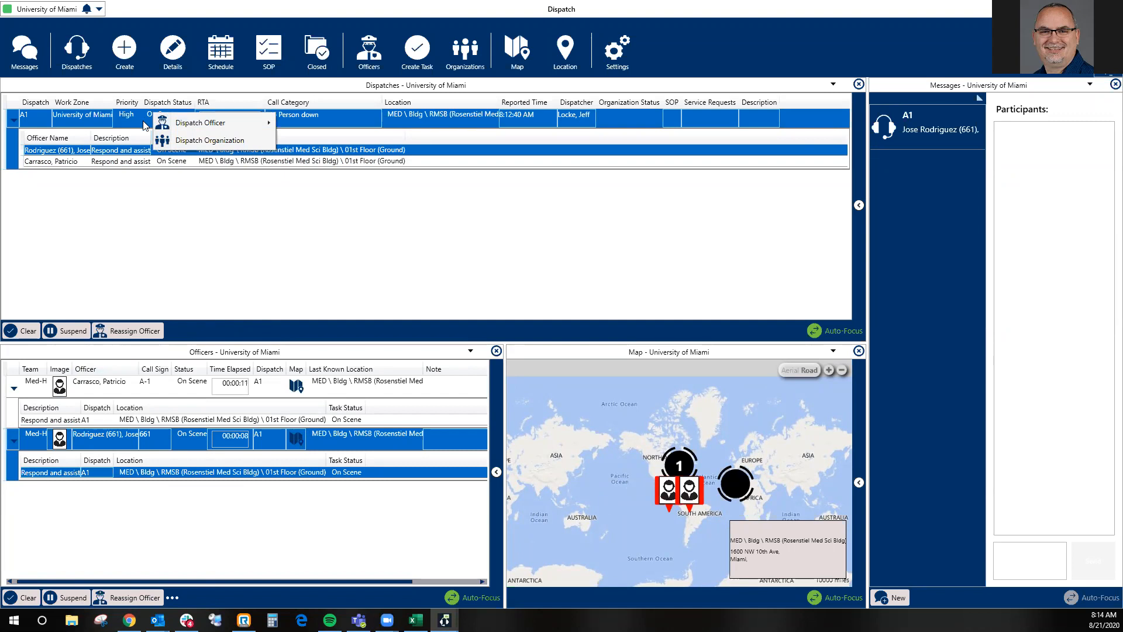
pyautogui.click(153, 212)
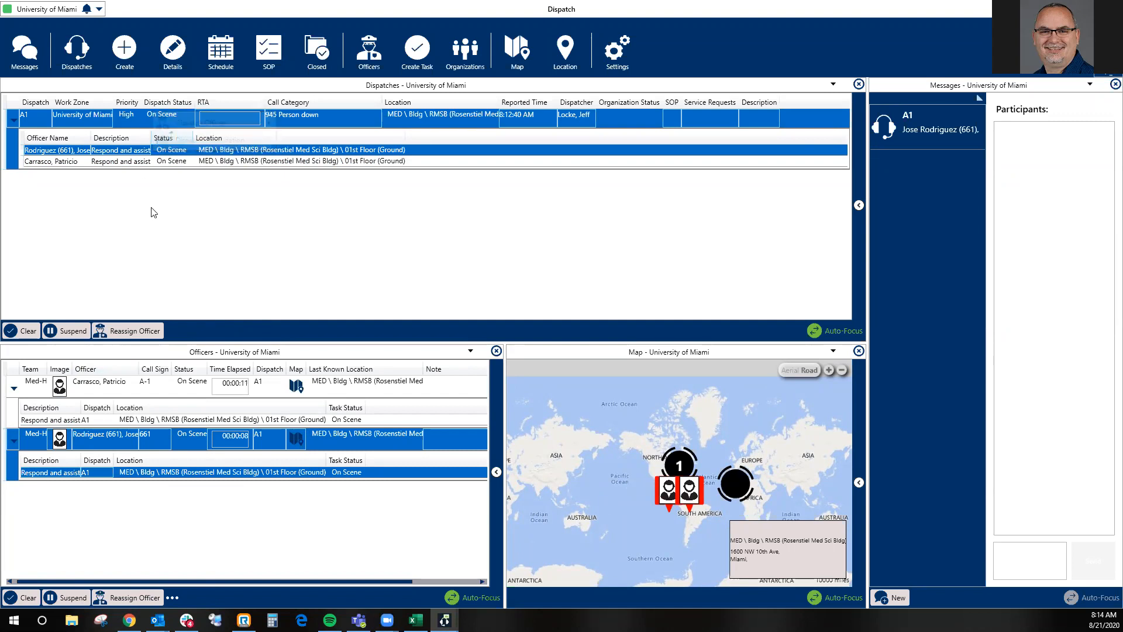
pyautogui.rightClick(149, 117)
pyautogui.moveTo(238, 128)
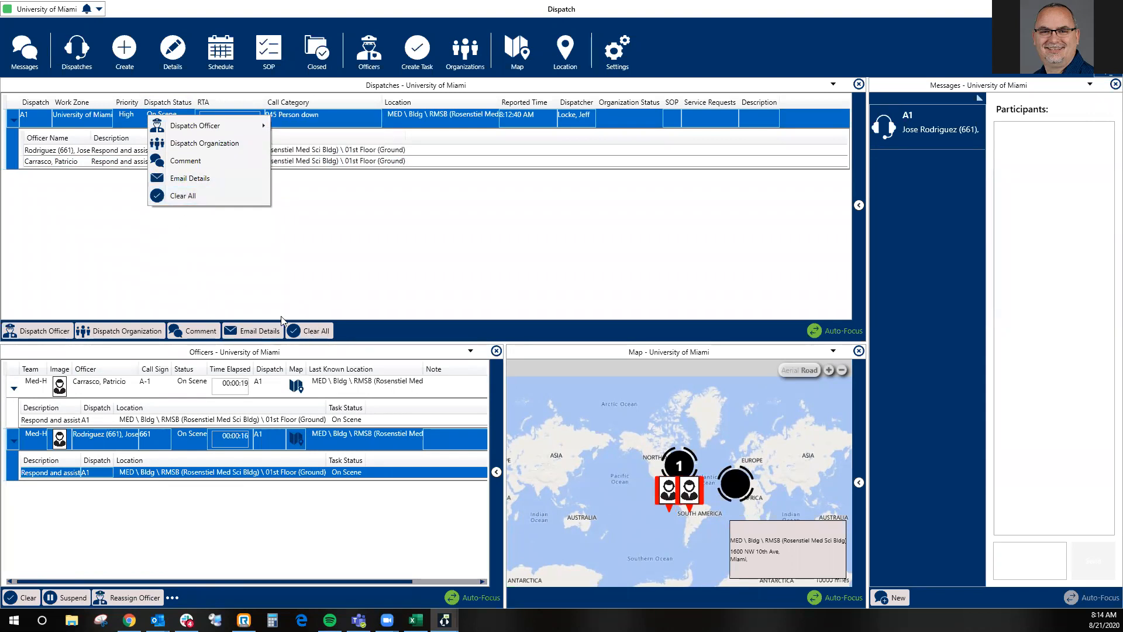
pyautogui.click(184, 195)
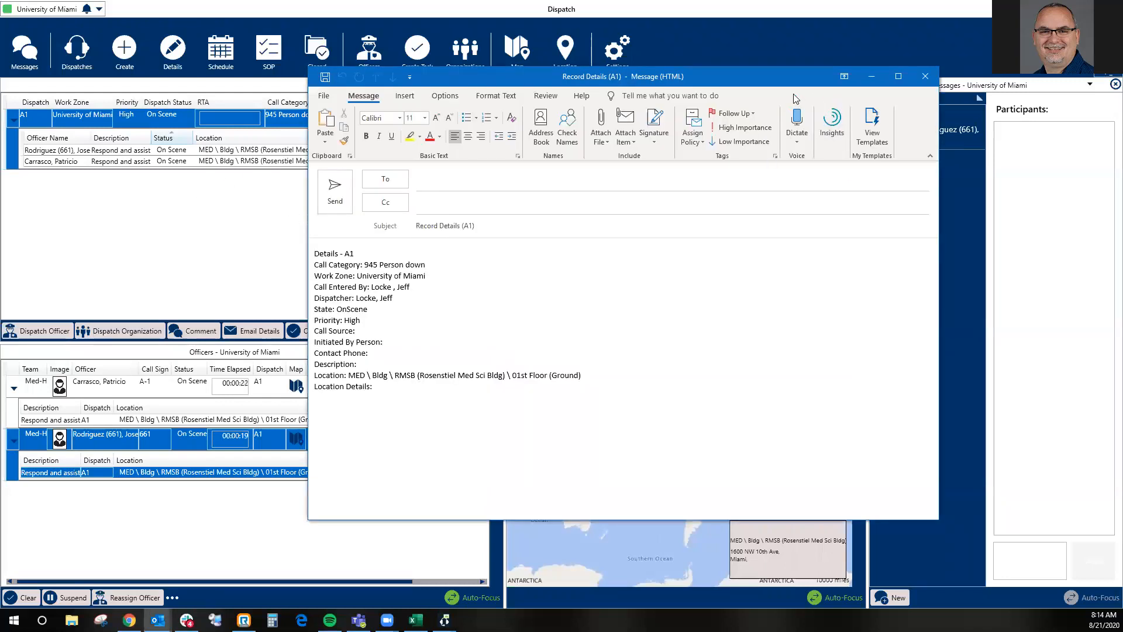
pyautogui.click(925, 76)
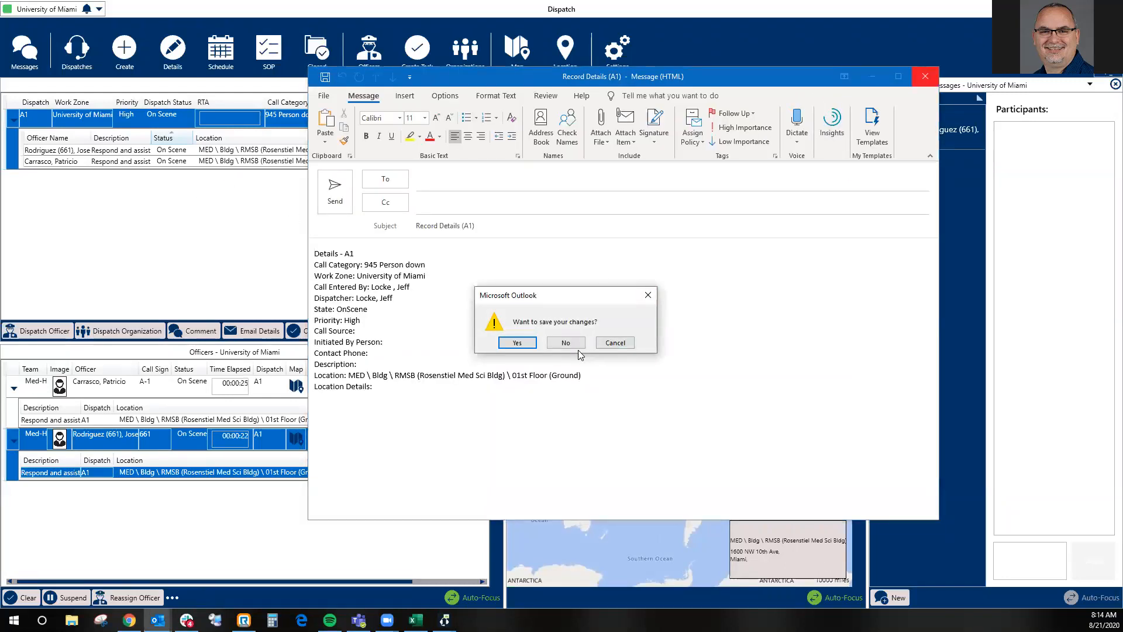
pyautogui.click(566, 342)
# - Clear all officer tasks on the person-down dispatch and open its closing form
pyautogui.rightClick(128, 119)
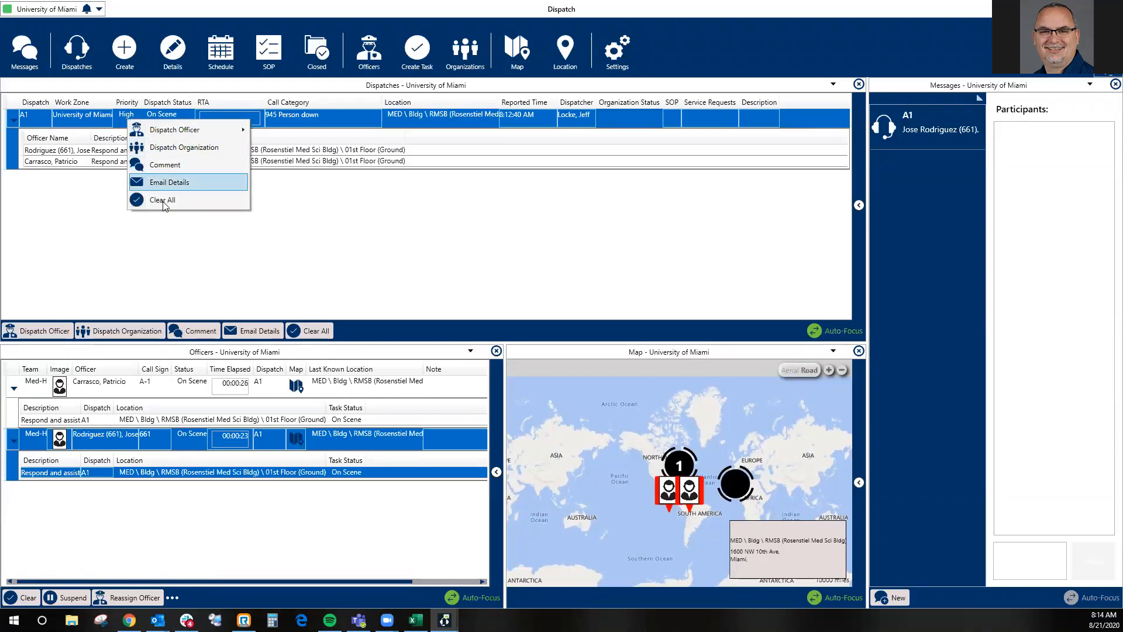
pyautogui.click(162, 200)
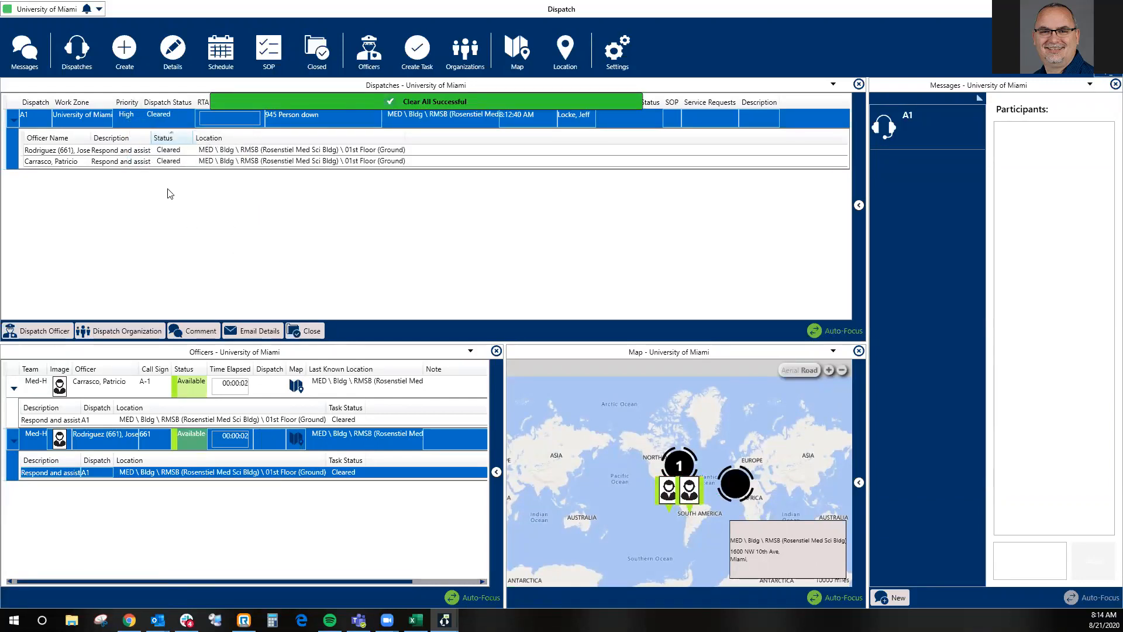
pyautogui.click(306, 331)
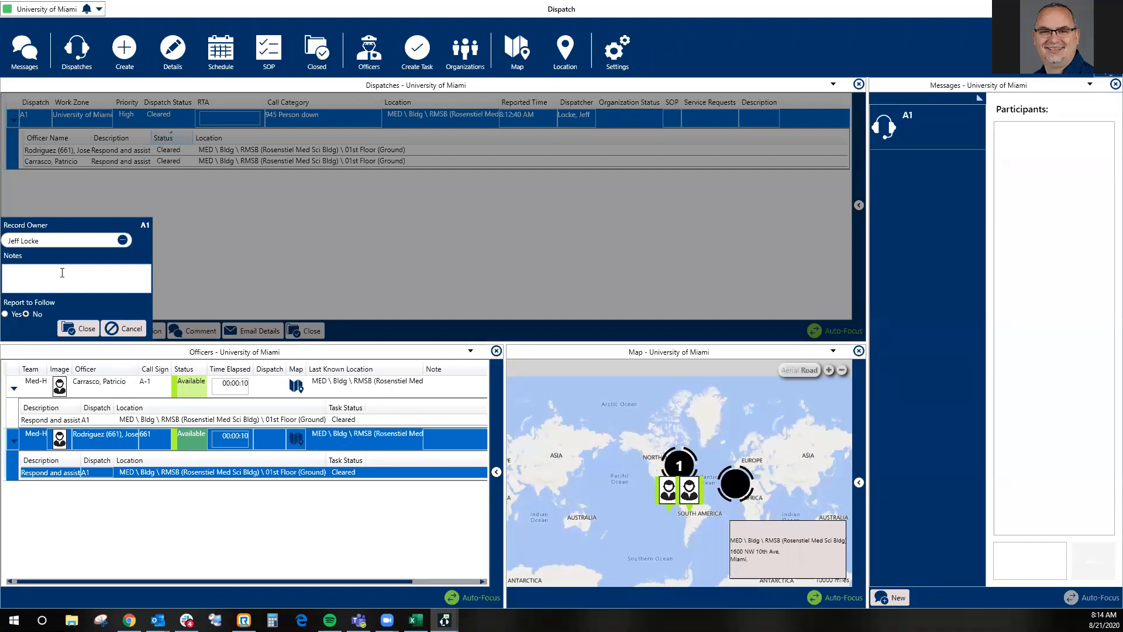
# - Change the record owner in the closing form to the officer with call sign A-1, found by first name
pyautogui.moveTo(55, 240); pyautogui.dragTo(16, 242)
pyautogui.click(68, 239)
pyautogui.hotkey('ctrl', 'a')
pyautogui.write('patr')
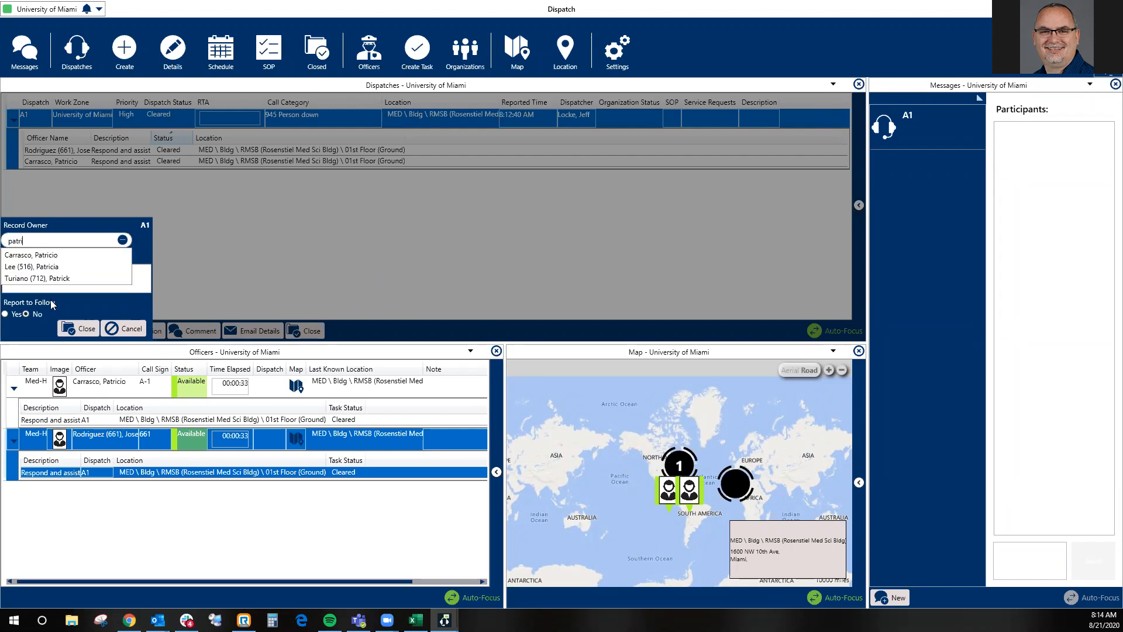
pyautogui.click(55, 260)
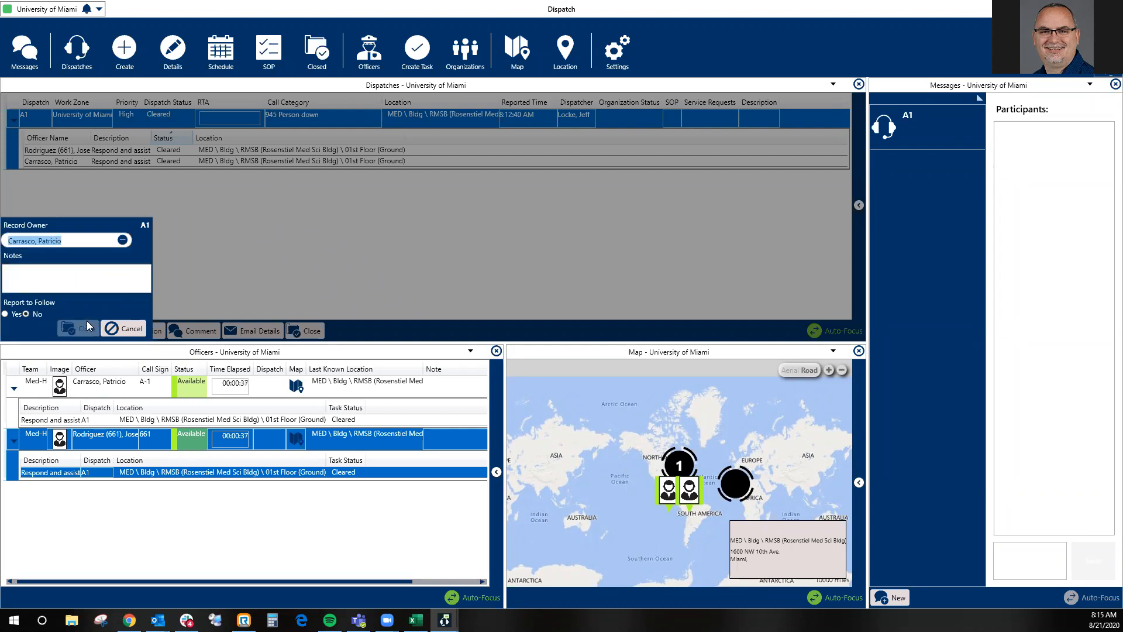
# - Set Report to Follow to Yes in the closing form and close the person-down dispatch
pyautogui.click(83, 273)
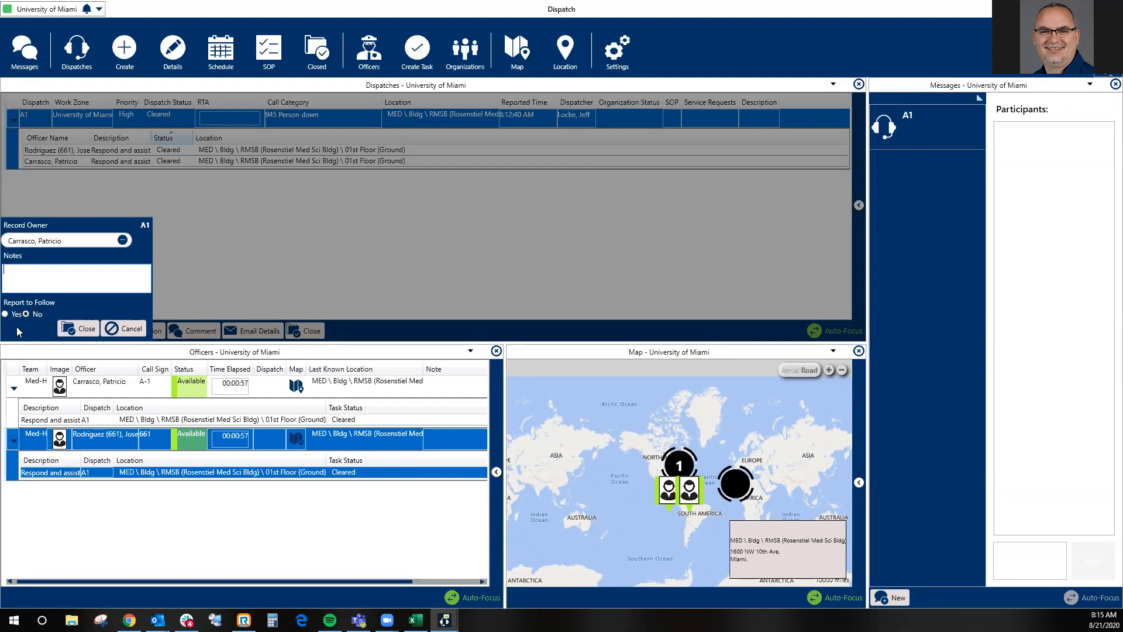
pyautogui.click(7, 316)
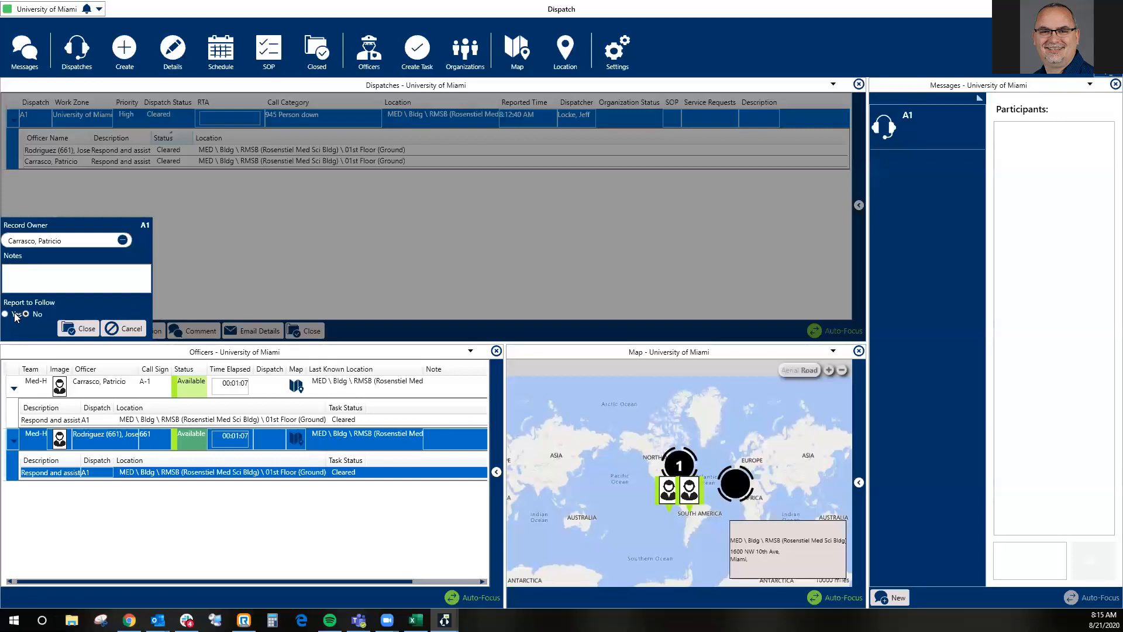
pyautogui.click(70, 329)
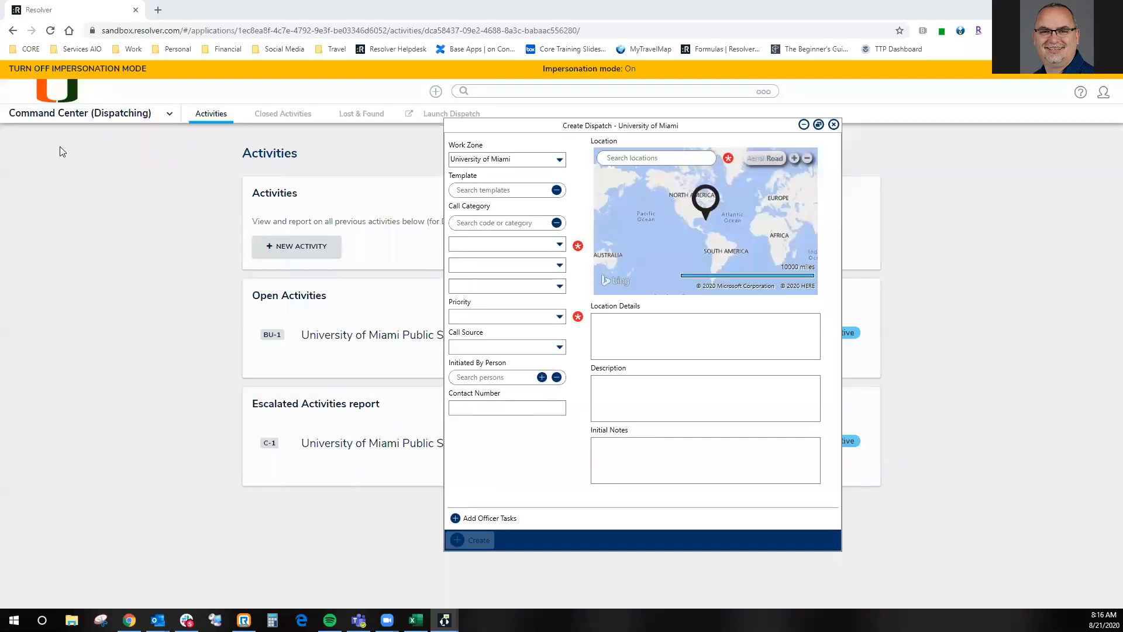
# - Dismiss the dispatch creation window and, in Resolver in the browser, open the person-down activity from Command Center's open University of Miami Public Safety Department activities
pyautogui.click(834, 125)
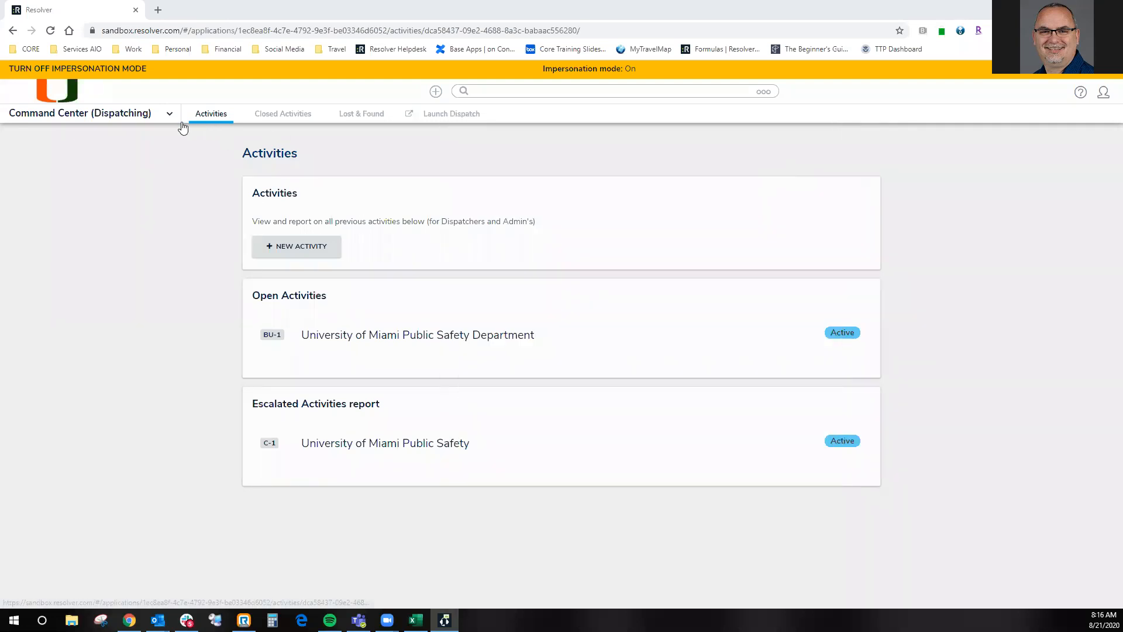
pyautogui.click(69, 89)
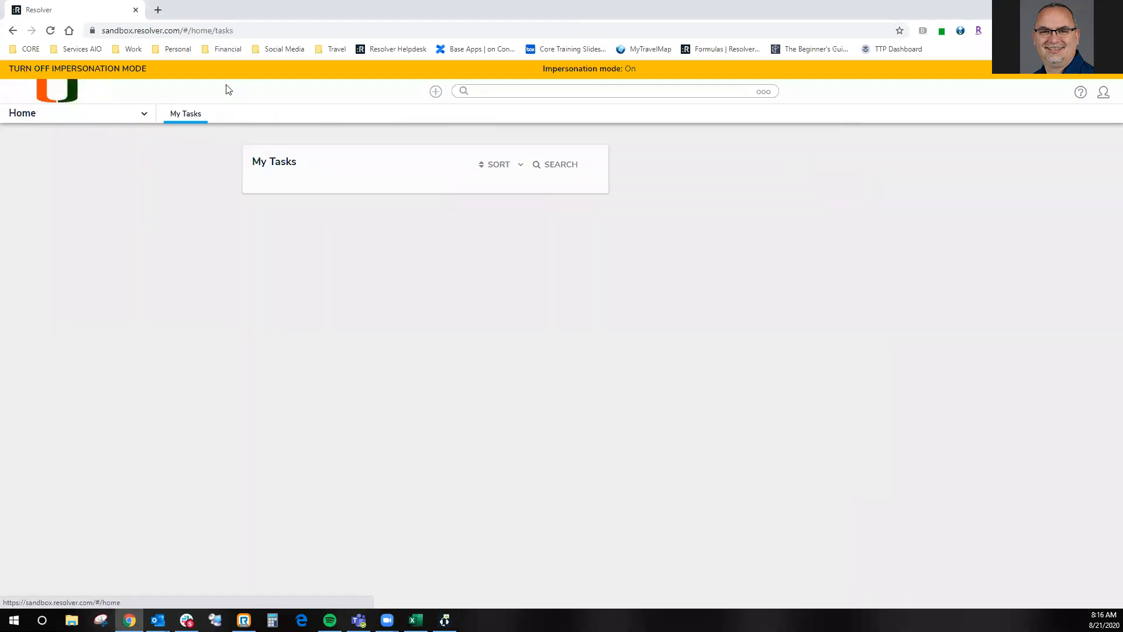
pyautogui.click(81, 121)
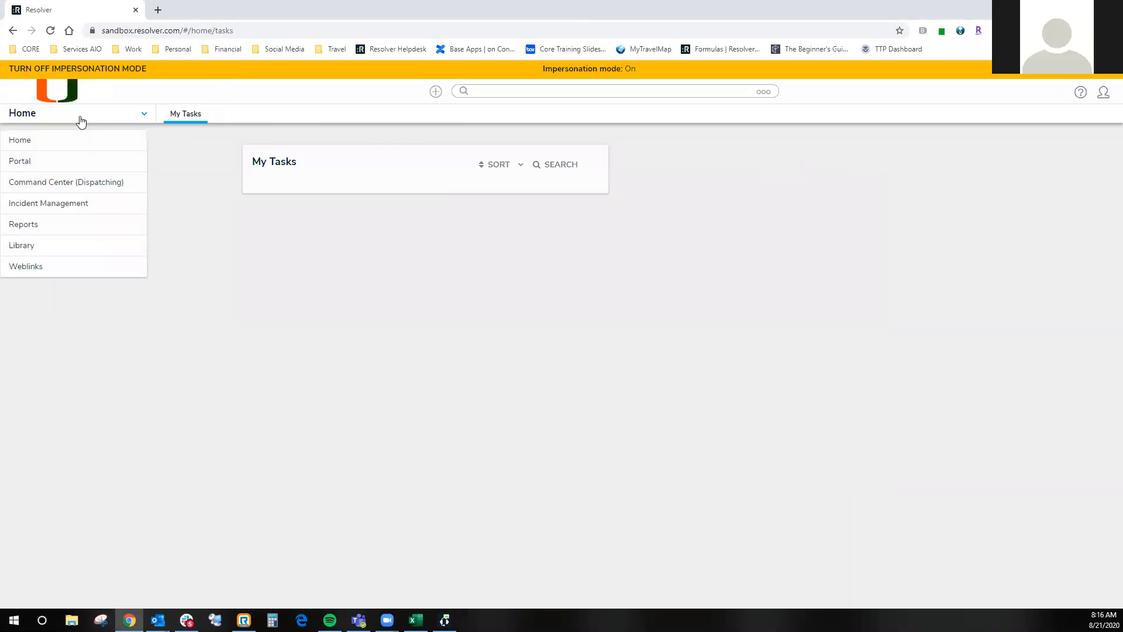
pyautogui.click(66, 183)
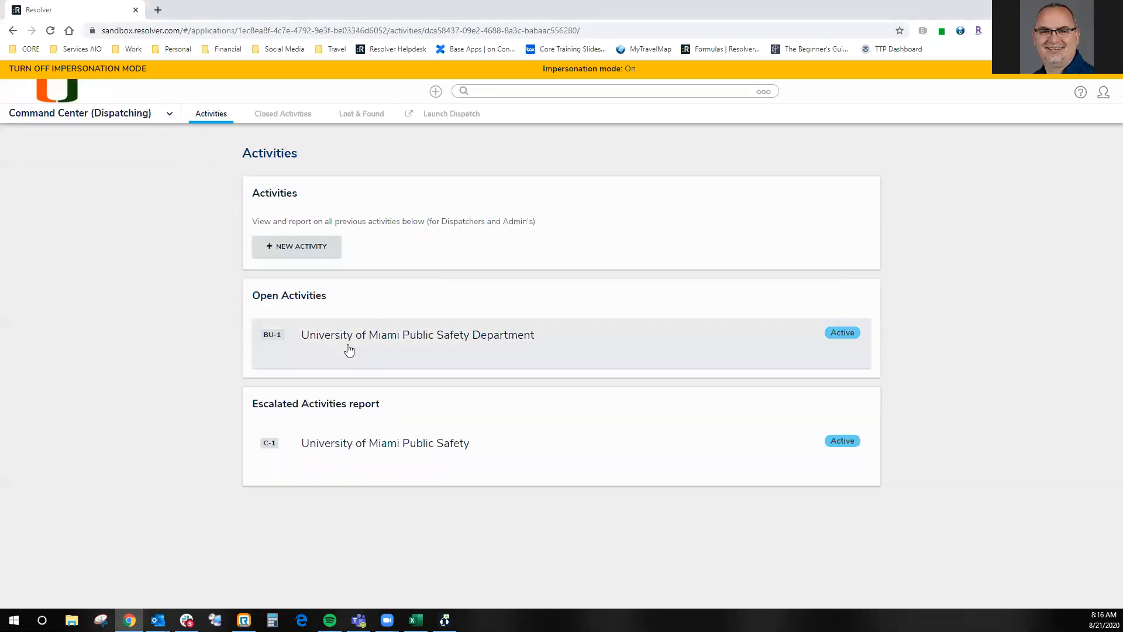
pyautogui.click(347, 350)
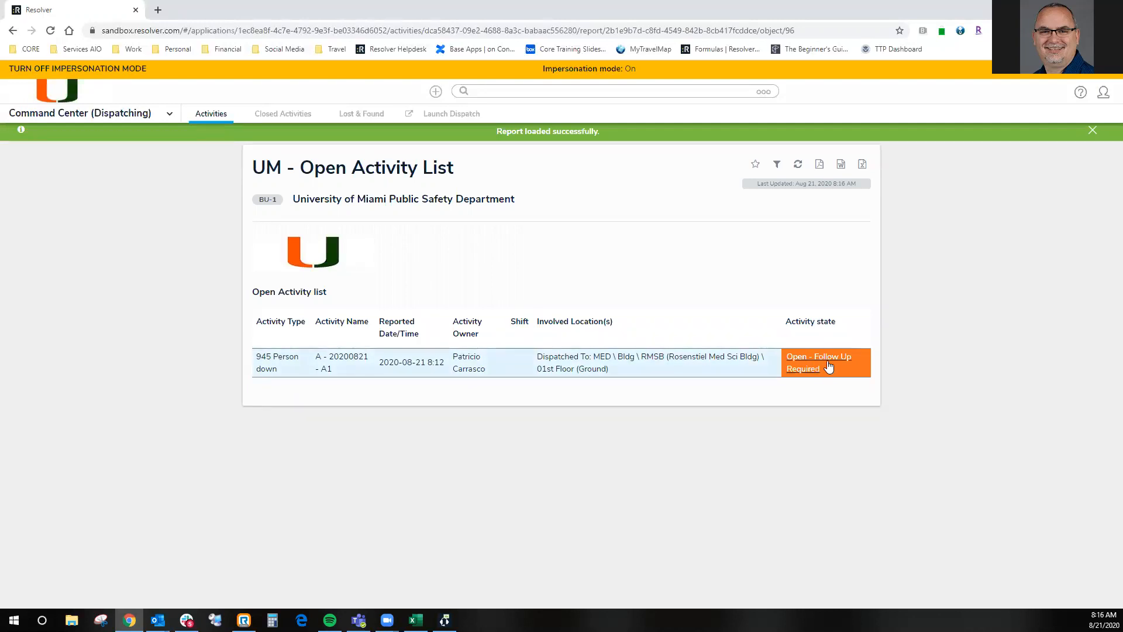
pyautogui.click(281, 367)
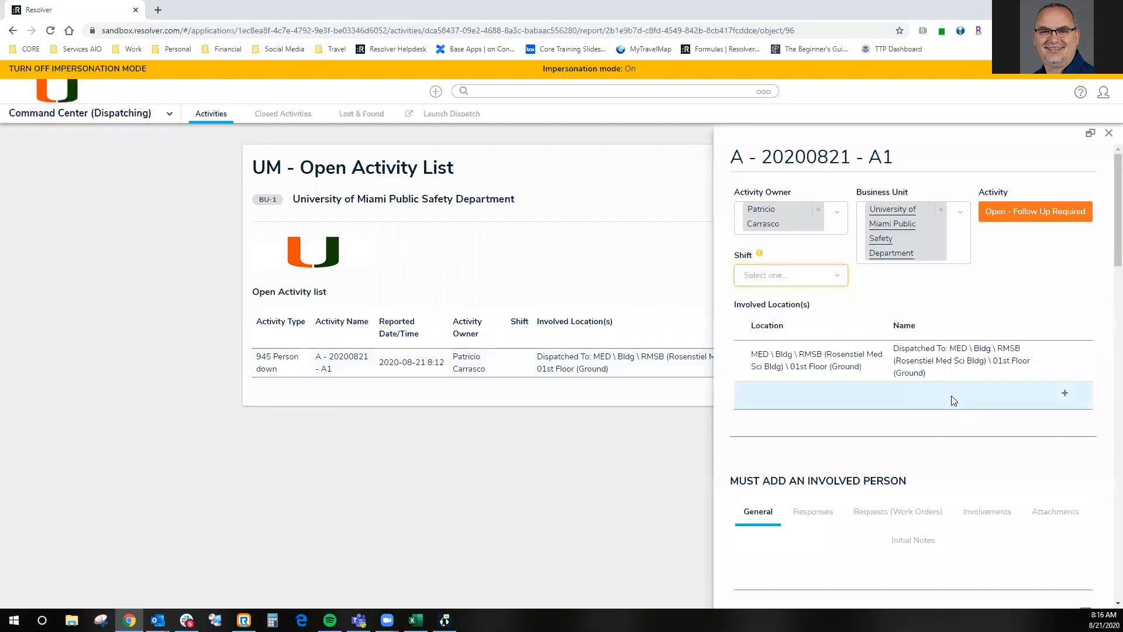
# - Set the person-down activity's shift to Med-H
pyautogui.scroll(-4, 949, 403)
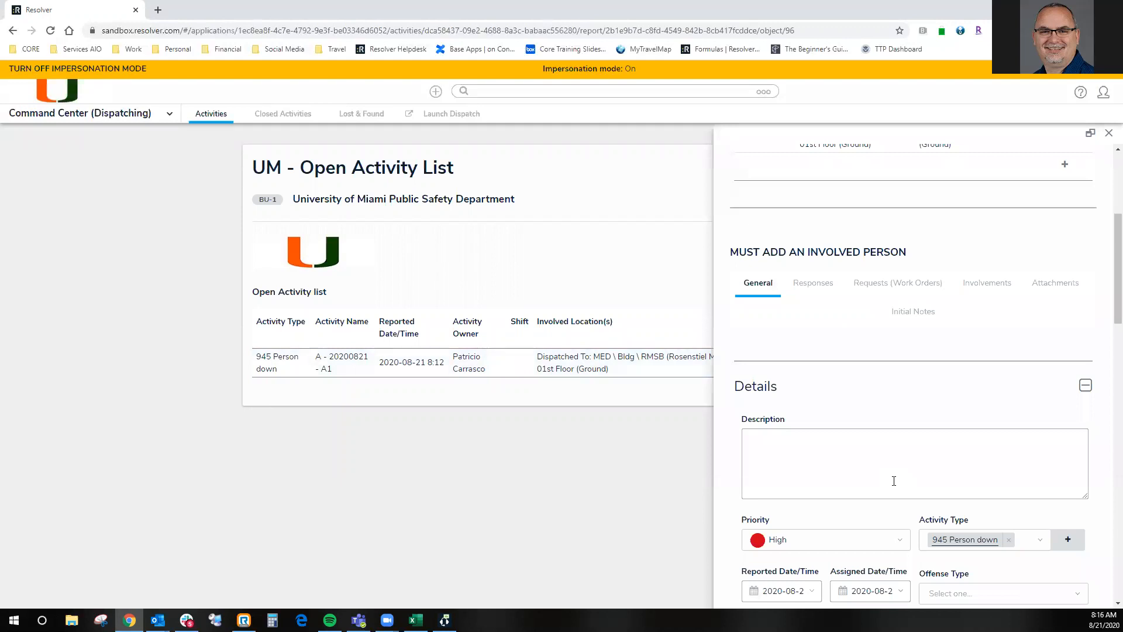
pyautogui.scroll(4, 909, 345)
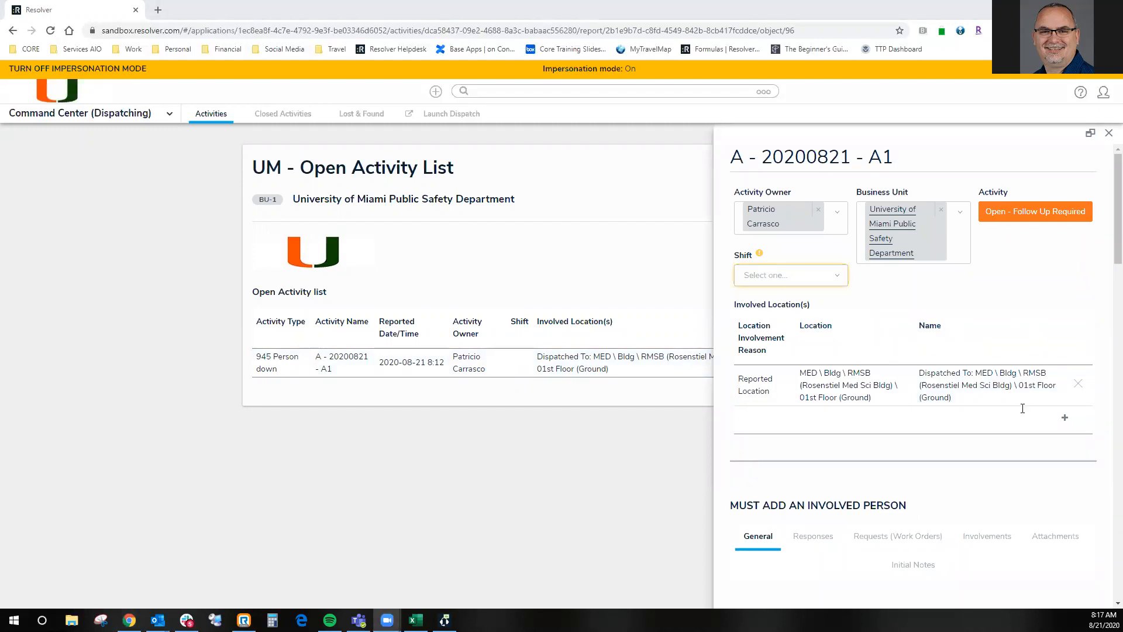
pyautogui.click(771, 278)
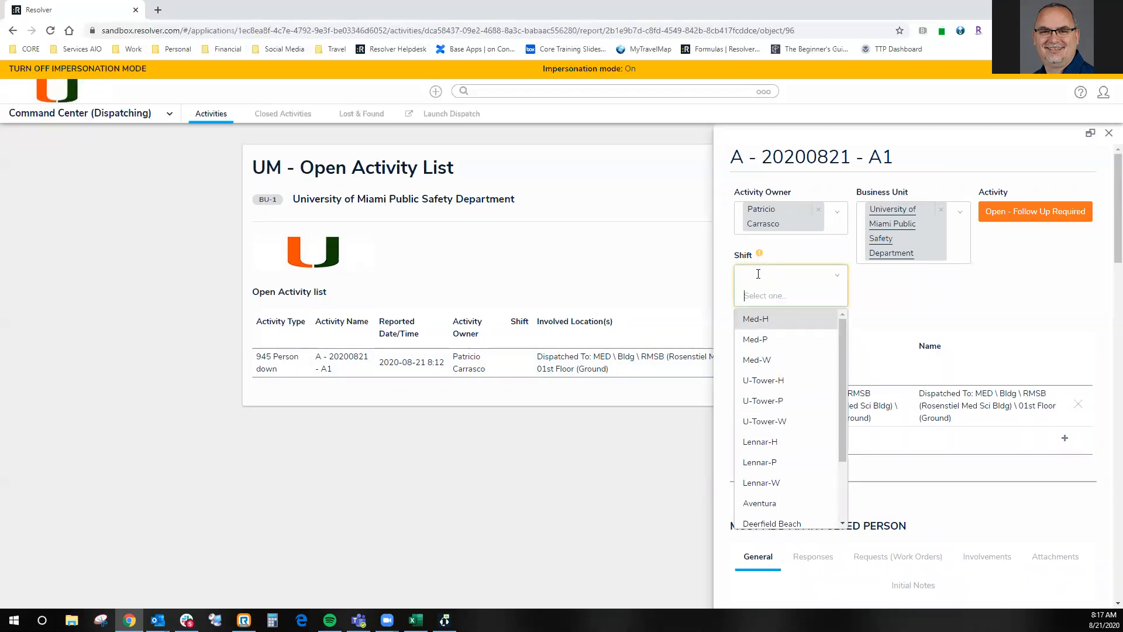
pyautogui.click(766, 322)
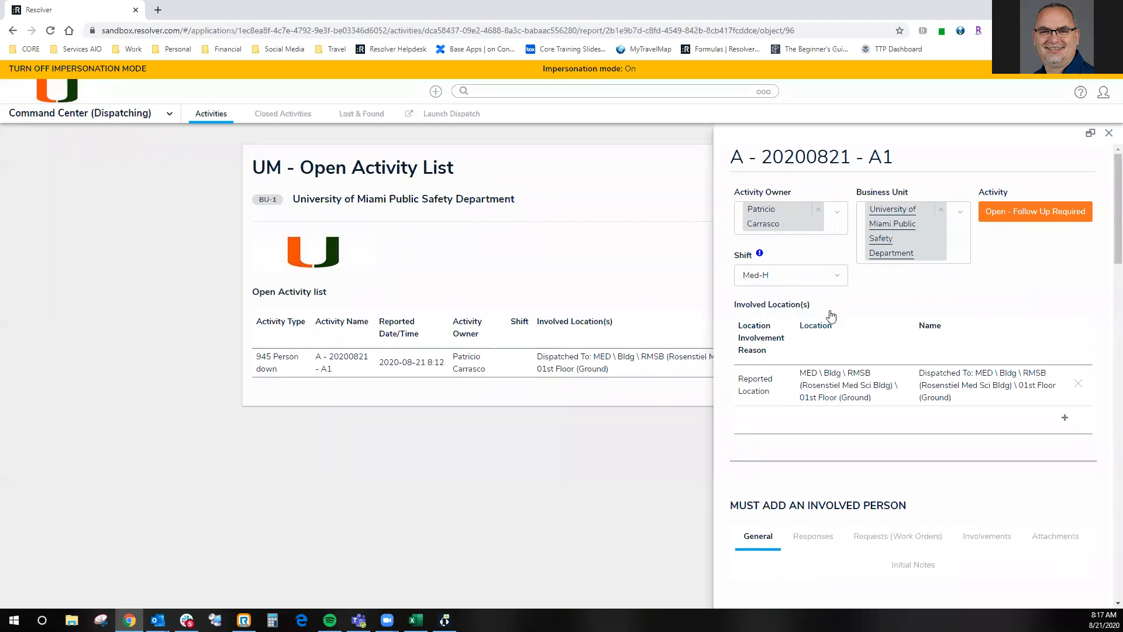
# - Look over the activity's location and detail sections and expand the record to a full-page form
pyautogui.scroll(-1, 830, 316)
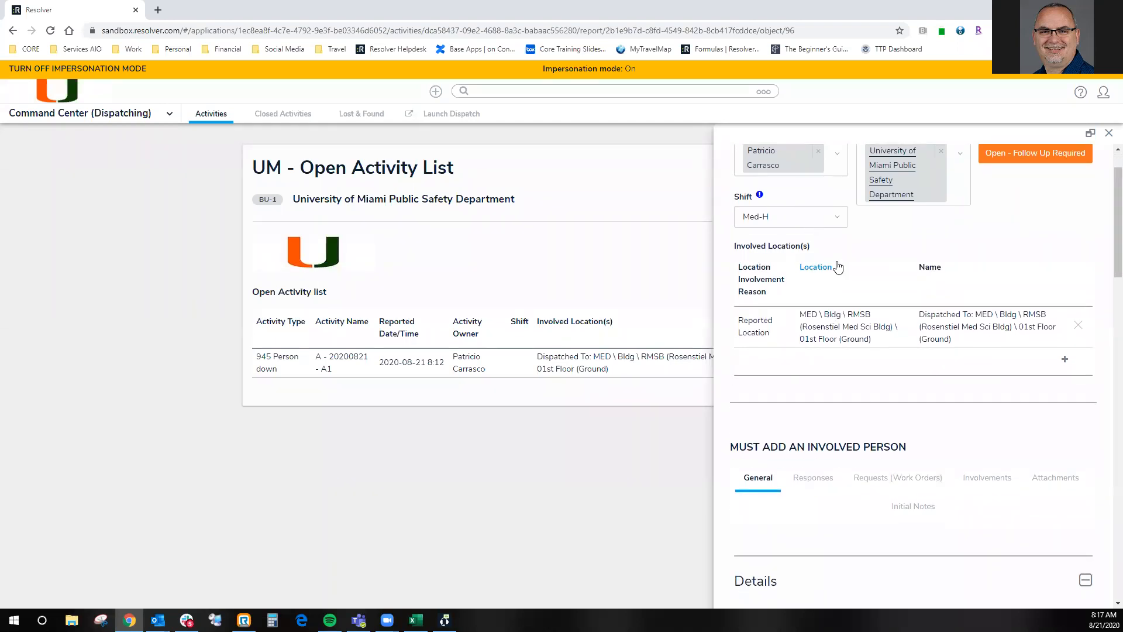
pyautogui.scroll(-10, 968, 319)
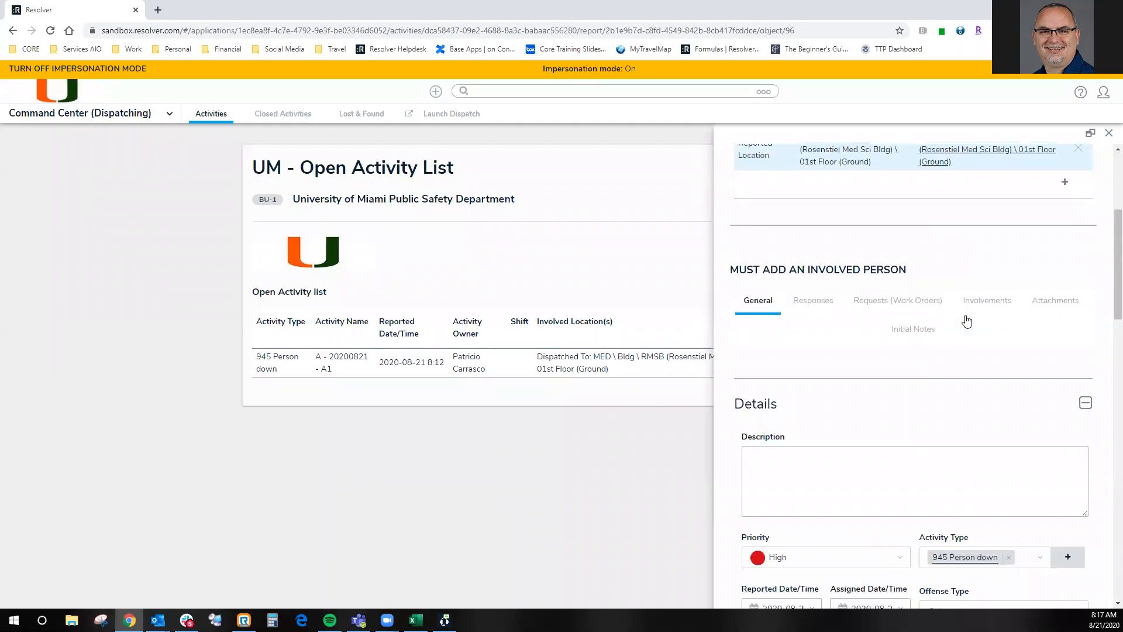
pyautogui.scroll(-2, 967, 319)
pyautogui.scroll(10, 968, 319)
pyautogui.scroll(3, 968, 319)
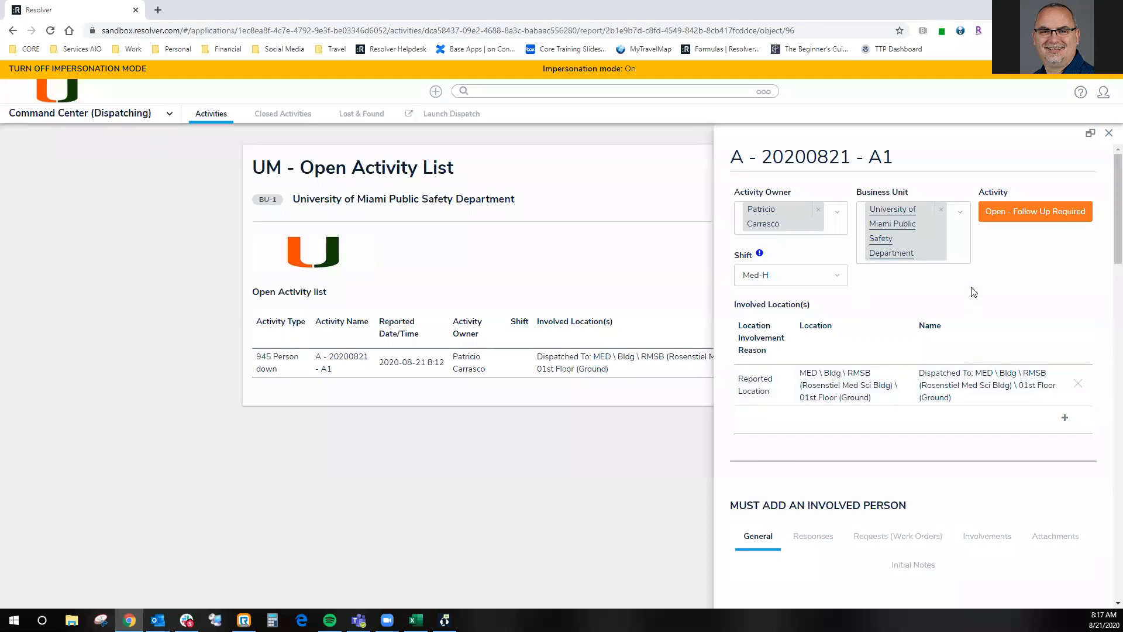
pyautogui.click(1091, 137)
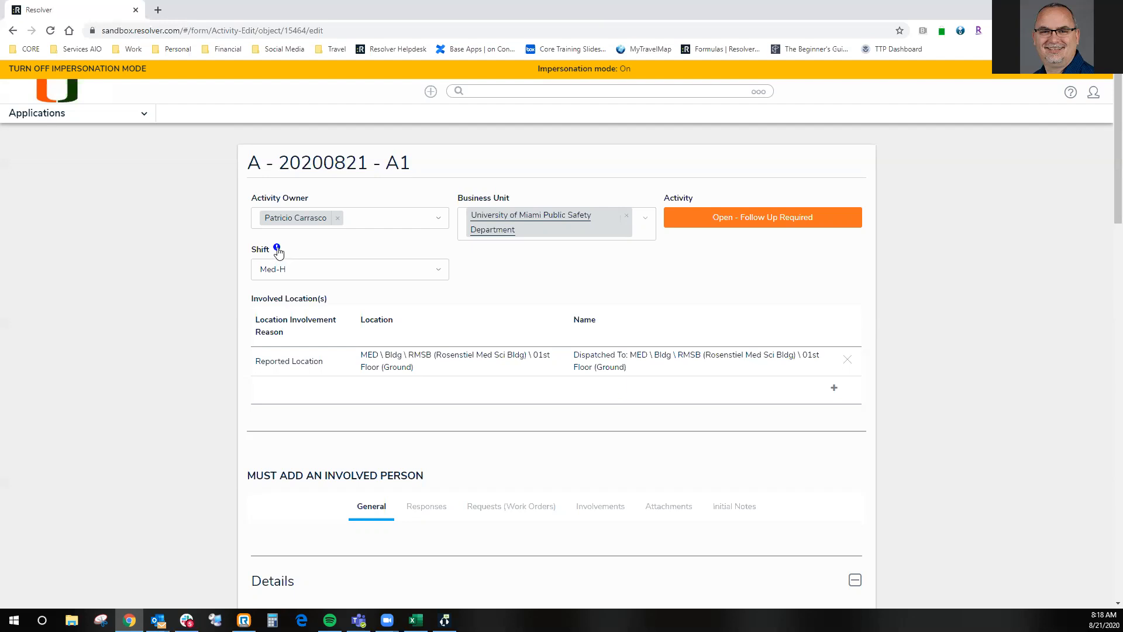
# - Clear the activity's shift and review the form's sections down to the incident creation and activity closing options
pyautogui.click(311, 272)
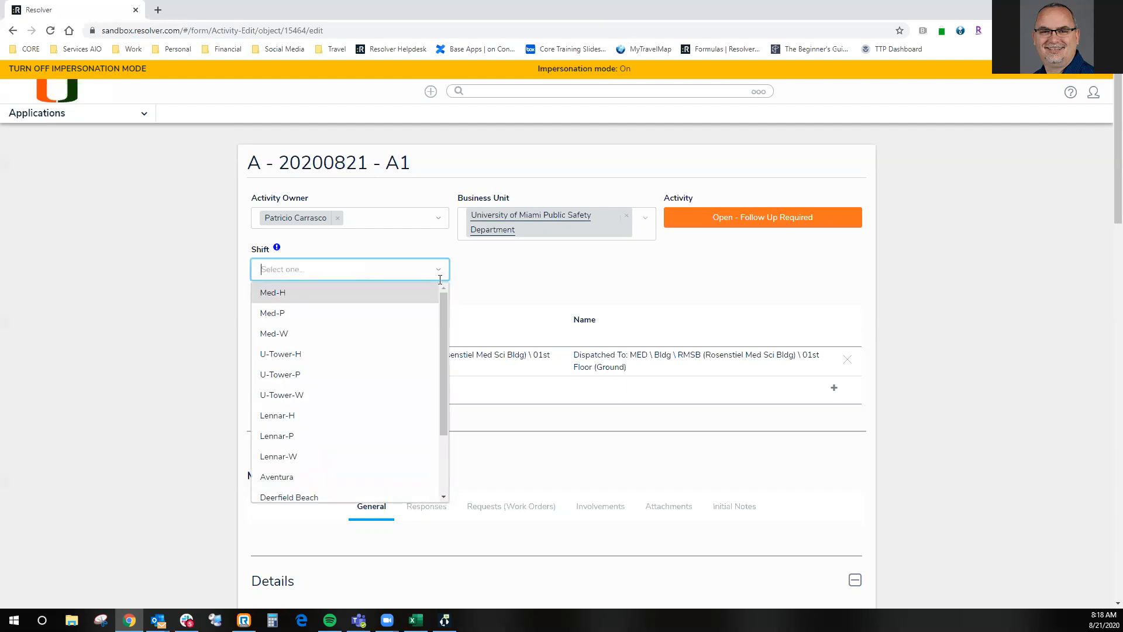
pyautogui.click(579, 285)
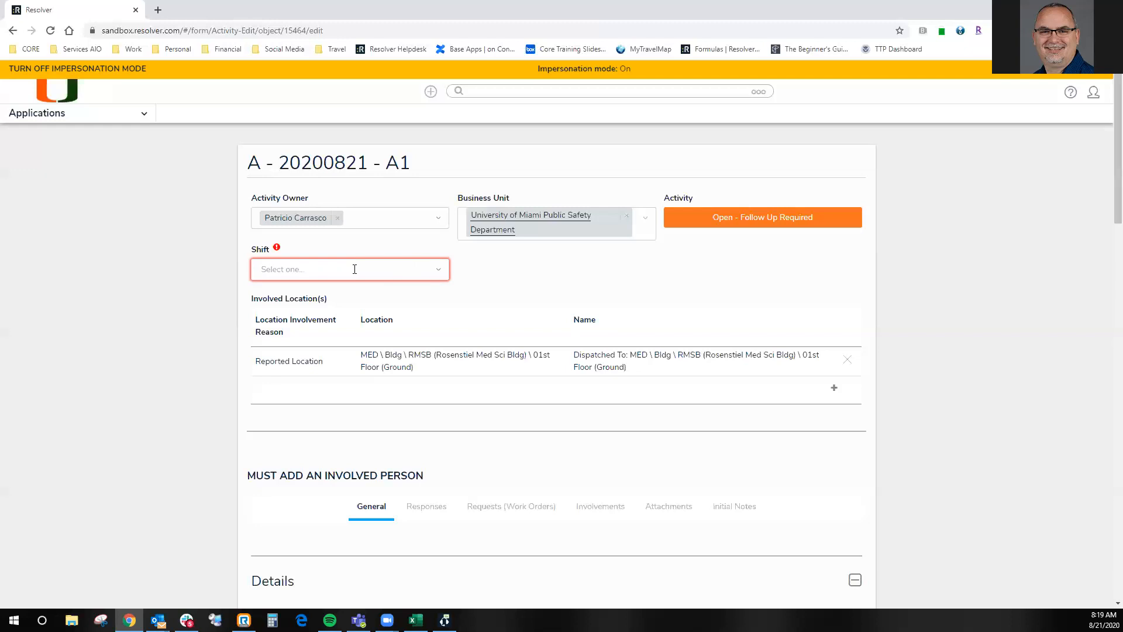
pyautogui.scroll(-15, 635, 307)
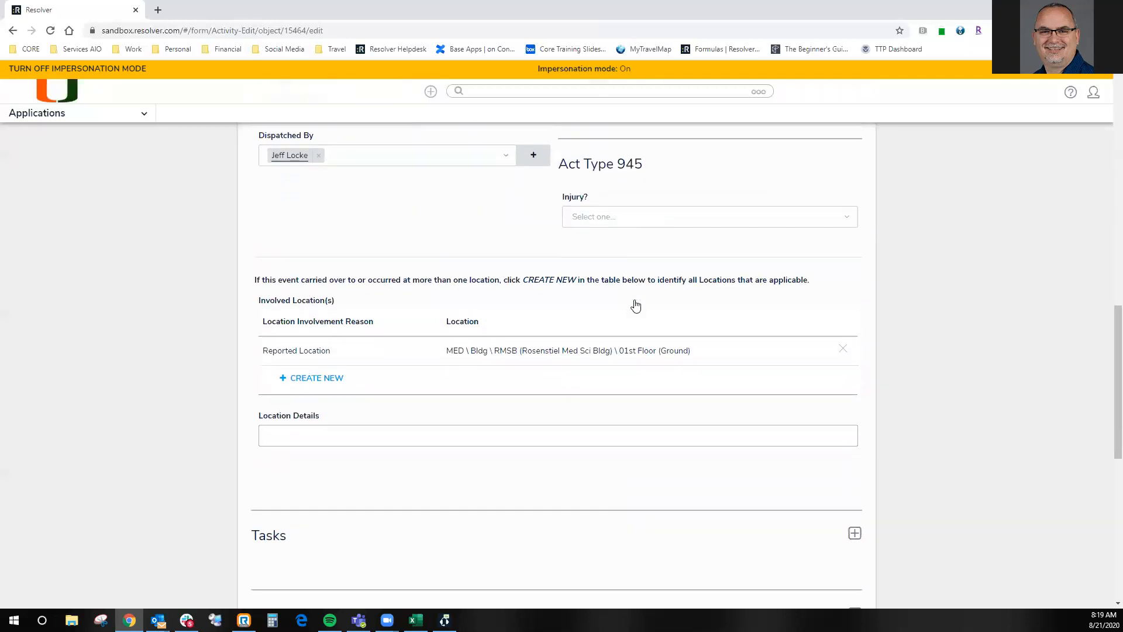
pyautogui.scroll(-6, 636, 306)
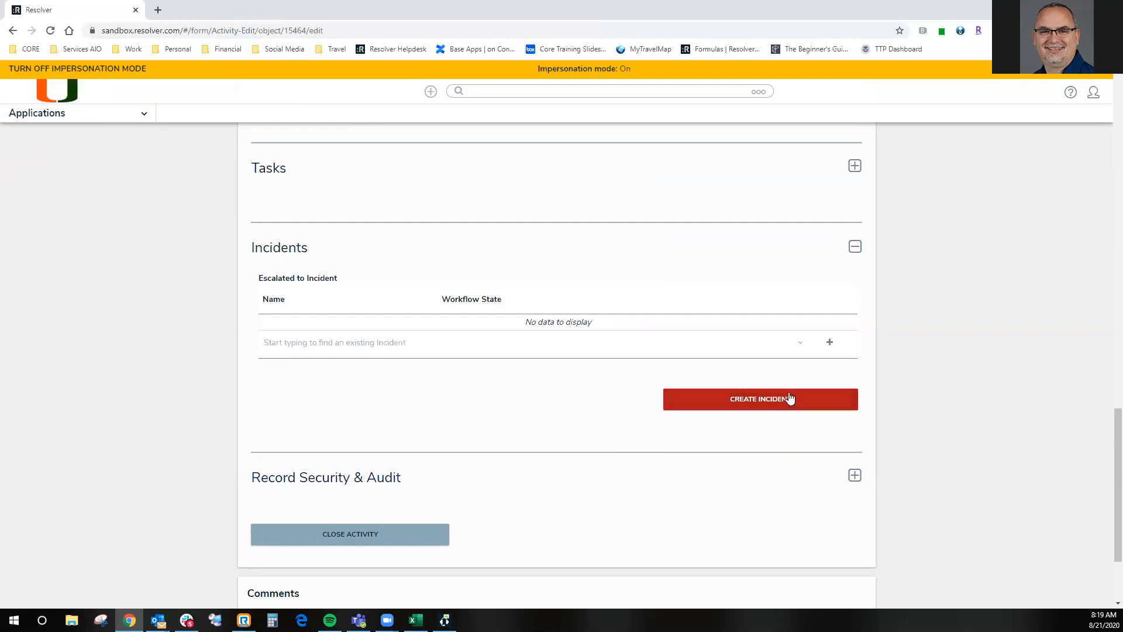
pyautogui.scroll(7, 785, 394)
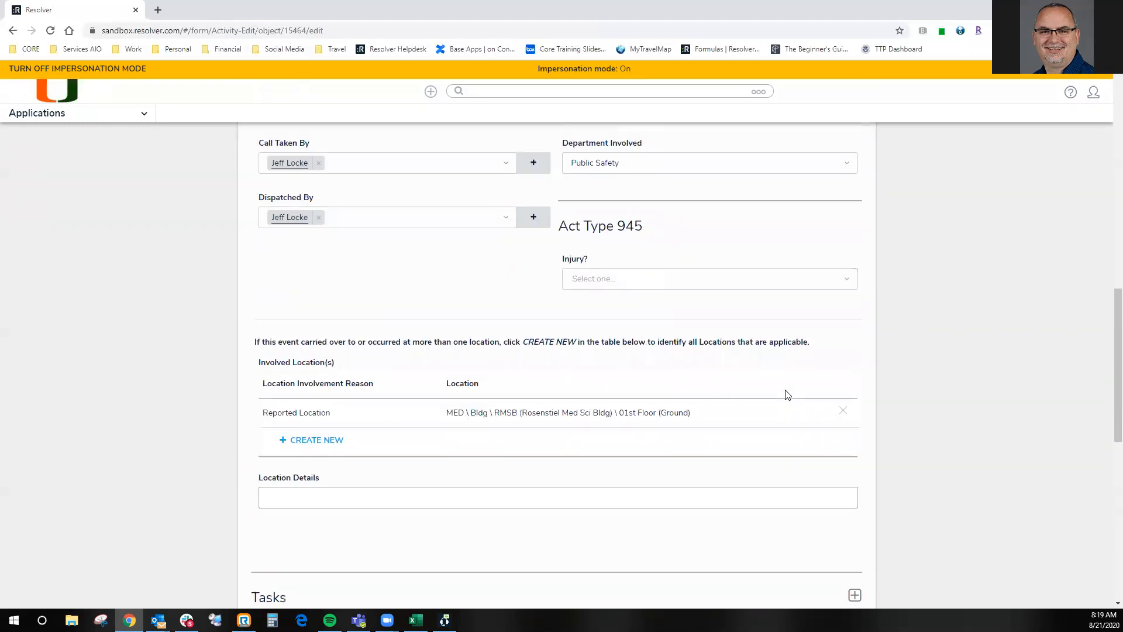
pyautogui.scroll(11, 784, 394)
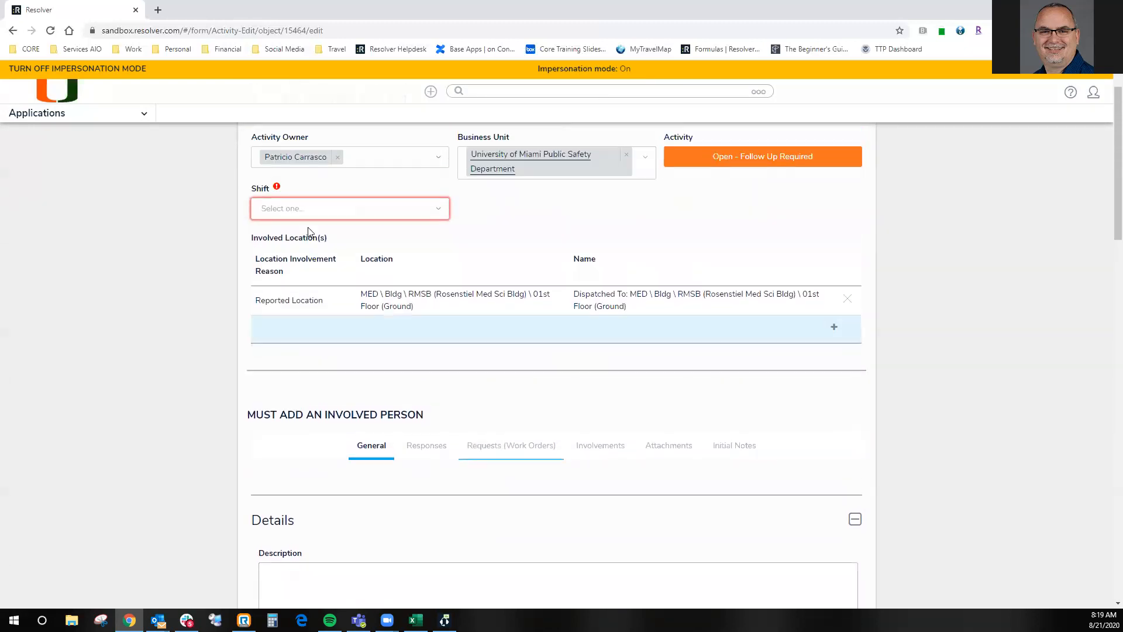
# - Set the activity's shift to Med-P and change it back to Med-H
pyautogui.click(305, 208)
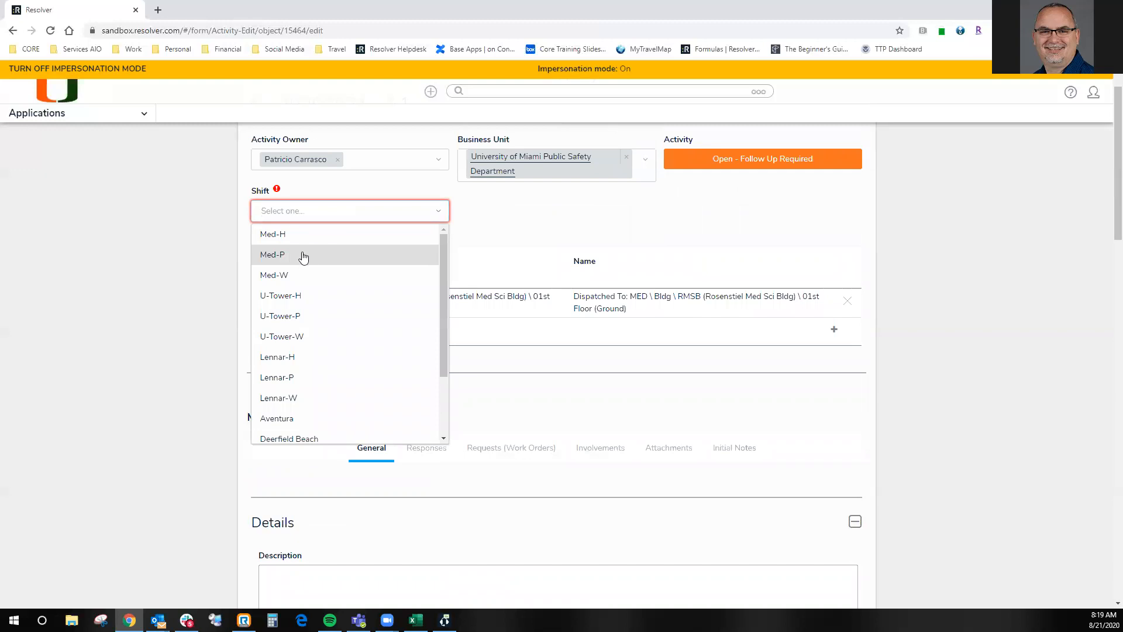
pyautogui.click(300, 255)
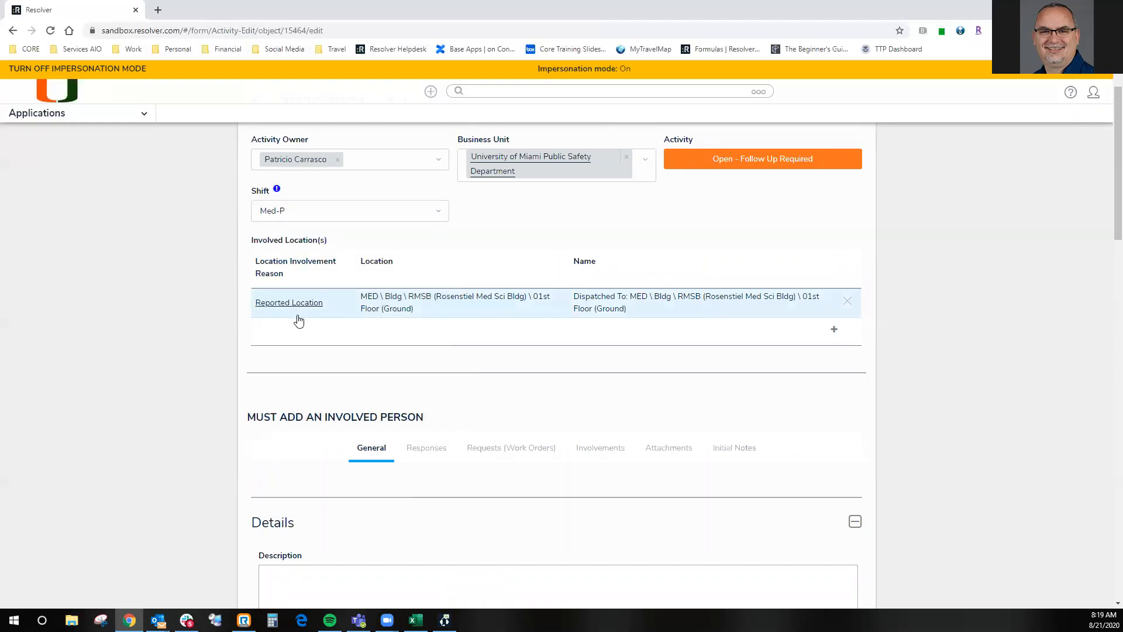
pyautogui.click(319, 214)
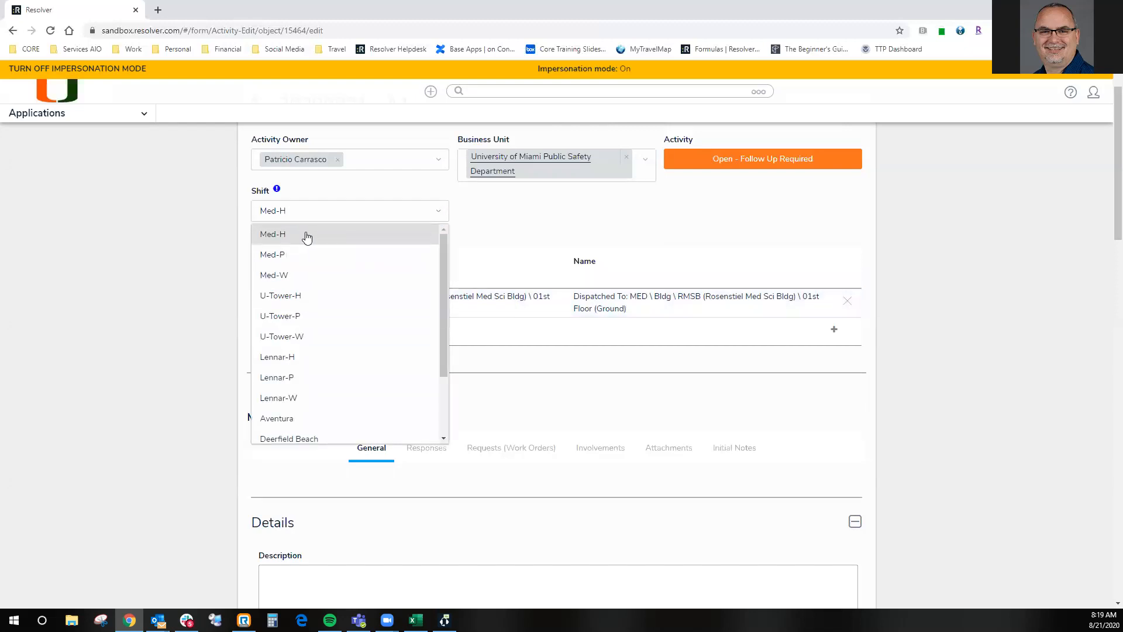
pyautogui.click(313, 232)
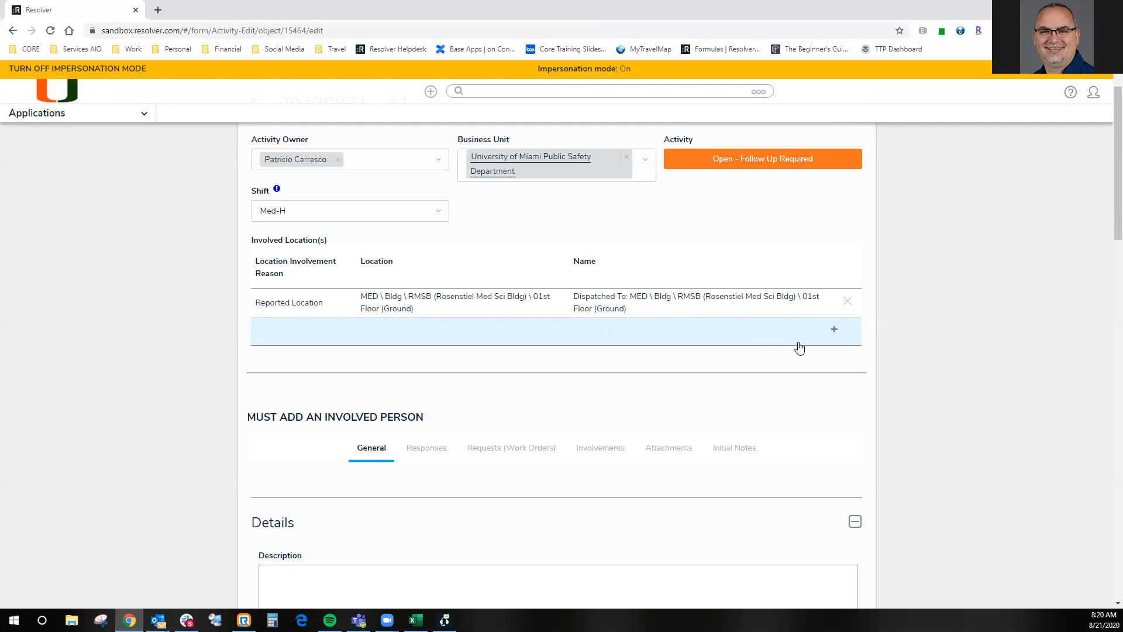
# - Start a new involved location on the activity with Reported Location as its involvement reason
pyautogui.click(836, 331)
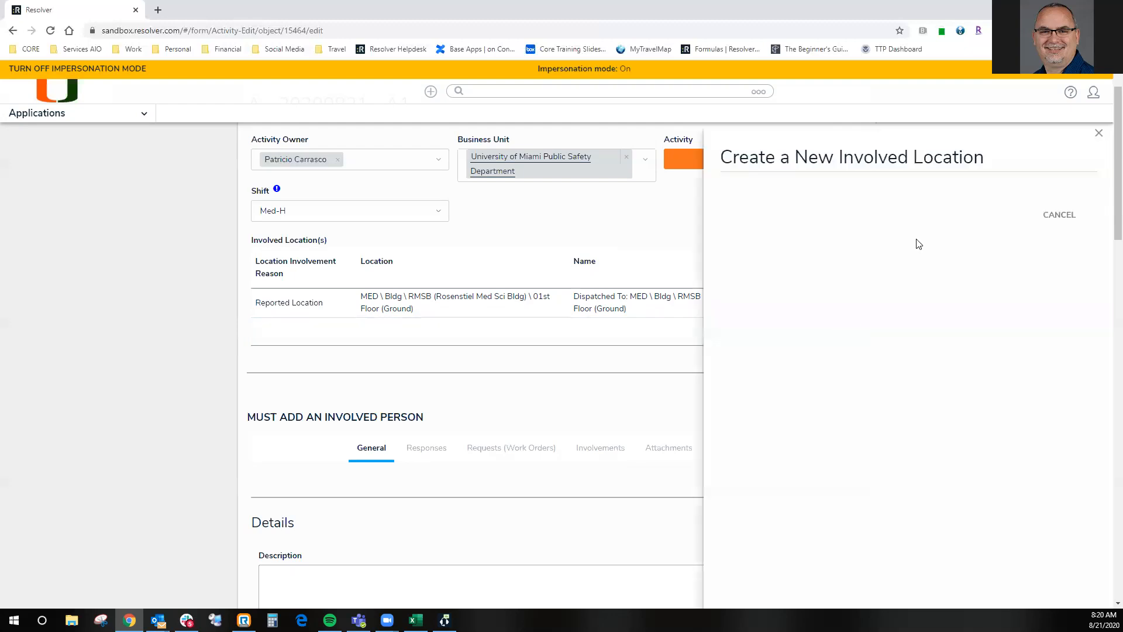
pyautogui.click(844, 246)
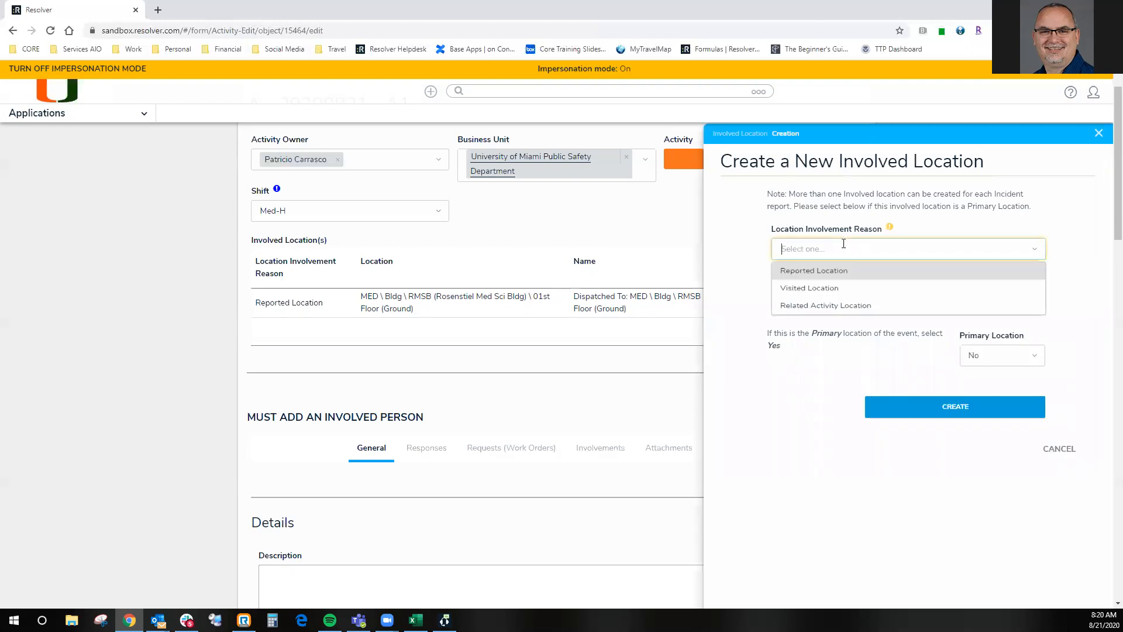
pyautogui.click(826, 272)
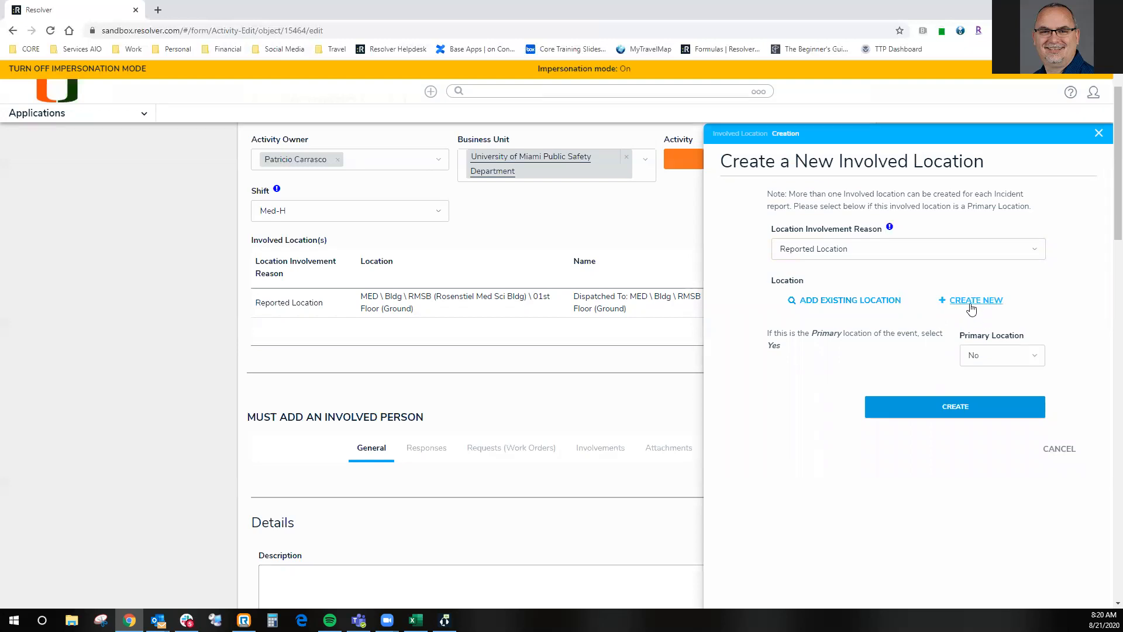
# - Search existing locations for "02nd floor", add MED \ Bldg \ BPEI-ABLEH (Bascom Palmer Eye Inst) \ 02nd Floor, and create the involved location
pyautogui.click(821, 302)
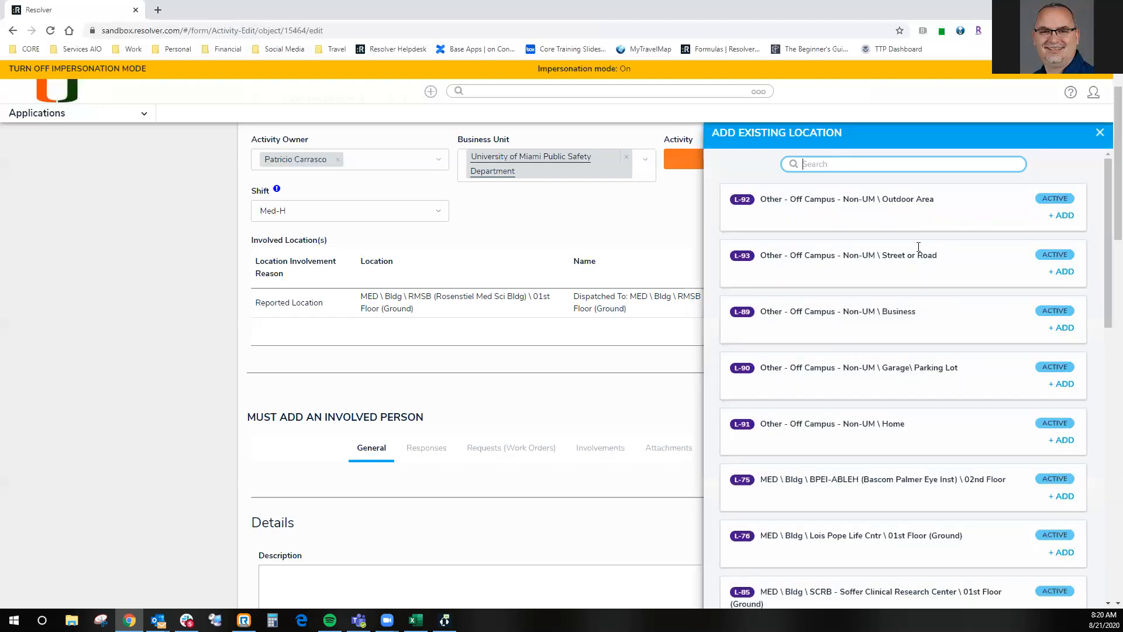
pyautogui.write('02nd floor')
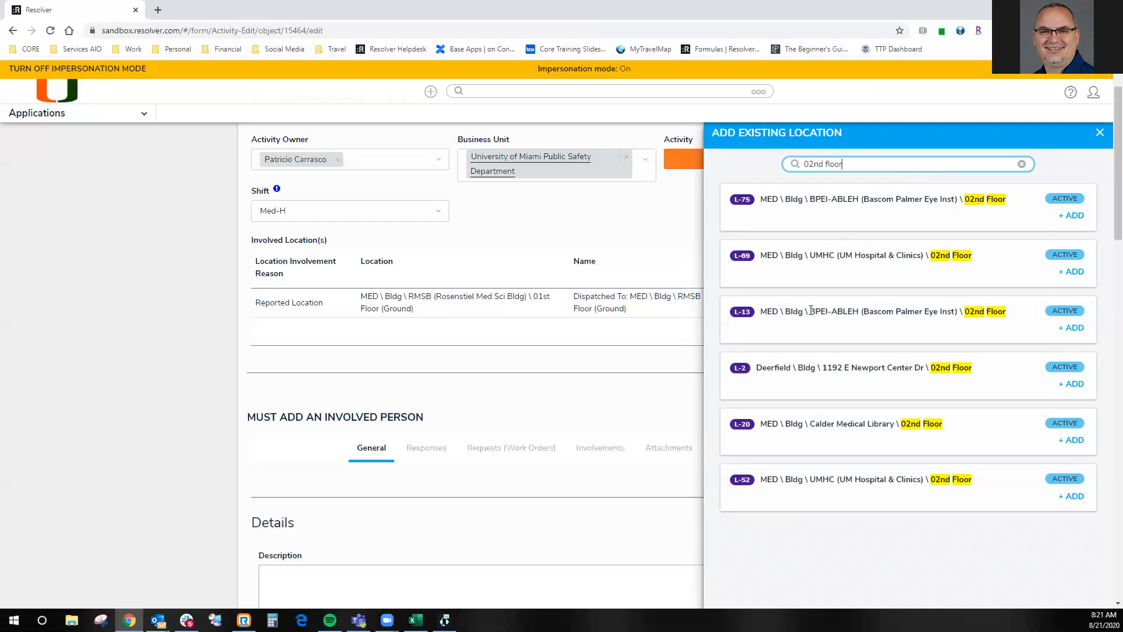
pyautogui.click(1075, 215)
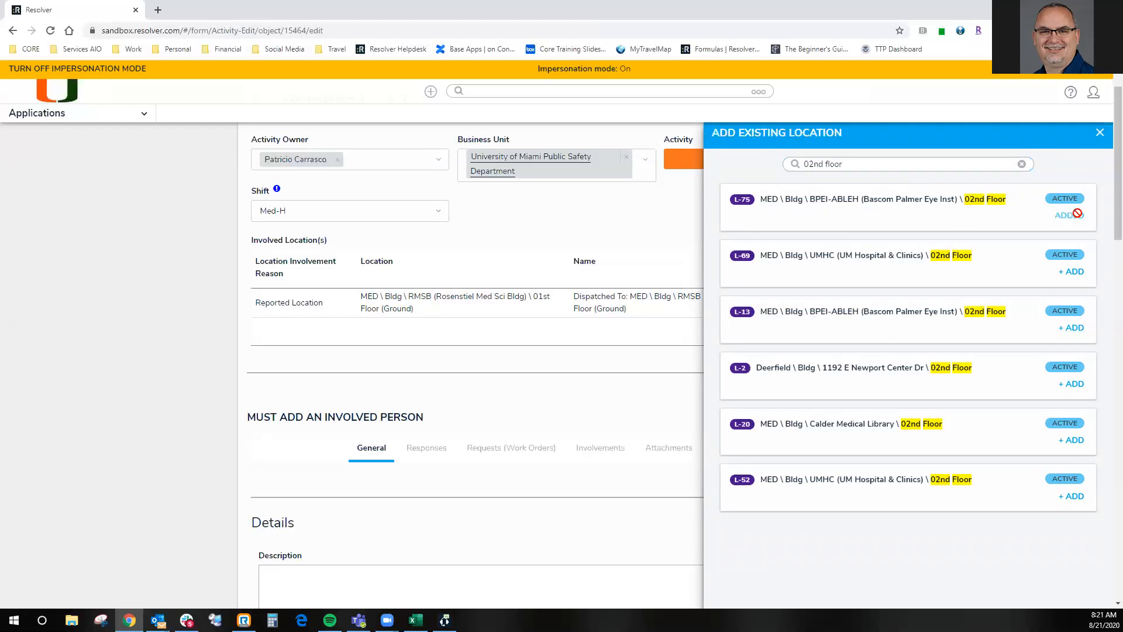
pyautogui.click(1101, 133)
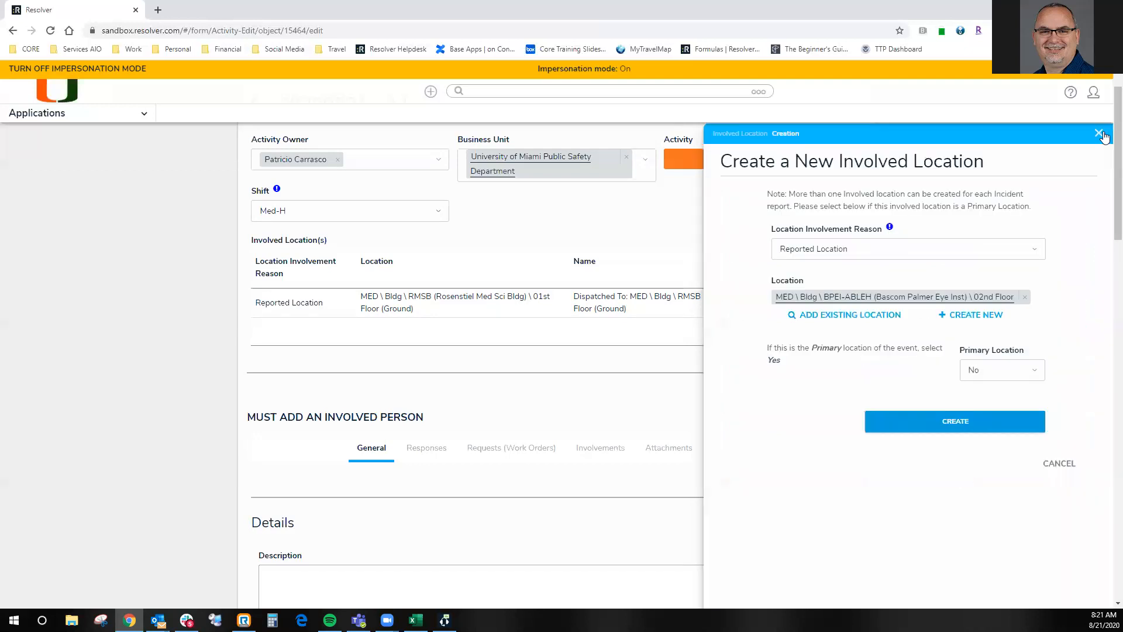
pyautogui.click(941, 422)
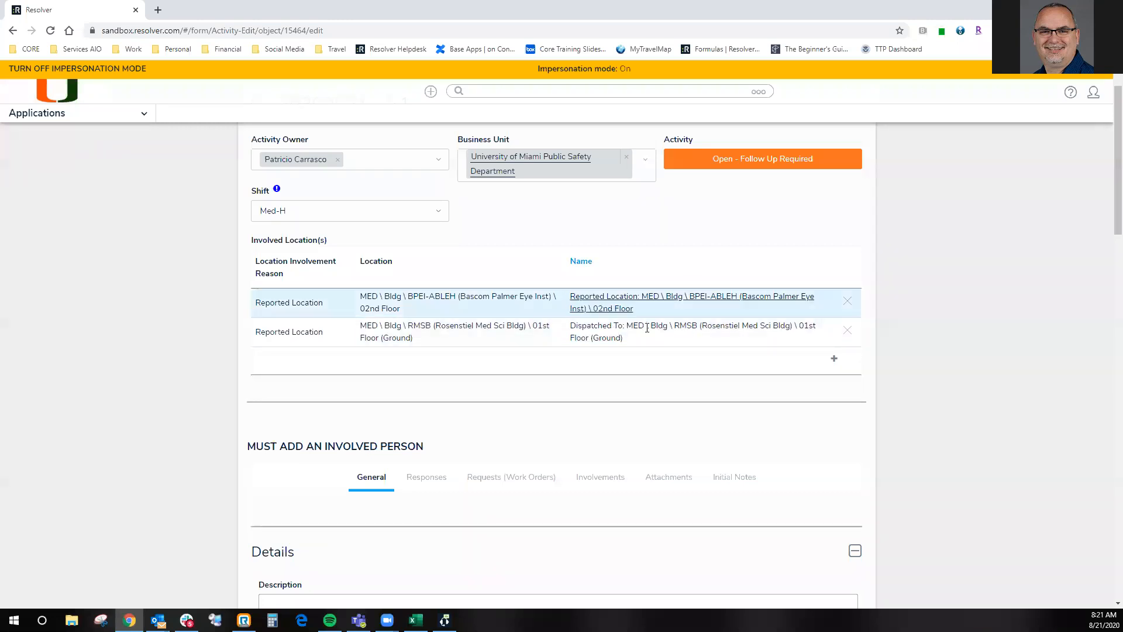
pyautogui.scroll(-2, 641, 343)
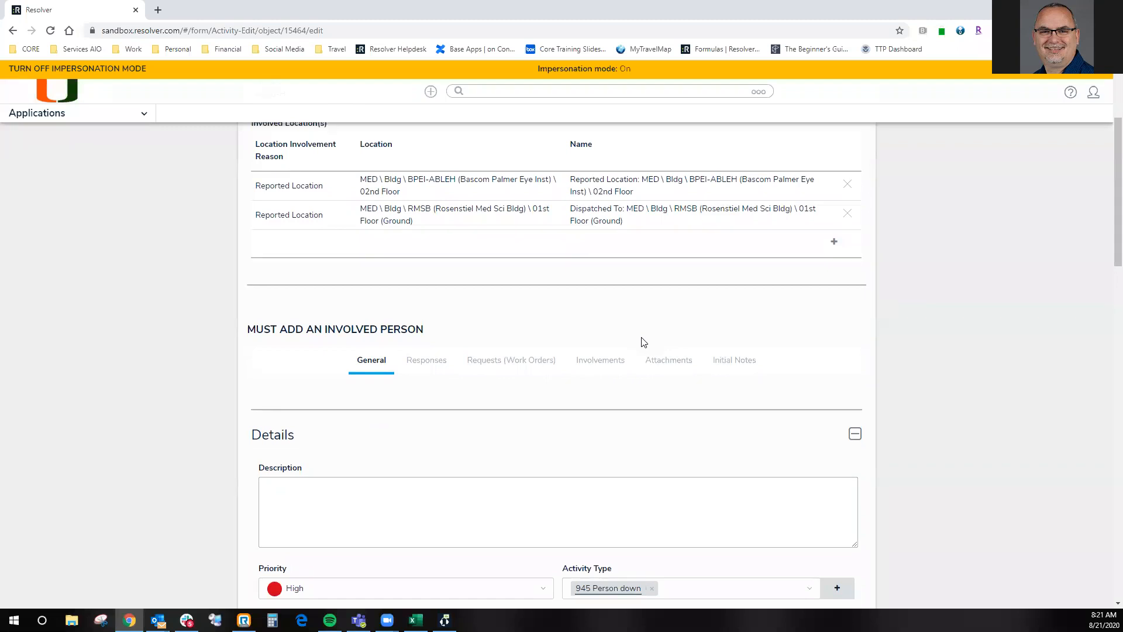
# - Replace the activity's type with 901 Assault
pyautogui.scroll(-1, 500, 402)
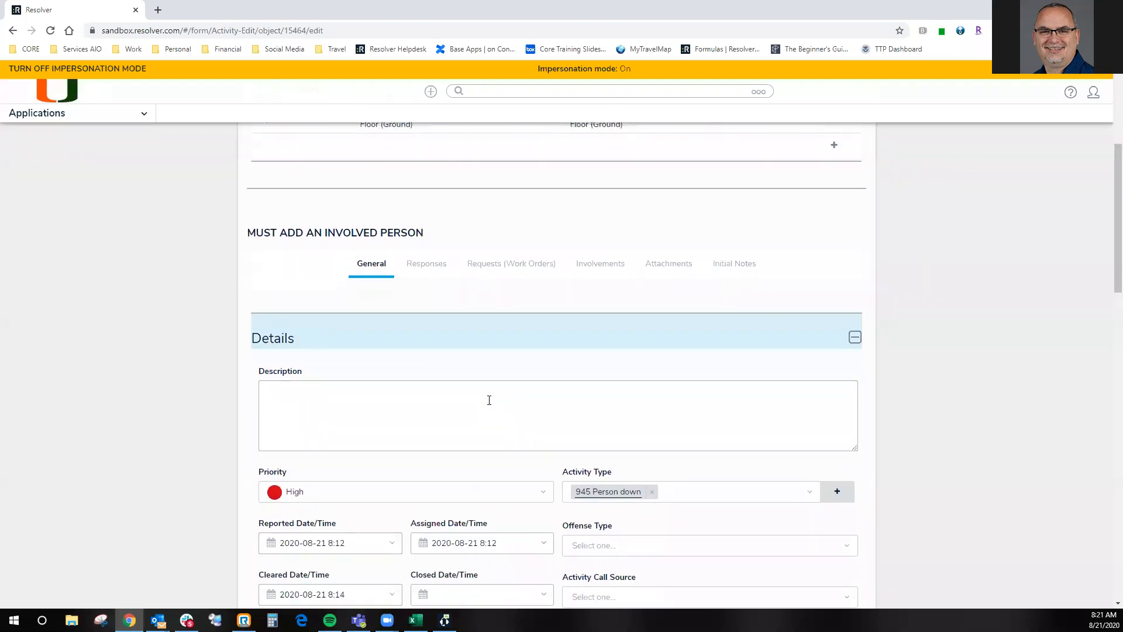
pyautogui.scroll(3, 483, 313)
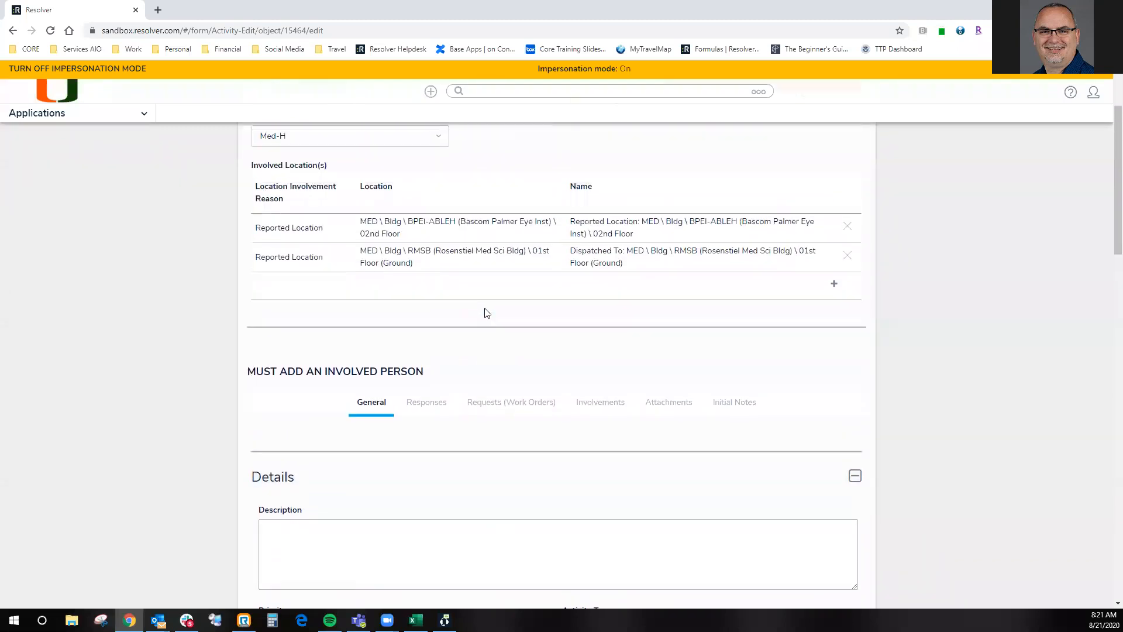
pyautogui.scroll(-5, 426, 249)
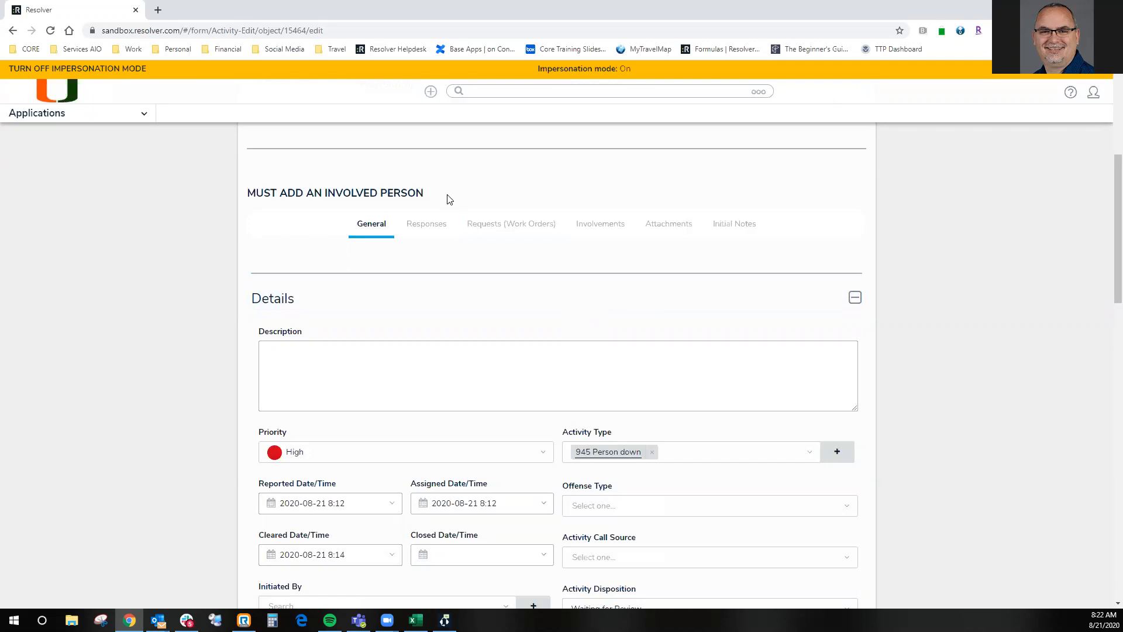
pyautogui.click(652, 454)
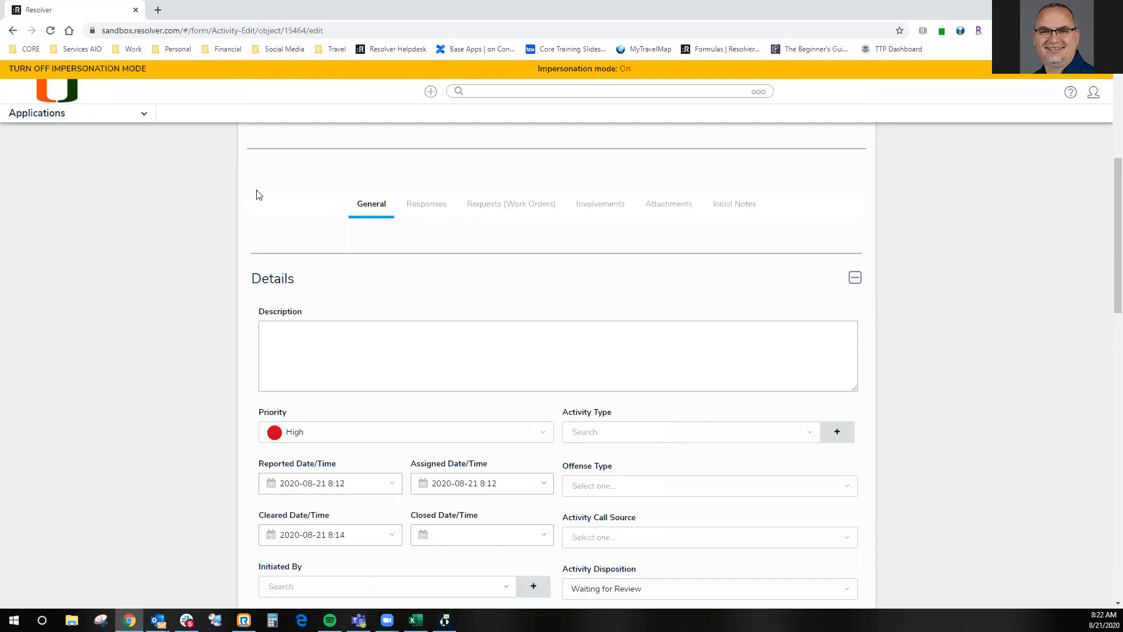
pyautogui.click(624, 428)
pyautogui.write('901')
pyautogui.click(611, 455)
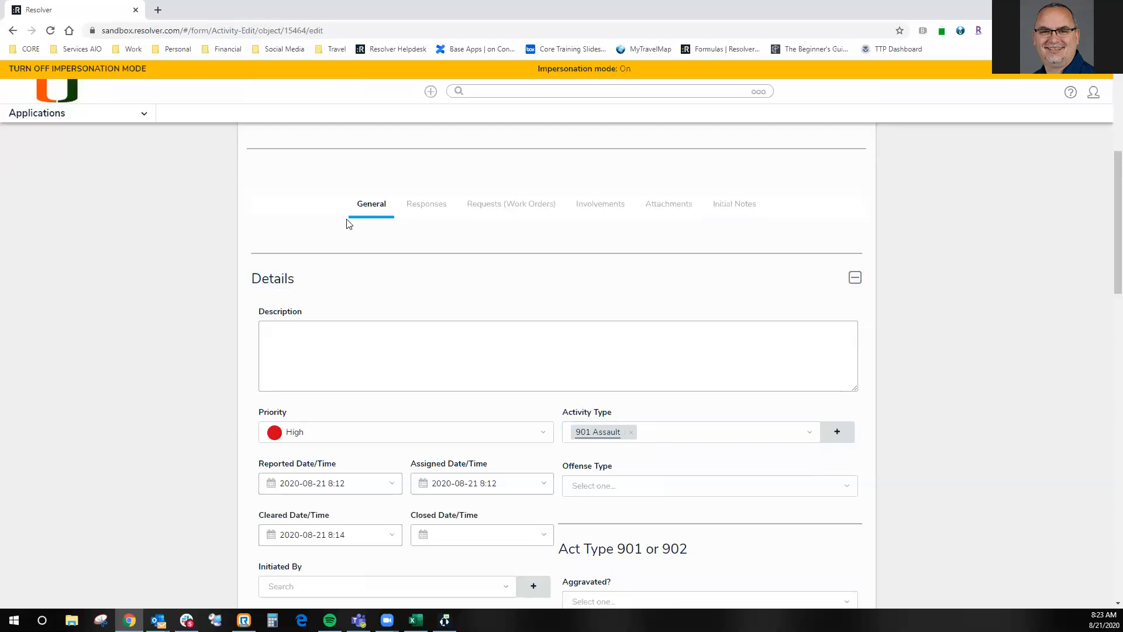
# - Look at the activity's Responses section and return to the Description field in the general details
pyautogui.click(431, 205)
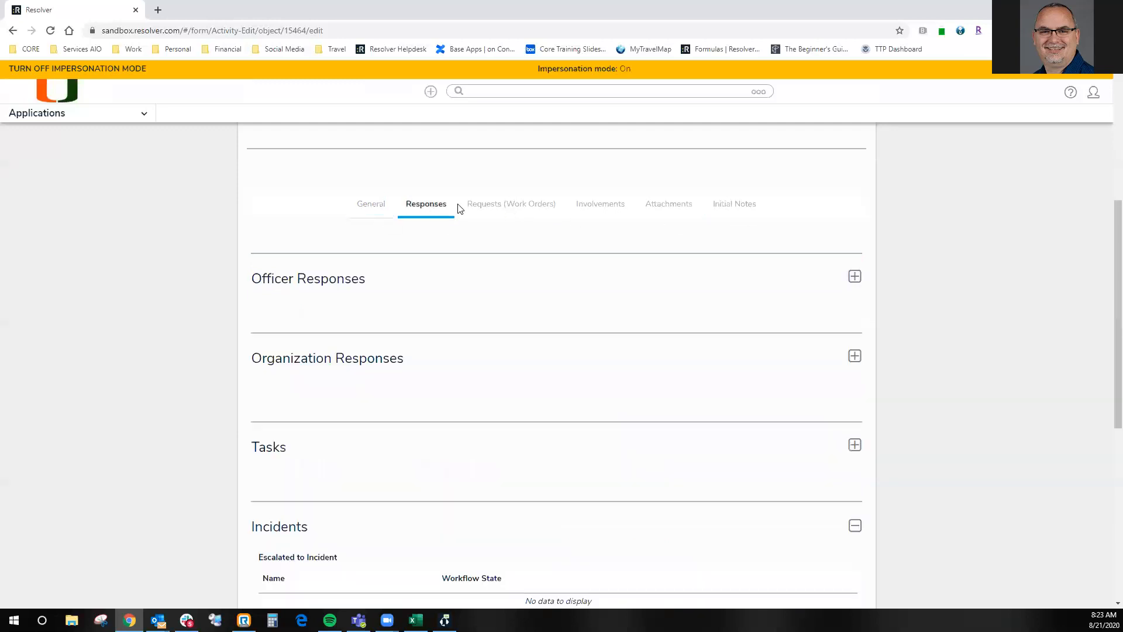
pyautogui.click(372, 208)
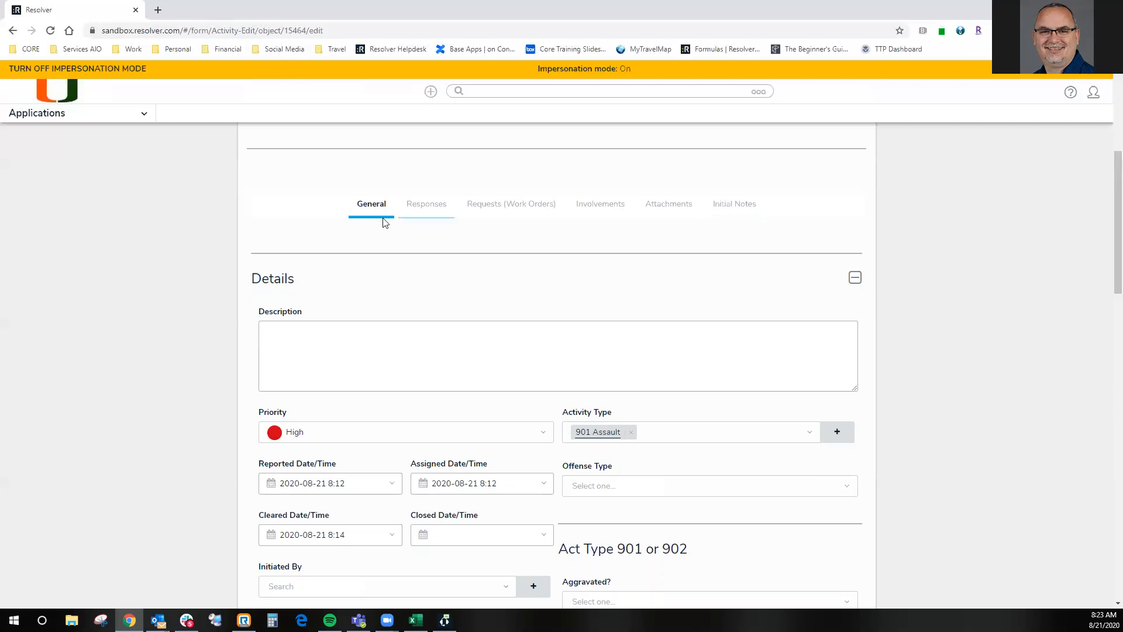
pyautogui.click(386, 335)
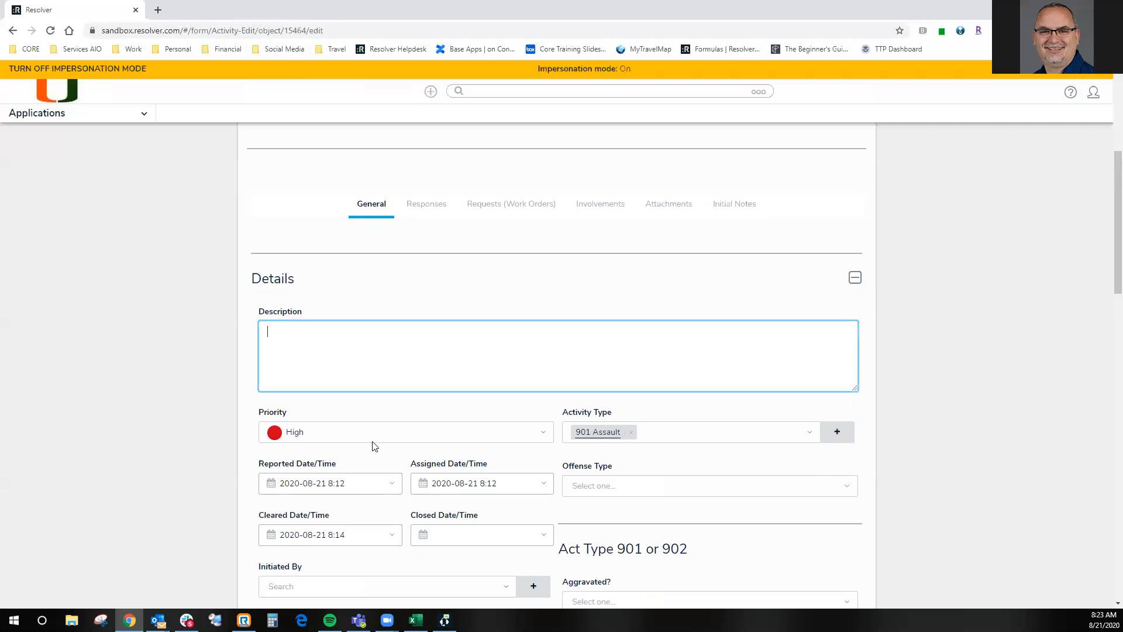
# - Set the activity's Closed Date/Time to 2020-08-21 8:23
pyautogui.scroll(-2, 298, 431)
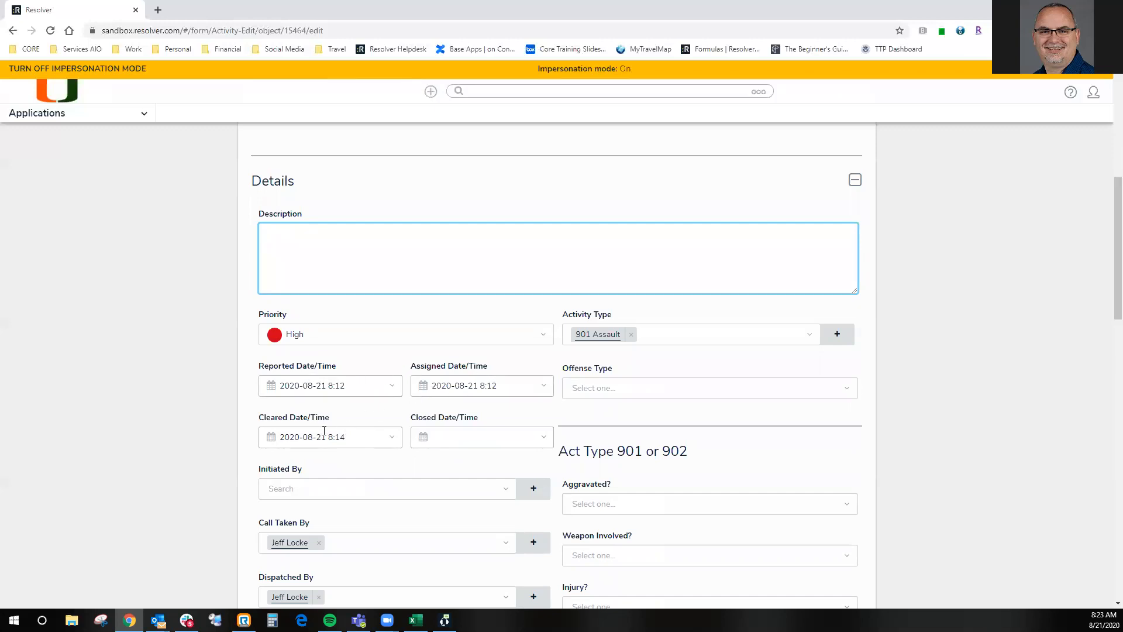
pyautogui.click(496, 436)
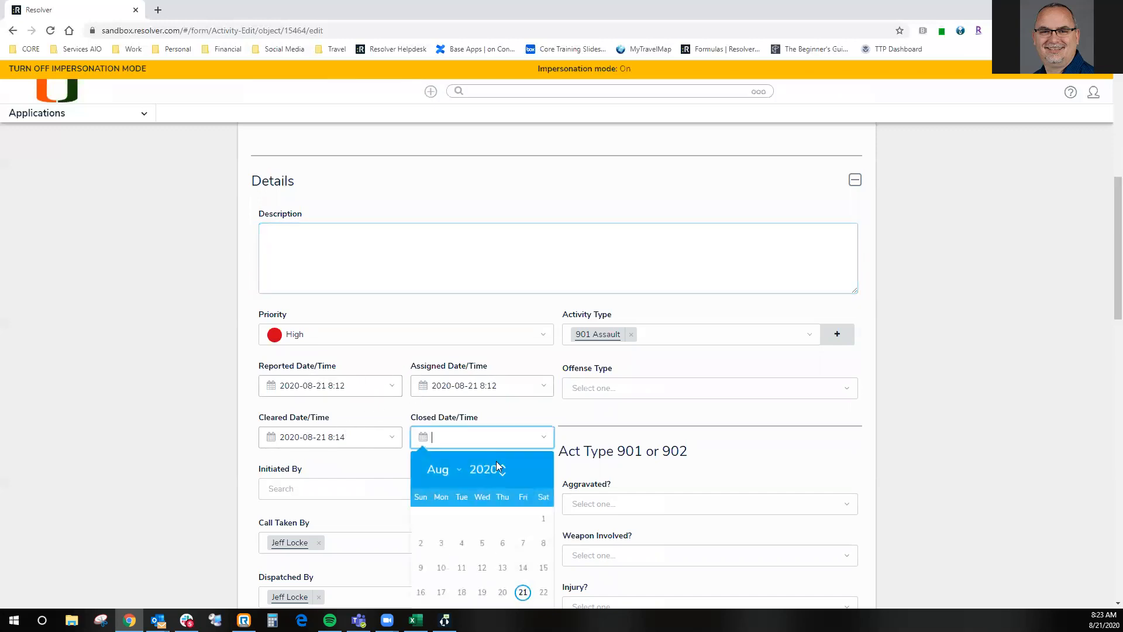
pyautogui.scroll(-1, 543, 508)
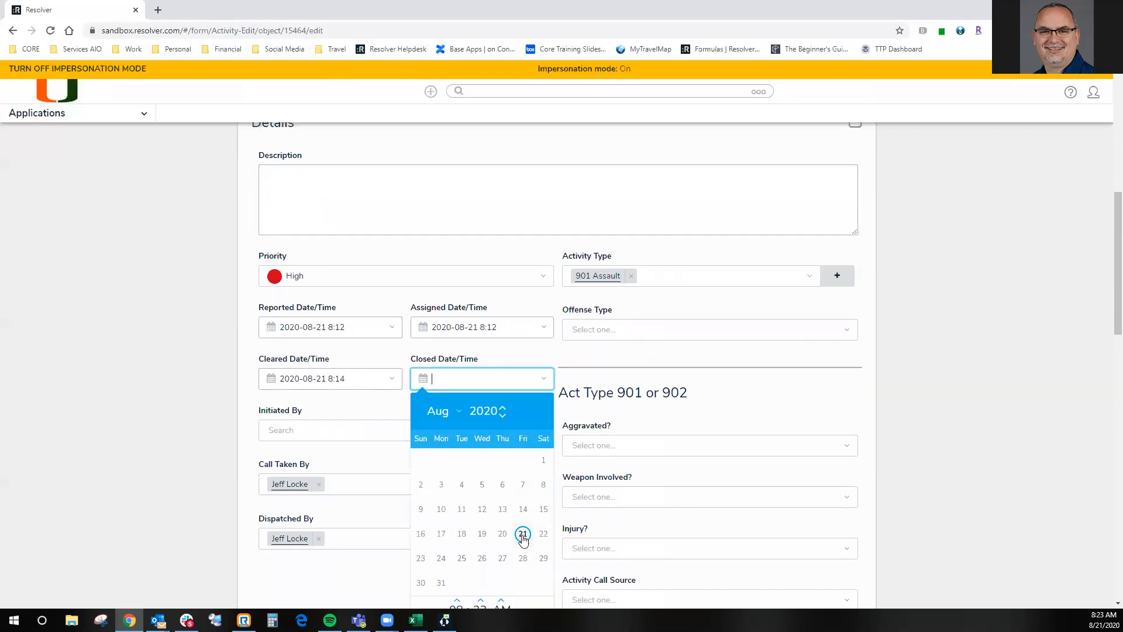
pyautogui.click(523, 535)
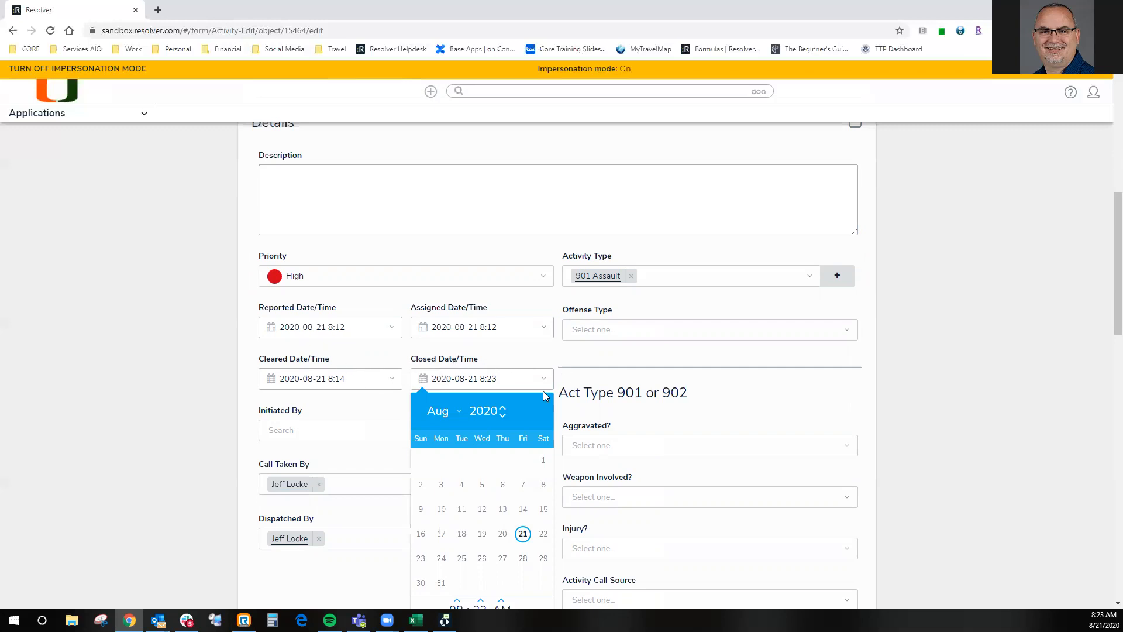
pyautogui.click(353, 407)
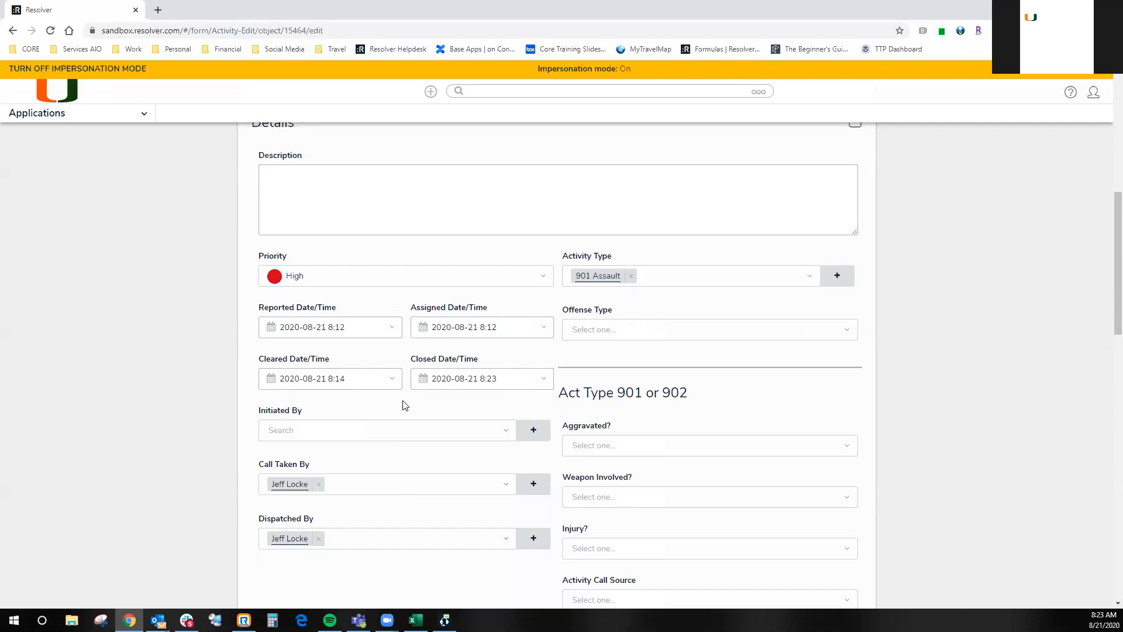
# - Review the Initiated By field and the Act Type 901 or 902 questions on aggravation, weapon and injury
pyautogui.click(352, 438)
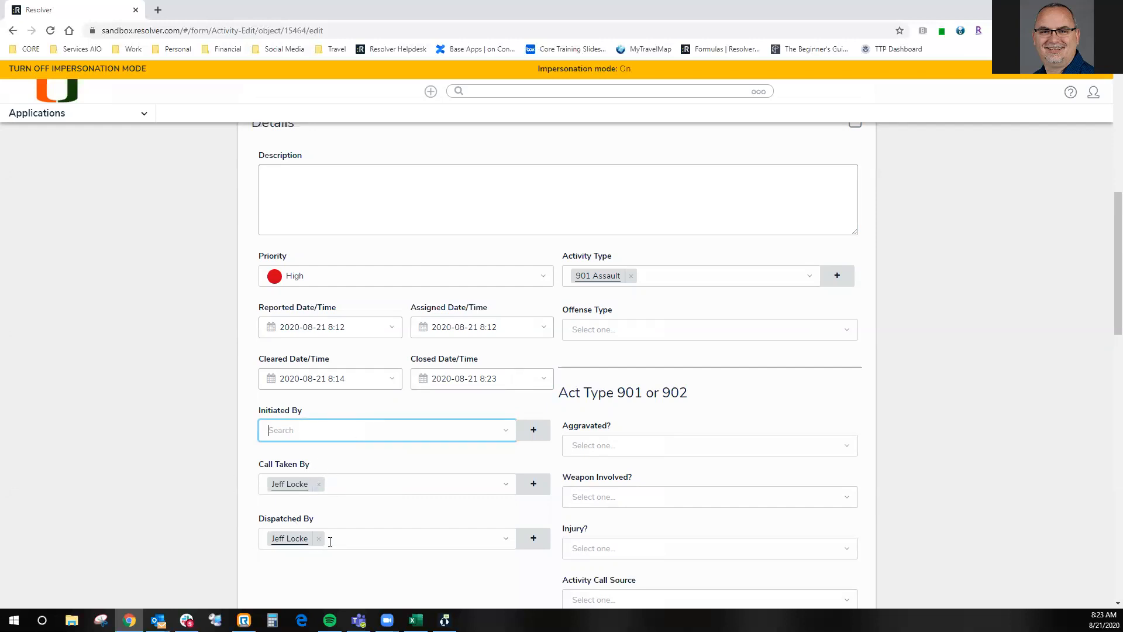
pyautogui.scroll(-2, 635, 409)
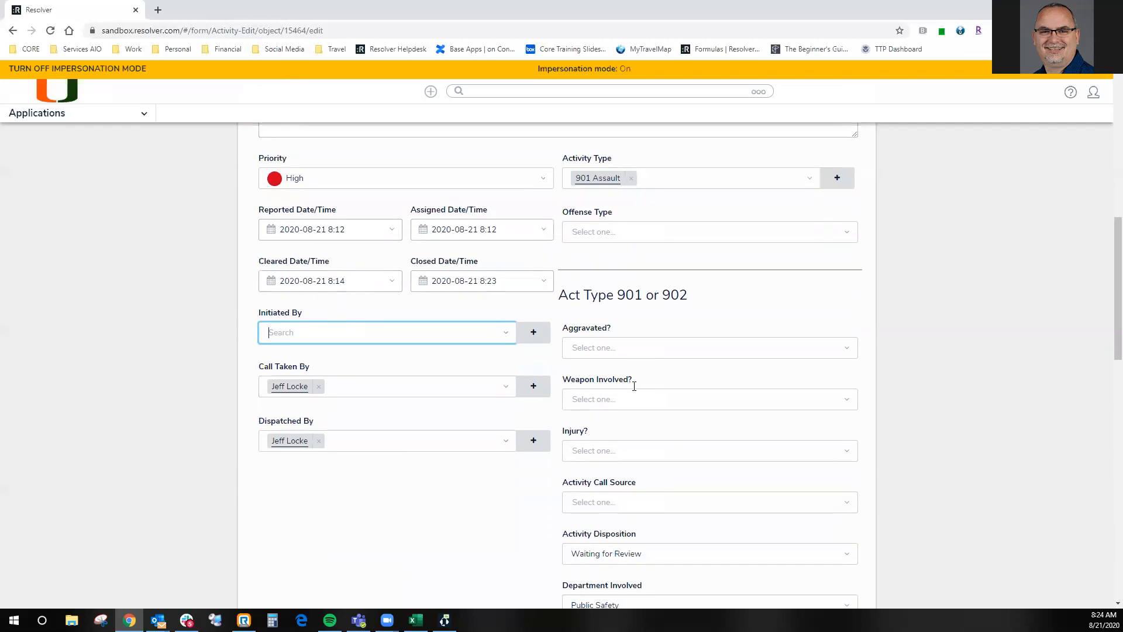
pyautogui.scroll(1, 632, 386)
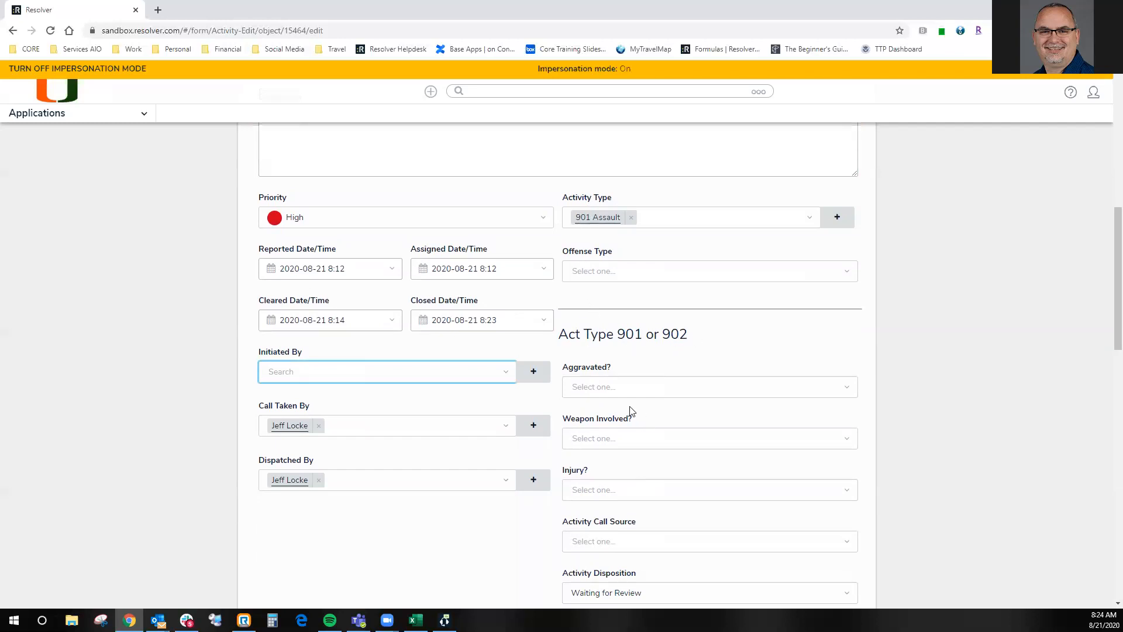
pyautogui.scroll(-3, 631, 411)
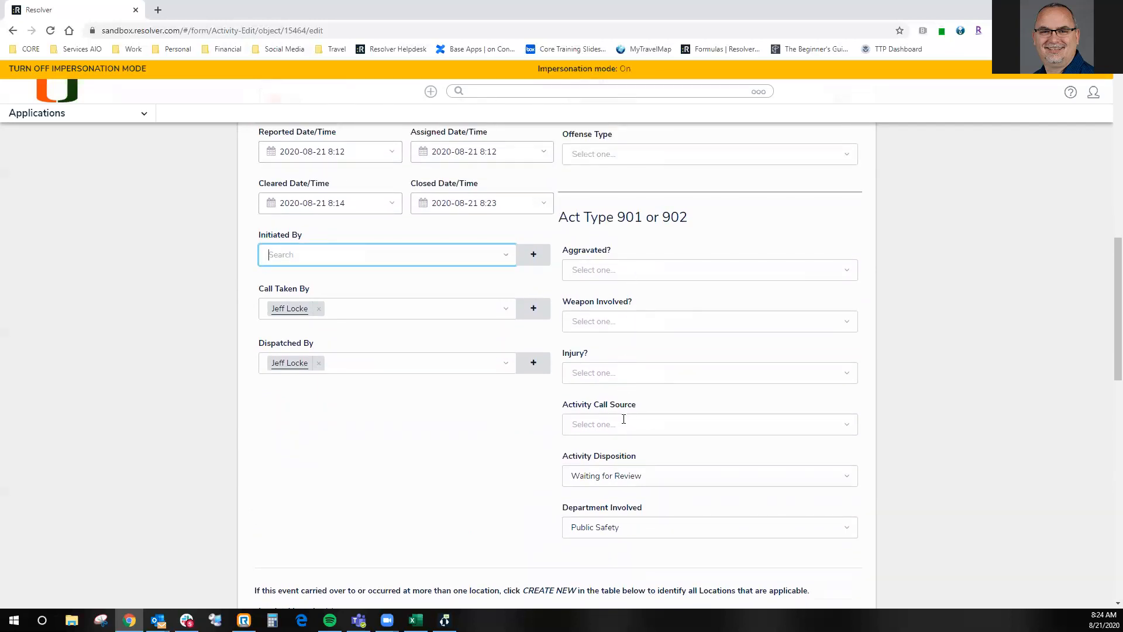
pyautogui.scroll(3, 629, 333)
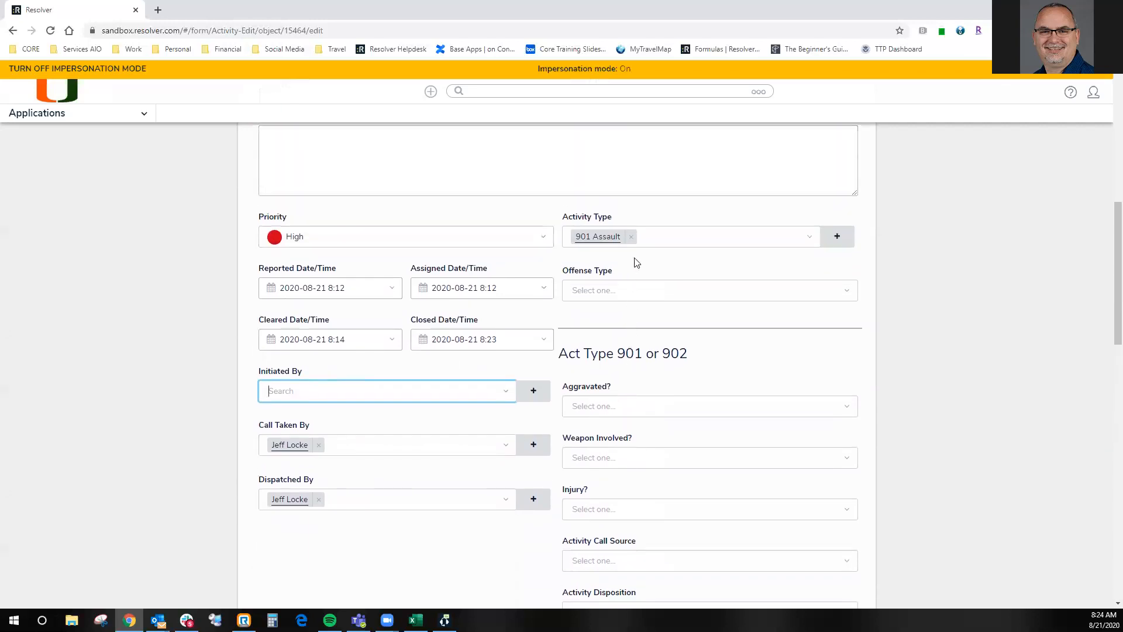
# - Change the activity's type to 911 Petit Theft <$300
pyautogui.click(631, 236)
pyautogui.click(650, 234)
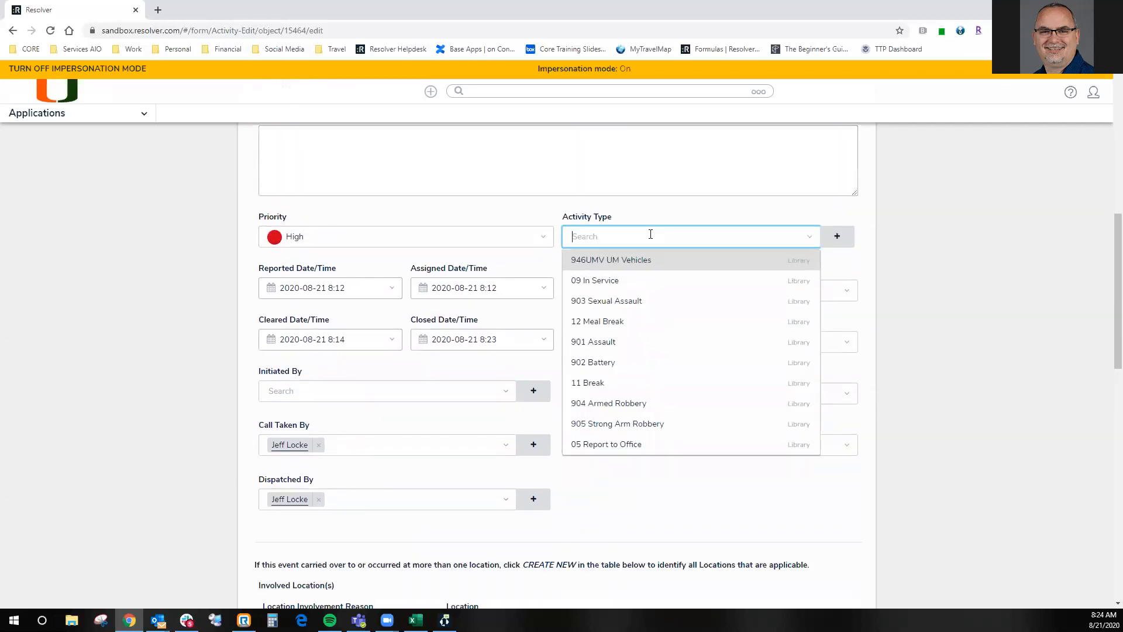
pyautogui.write('61')
pyautogui.press('BackSpace')
pyautogui.press('BackSpace')
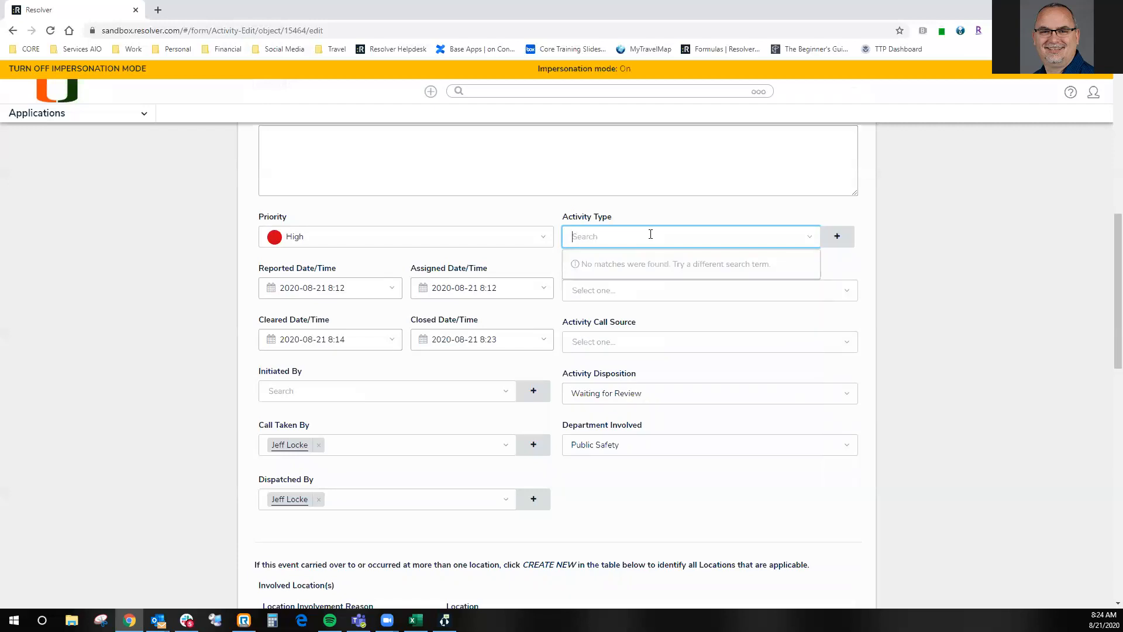
pyautogui.write('911')
pyautogui.click(625, 256)
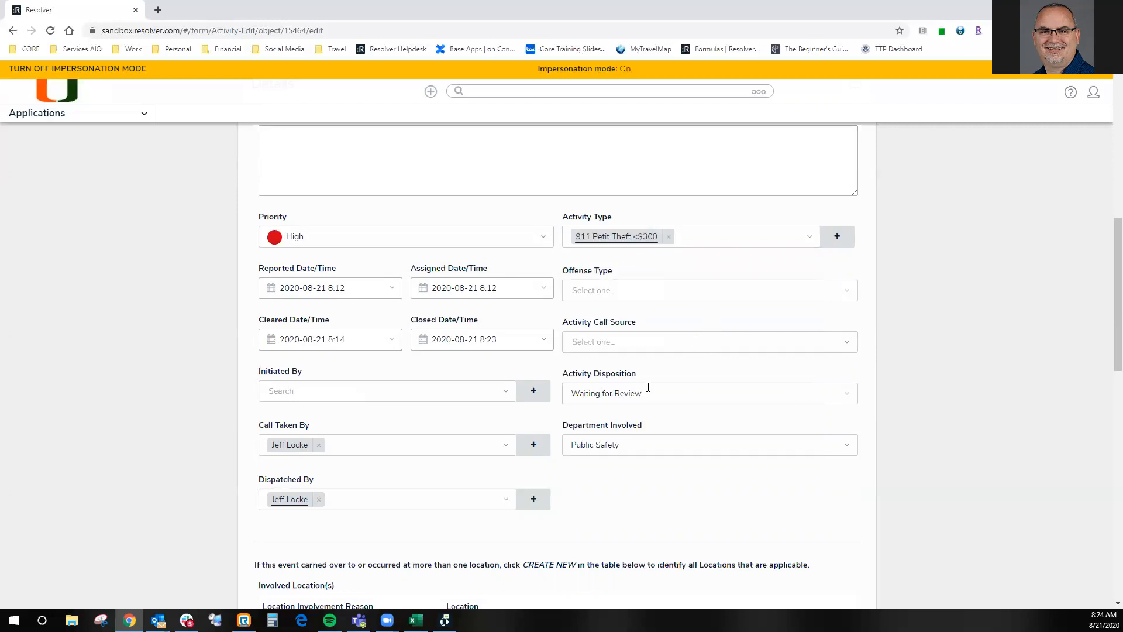
# - Change the activity's type to 903 Sexual Assault
pyautogui.click(668, 236)
pyautogui.click(669, 234)
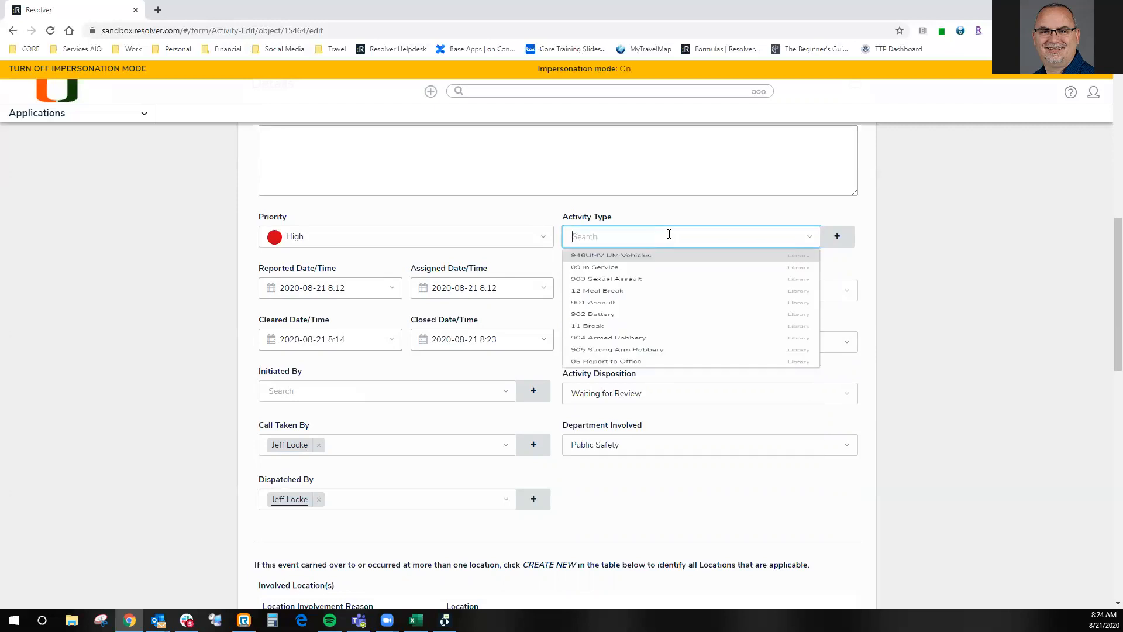
pyautogui.write('903')
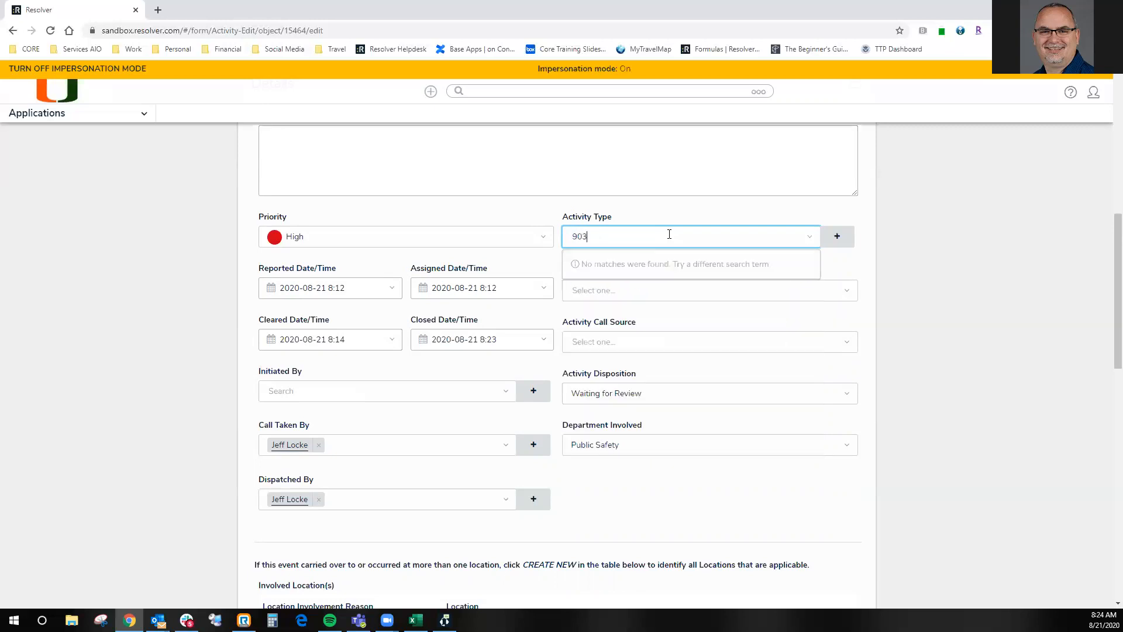
pyautogui.click(655, 258)
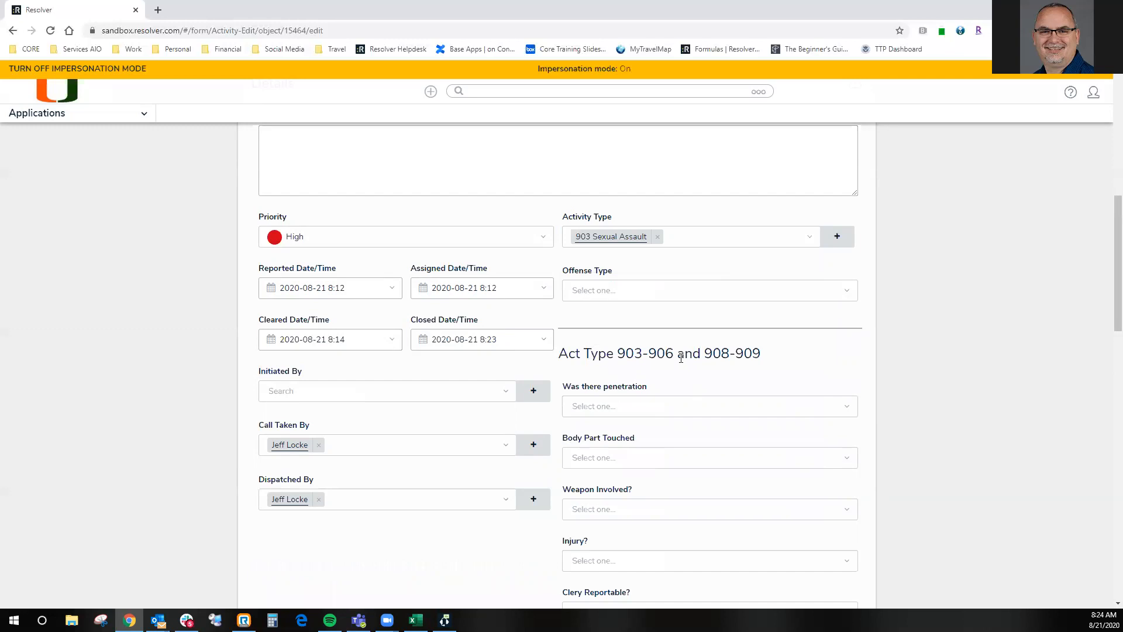
# - Answer No to the penetration question and choose Other as the body part touched
pyautogui.scroll(-1, 636, 423)
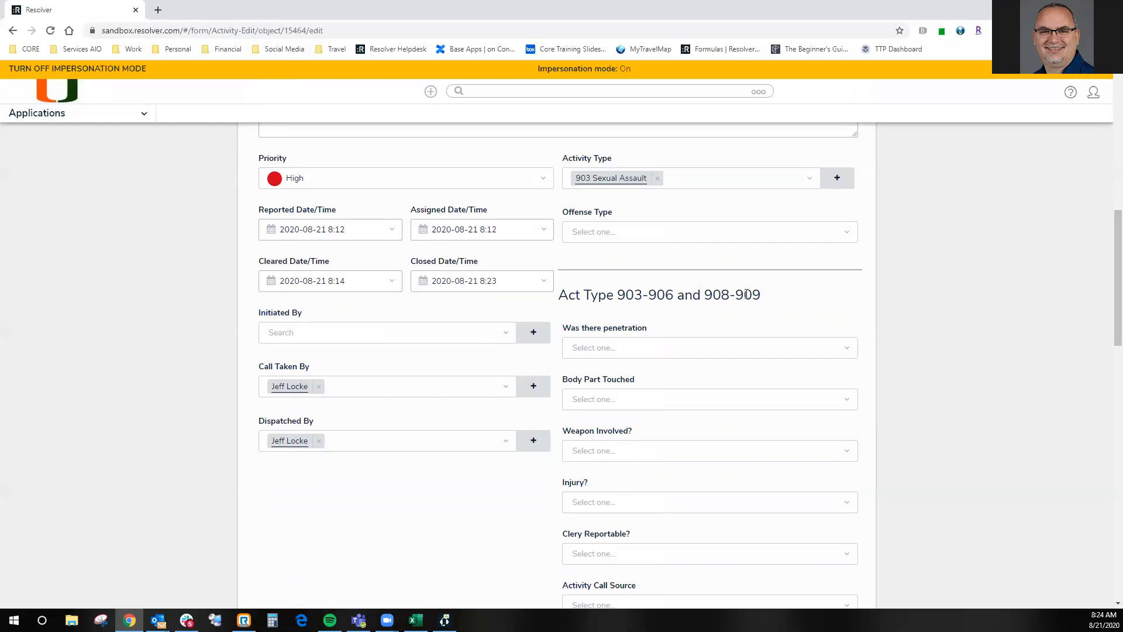
pyautogui.scroll(-2, 659, 316)
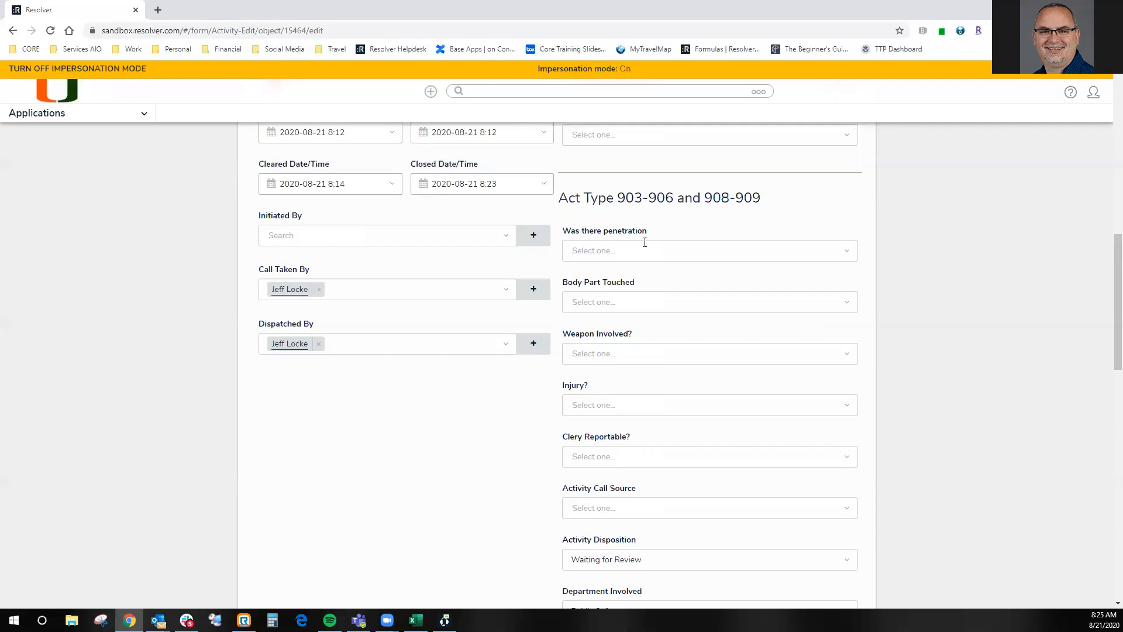
pyautogui.click(634, 243)
pyautogui.click(602, 294)
pyautogui.click(621, 299)
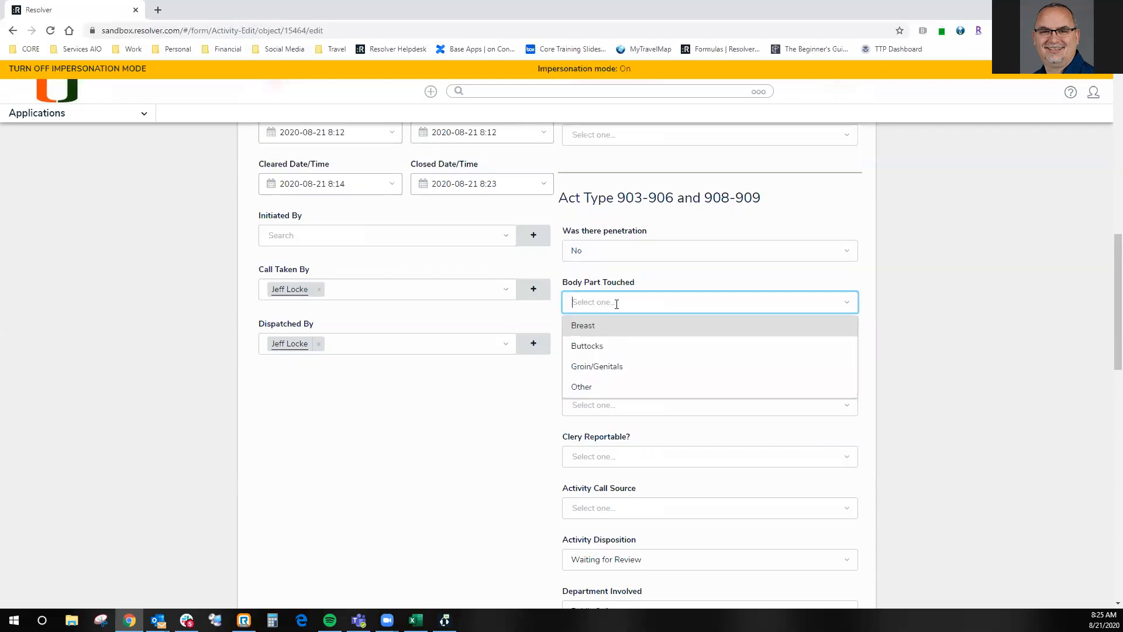
pyautogui.click(599, 387)
# - Enter "here's my description" as the description for the other body part touched
pyautogui.click(630, 352)
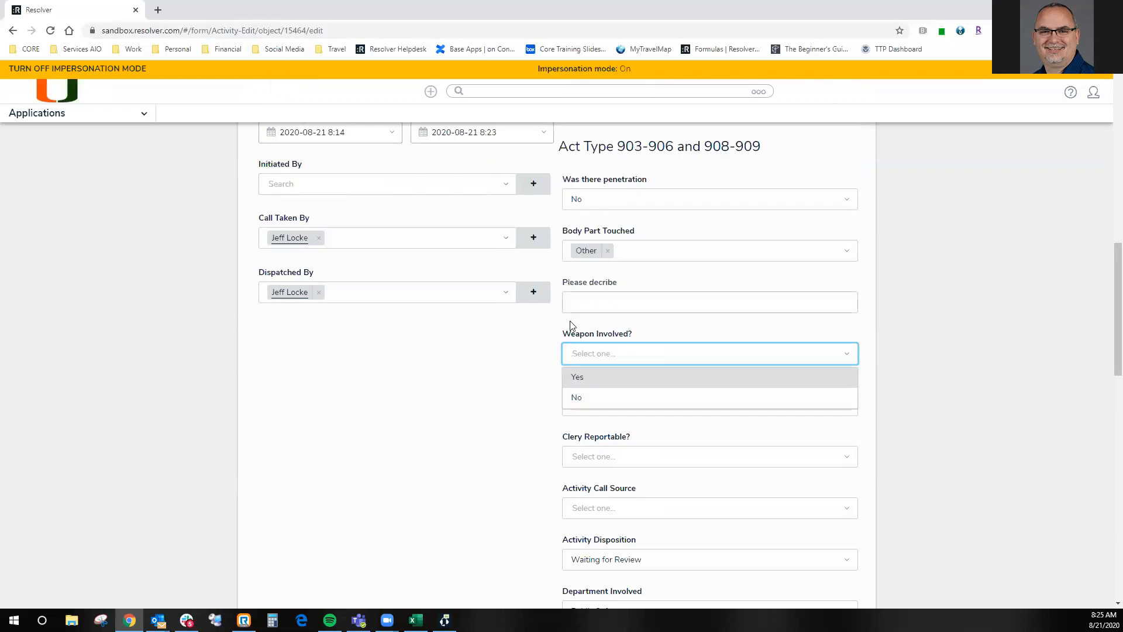
pyautogui.click(539, 351)
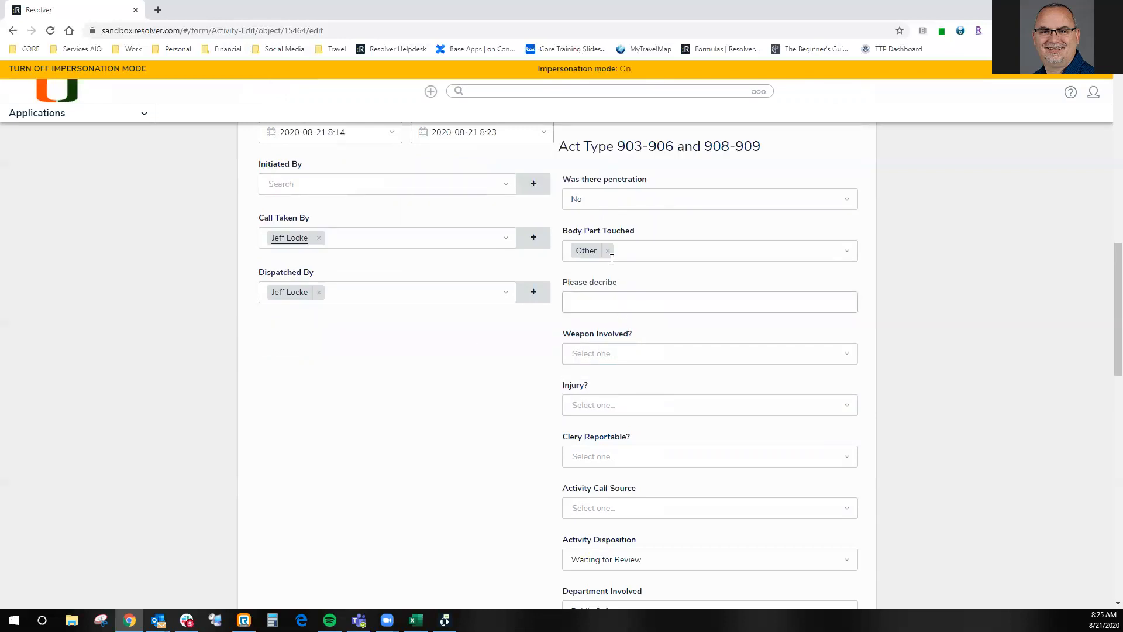
pyautogui.click(583, 299)
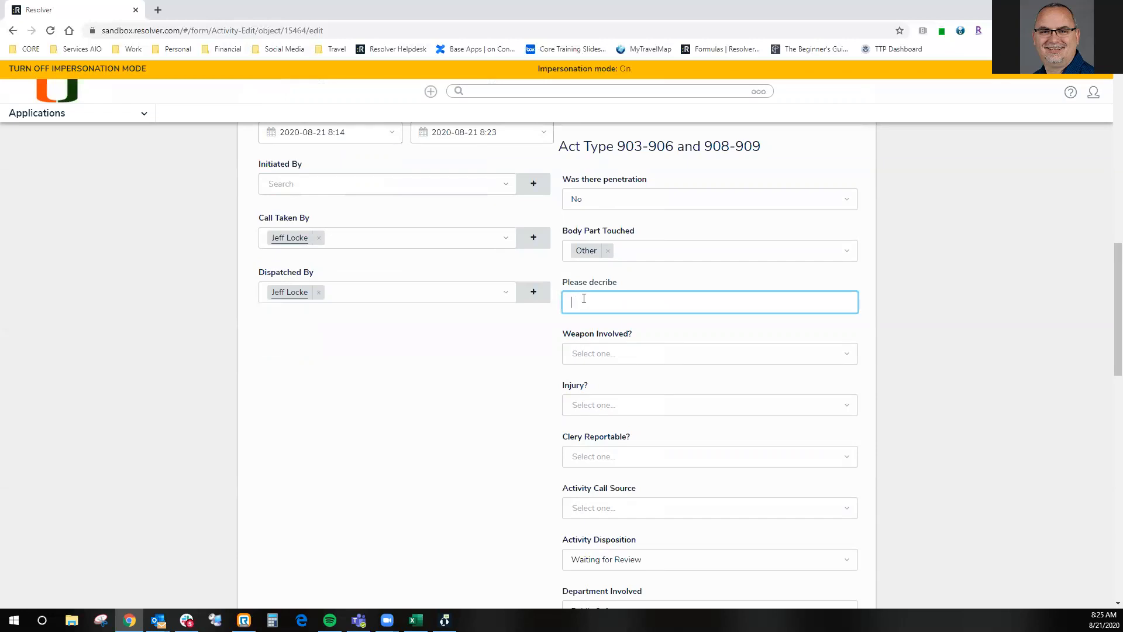
pyautogui.write("here's my description")
# - Set Weapon Involved to Yes and the type of weapon to Other - Explain Narrative
pyautogui.click(634, 347)
pyautogui.click(612, 375)
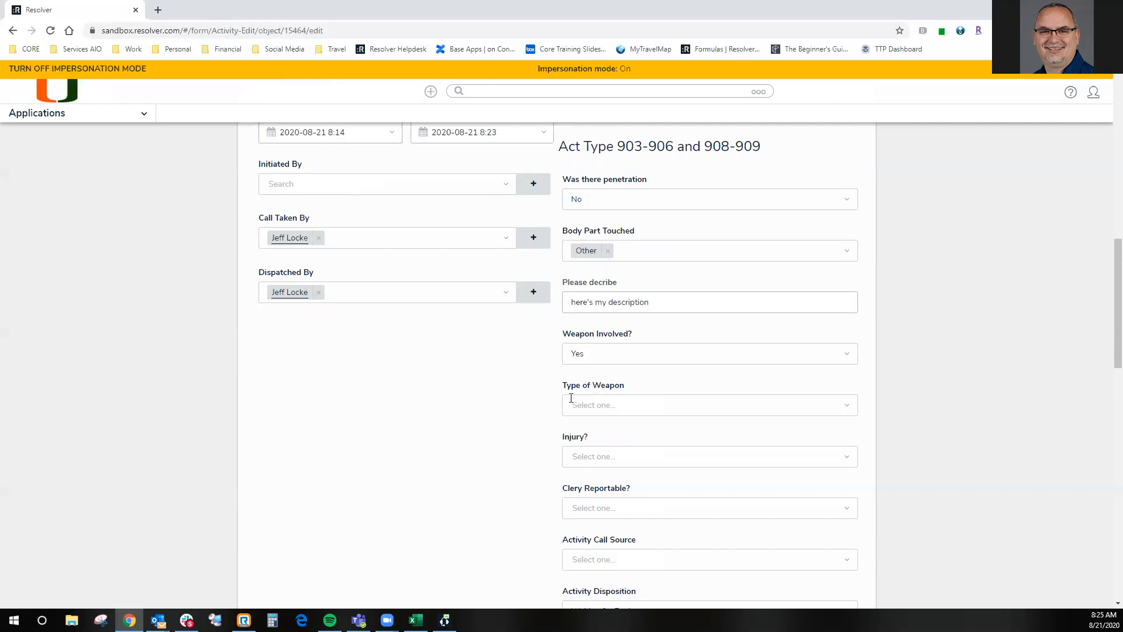
pyautogui.click(606, 406)
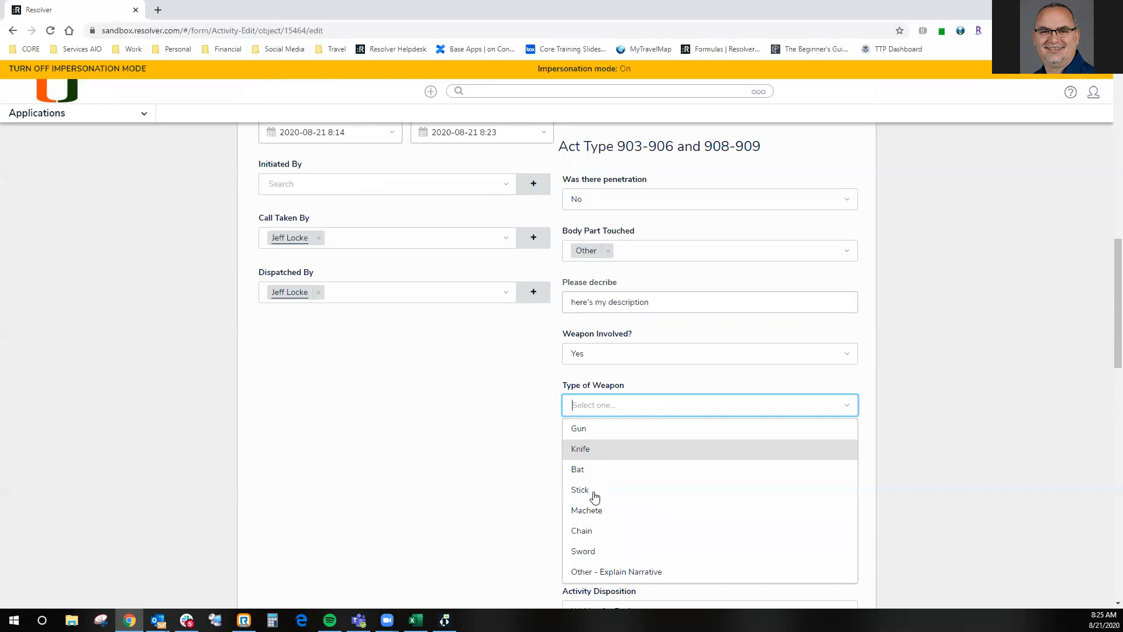
pyautogui.click(598, 571)
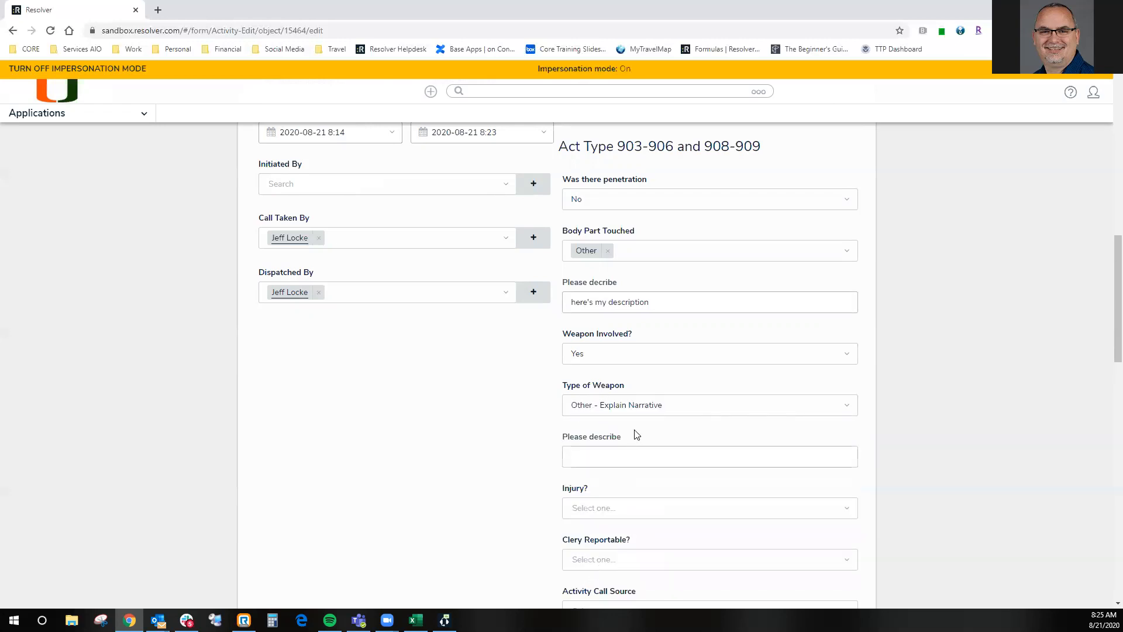
# - Enter "weapon description" as the explanation for the other weapon type
pyautogui.click(578, 459)
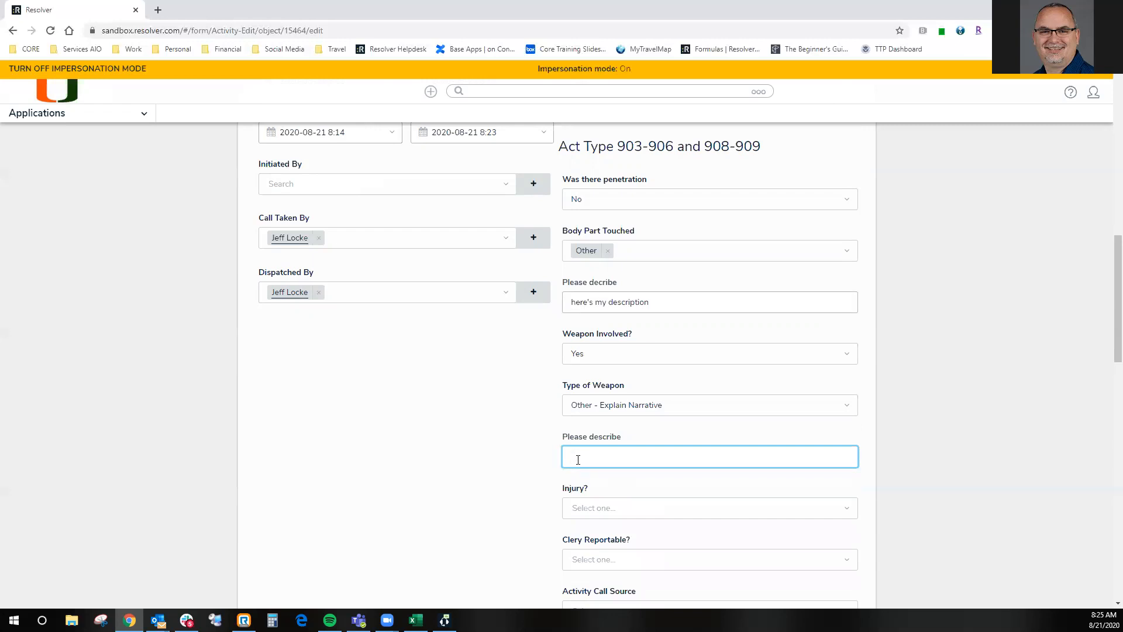
pyautogui.write('weapon descripti')
pyautogui.scroll(-2, 712, 404)
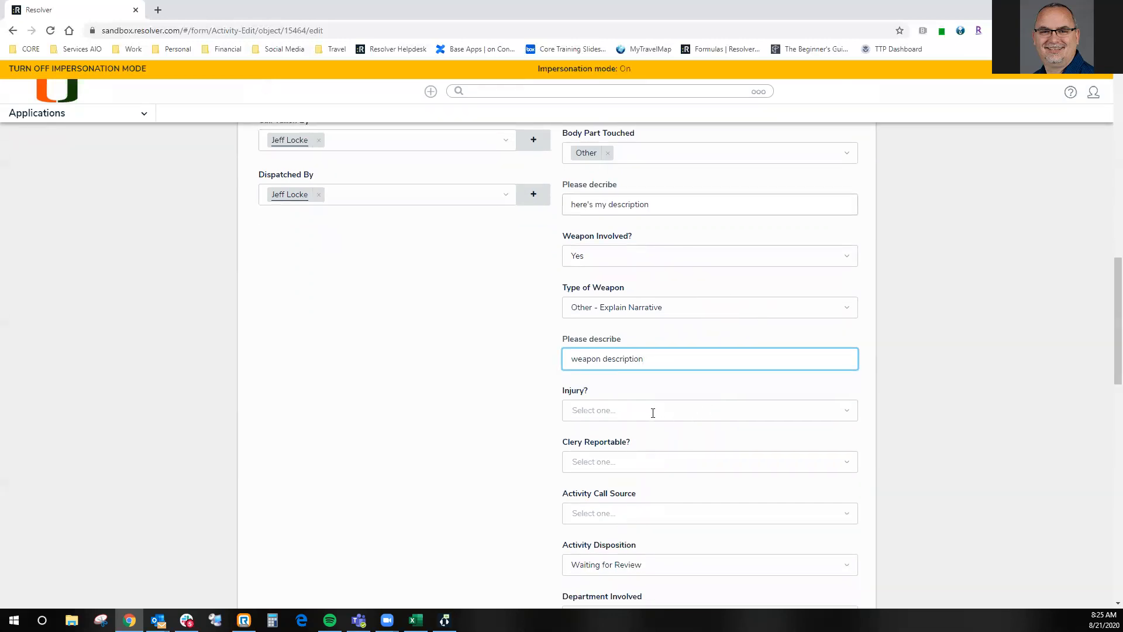
# - Set Injury to Yes in the activity's type-specific questions
pyautogui.click(653, 412)
pyautogui.click(611, 437)
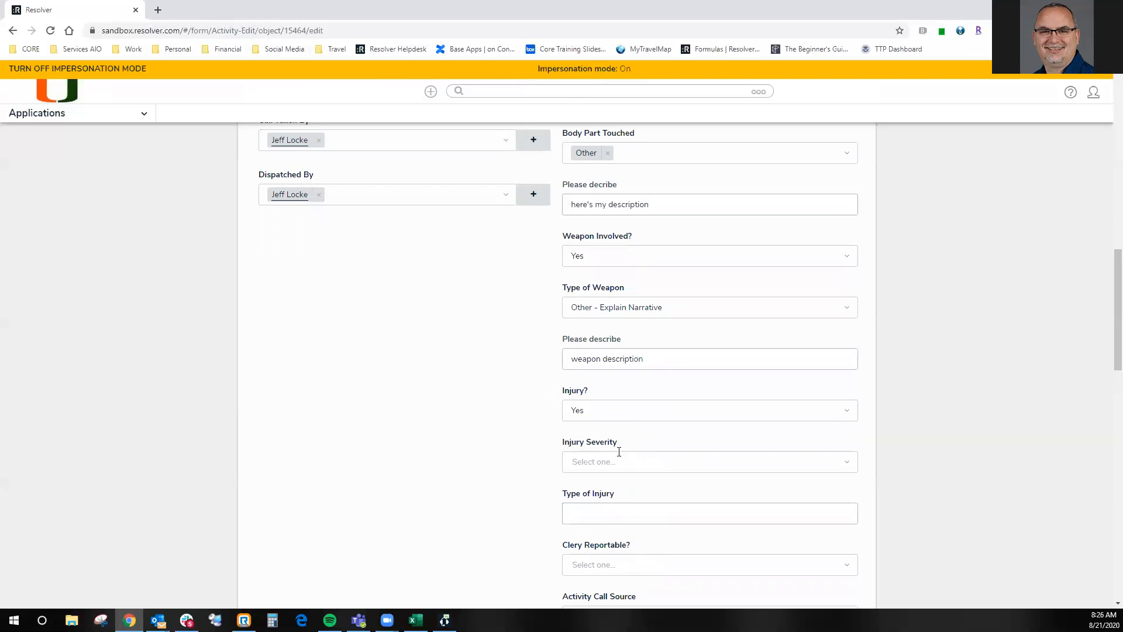
pyautogui.scroll(-2, 619, 452)
pyautogui.scroll(2, 619, 451)
pyautogui.scroll(-2, 619, 452)
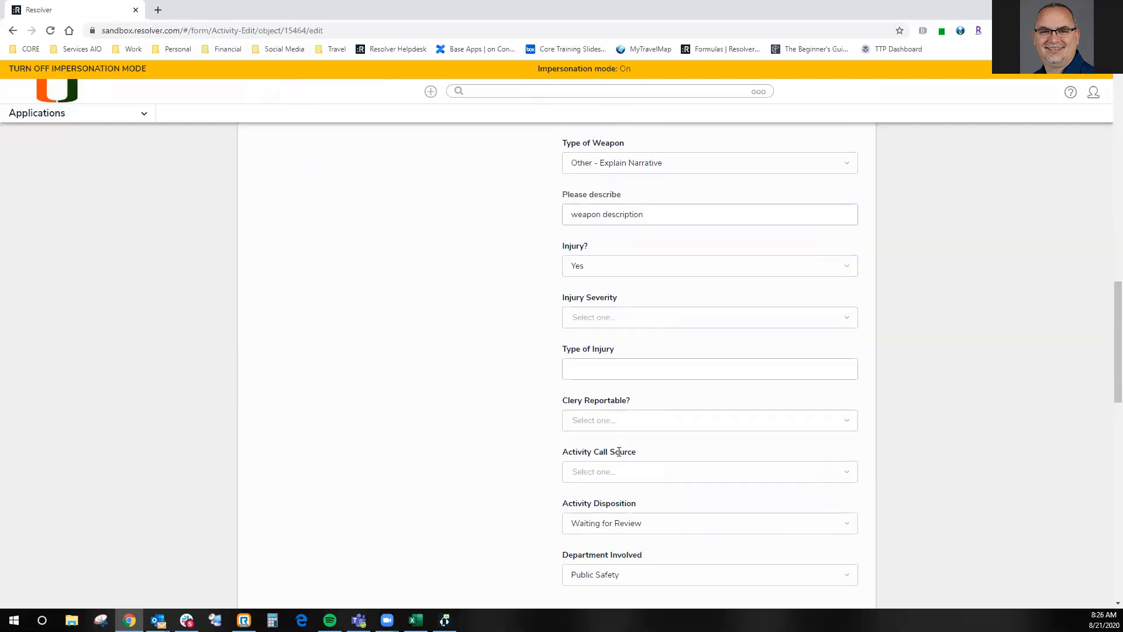
# - Review the remaining general fields, including call source, disposition and department, and the involved locations table
pyautogui.scroll(-3, 619, 452)
pyautogui.scroll(-2, 620, 456)
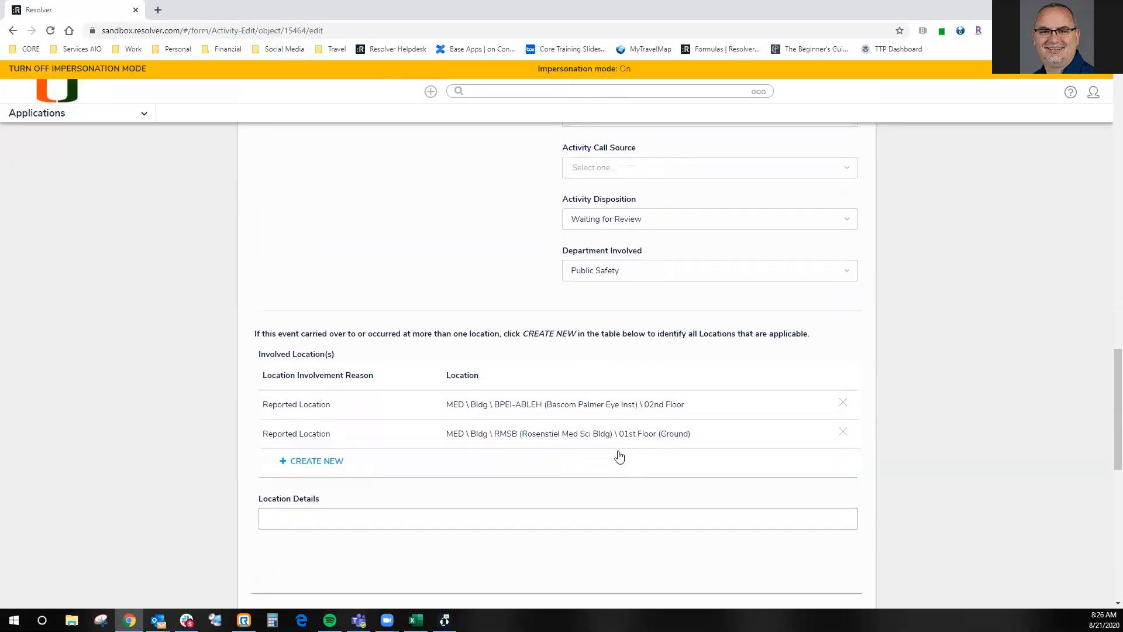
pyautogui.scroll(-1, 632, 455)
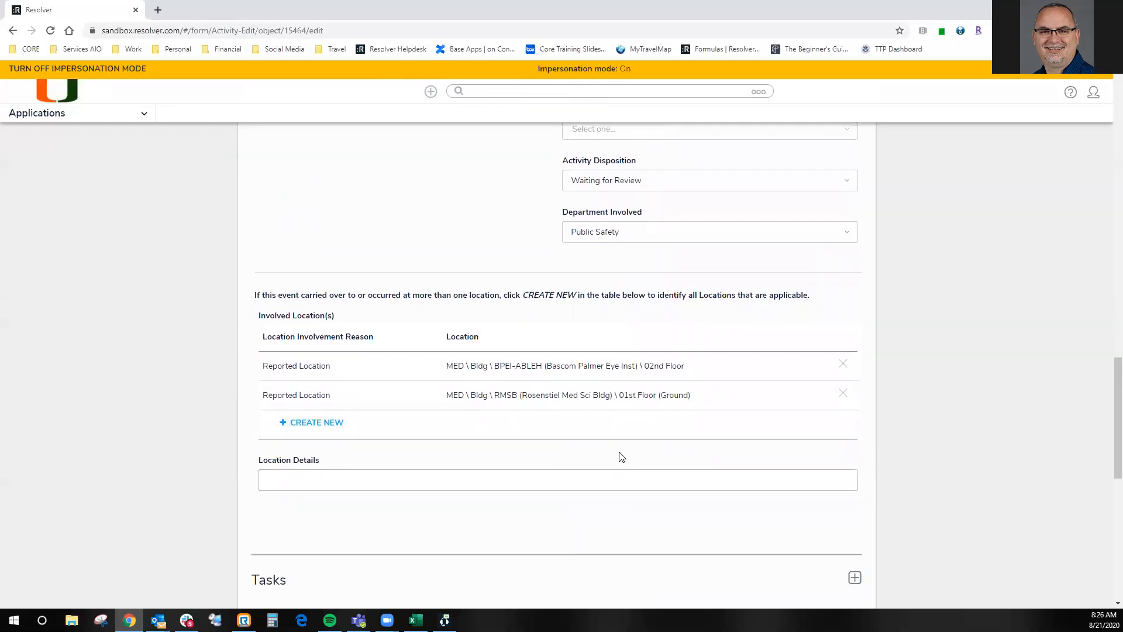
pyautogui.scroll(-1, 621, 451)
pyautogui.scroll(3, 620, 450)
pyautogui.scroll(2, 620, 449)
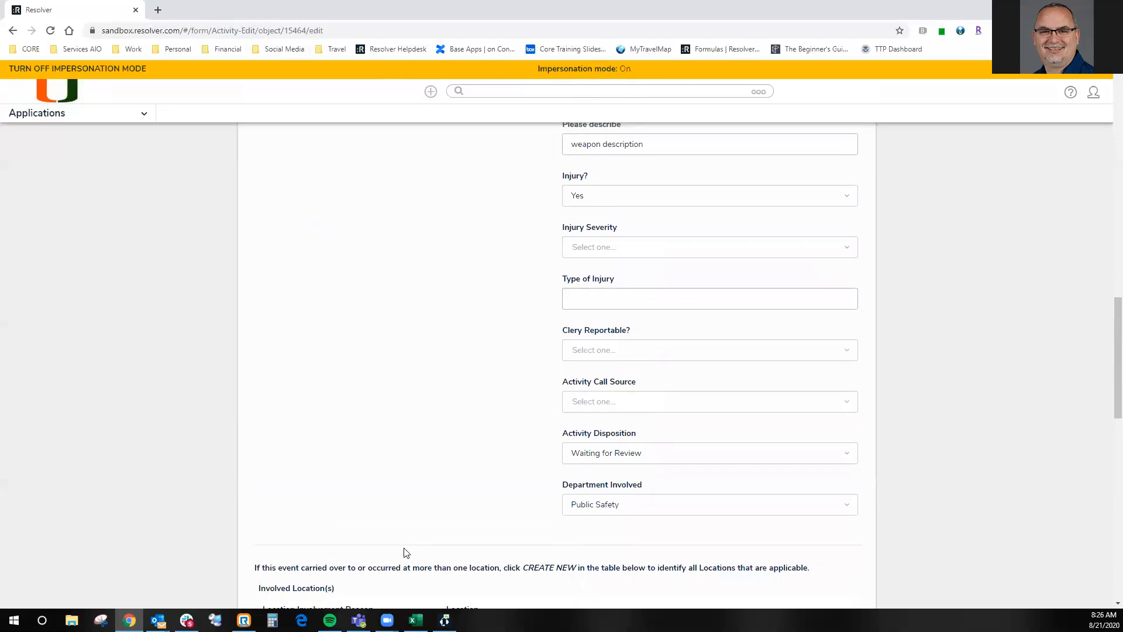
pyautogui.scroll(15, 455, 550)
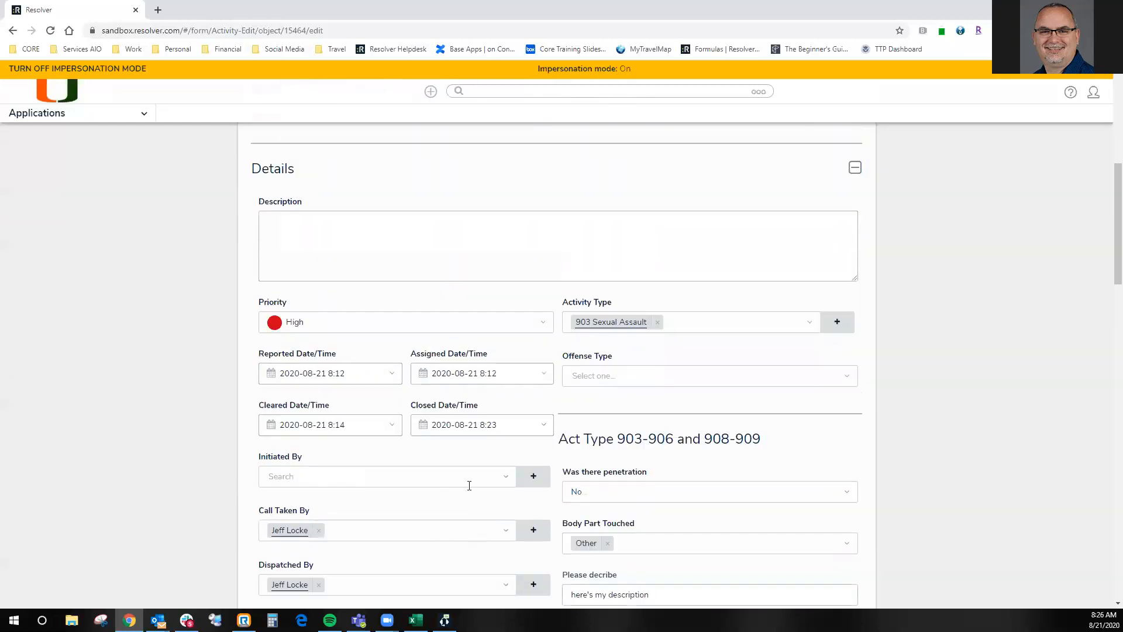
# - Show the activity's responses and expand the Officer Responses section
pyautogui.scroll(1, 462, 346)
pyautogui.click(426, 309)
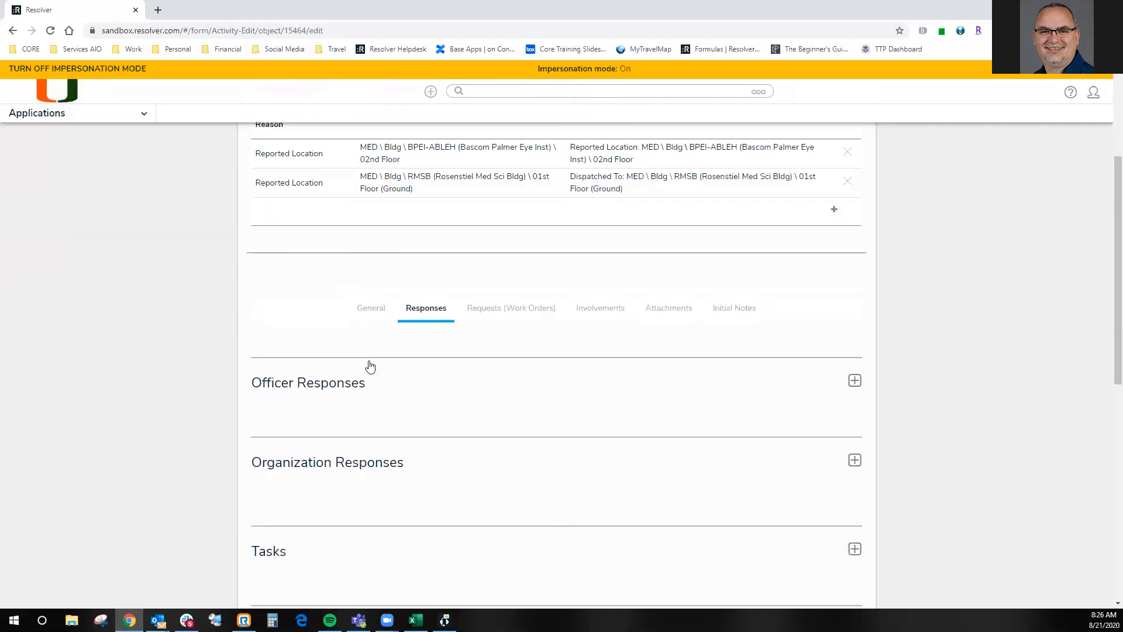
pyautogui.click(356, 388)
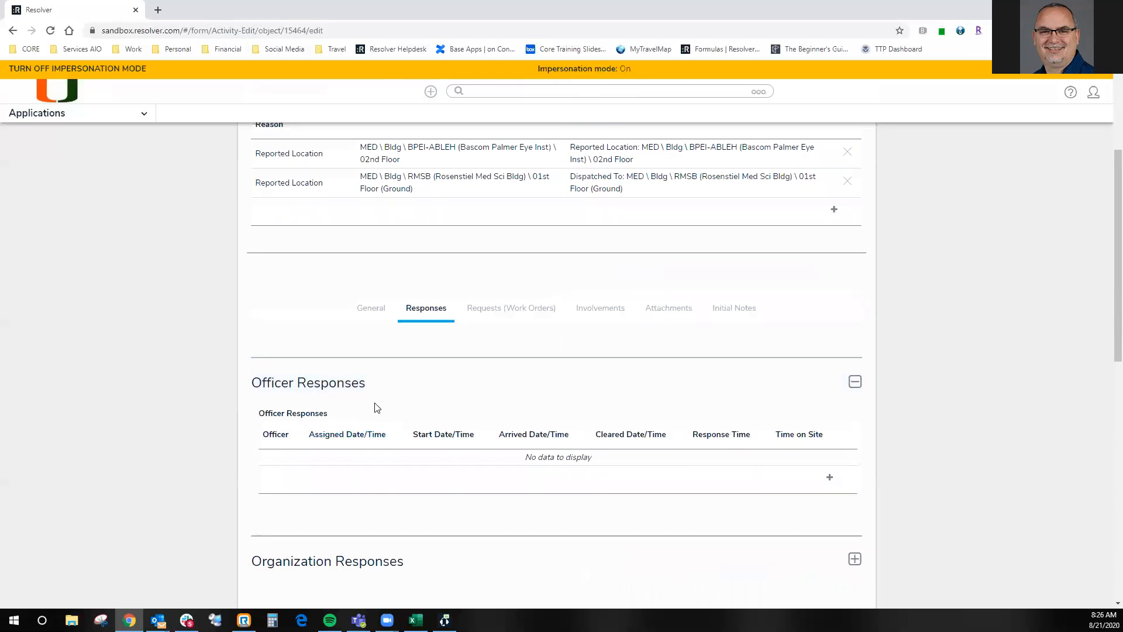
# - View the Request Facilities Service page from the activity's work orders in a separate tab and close it
pyautogui.click(492, 315)
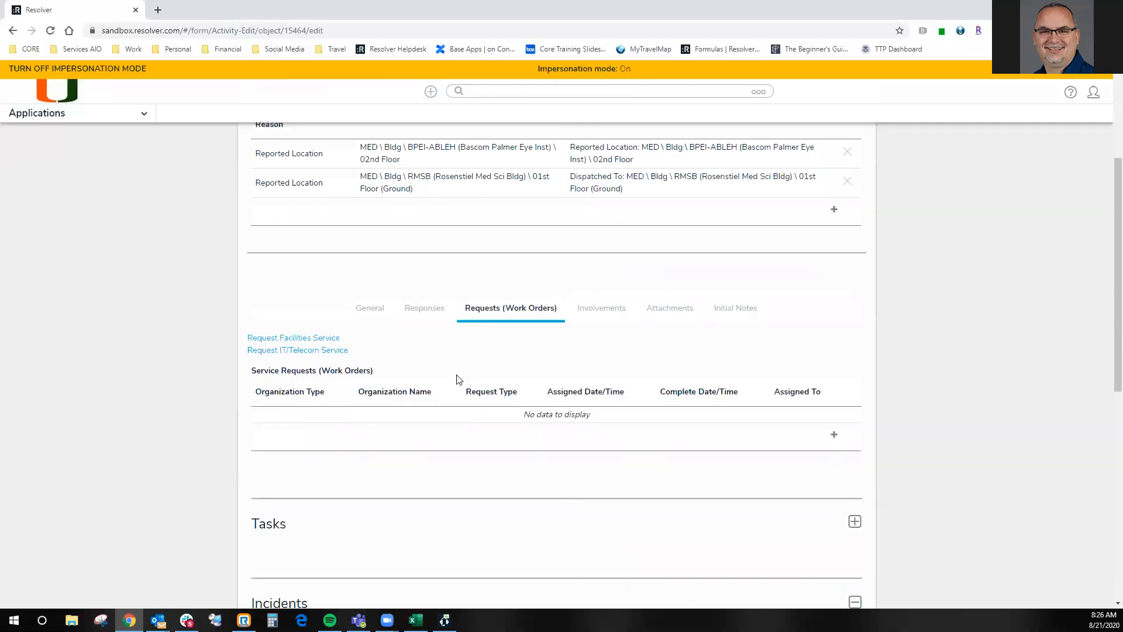
pyautogui.rightClick(310, 341)
pyautogui.click(335, 347)
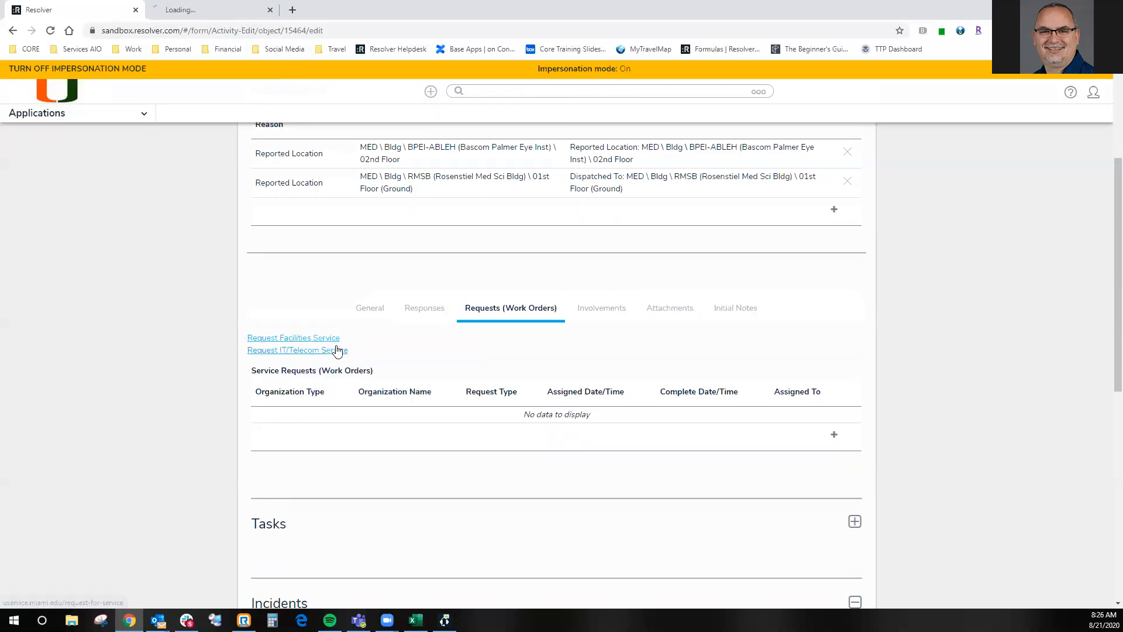
pyautogui.click(204, 10)
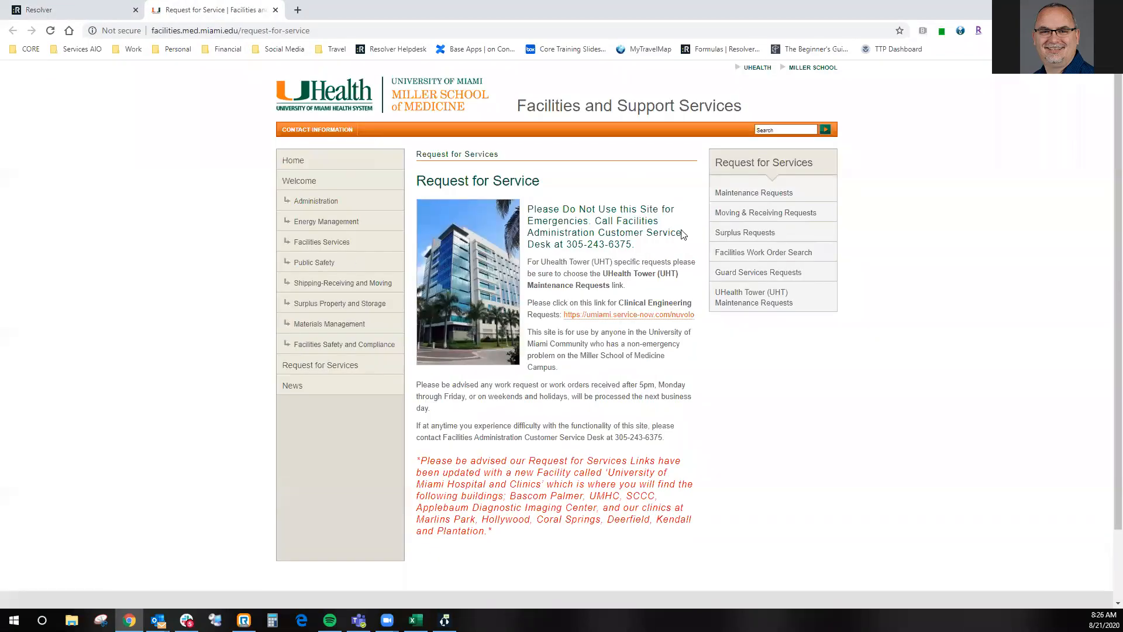
pyautogui.click(94, 10)
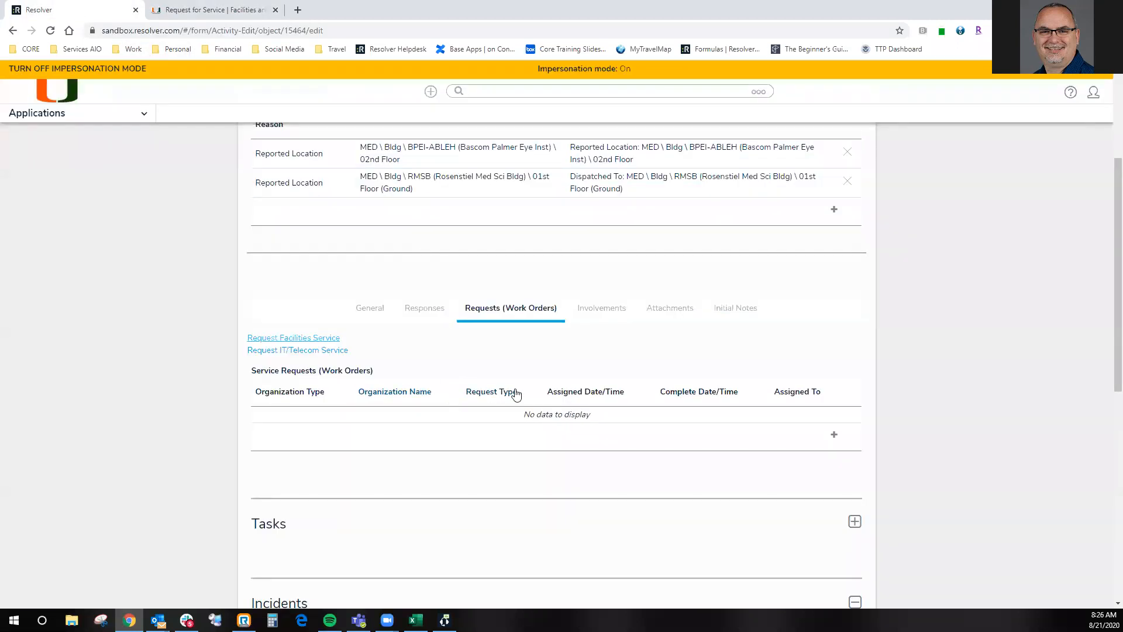
pyautogui.click(275, 10)
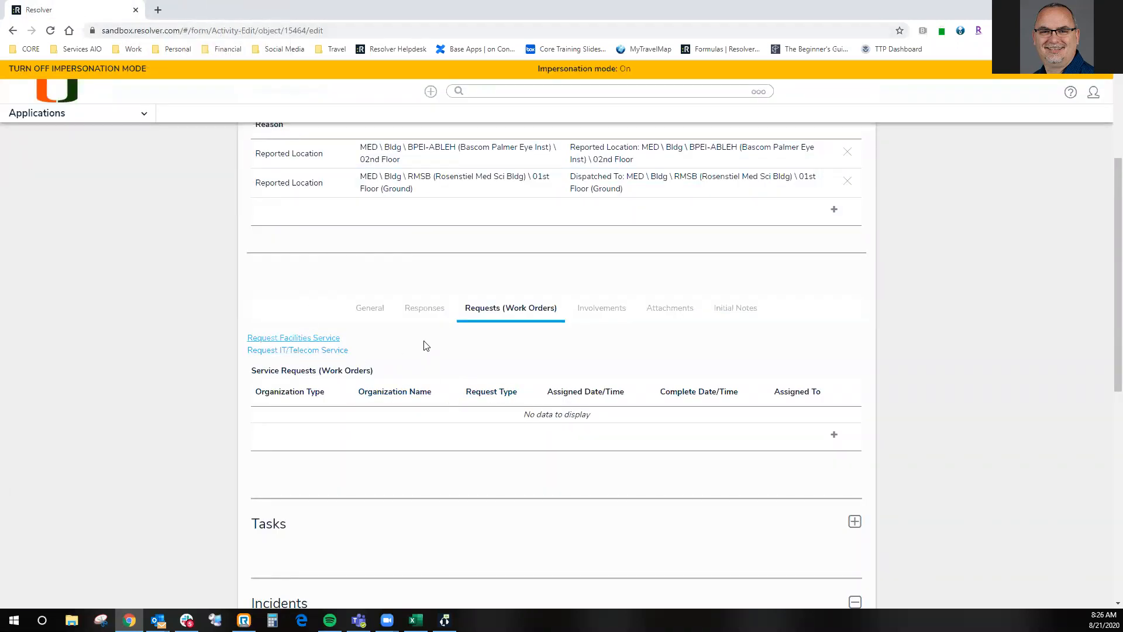
# - Reopen the Request Facilities Service page and return to the activity record
pyautogui.click(310, 338)
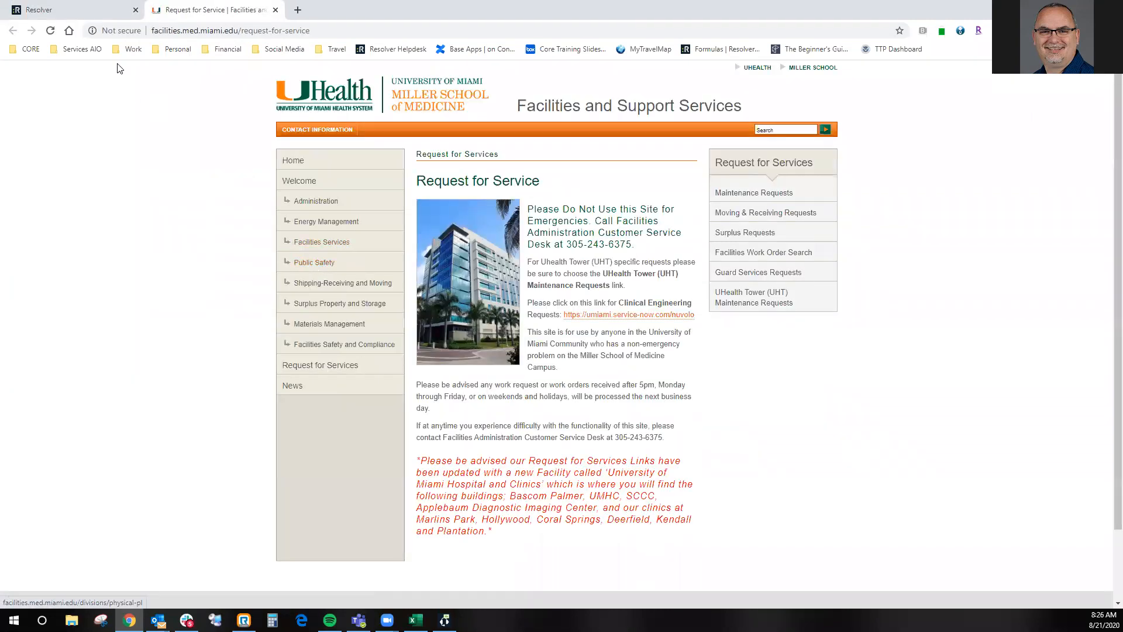
pyautogui.click(77, 13)
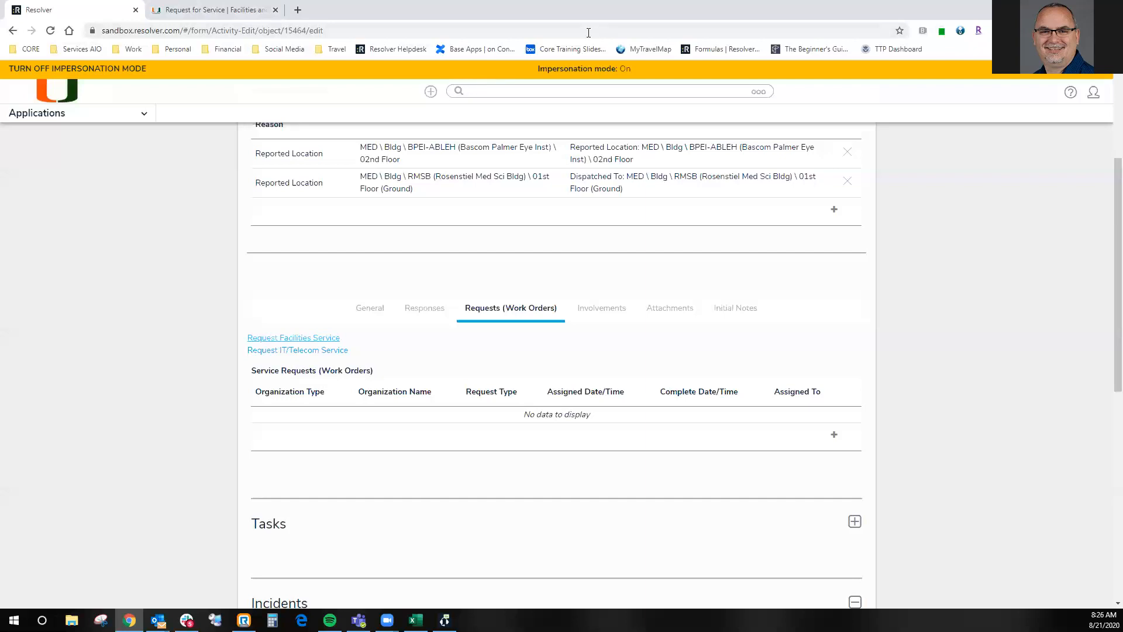
pyautogui.click(560, 50)
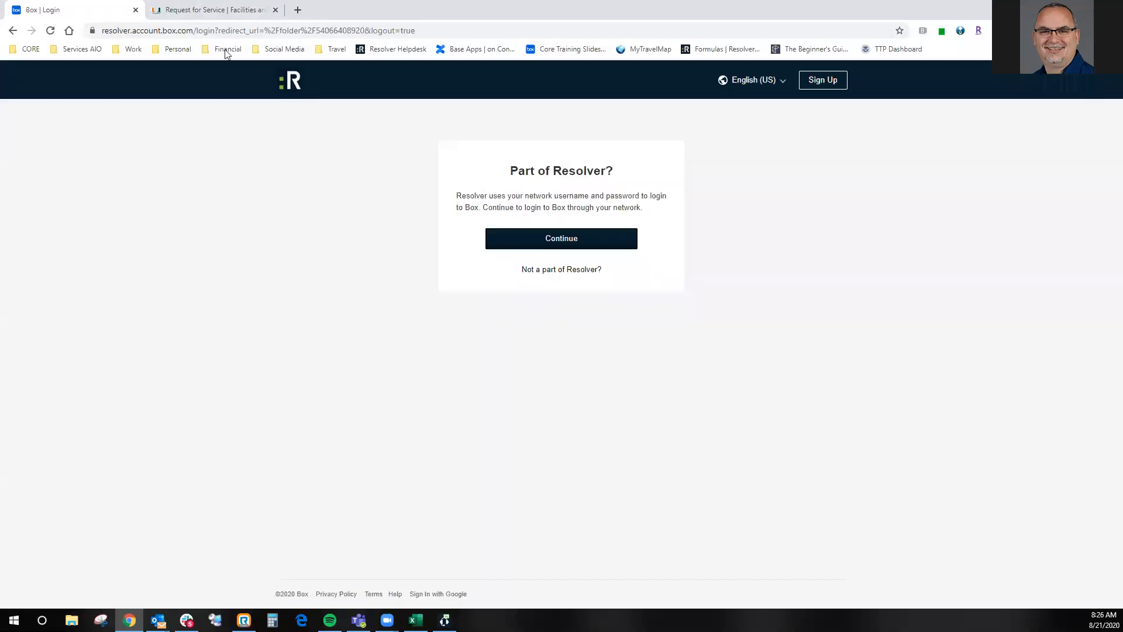
pyautogui.click(13, 31)
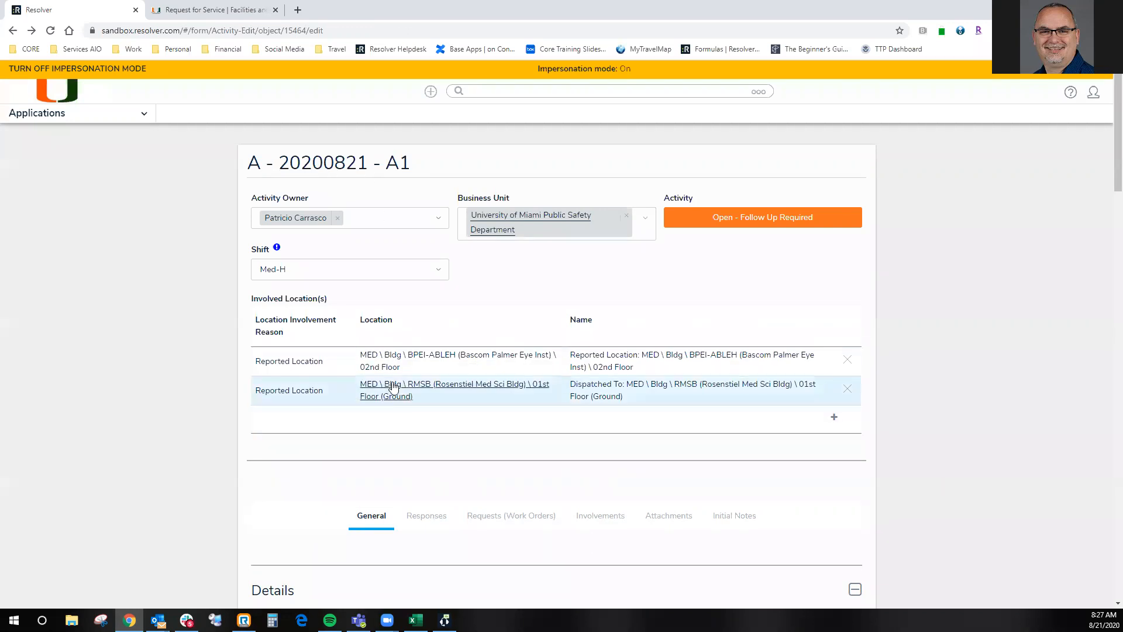
# - Examine the involved location details and map for RMSB (Rosenstiel Med Sci Bldg) and return to the activity form
pyautogui.click(369, 388)
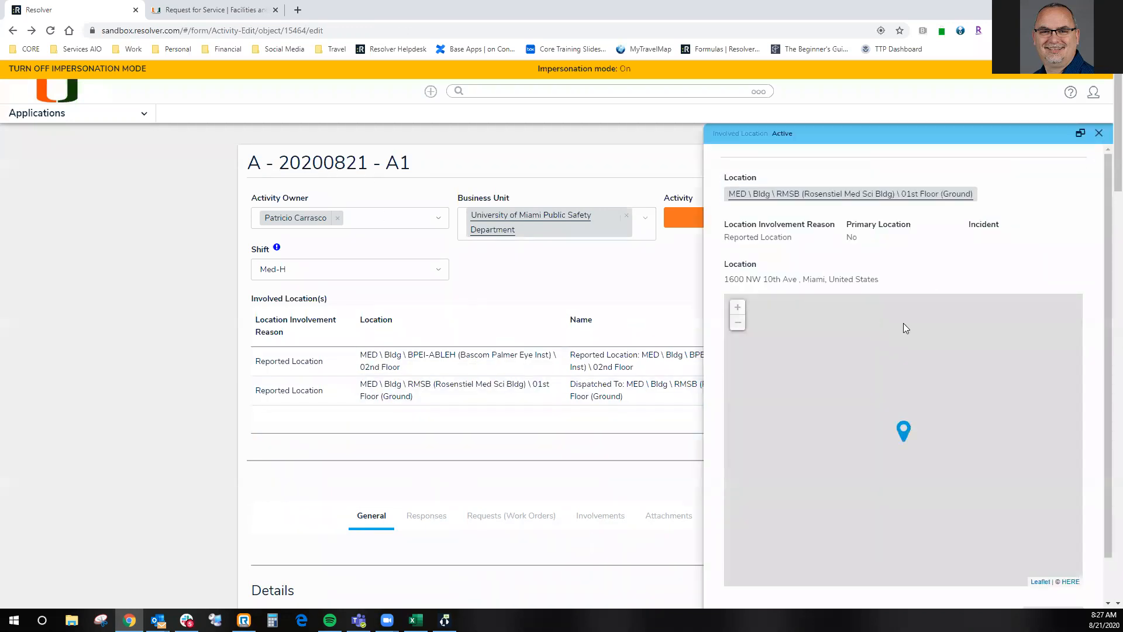
pyautogui.click(1100, 135)
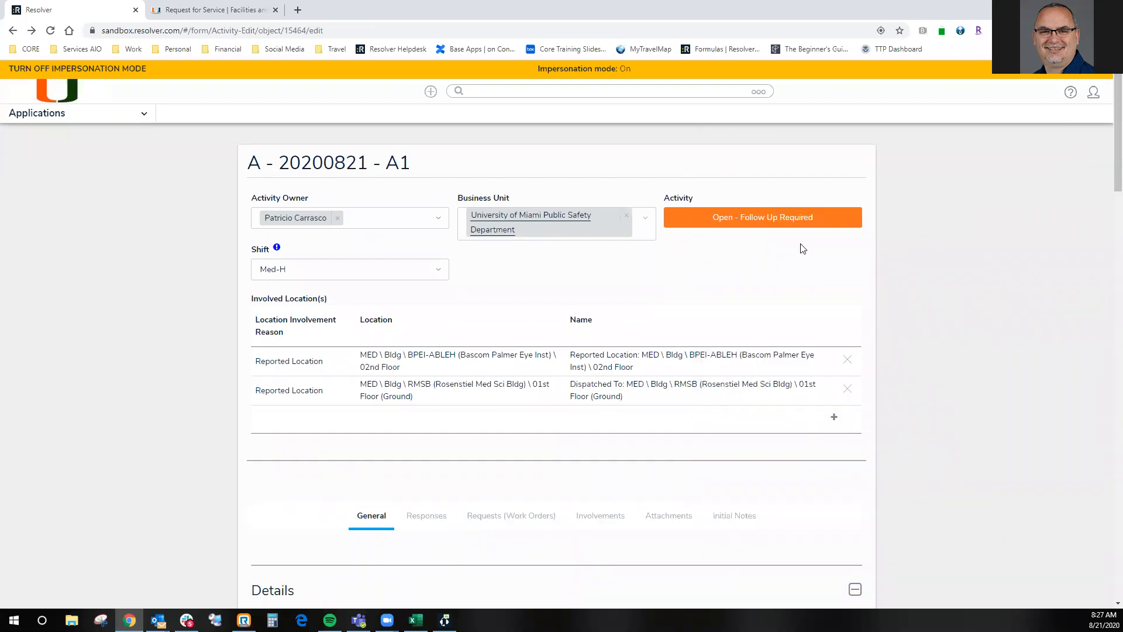
pyautogui.scroll(-5, 685, 386)
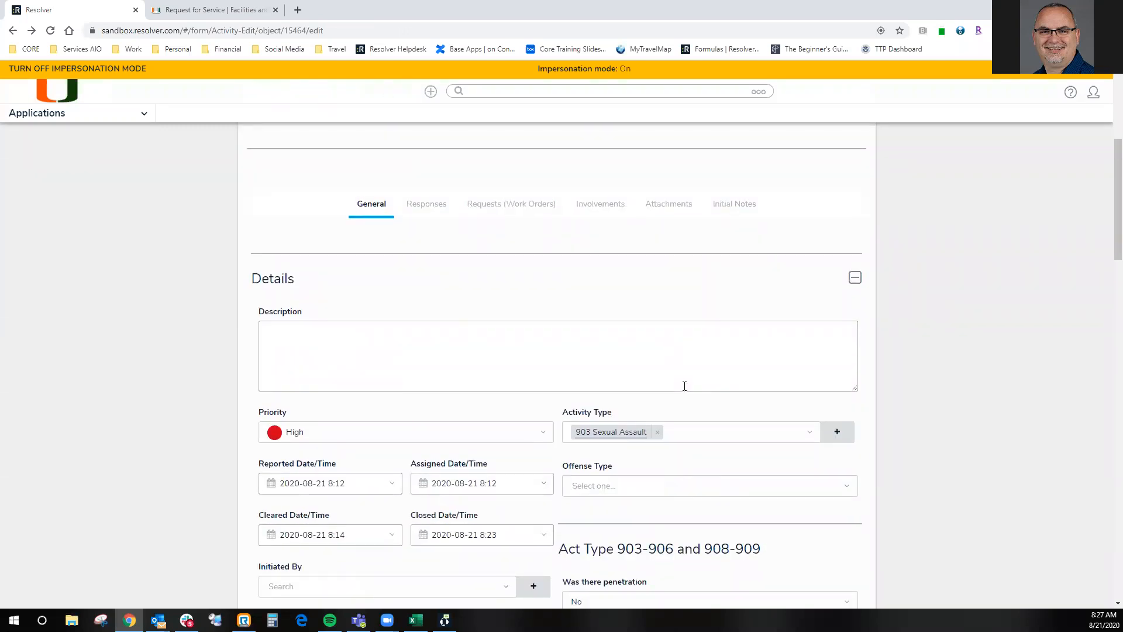
pyautogui.scroll(1, 679, 385)
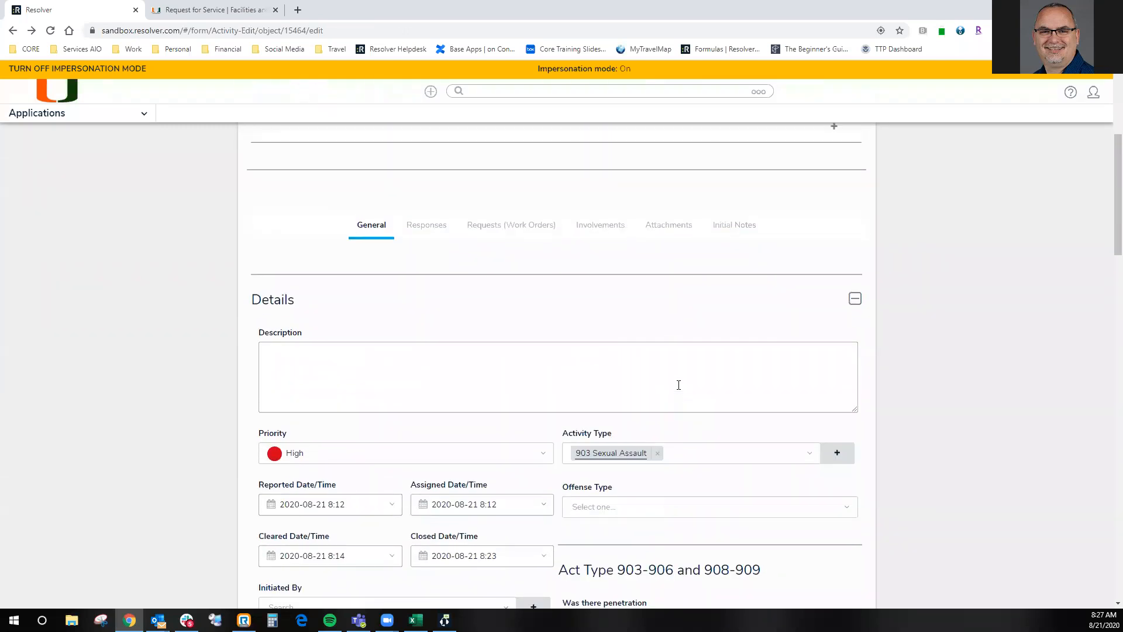
# - Start a new involved person record under the activity's person involvements
pyautogui.click(502, 268)
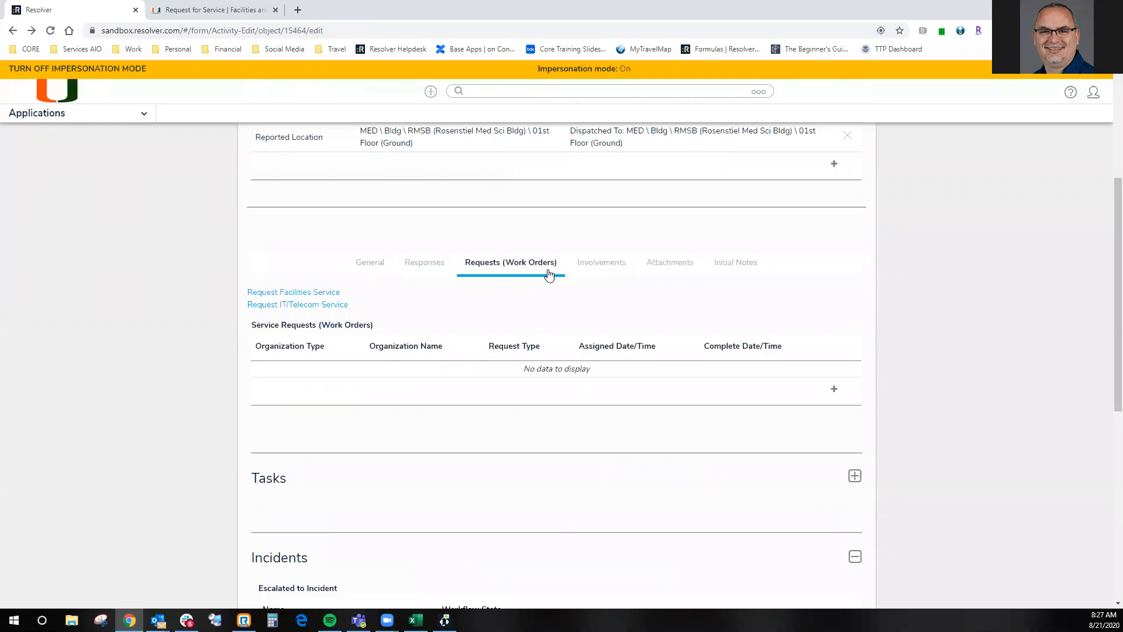
pyautogui.click(598, 268)
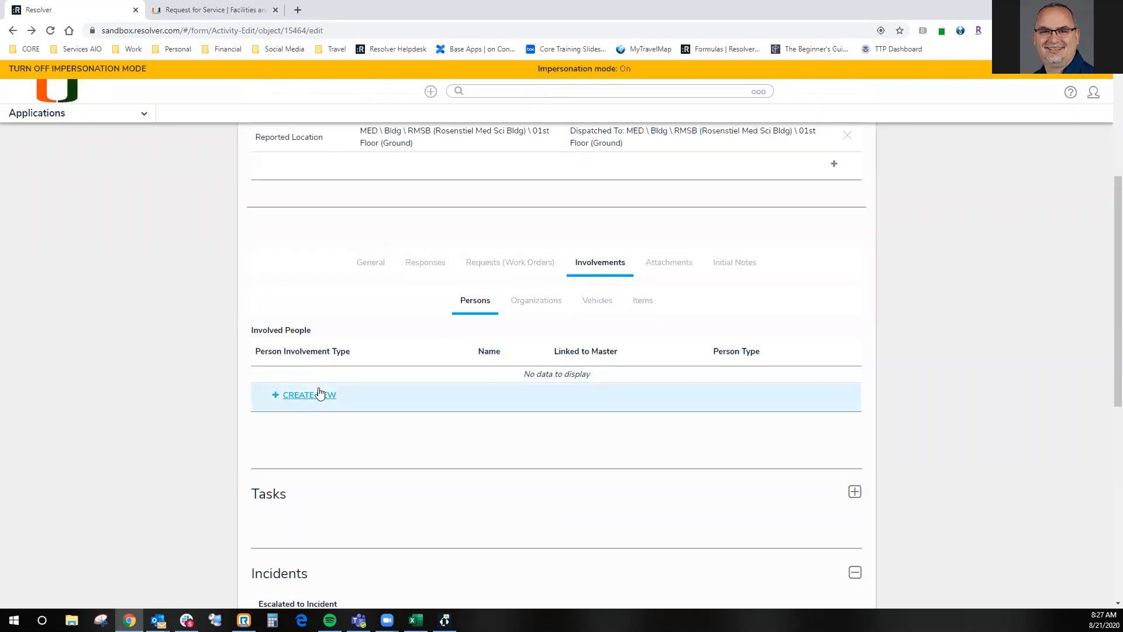
pyautogui.click(299, 400)
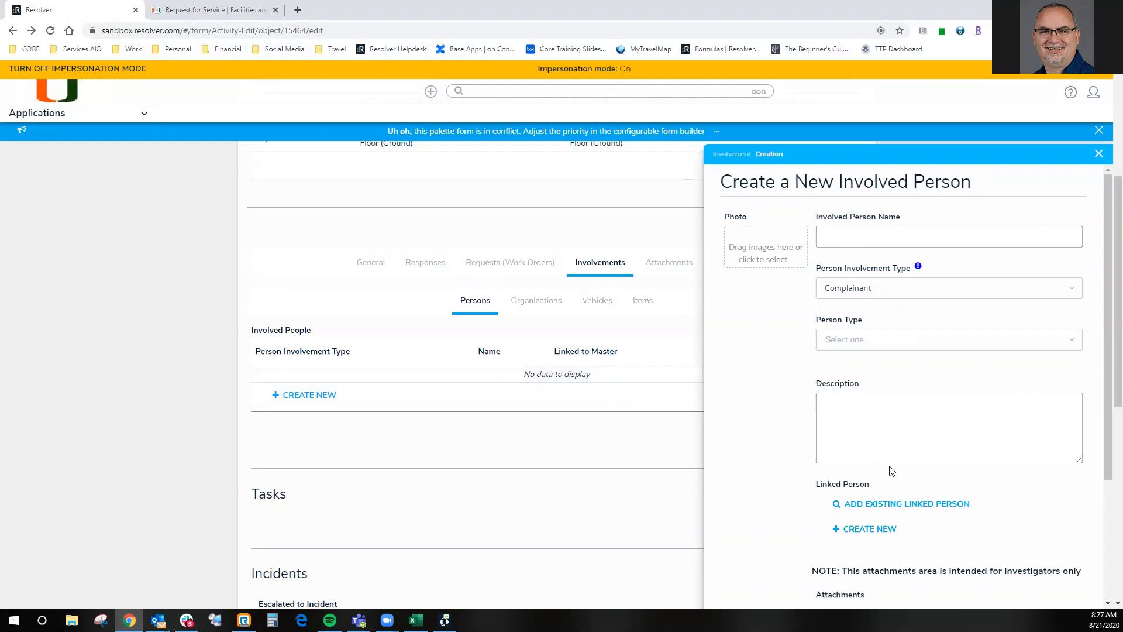
pyautogui.scroll(-2, 892, 468)
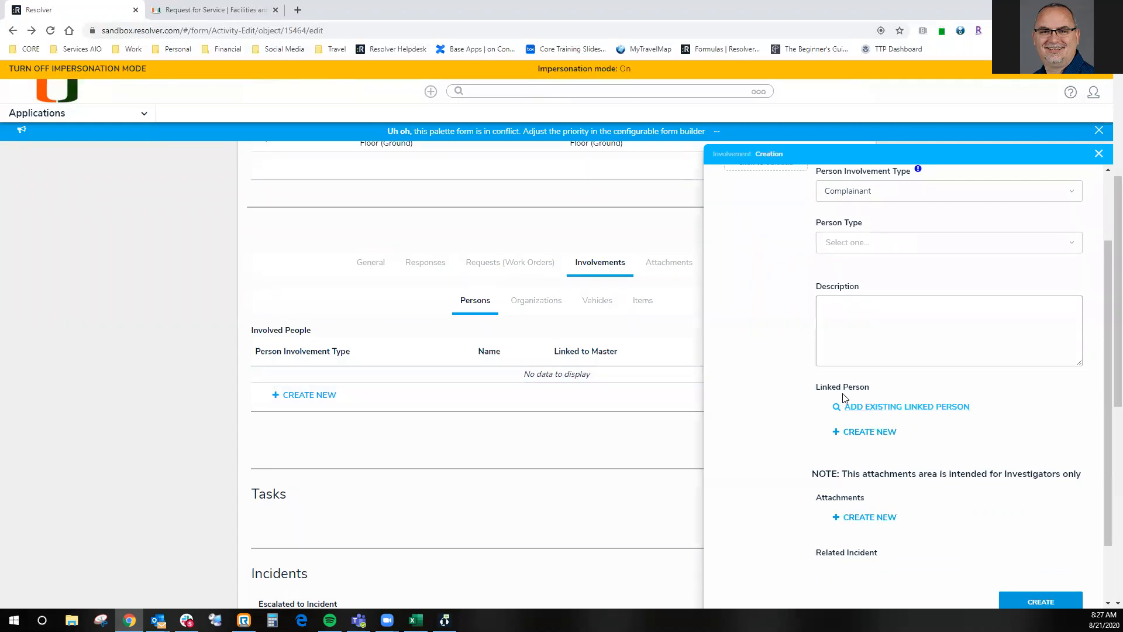
# - Search existing persons by identification number and link the record whose number follows the full name
pyautogui.click(891, 409)
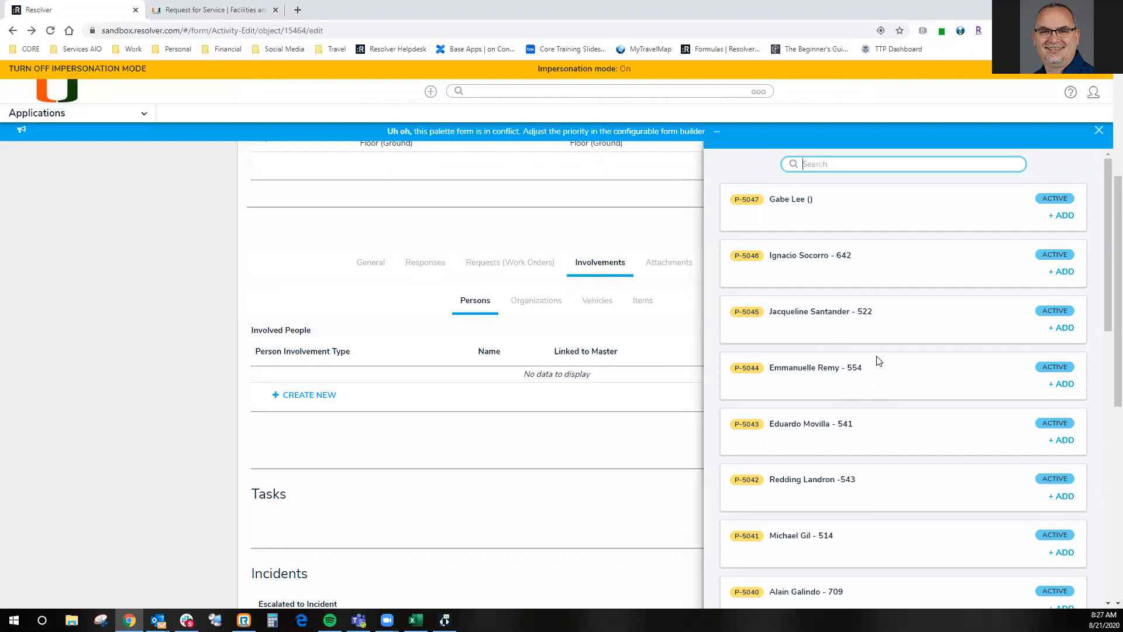
pyautogui.write('612')
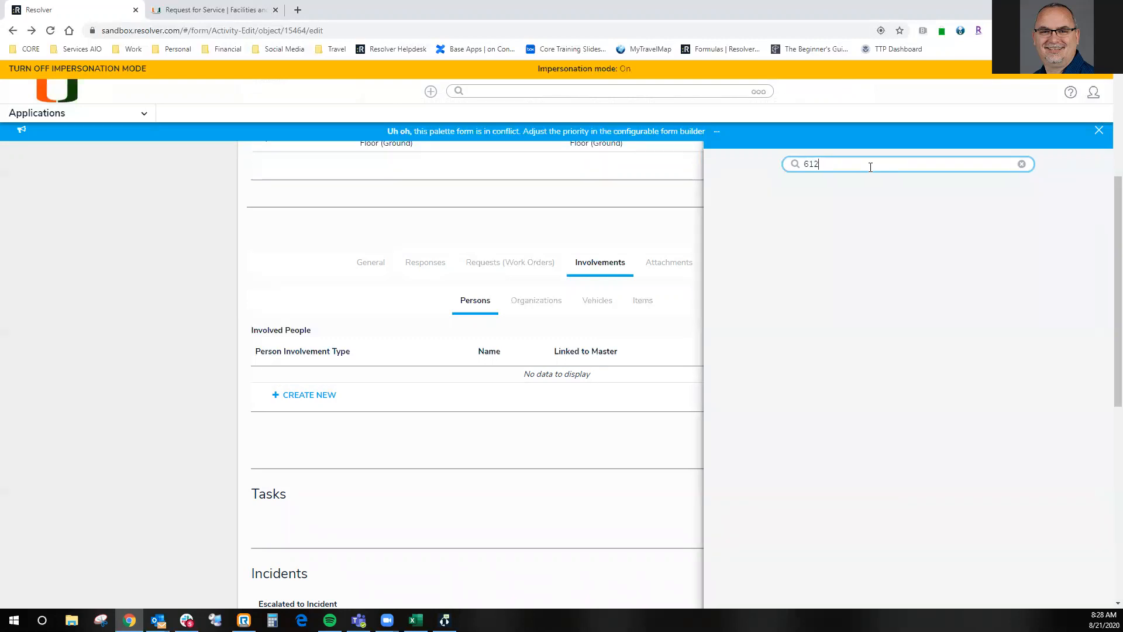
pyautogui.scroll(1, 858, 267)
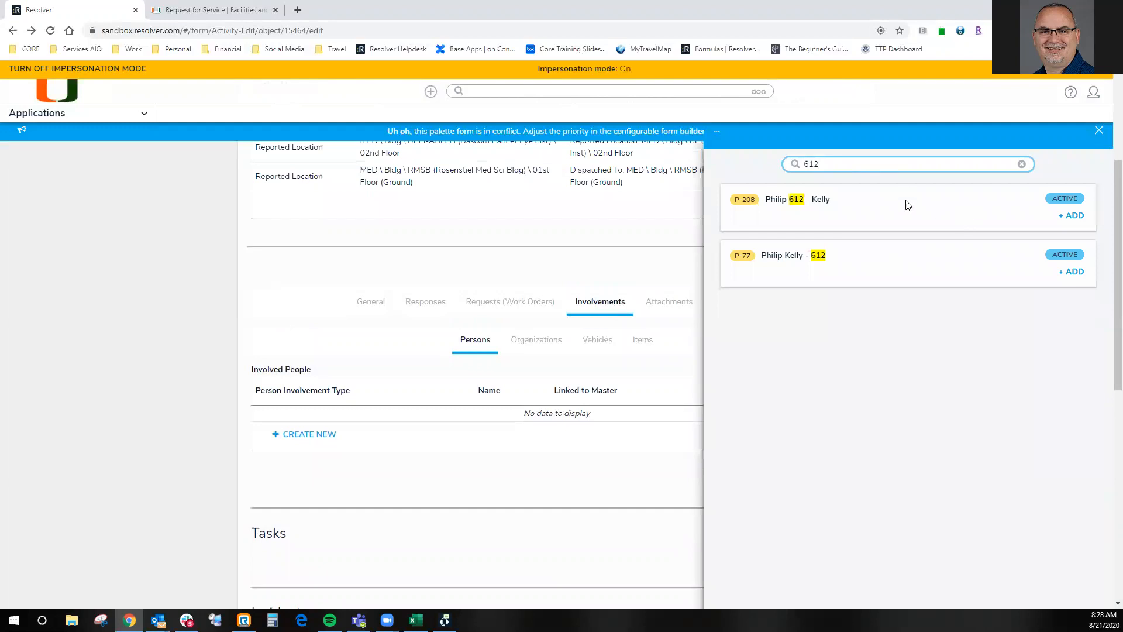
pyautogui.click(1072, 273)
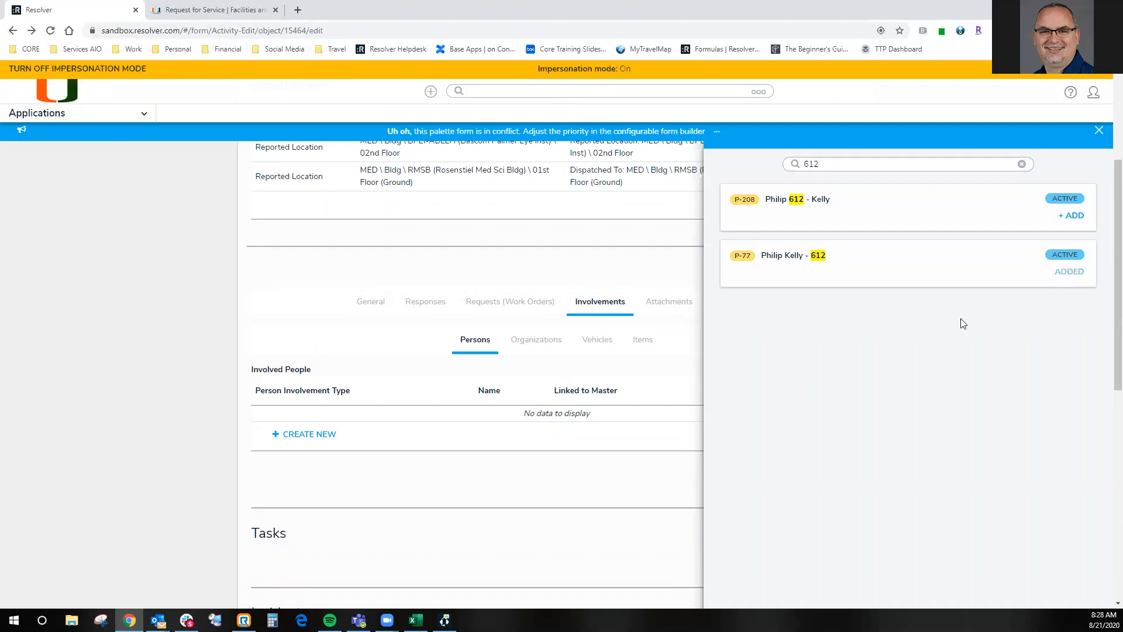
pyautogui.click(1099, 131)
pyautogui.click(1098, 133)
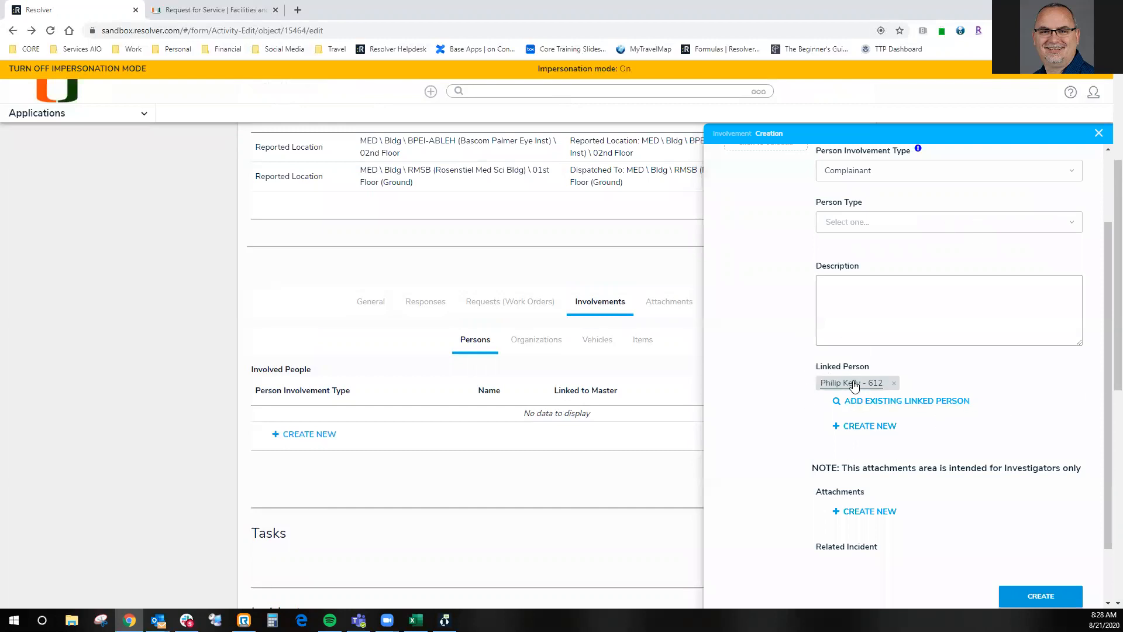
# - Set the involved person's type to Employee and enter the person's full name
pyautogui.scroll(2, 843, 368)
pyautogui.click(874, 319)
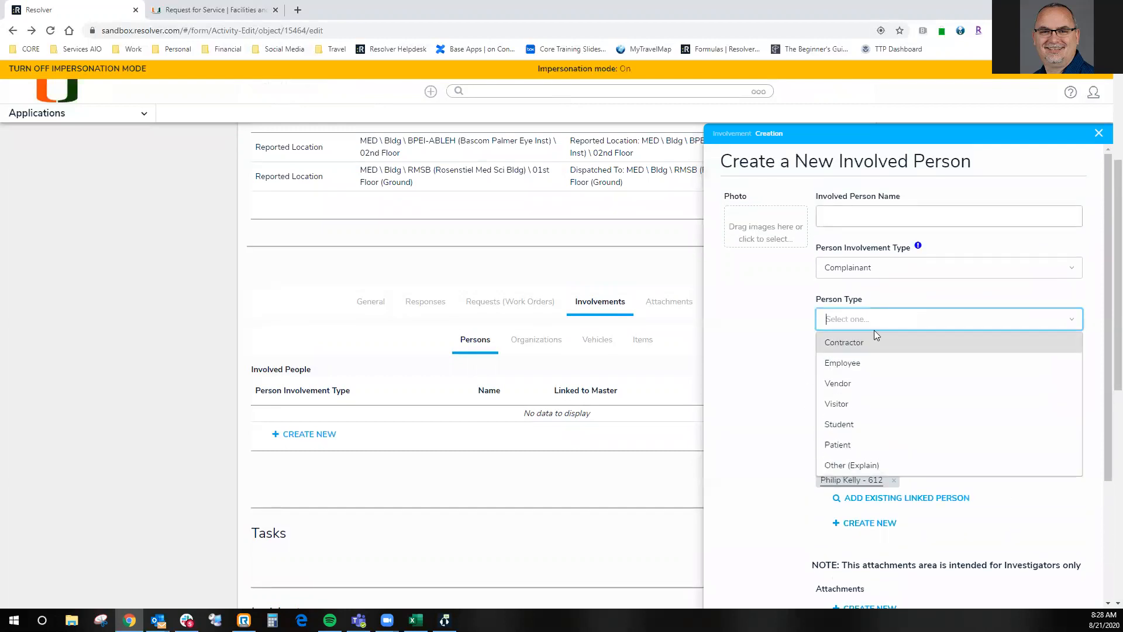
pyautogui.click(860, 363)
pyautogui.click(875, 218)
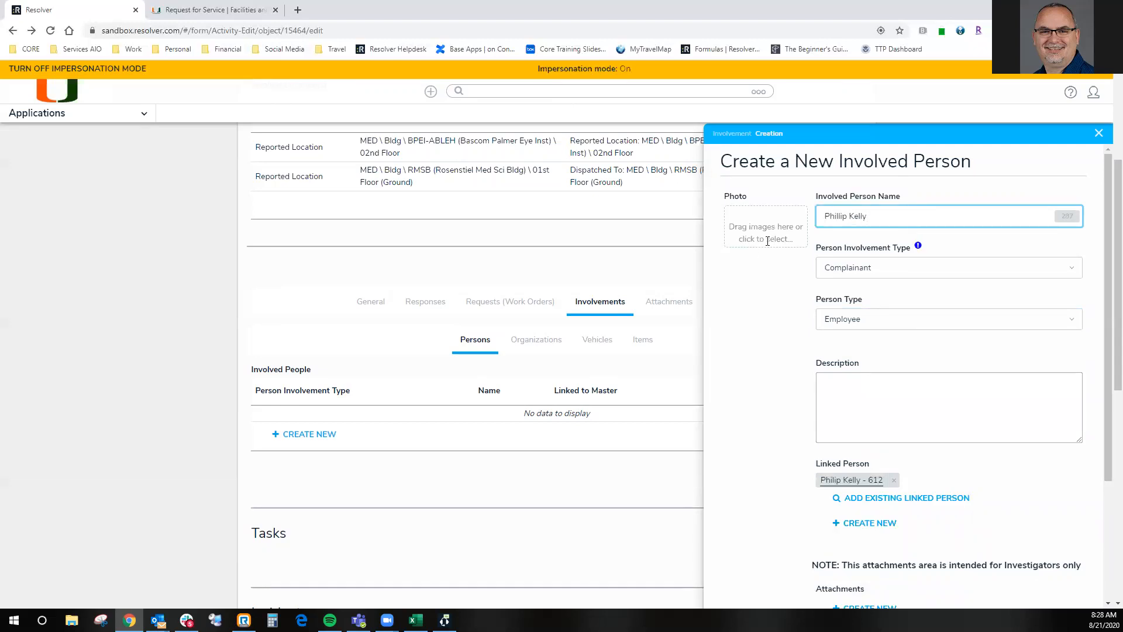
# - Add a portrait image from the file explorer as the involved person's photo
pyautogui.click(71, 620)
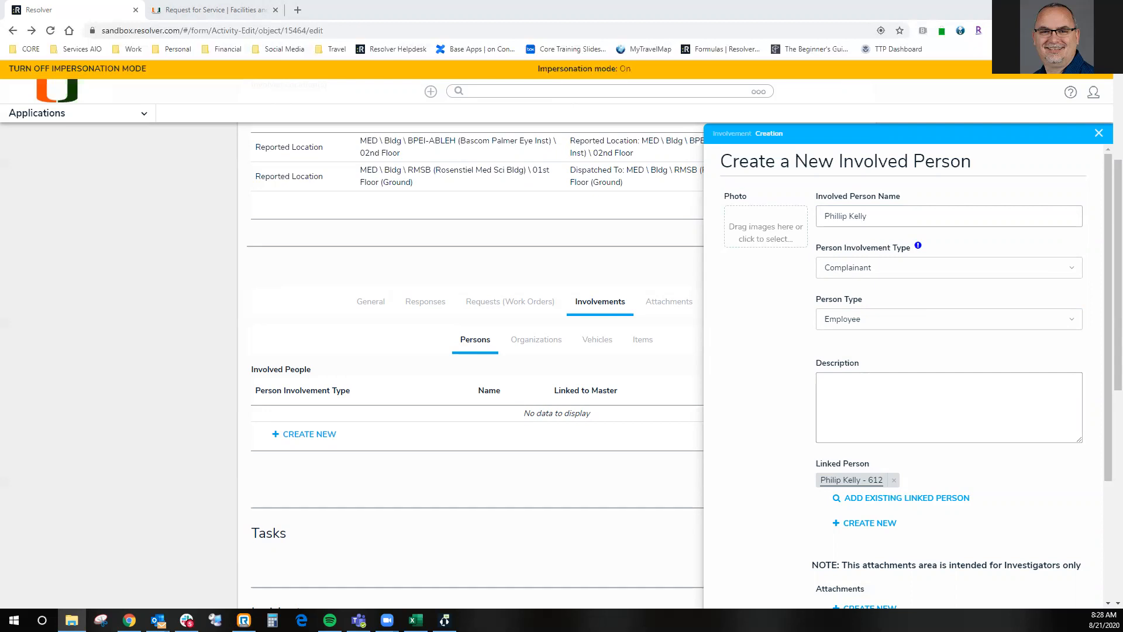
pyautogui.moveTo(719, 243); pyautogui.dragTo(766, 224)
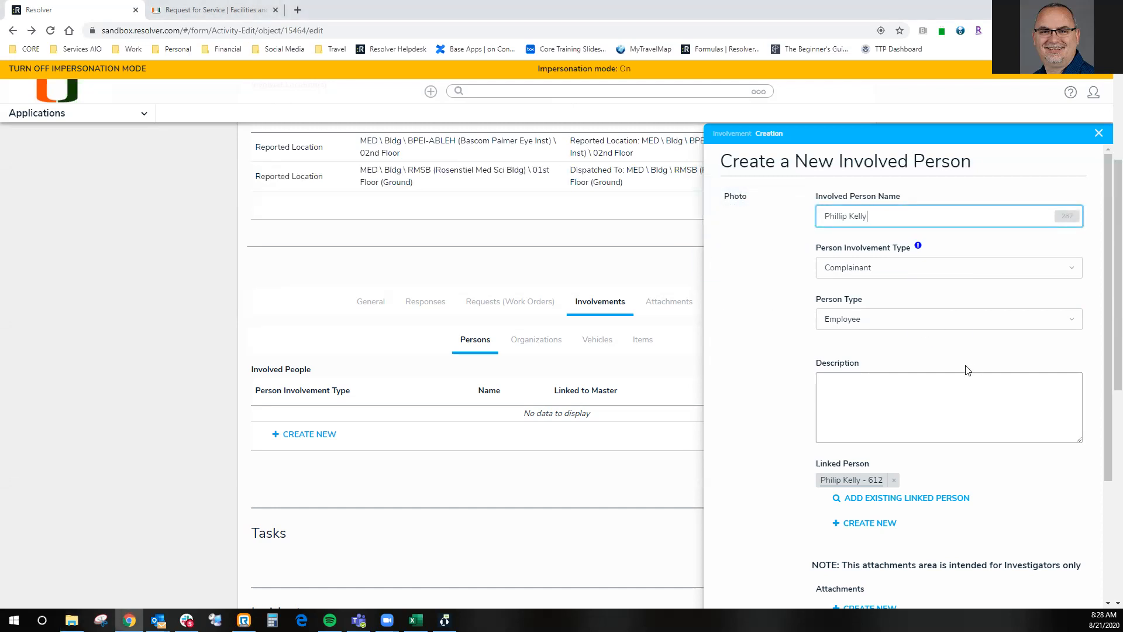
pyautogui.moveTo(755, 237)
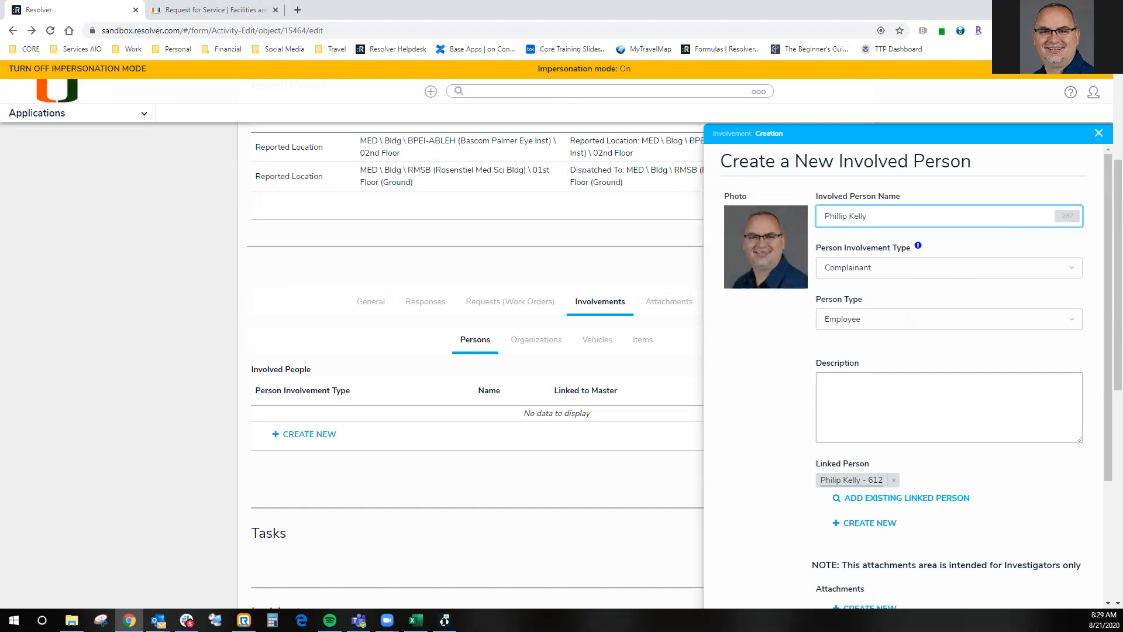
# - Finish the new involved person form and create the record in the activity's person involvements
pyautogui.moveTo(759, 0); pyautogui.dragTo(736, 0)
pyautogui.scroll(-2, 894, 406)
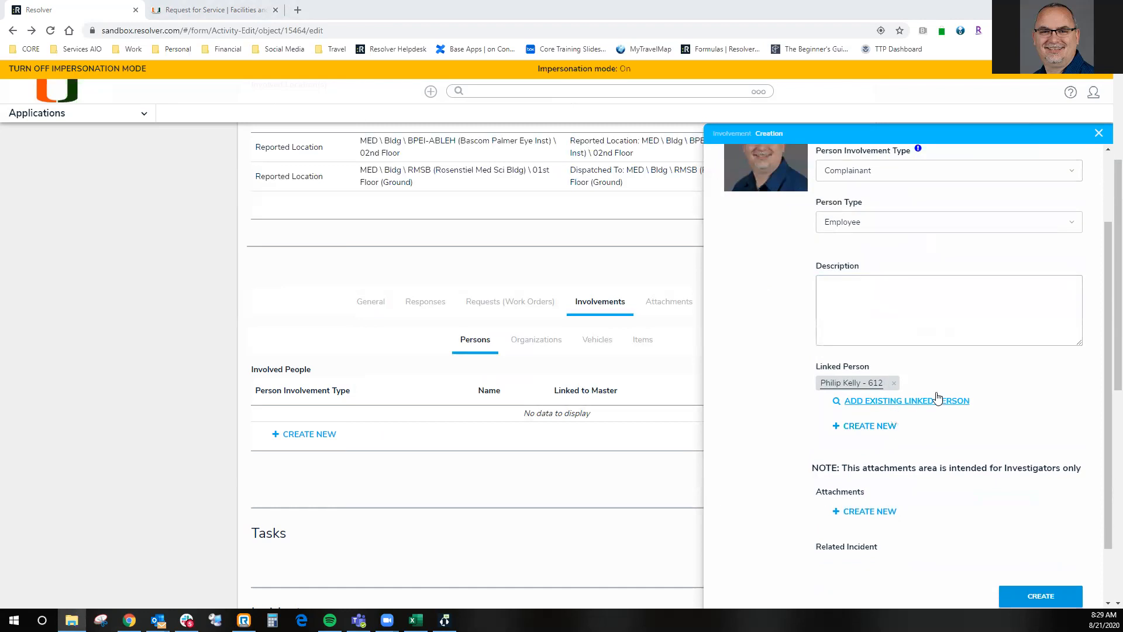
pyautogui.click(1028, 598)
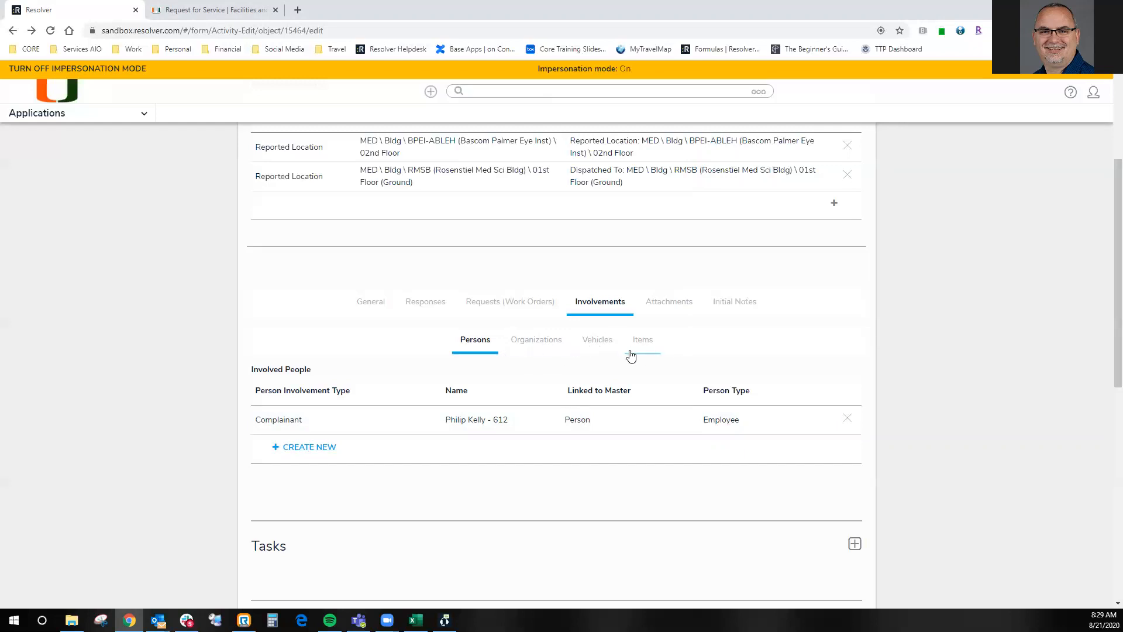
# - Look over the activity's organization and vehicle involvements, and start a new attachment record for the activity
pyautogui.click(536, 343)
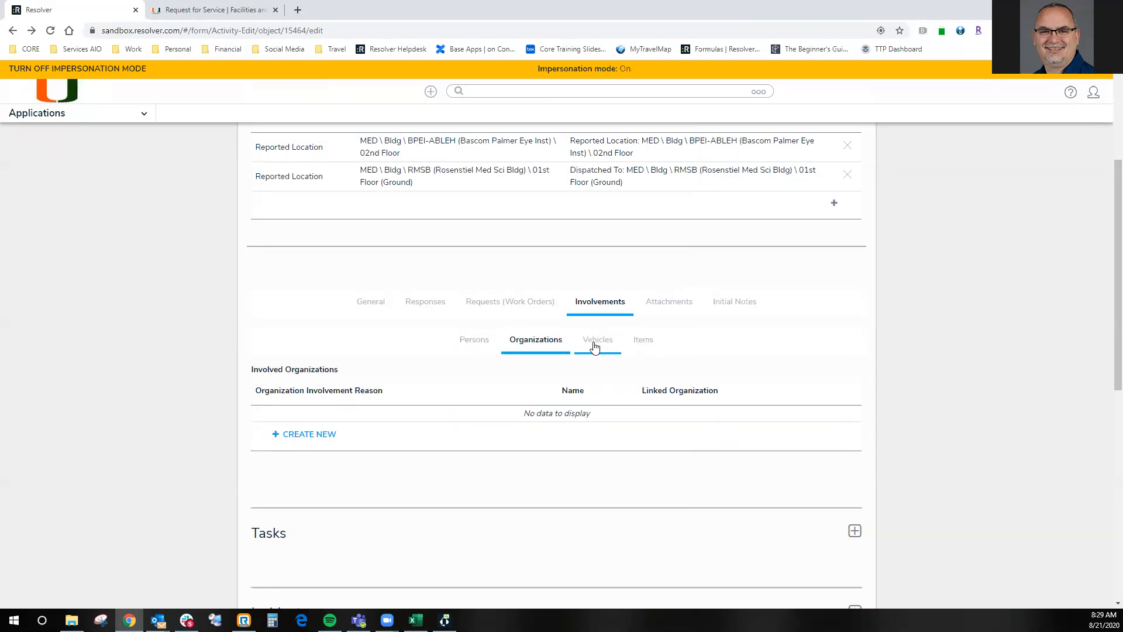
pyautogui.click(594, 346)
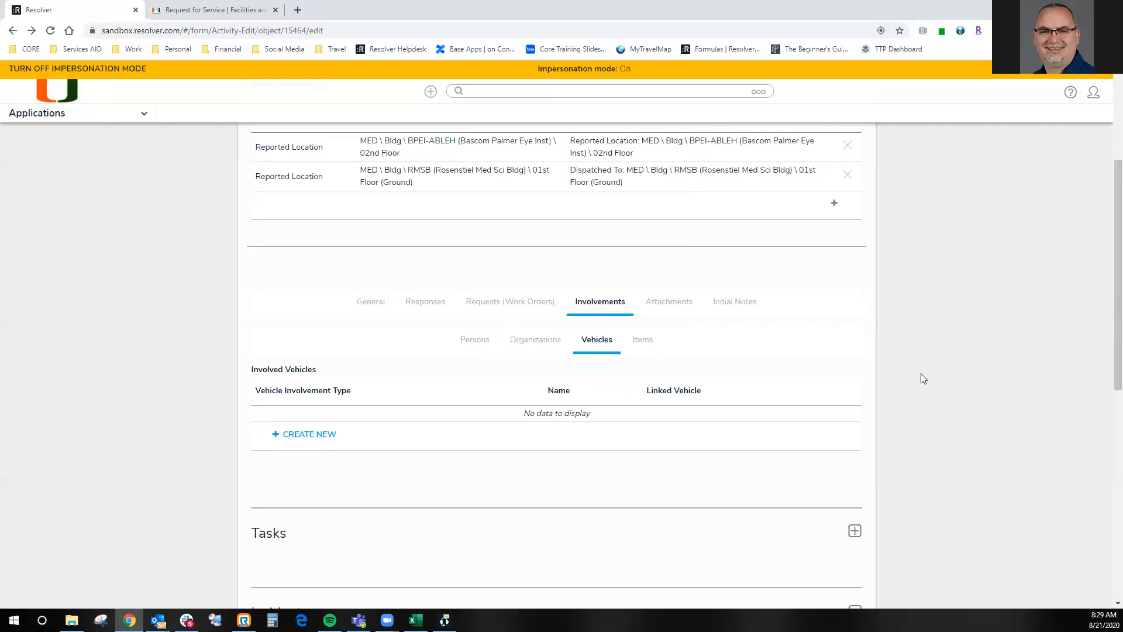
pyautogui.click(685, 304)
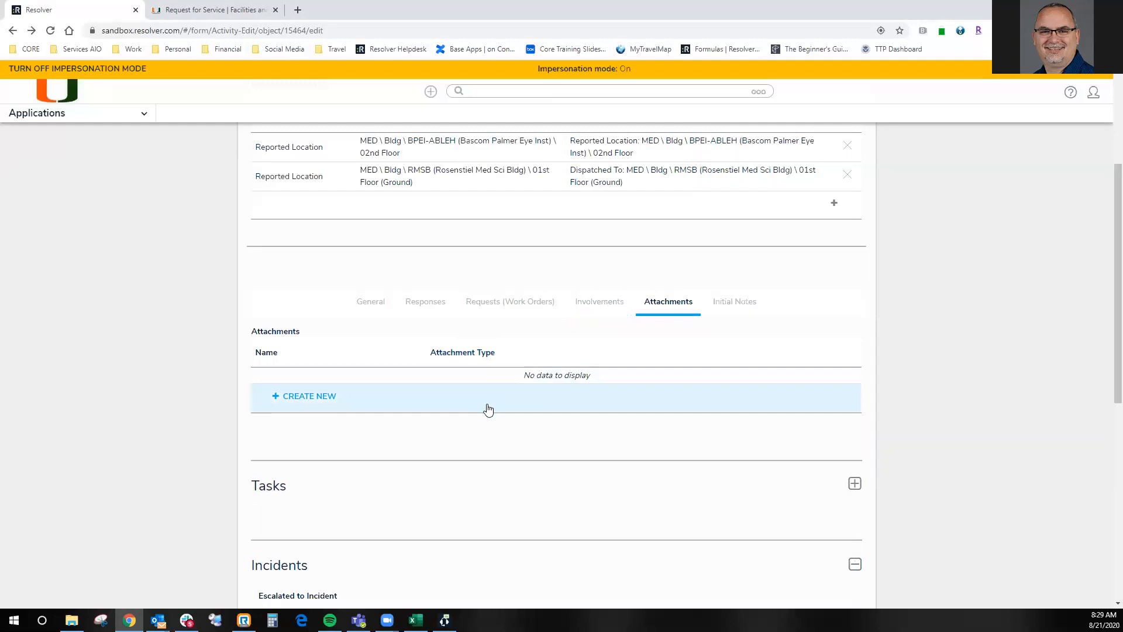
pyautogui.click(305, 407)
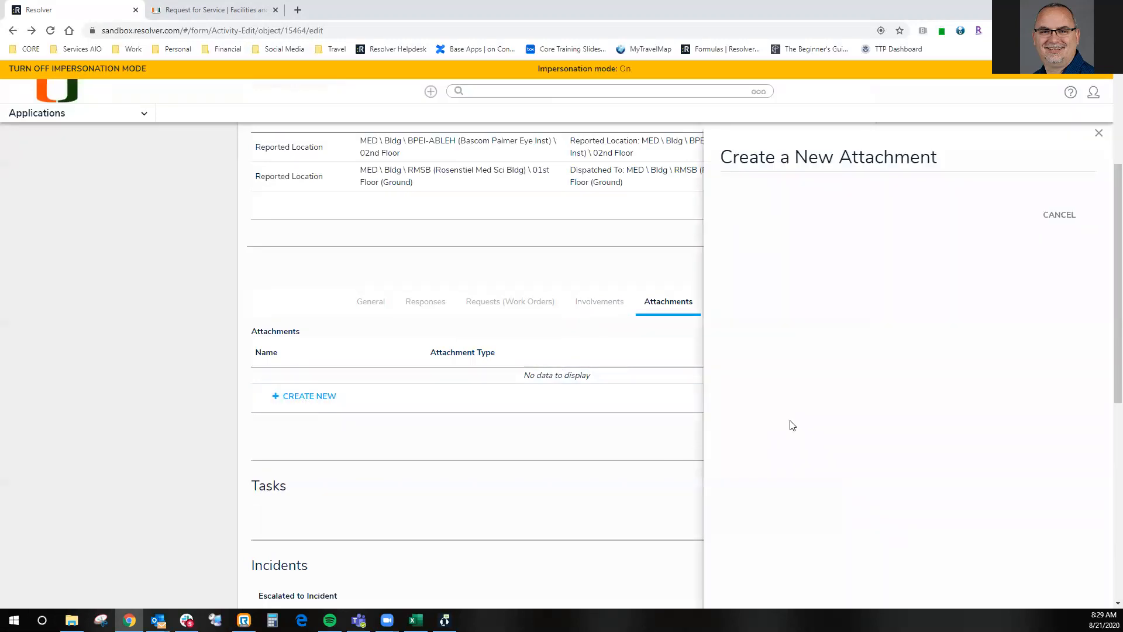
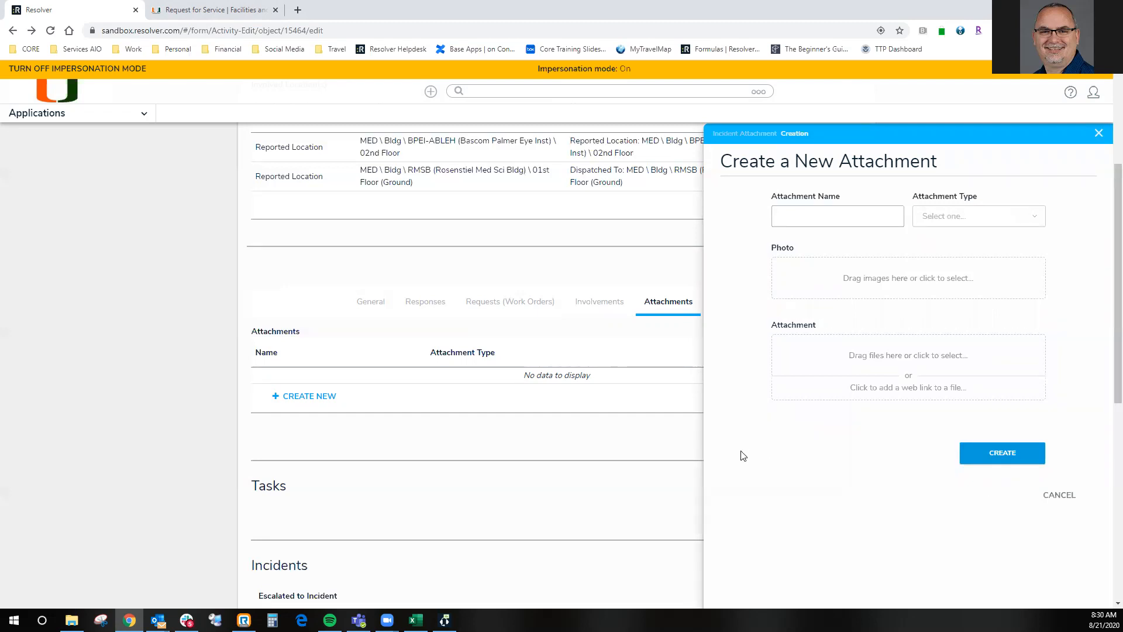
# - Look through the attachment types offered for the new attachment, from Document to CONFIDENTIAL - Investigation Use ONLY
pyautogui.click(958, 217)
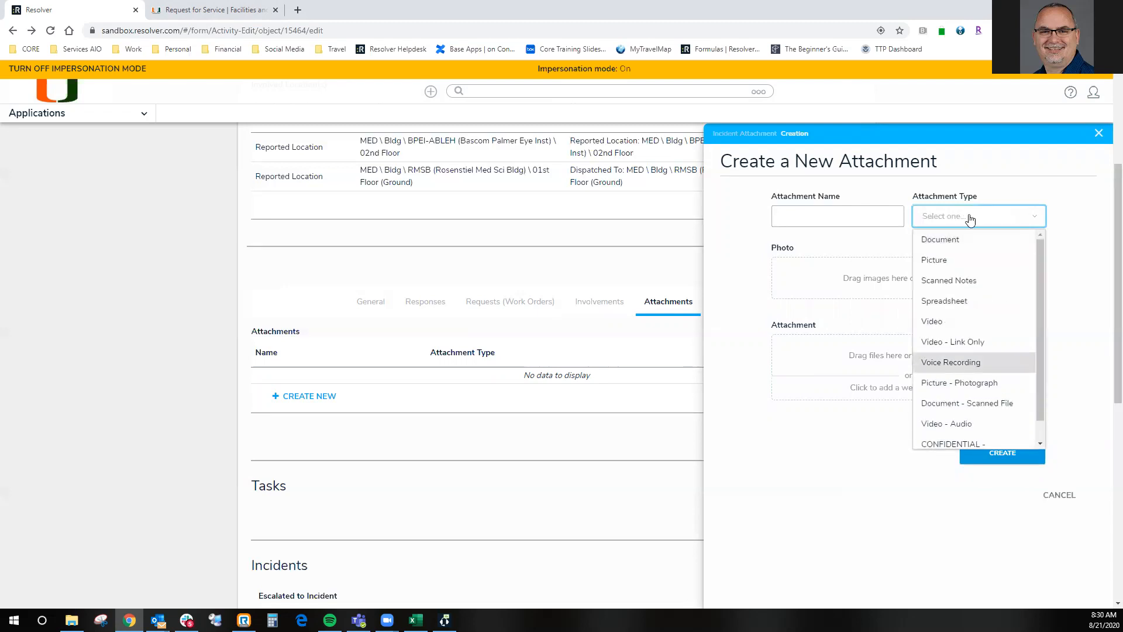
pyautogui.scroll(-1, 977, 305)
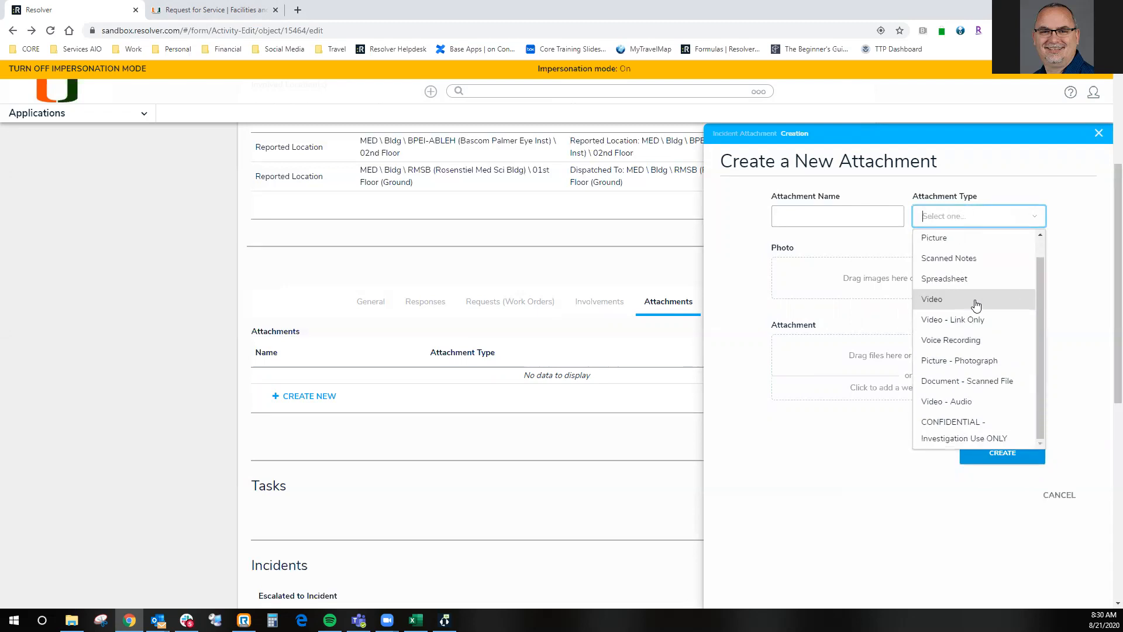
pyautogui.scroll(1, 976, 305)
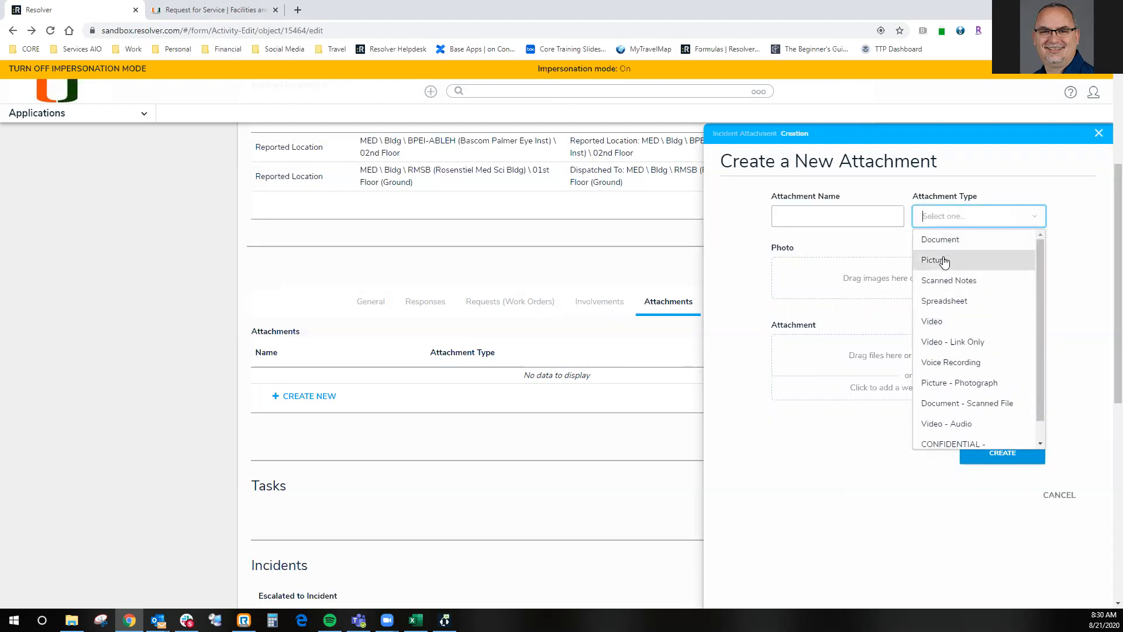
pyautogui.click(1077, 193)
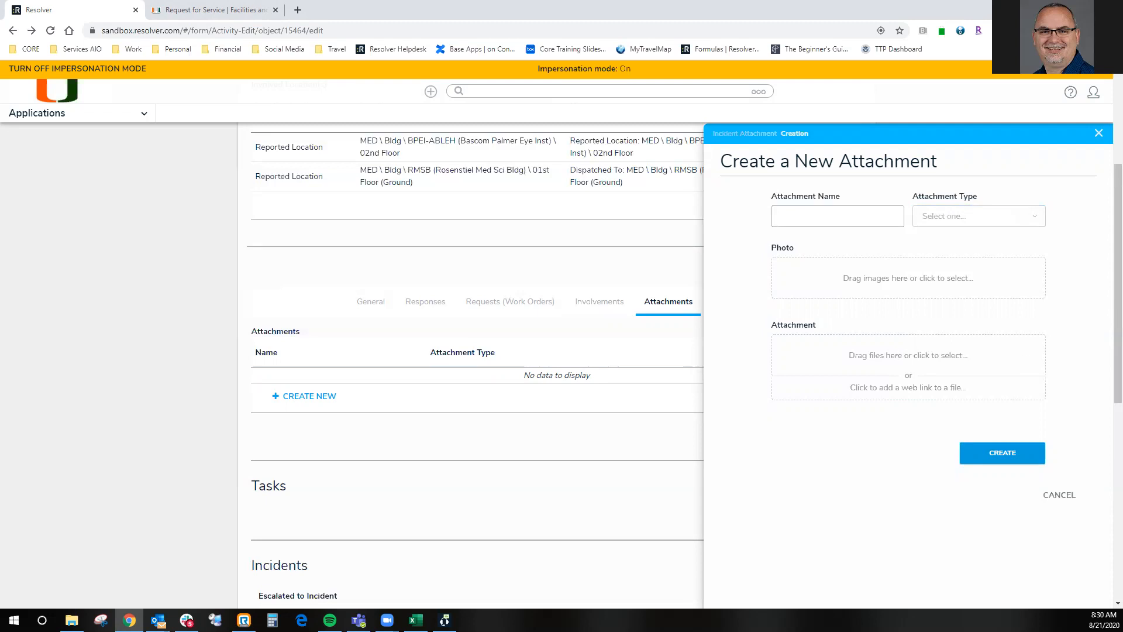
# - Add a portrait image as the new attachment's photo and attach a PNG copy of it, Fris.JPG and a batch of BMP files
pyautogui.moveTo(1122, 327); pyautogui.dragTo(916, 281)
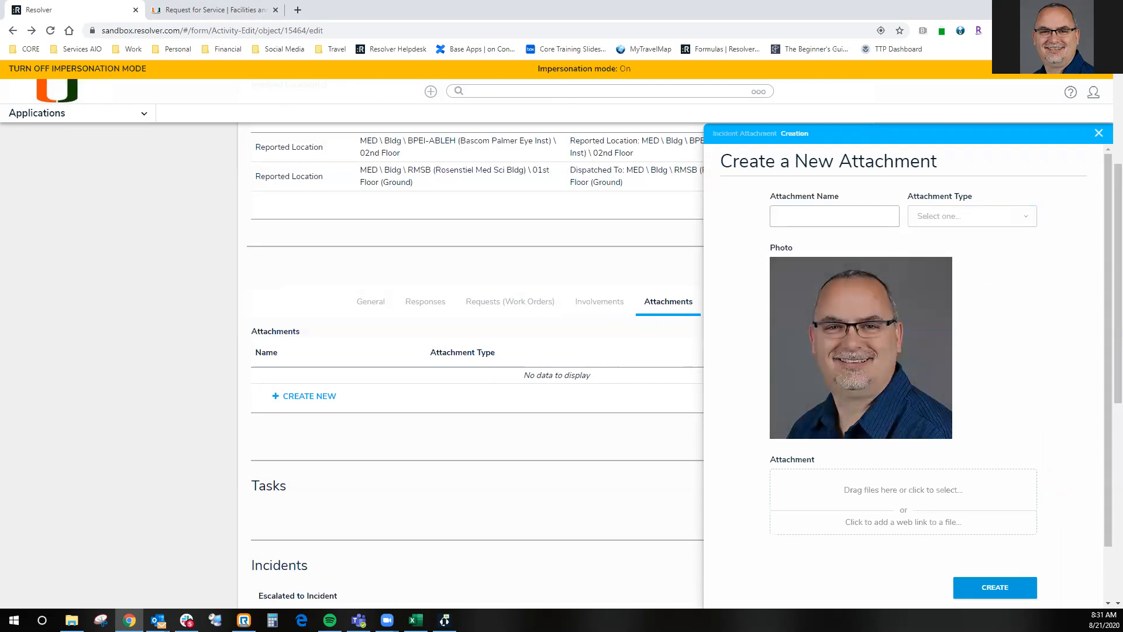
pyautogui.moveTo(1122, 432); pyautogui.dragTo(900, 495)
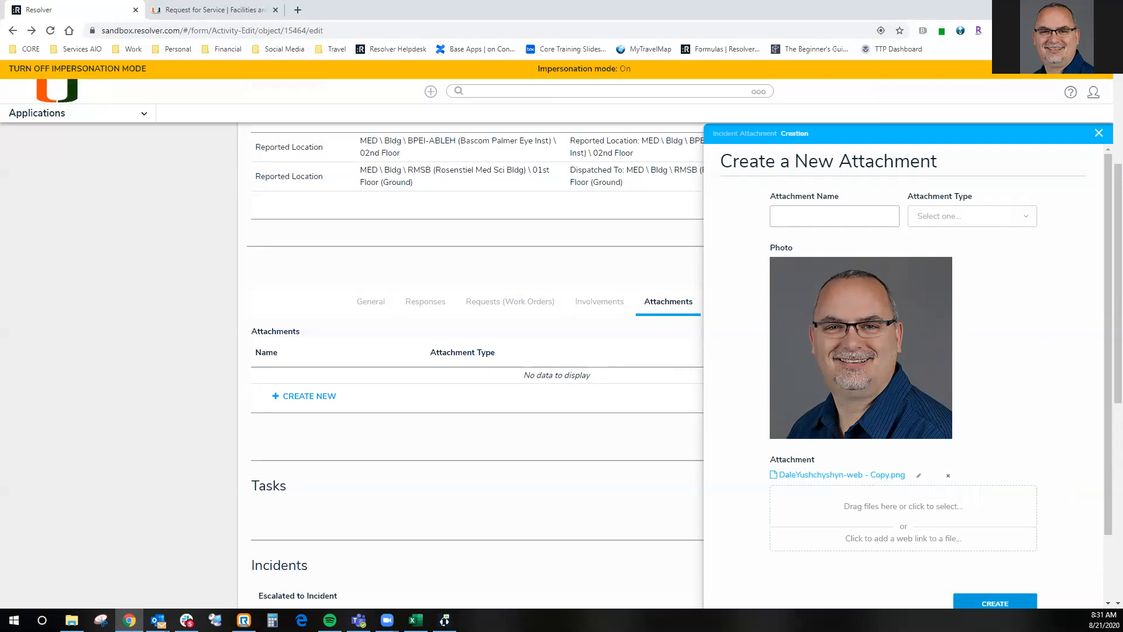
pyautogui.moveTo(1118, 379); pyautogui.dragTo(893, 514)
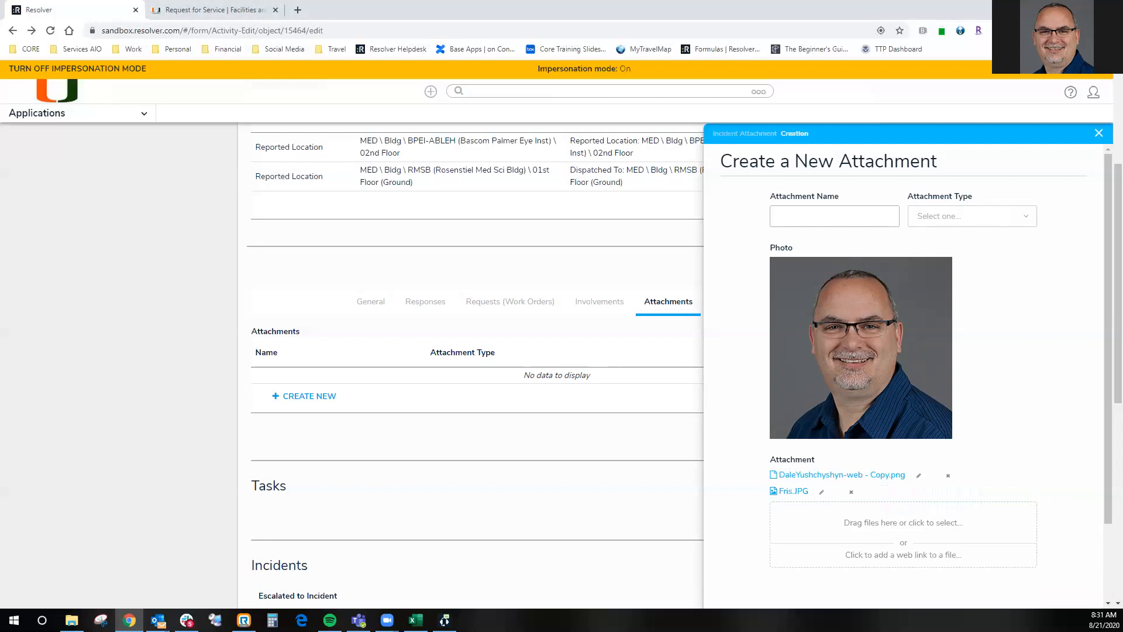
pyautogui.moveTo(1122, 514); pyautogui.dragTo(877, 524)
# - Delete Fris.JPG and Face 8.bmp through Face 12.bmp from the new attachment's files
pyautogui.scroll(-3, 939, 504)
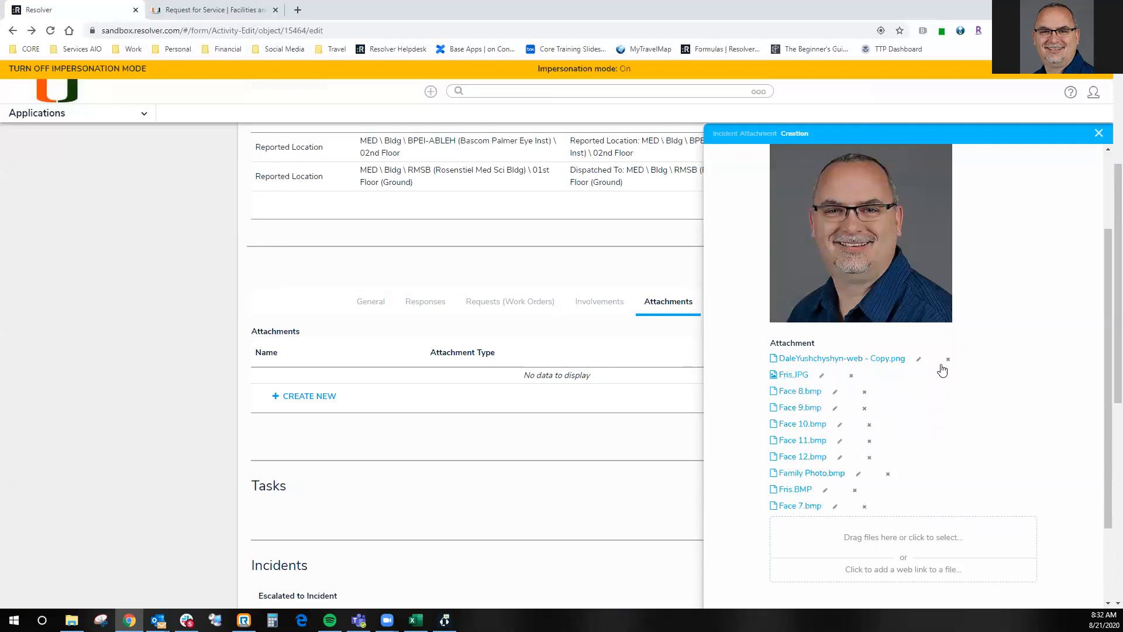
pyautogui.click(852, 376)
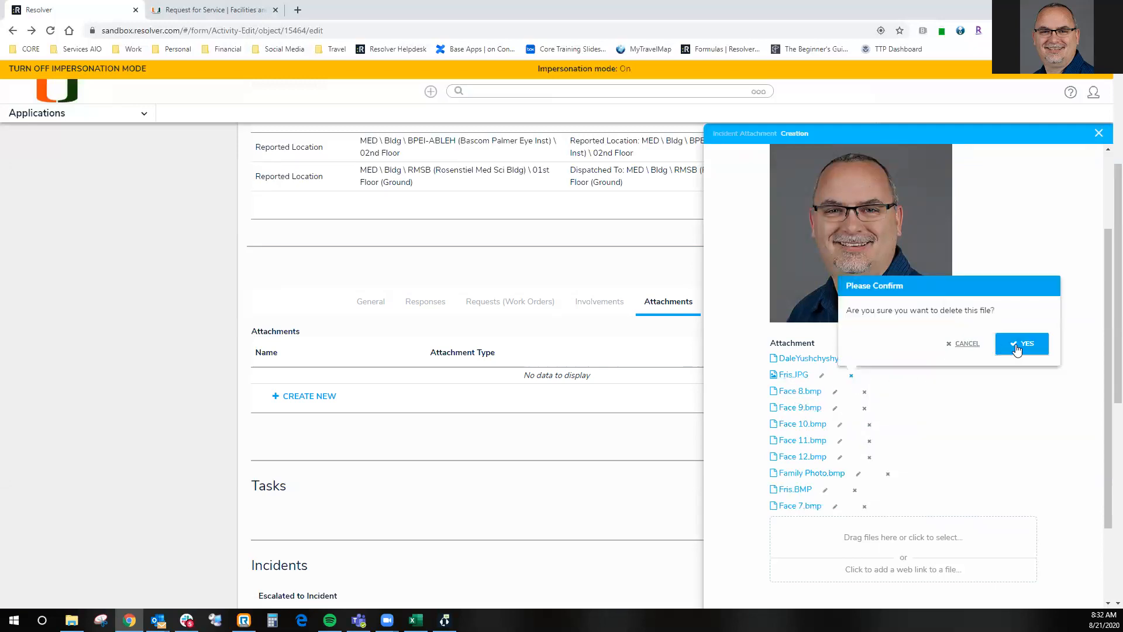
pyautogui.click(1019, 344)
pyautogui.click(864, 380)
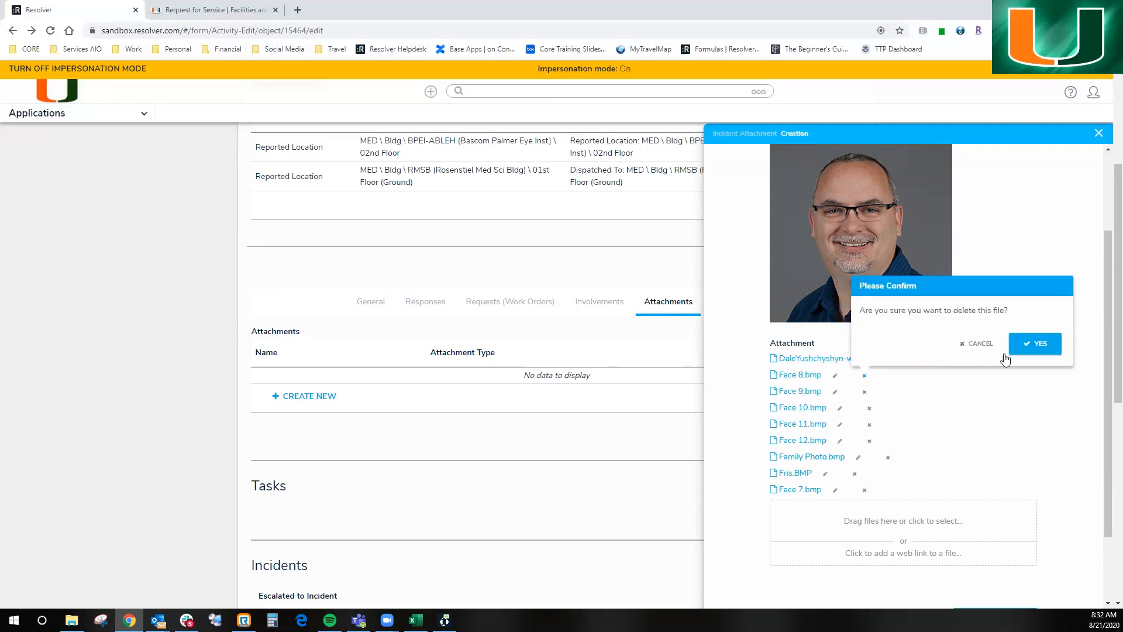
pyautogui.click(1020, 344)
pyautogui.click(865, 378)
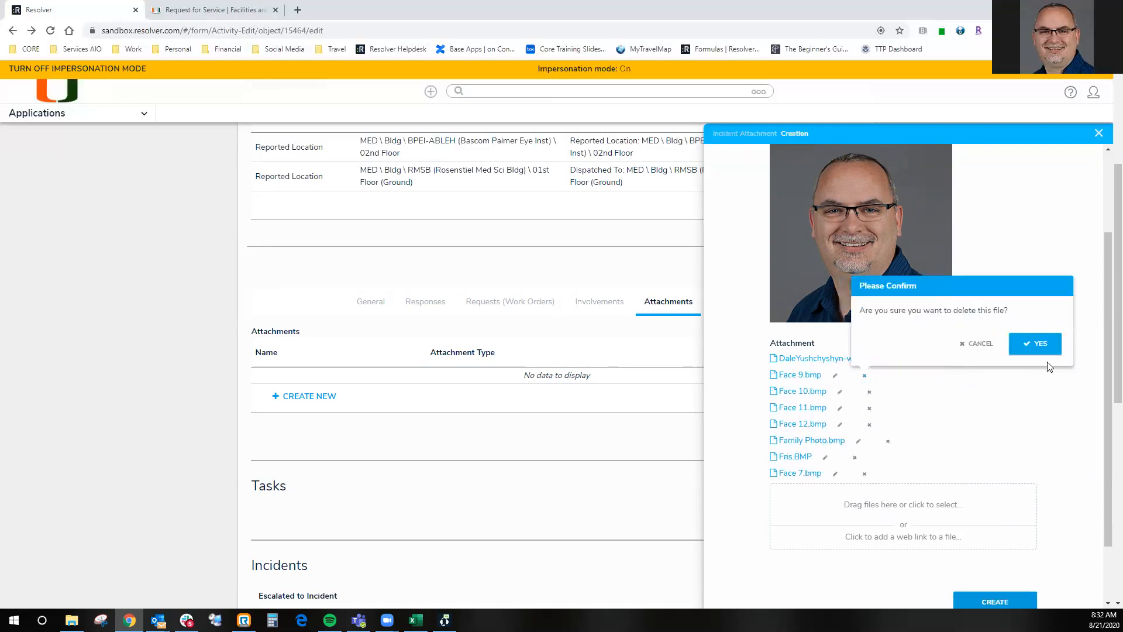
pyautogui.click(1021, 344)
pyautogui.click(869, 381)
pyautogui.click(1040, 345)
pyautogui.click(869, 375)
pyautogui.click(1040, 344)
pyautogui.click(869, 375)
pyautogui.click(1037, 348)
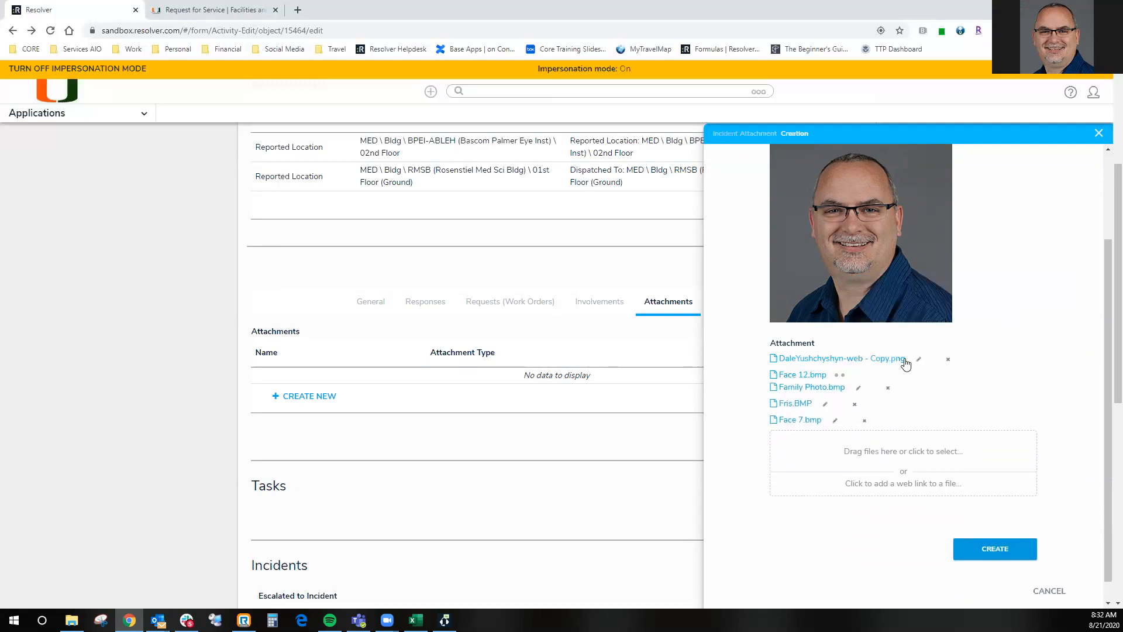
# - Delete Family Photo.bmp, Fris.BMP and Face 7.bmp from the attachment's files, and leave the new attachment form
pyautogui.click(888, 375)
pyautogui.click(1056, 345)
pyautogui.click(855, 381)
pyautogui.click(1026, 349)
pyautogui.click(864, 400)
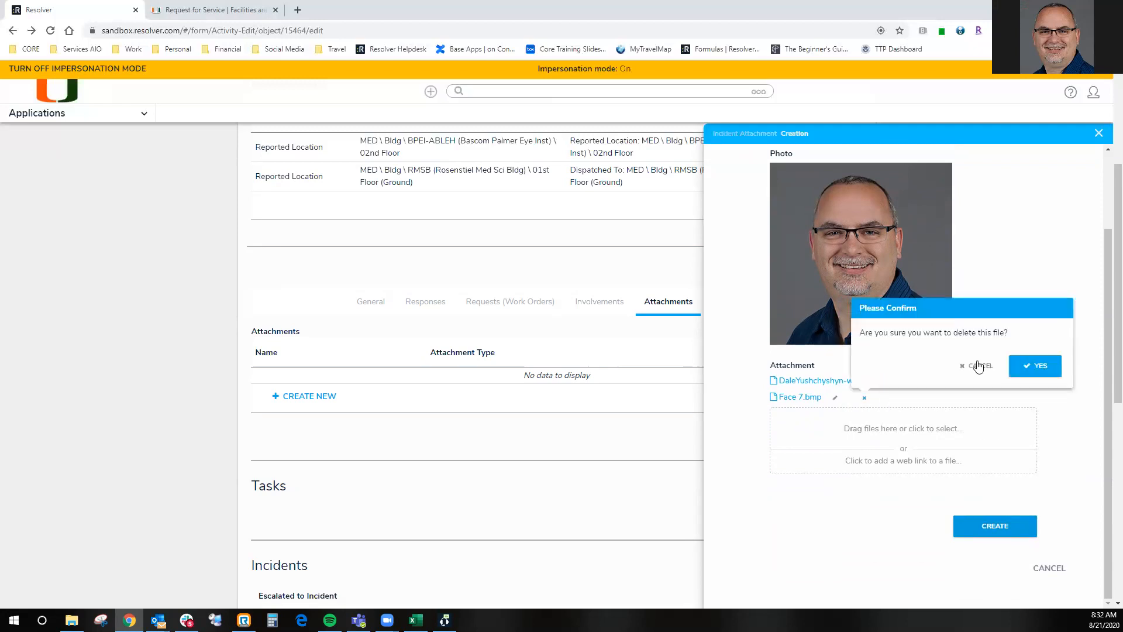
pyautogui.click(1032, 366)
pyautogui.moveTo(798, 283)
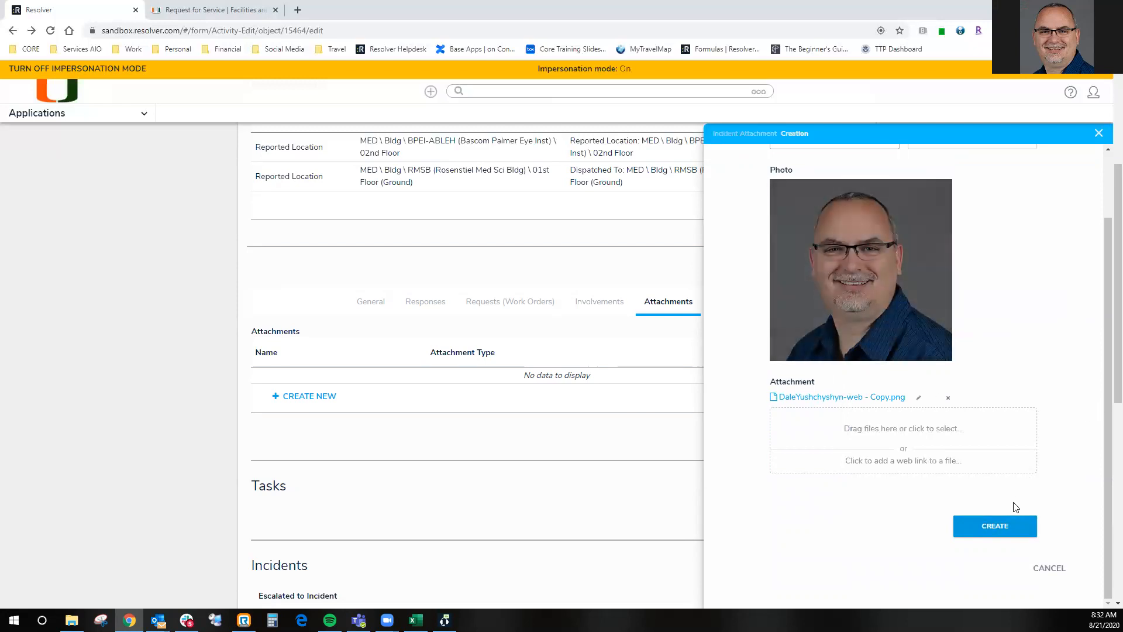
pyautogui.click(951, 520)
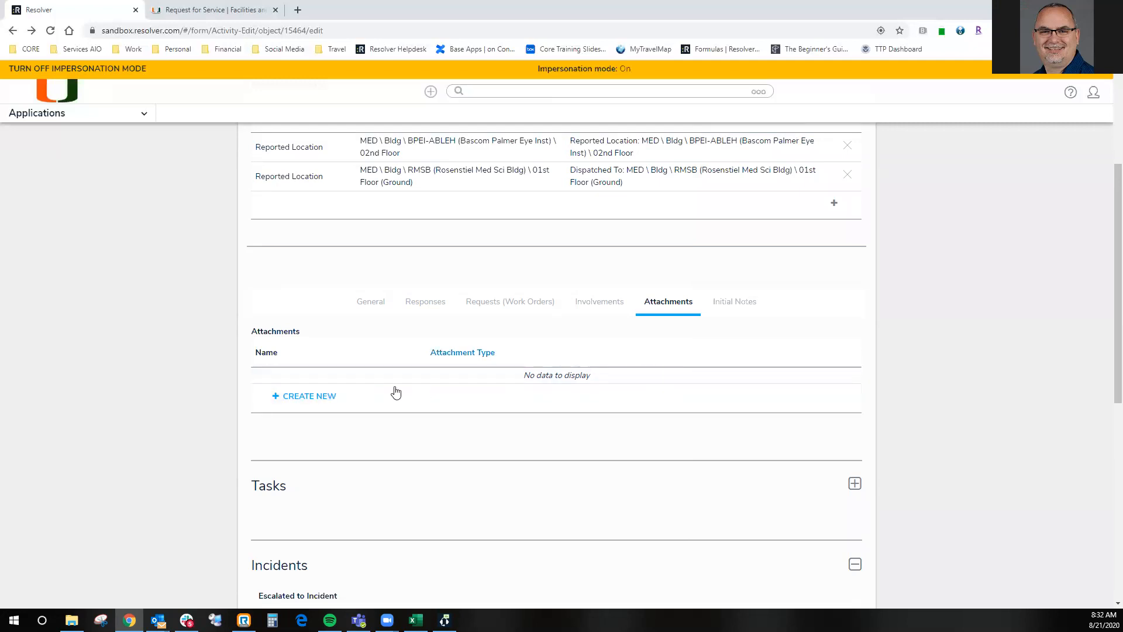
# - Start a new attachment of type Scanned Notes and add the portrait image as its photo
pyautogui.click(298, 397)
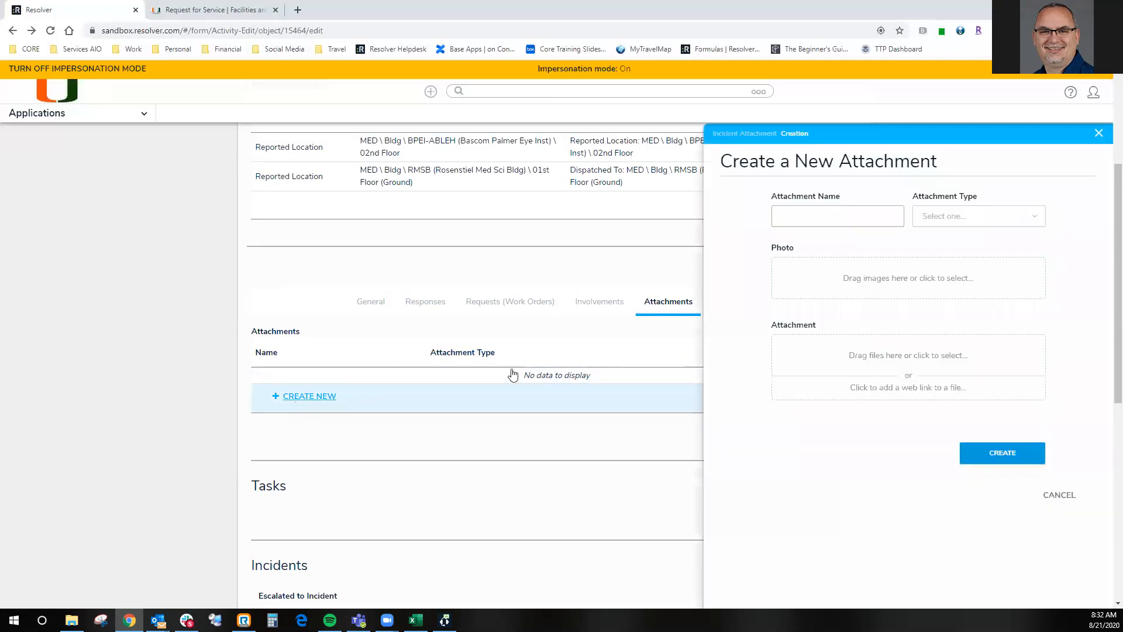
pyautogui.click(944, 220)
pyautogui.click(954, 281)
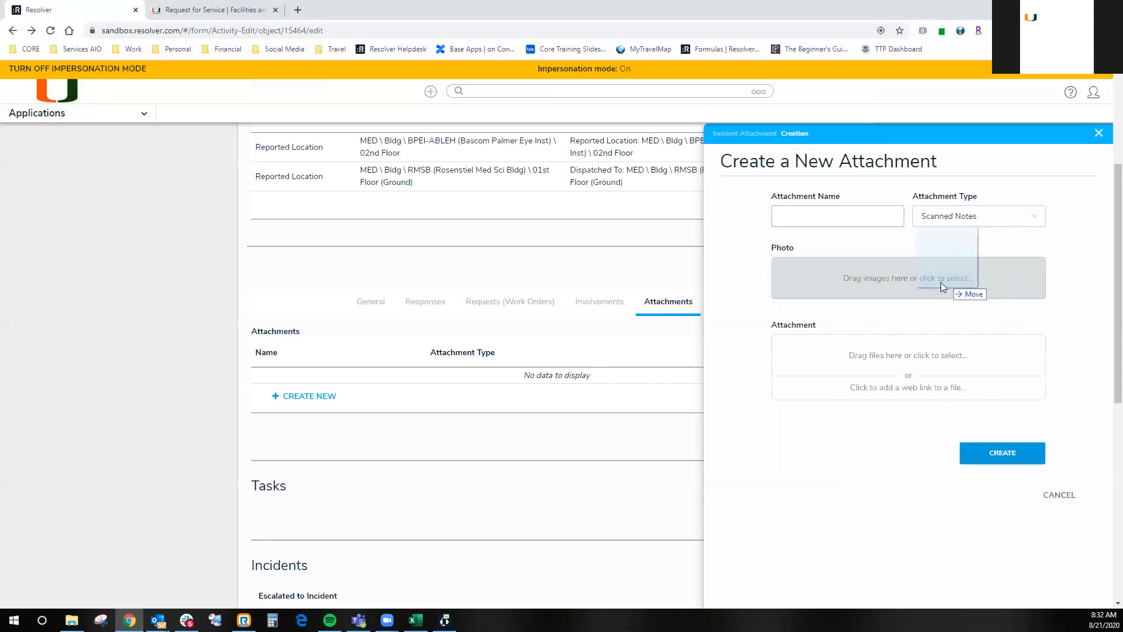
pyautogui.moveTo(941, 282); pyautogui.dragTo(941, 282)
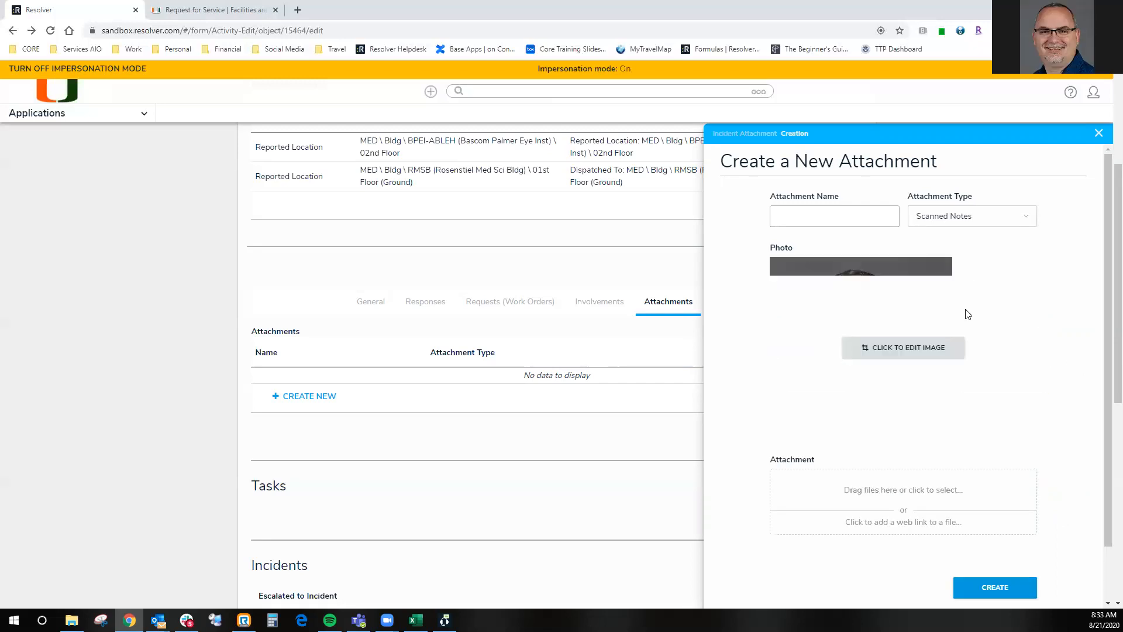
# - Try to replace the attachment's photo with Beer Can Chicken.pdf, and remove the existing image
pyautogui.click(895, 344)
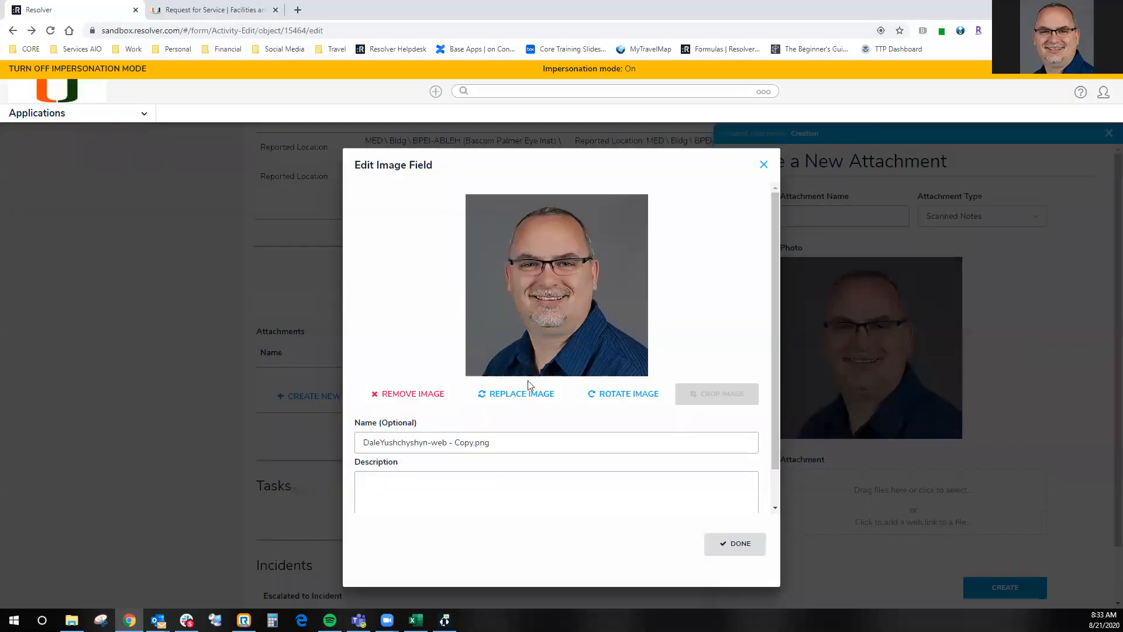
pyautogui.click(515, 394)
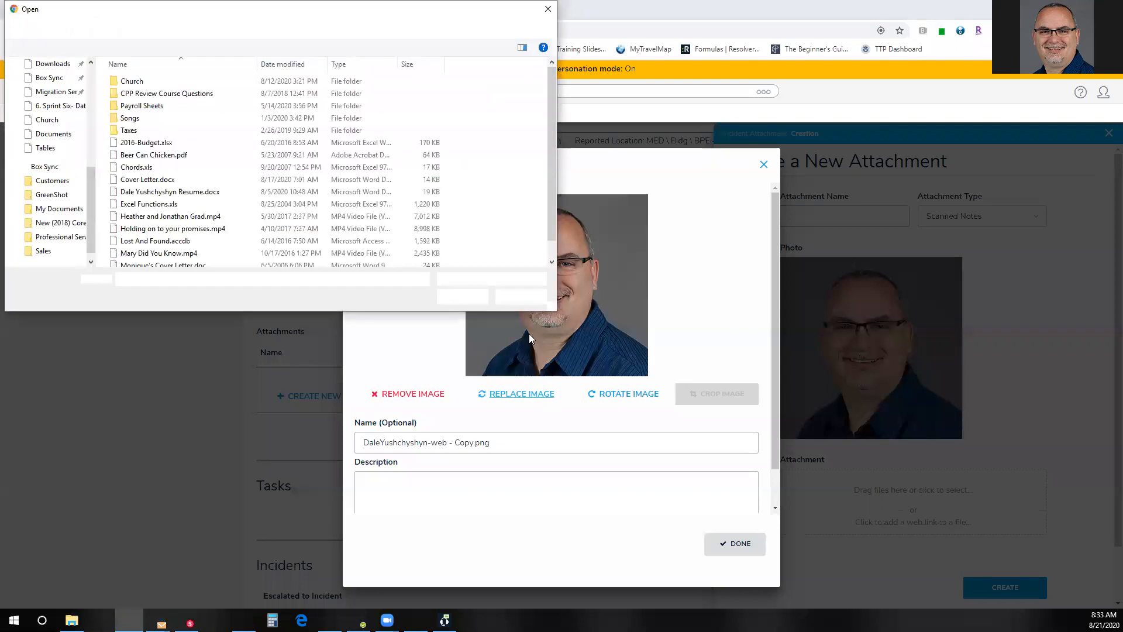
pyautogui.click(156, 157)
pyautogui.doubleClick(157, 160)
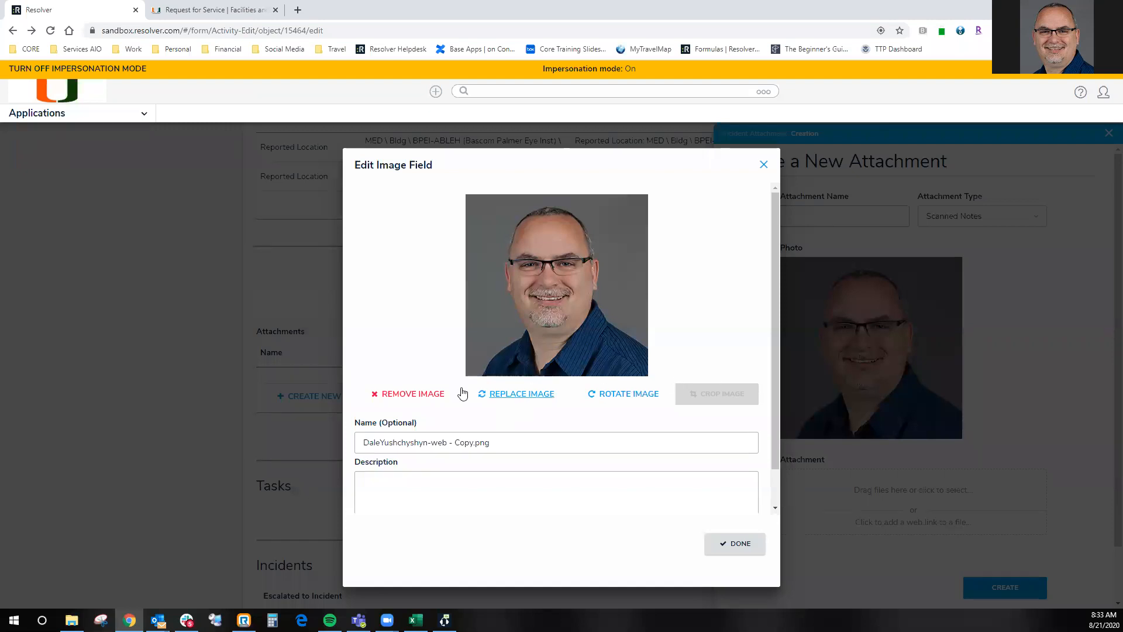
pyautogui.click(414, 395)
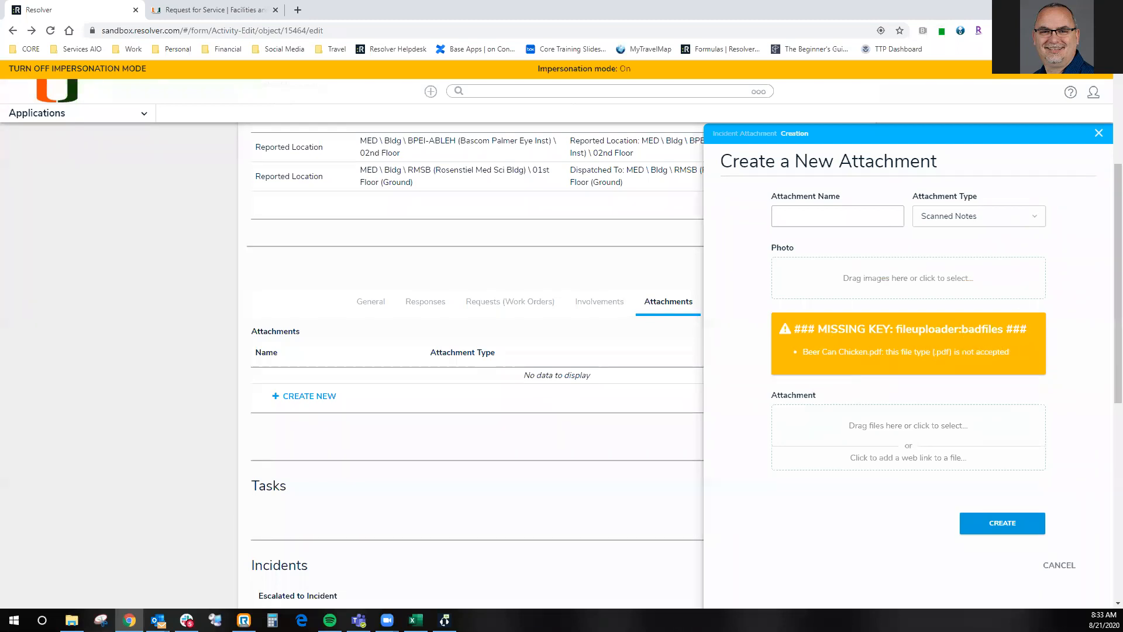
# - Create the attachment as "pic of suspect" with the portrait image as its photo, and review the saved record
pyautogui.moveTo(995, 234); pyautogui.dragTo(960, 286)
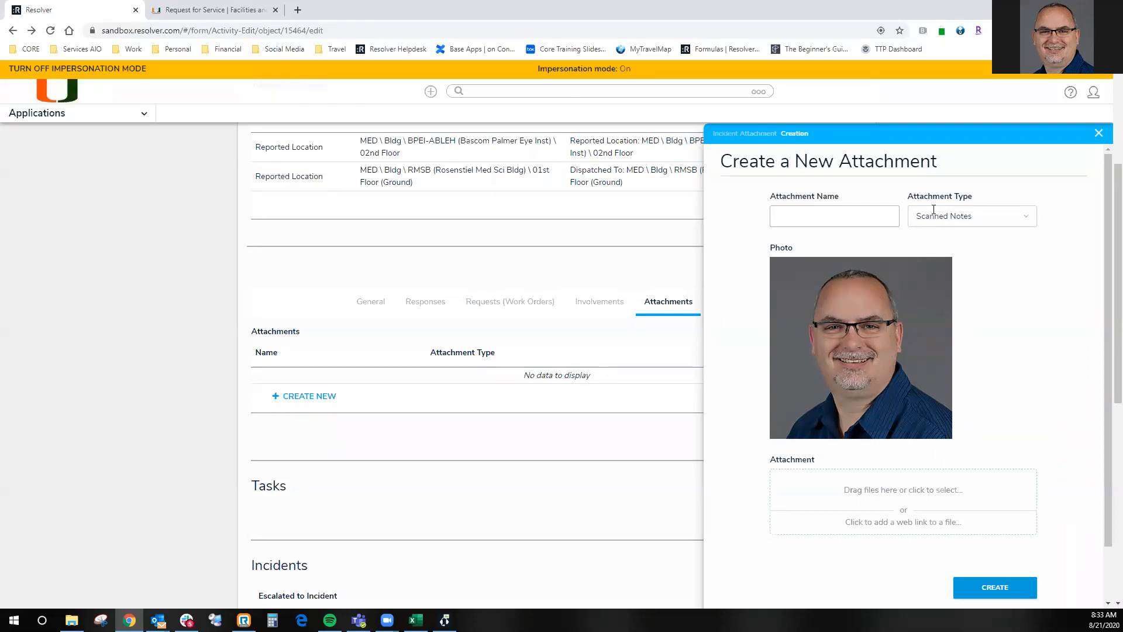
pyautogui.click(820, 217)
pyautogui.write('pc')
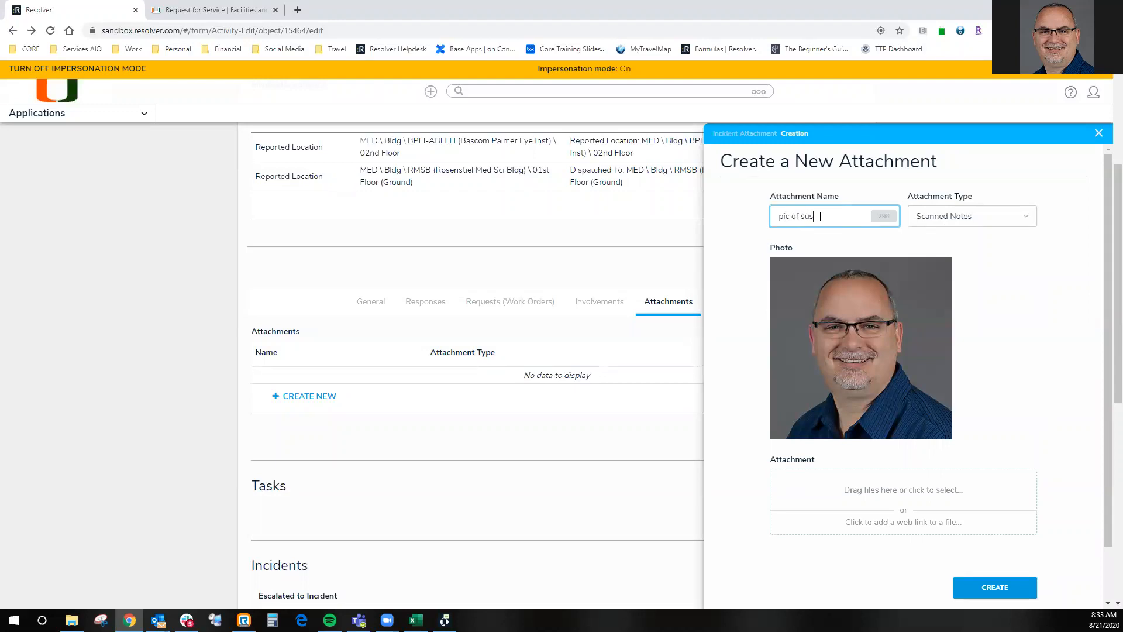
pyautogui.click(991, 582)
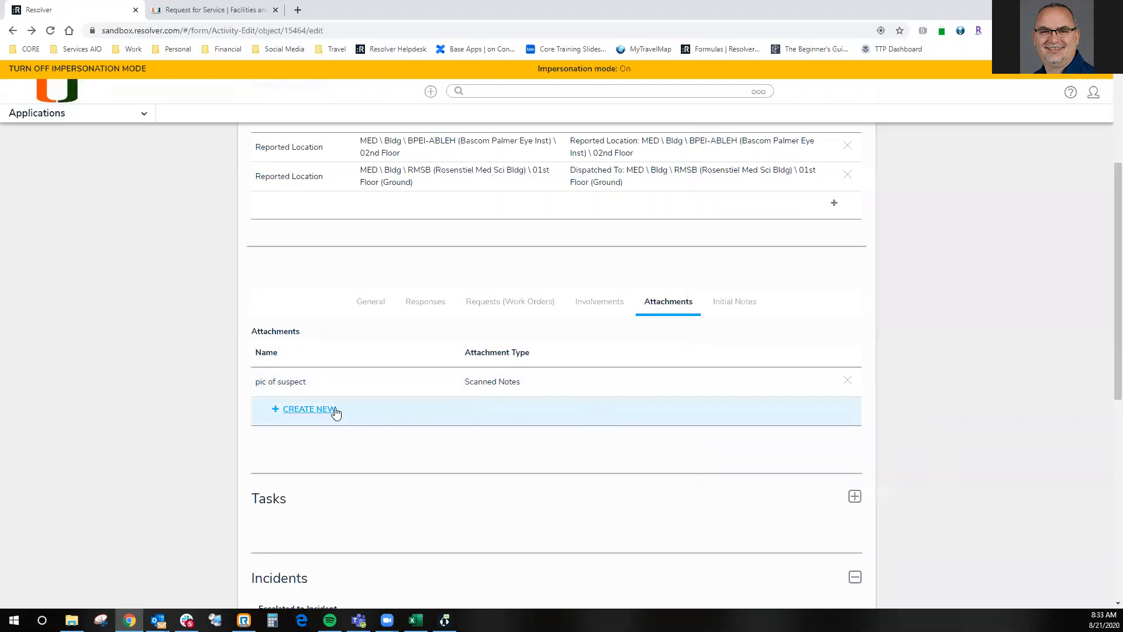
pyautogui.click(297, 383)
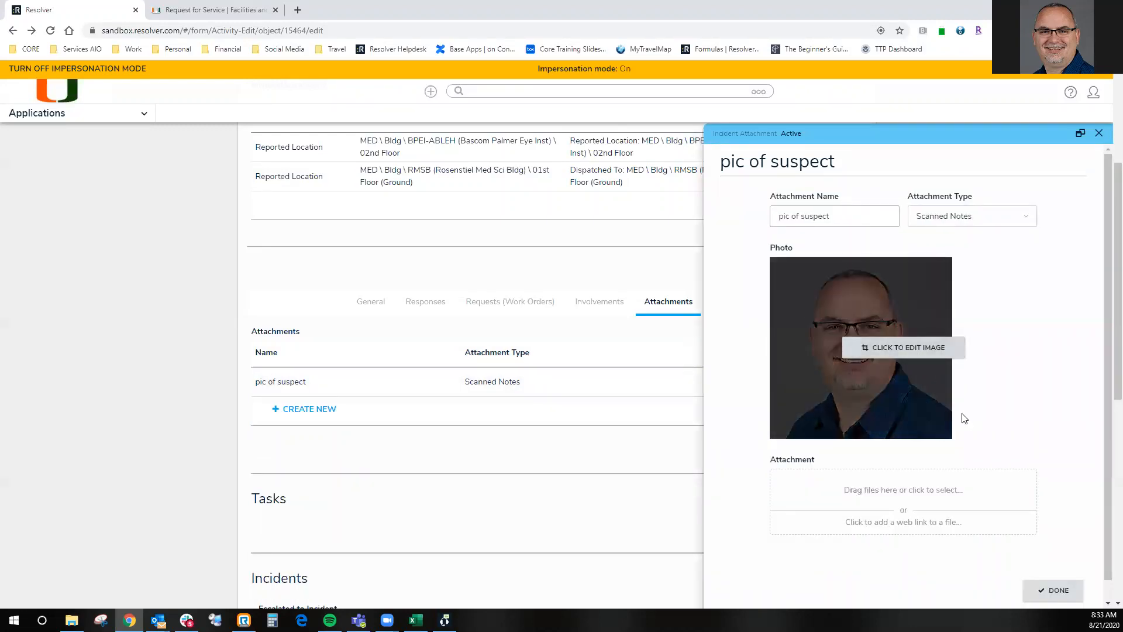
pyautogui.click(1053, 590)
# - Create another unnamed attachment of type Picture, with the image of the man with a moustache as its photo
pyautogui.click(322, 413)
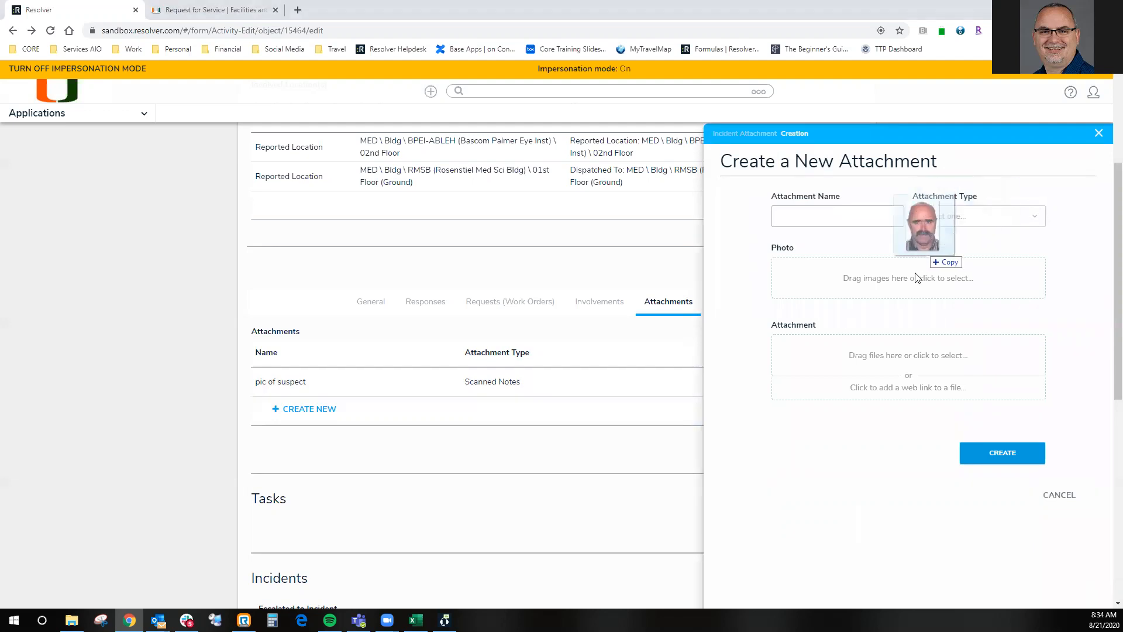
pyautogui.moveTo(918, 276); pyautogui.dragTo(902, 291)
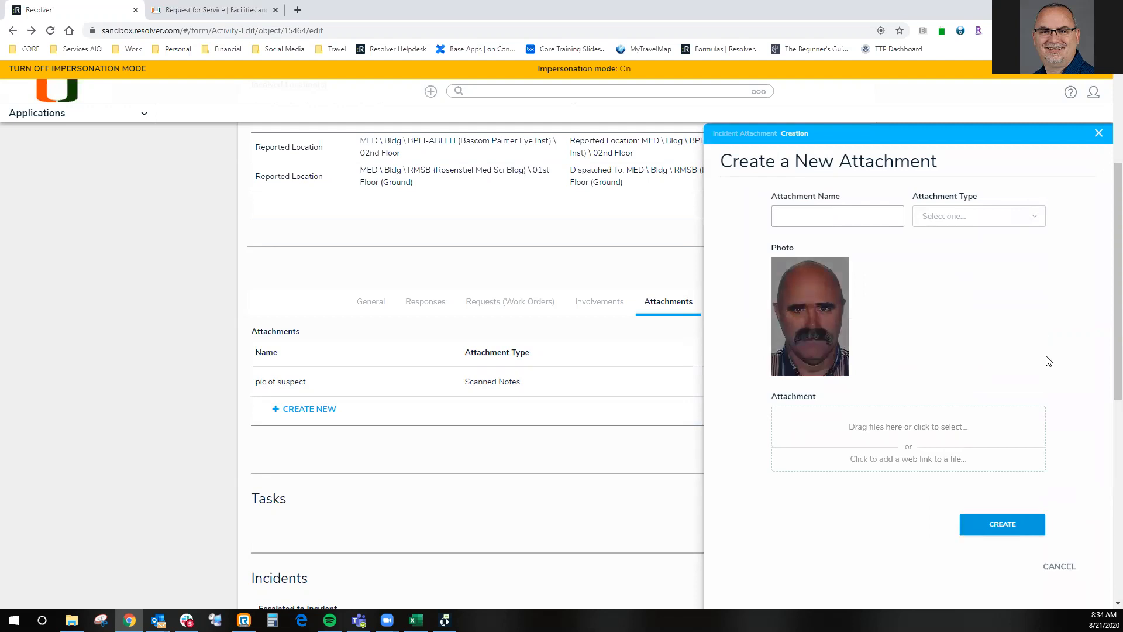
pyautogui.click(976, 216)
pyautogui.click(968, 278)
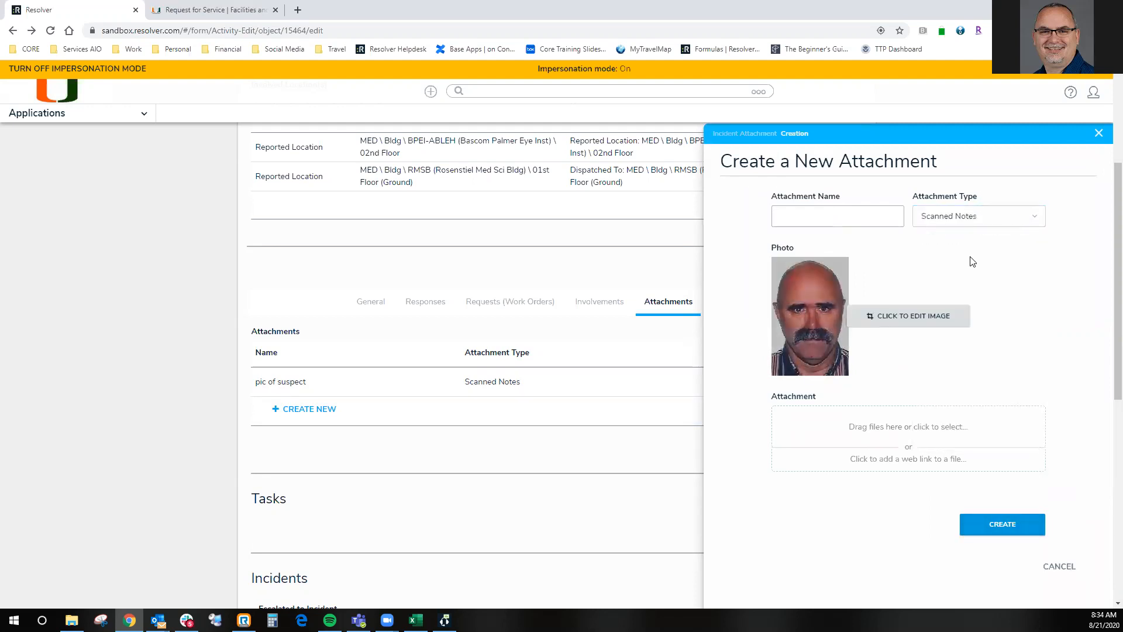
pyautogui.click(972, 219)
pyautogui.click(943, 278)
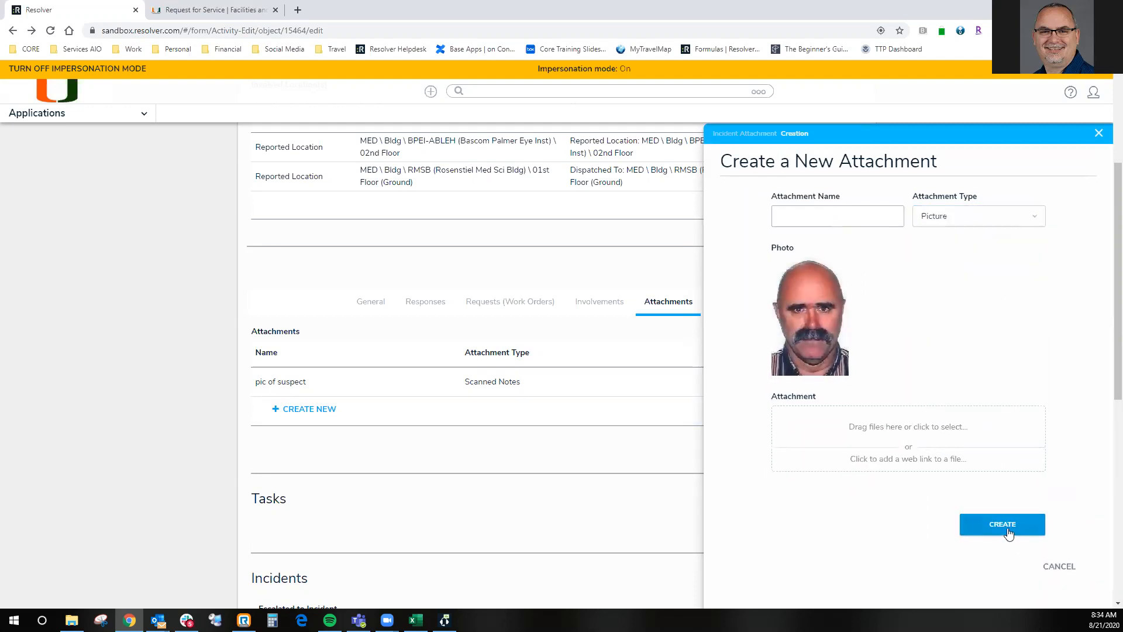
pyautogui.click(1003, 525)
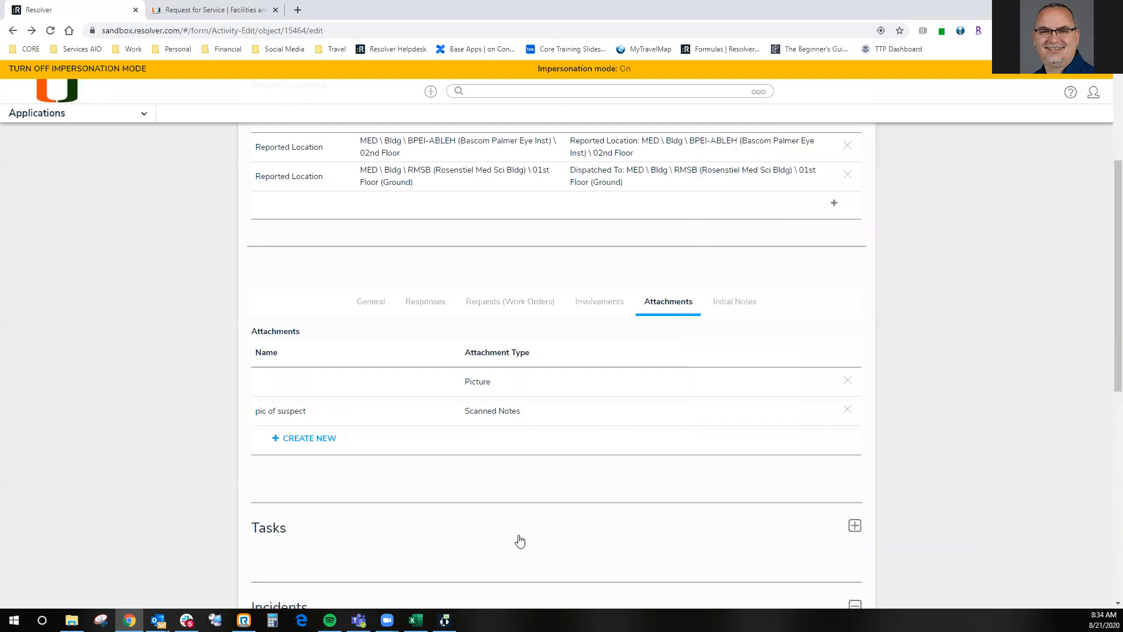
pyautogui.click(297, 439)
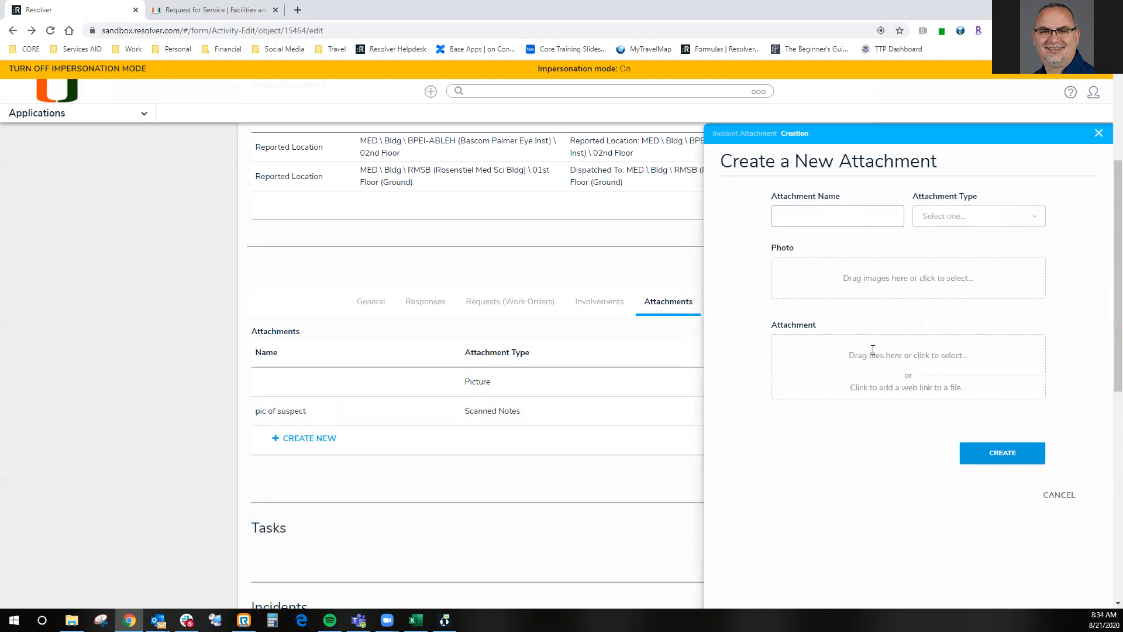
pyautogui.click(866, 391)
pyautogui.write('Reesol')
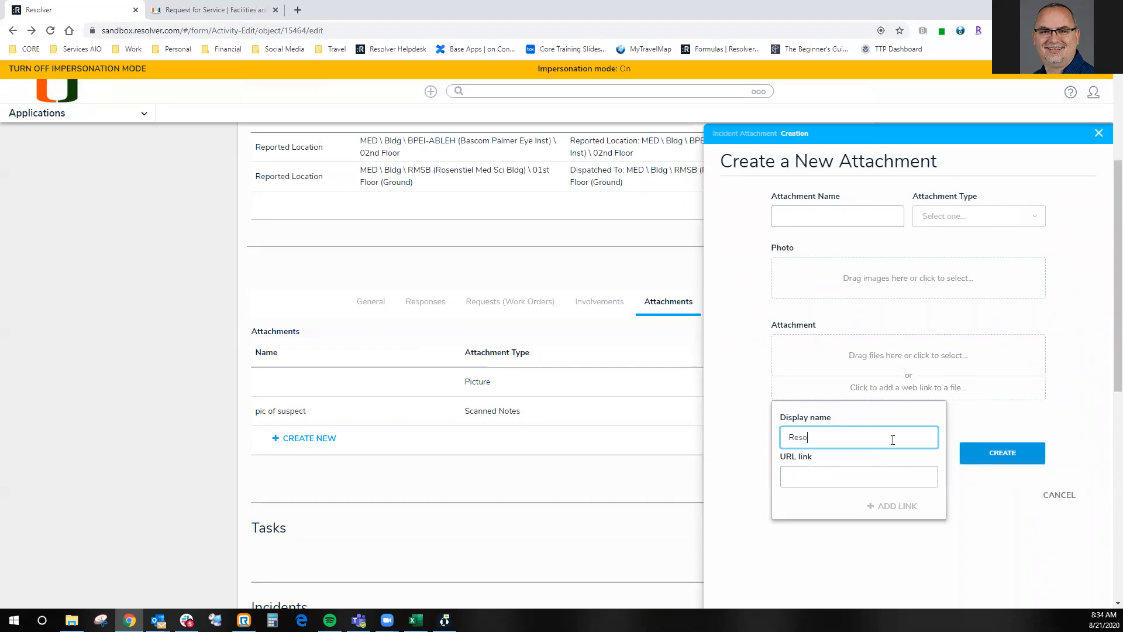
pyautogui.write('ver home page')
pyautogui.press('Tab')
pyautogui.write('w')
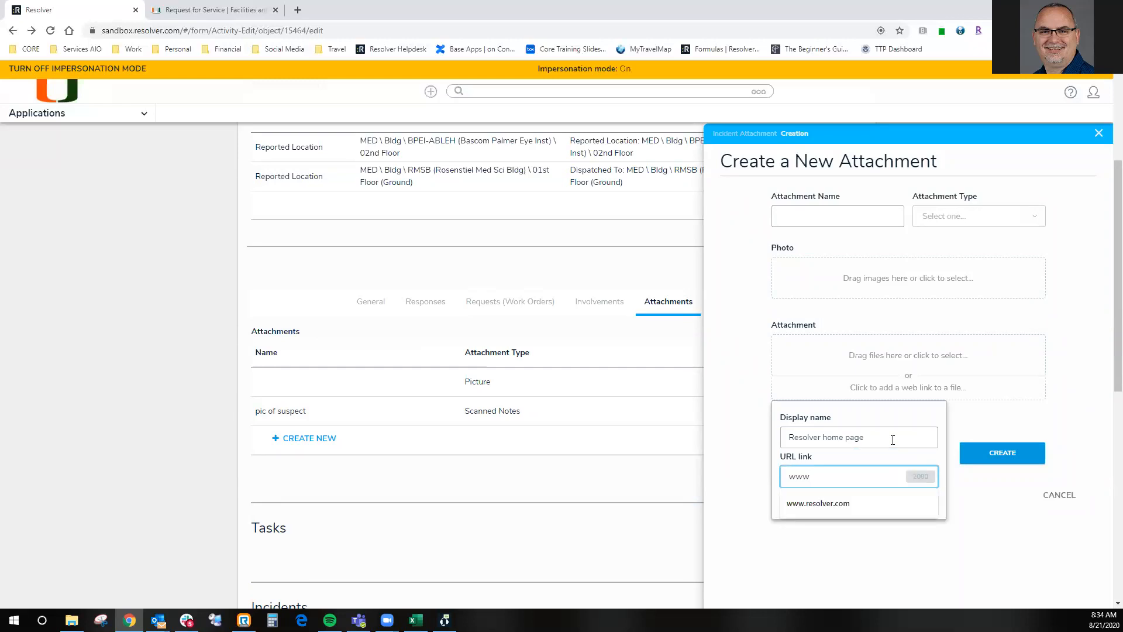
pyautogui.write('ww')
pyautogui.press('Down')
pyautogui.press('Return')
pyautogui.click(891, 507)
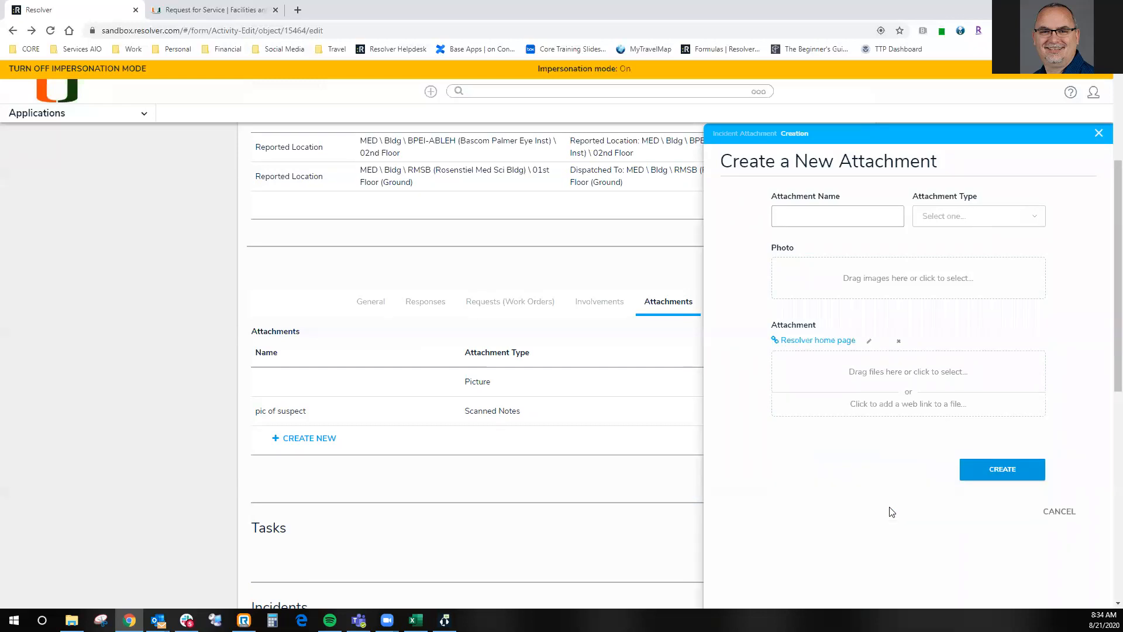
# - Submit the current attachment, and start another one named "Resolver home page" with the attachment type Document
pyautogui.click(1008, 478)
pyautogui.click(324, 439)
pyautogui.click(845, 218)
pyautogui.write('rEo')
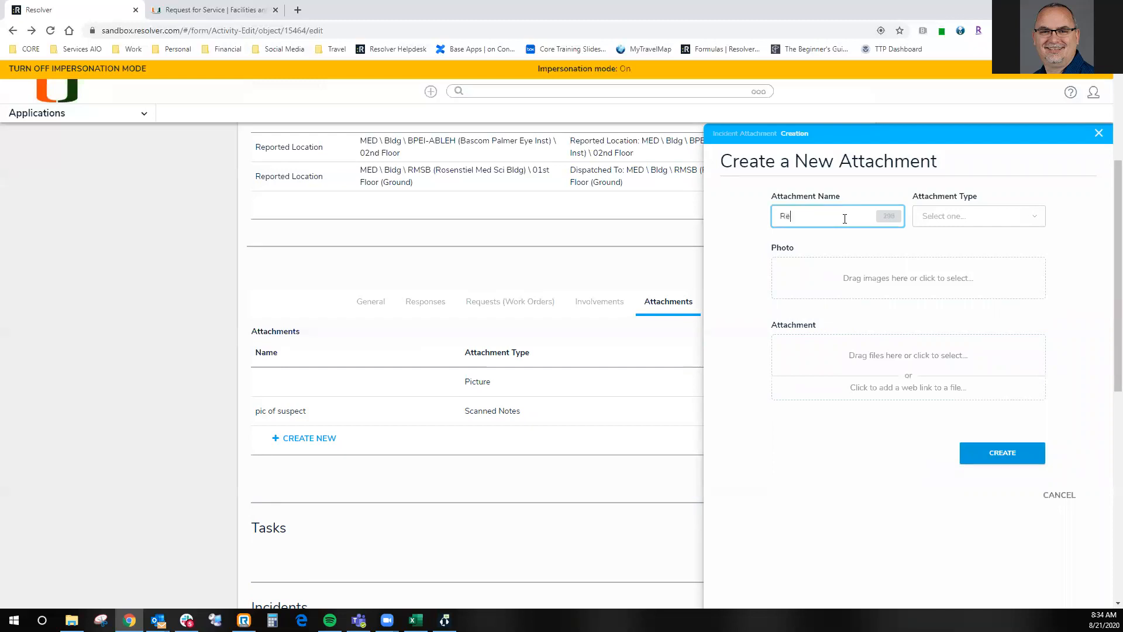
pyautogui.write('olver home page')
pyautogui.press('Tab')
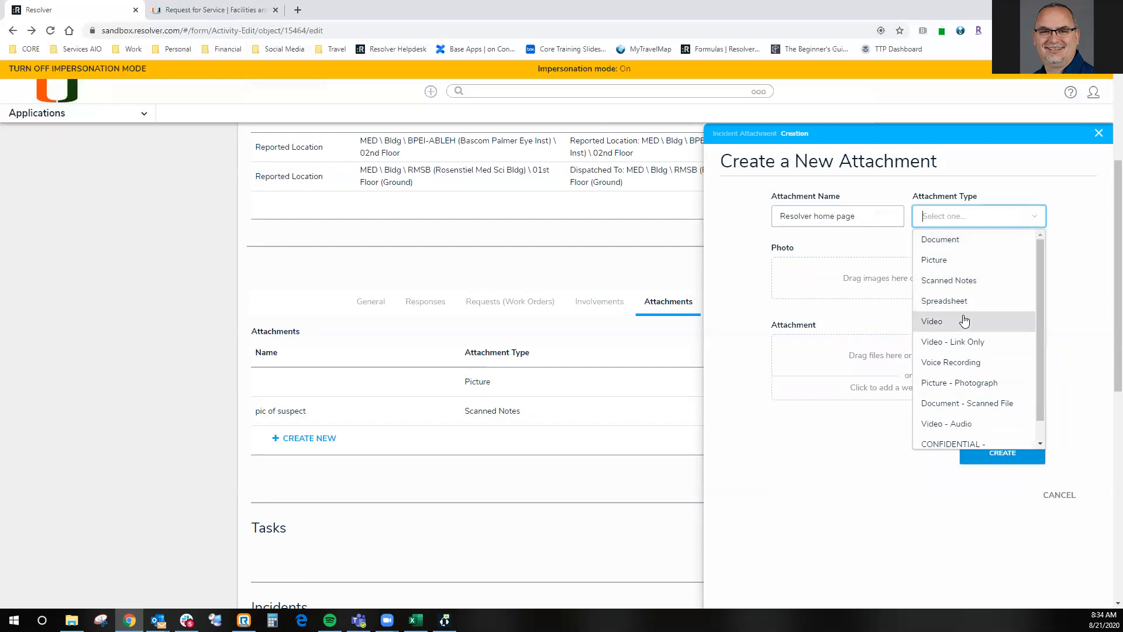
pyautogui.scroll(-2, 964, 323)
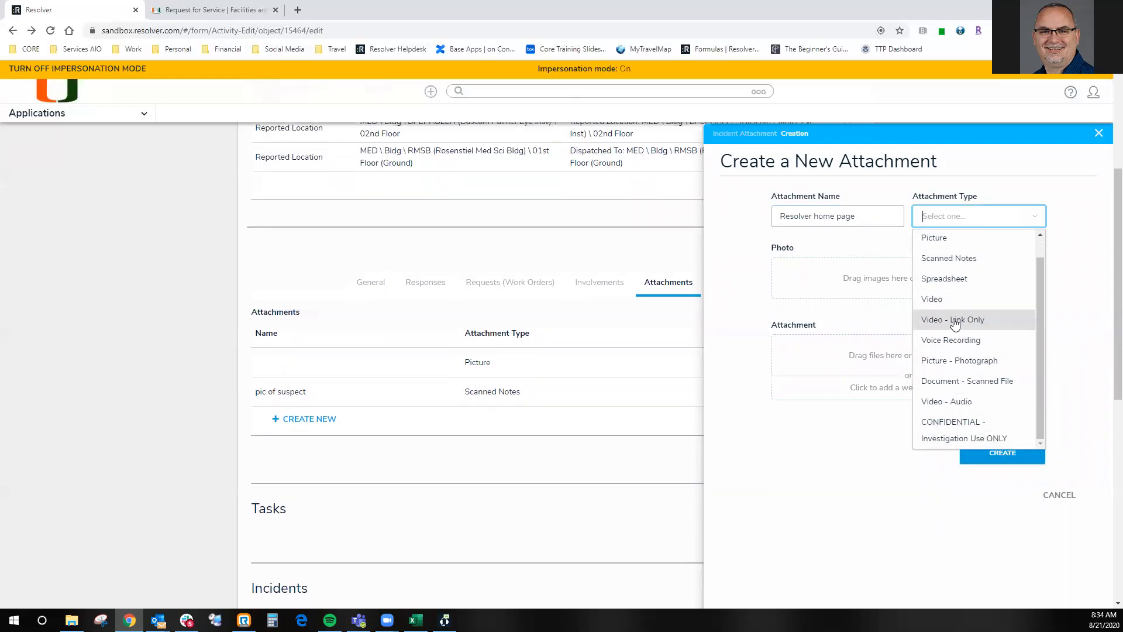
pyautogui.scroll(1, 954, 323)
pyautogui.click(945, 239)
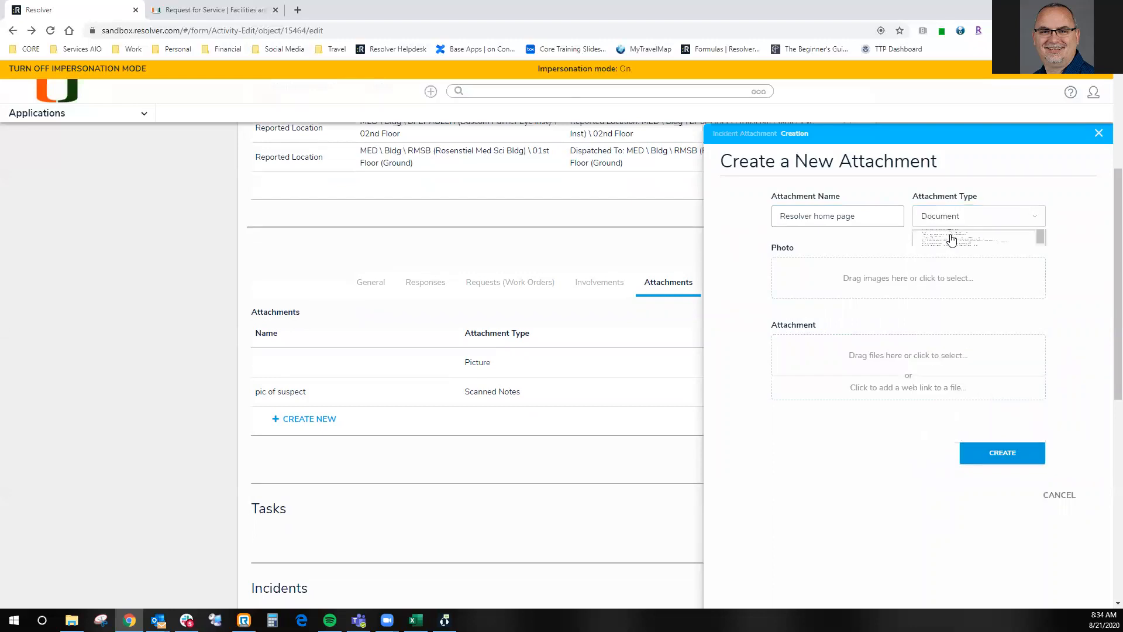
pyautogui.click(909, 385)
pyautogui.click(870, 437)
pyautogui.write('Resolver')
pyautogui.press('Tab')
pyautogui.write('w')
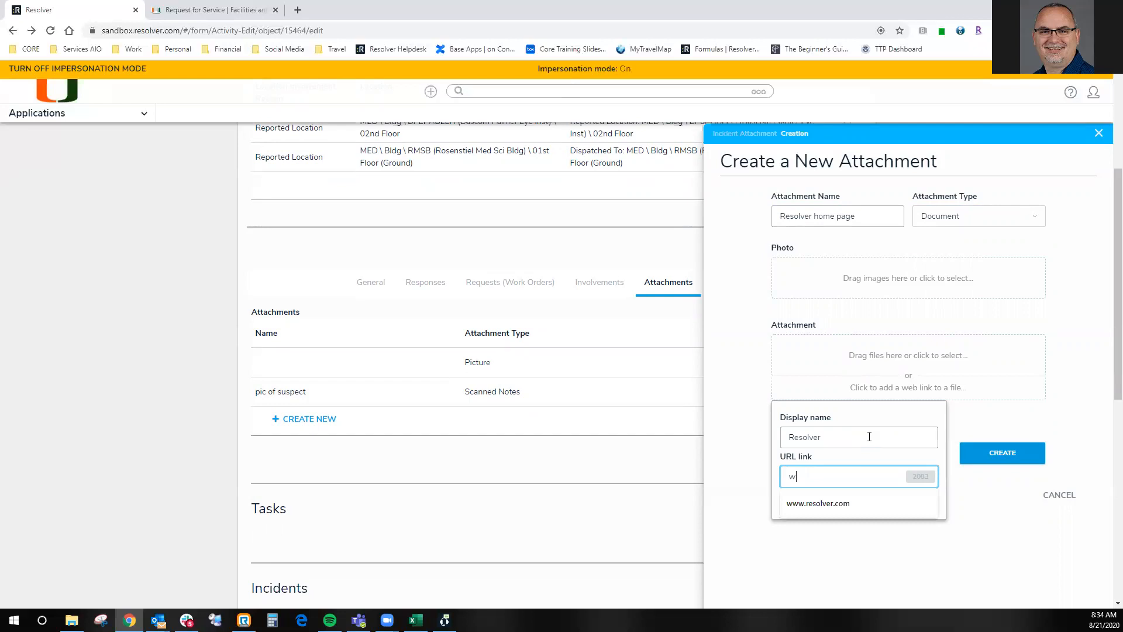
pyautogui.write('ww')
pyautogui.press('Down')
pyautogui.press('Return')
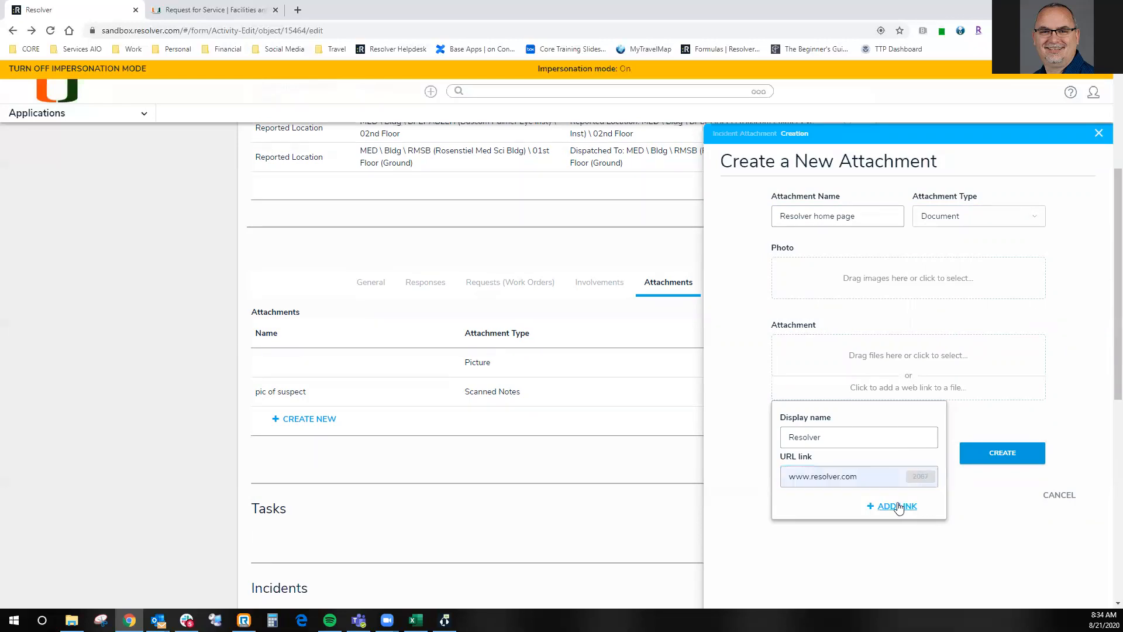
pyautogui.click(896, 507)
pyautogui.click(1009, 476)
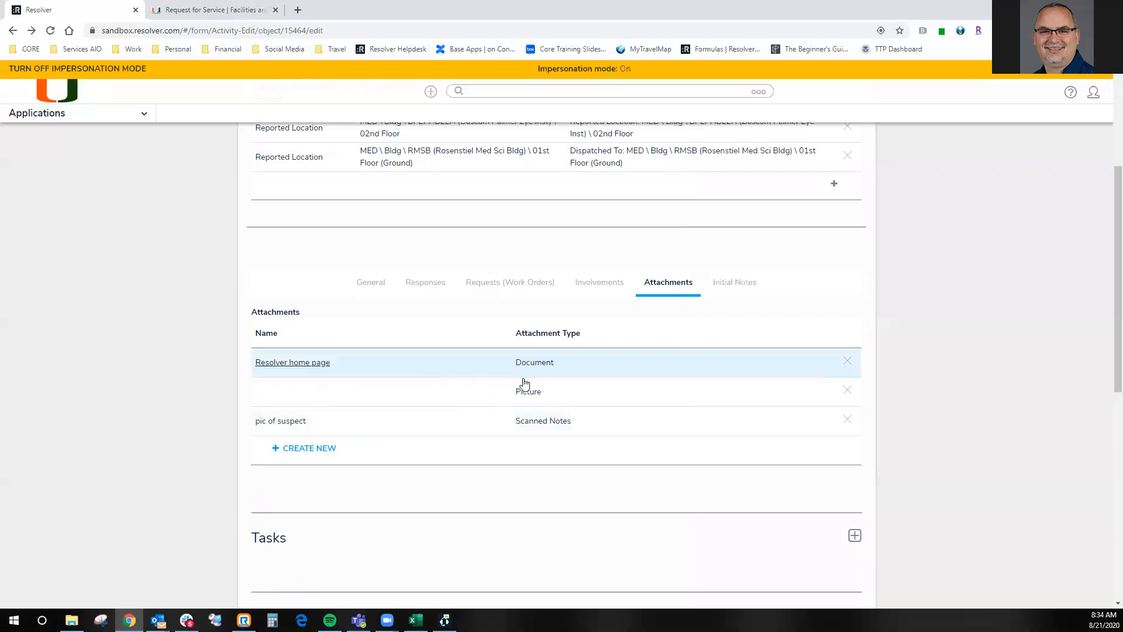
# - Inspect the Resolver home page attachment's link, copy its URL into the other tab's address bar without loading it, and close the attachment
pyautogui.click(457, 368)
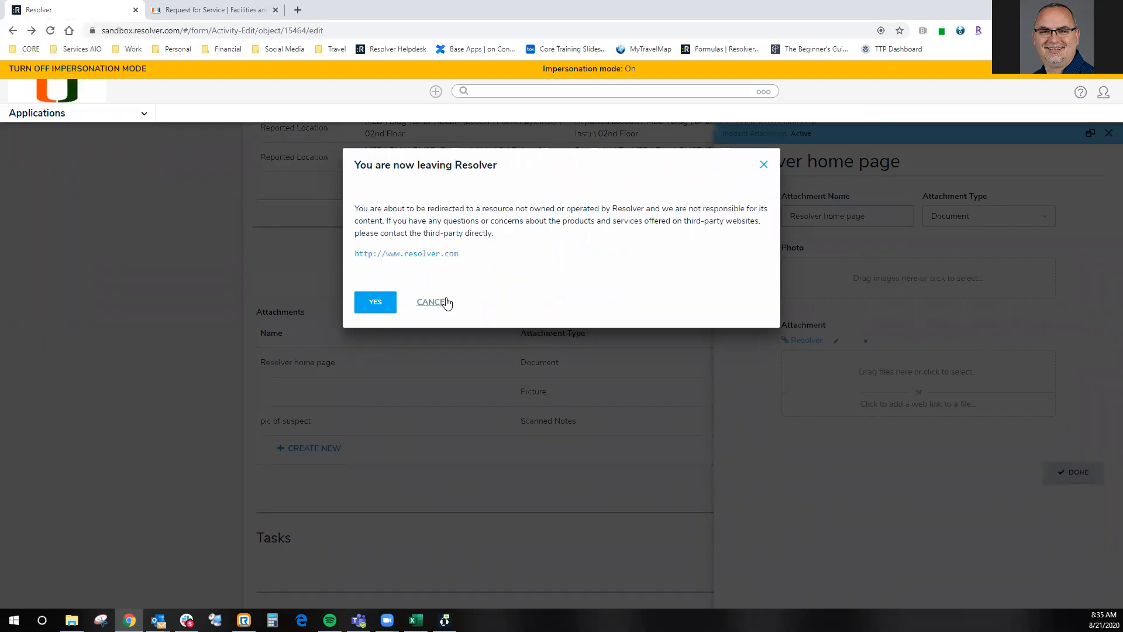
pyautogui.moveTo(465, 255); pyautogui.dragTo(352, 257)
pyautogui.hotkey('ctrl', 'c')
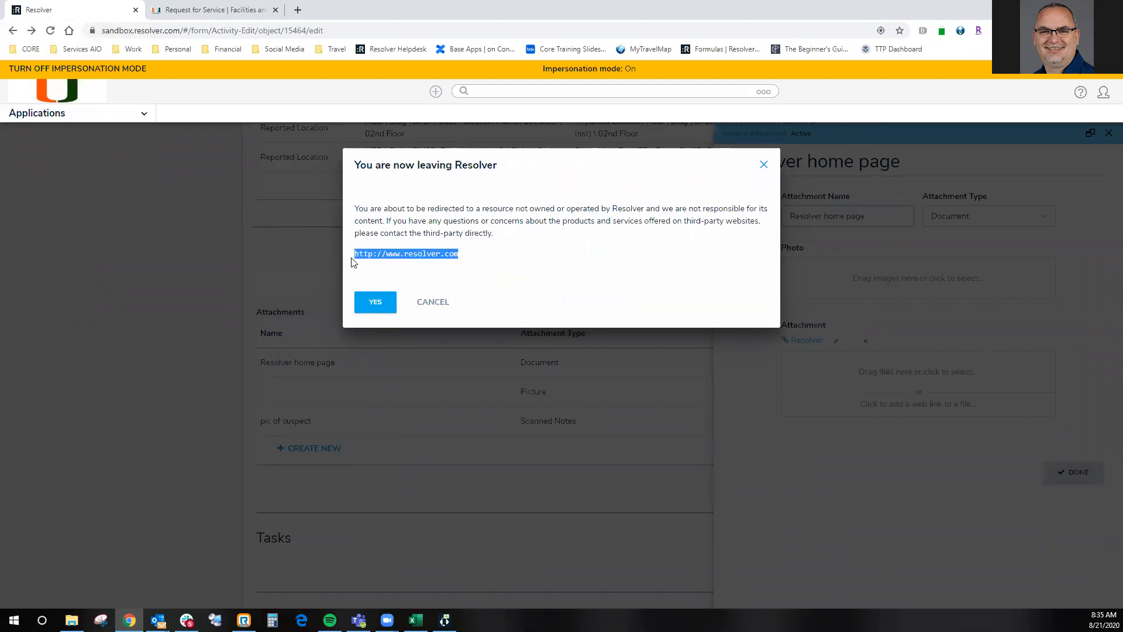
pyautogui.click(434, 306)
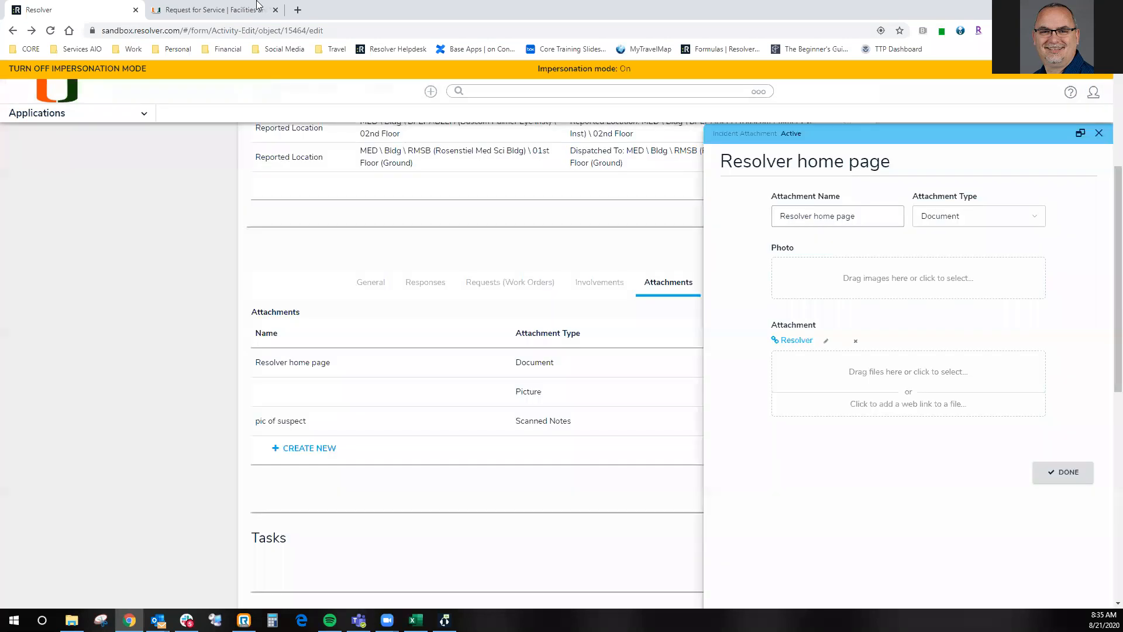
pyautogui.click(210, 10)
pyautogui.click(239, 32)
pyautogui.hotkey('ctrl', 'v')
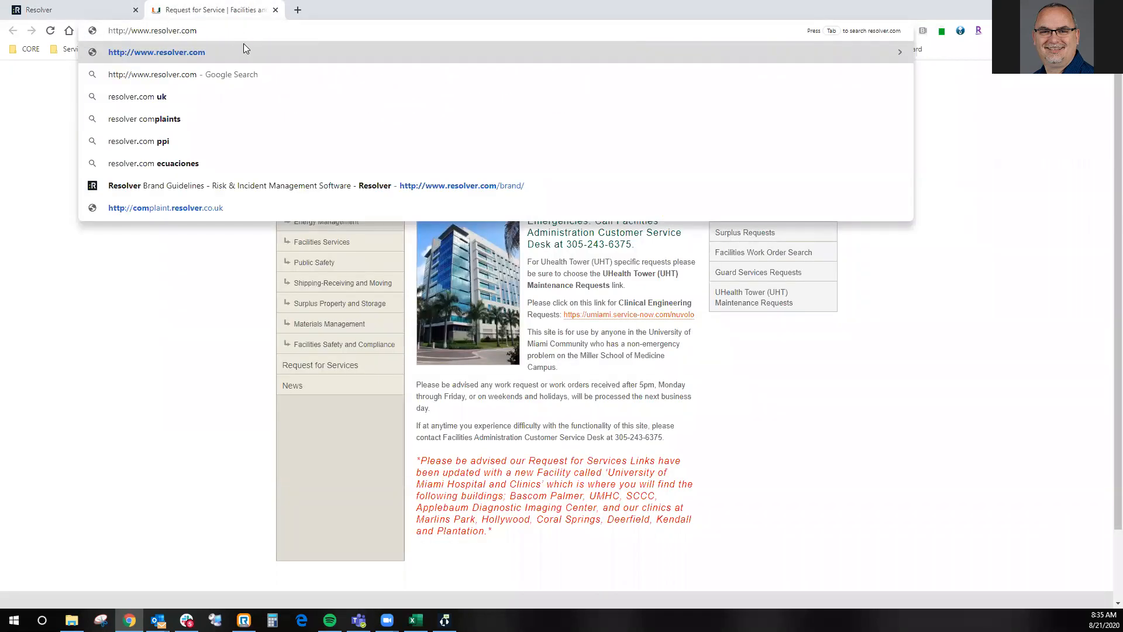
pyautogui.click(78, 10)
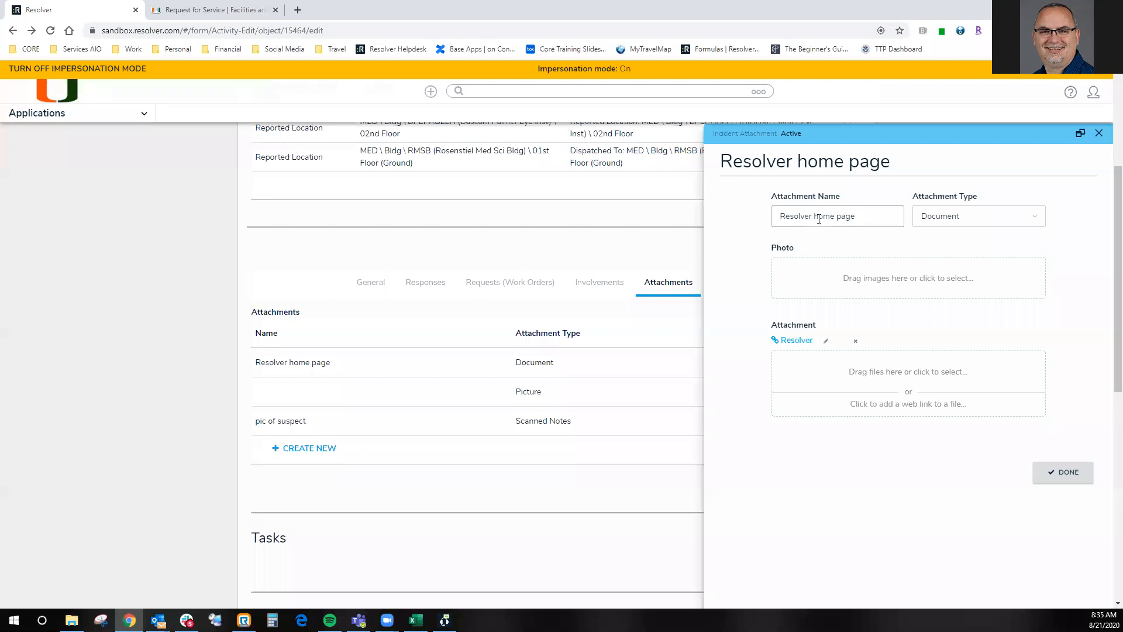
pyautogui.click(1070, 481)
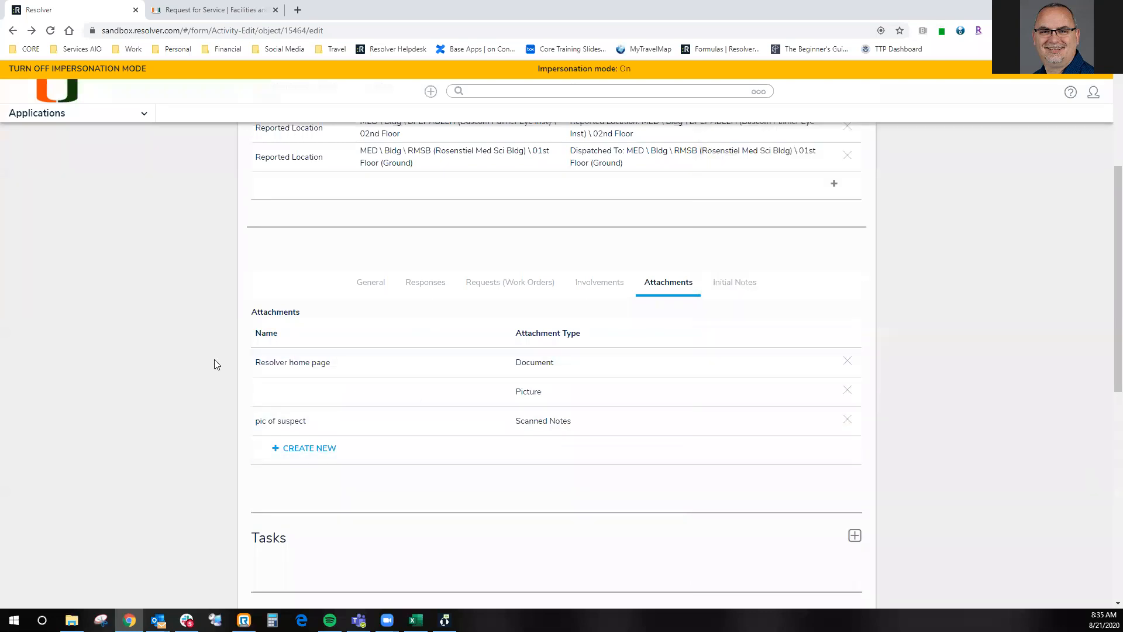
# - View the activity's Initial Notes, and expand the Tasks section below them
pyautogui.scroll(1, 217, 359)
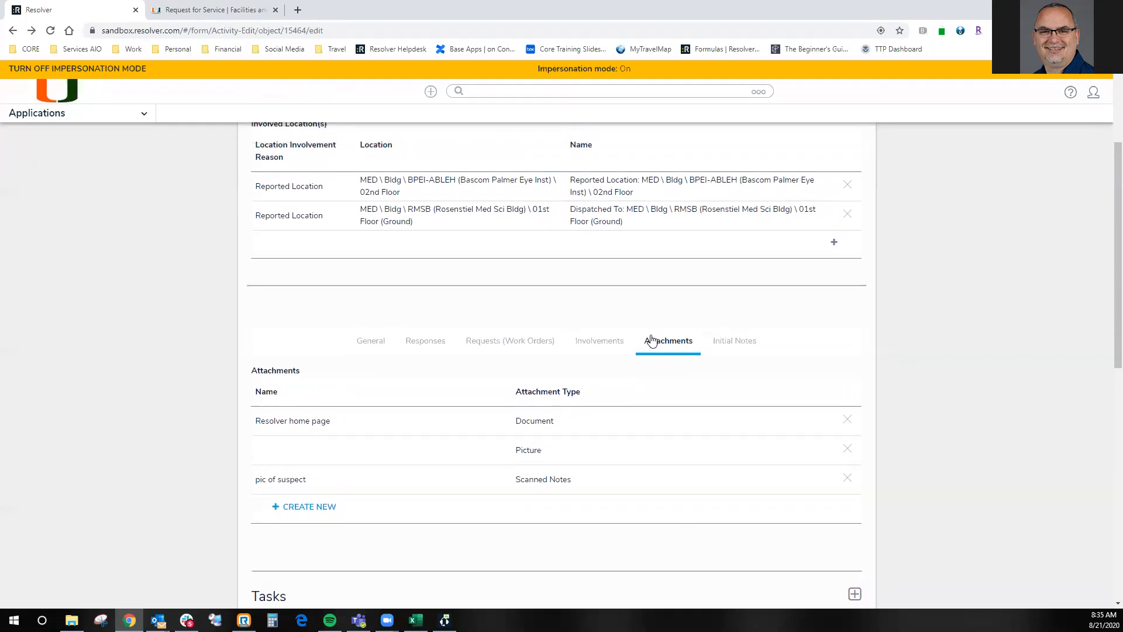
pyautogui.click(734, 348)
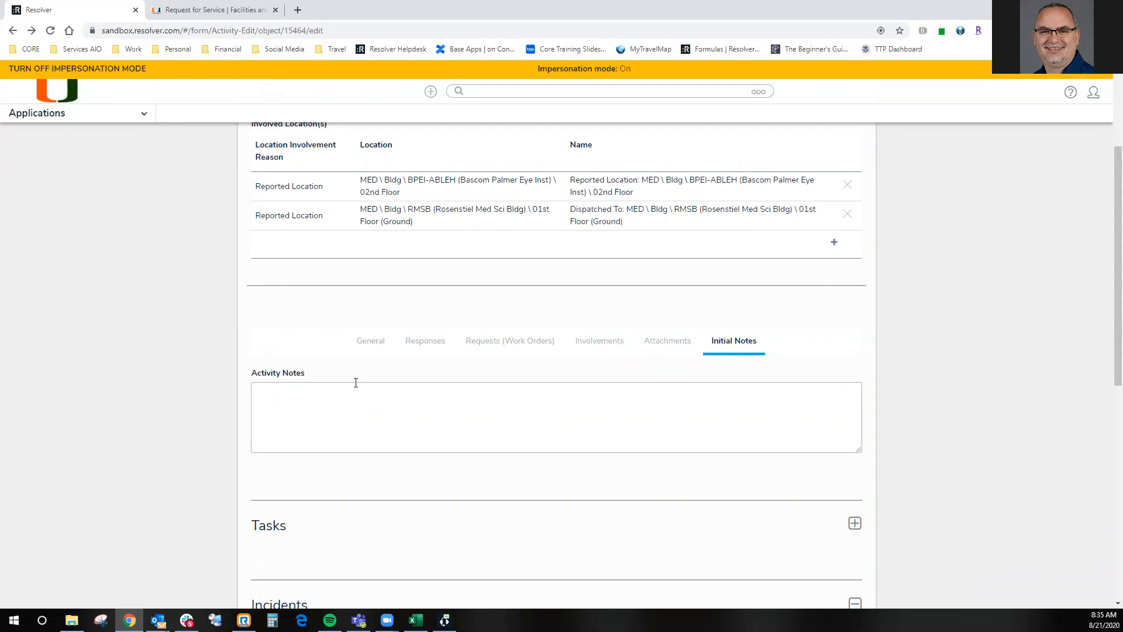
pyautogui.scroll(-3, 356, 383)
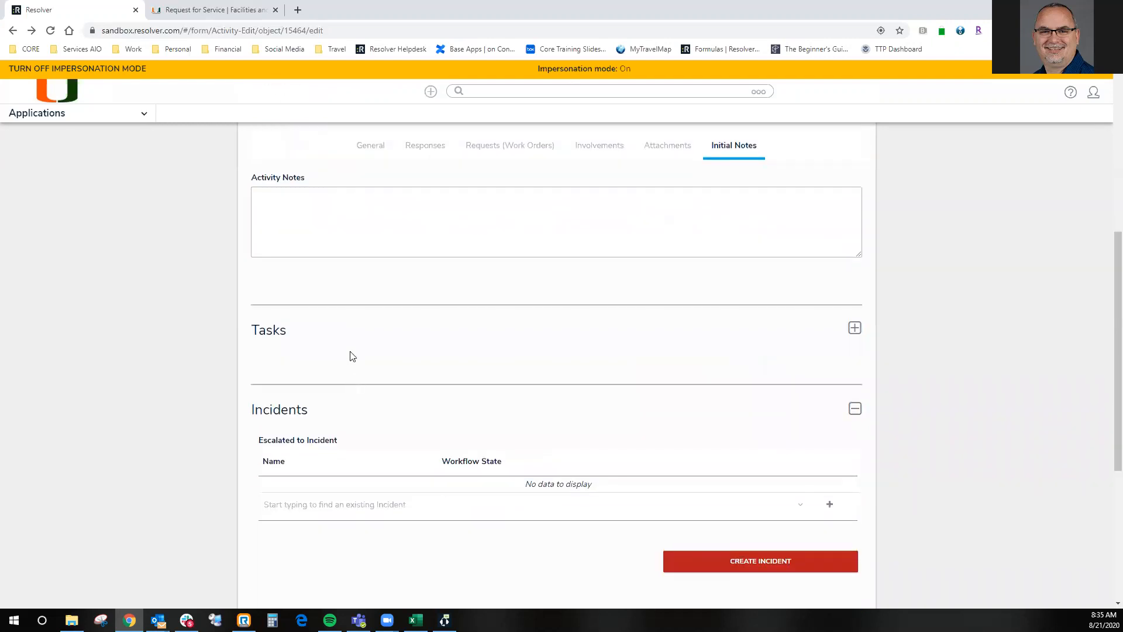
pyautogui.click(633, 333)
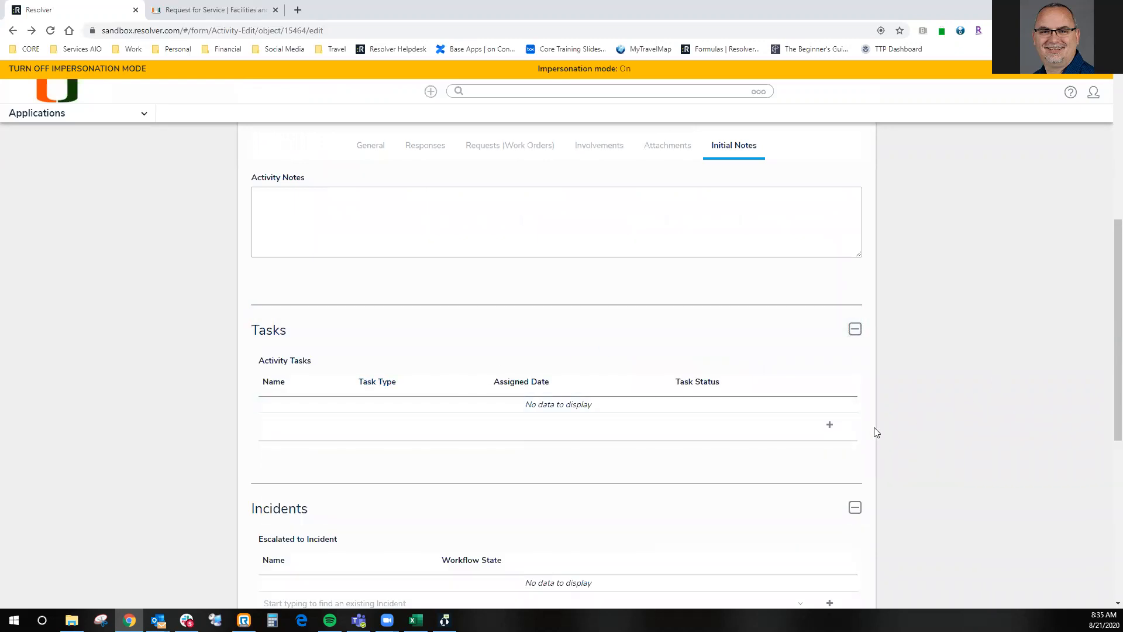
# - Start a new activity task of type Interview, named as a request for the colleague's help with interview
pyautogui.click(830, 427)
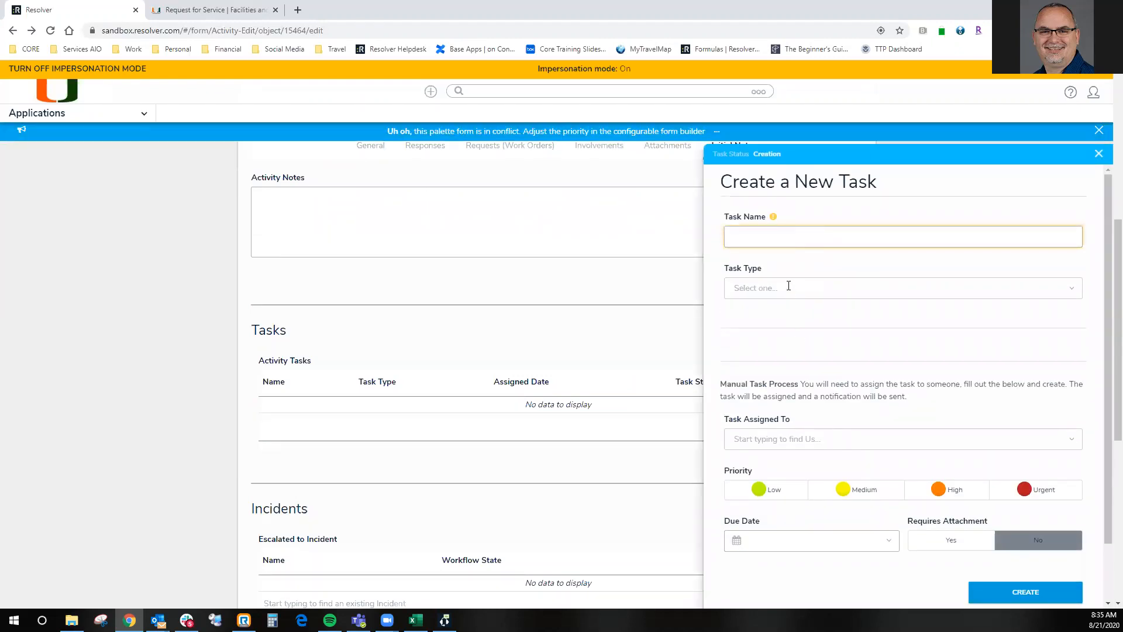
pyautogui.click(791, 235)
pyautogui.write('Ne')
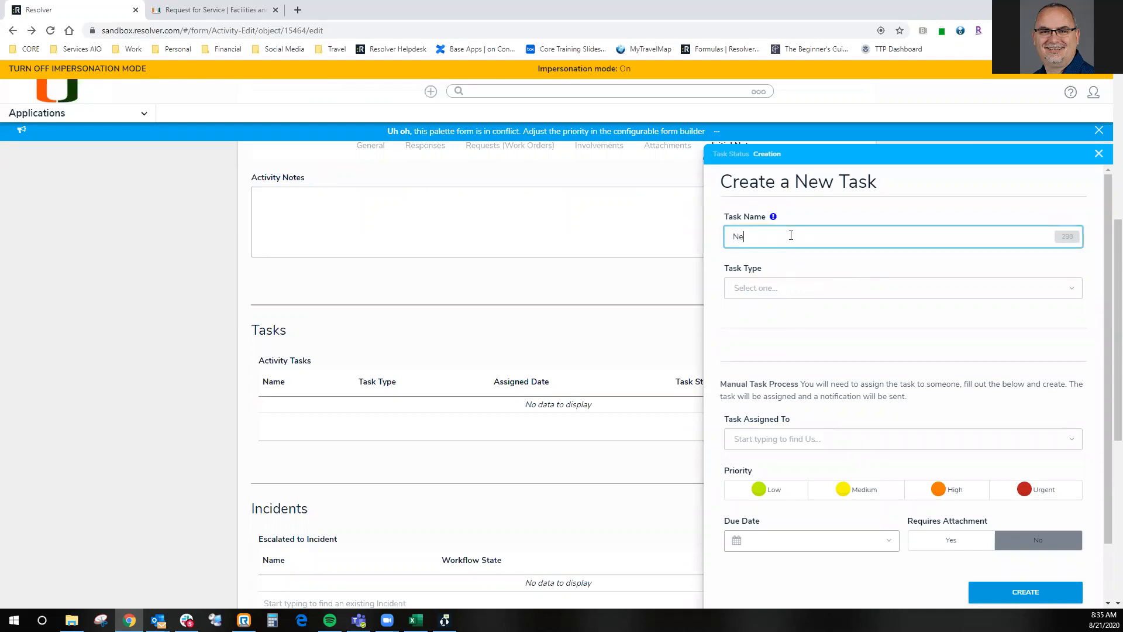
pyautogui.write("ed Pat's help with interview")
pyautogui.click(745, 289)
pyautogui.click(764, 317)
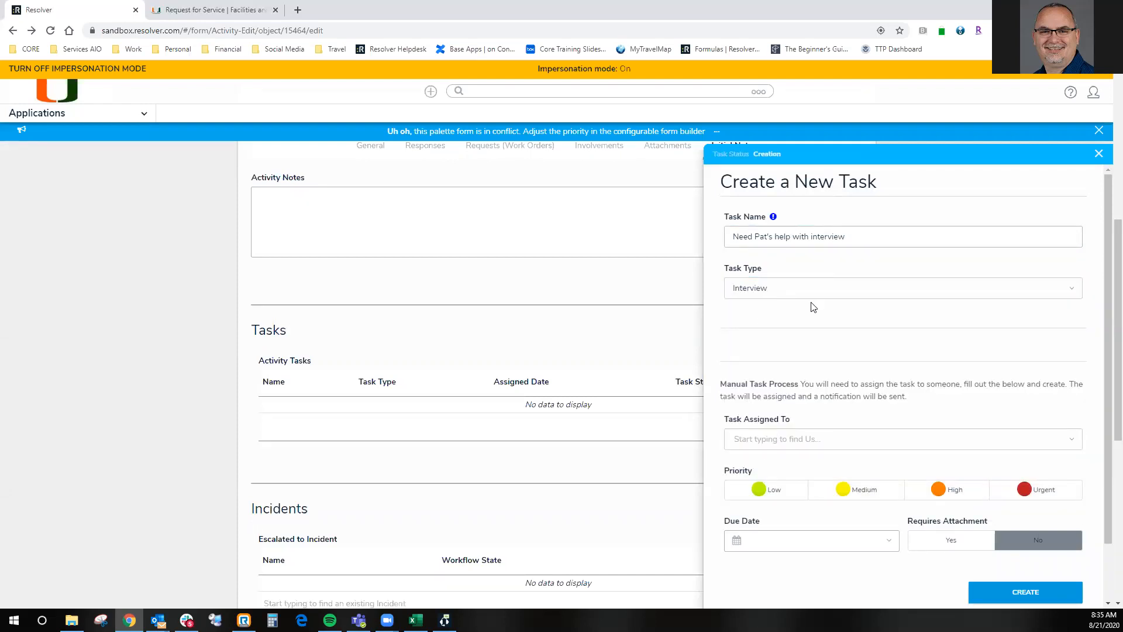
# - Assign the interview task to the colleague, with High priority and a due date of August 28, 2020
pyautogui.click(782, 446)
pyautogui.write('pat')
pyautogui.click(785, 465)
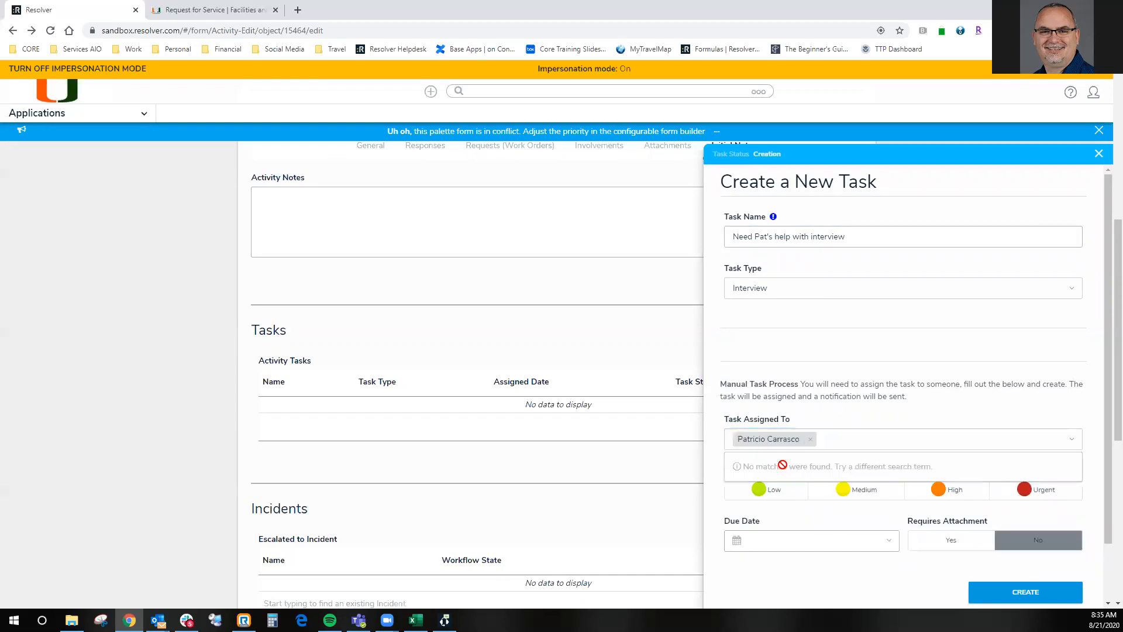
pyautogui.click(760, 494)
pyautogui.click(939, 491)
pyautogui.click(848, 538)
pyautogui.scroll(-3, 848, 538)
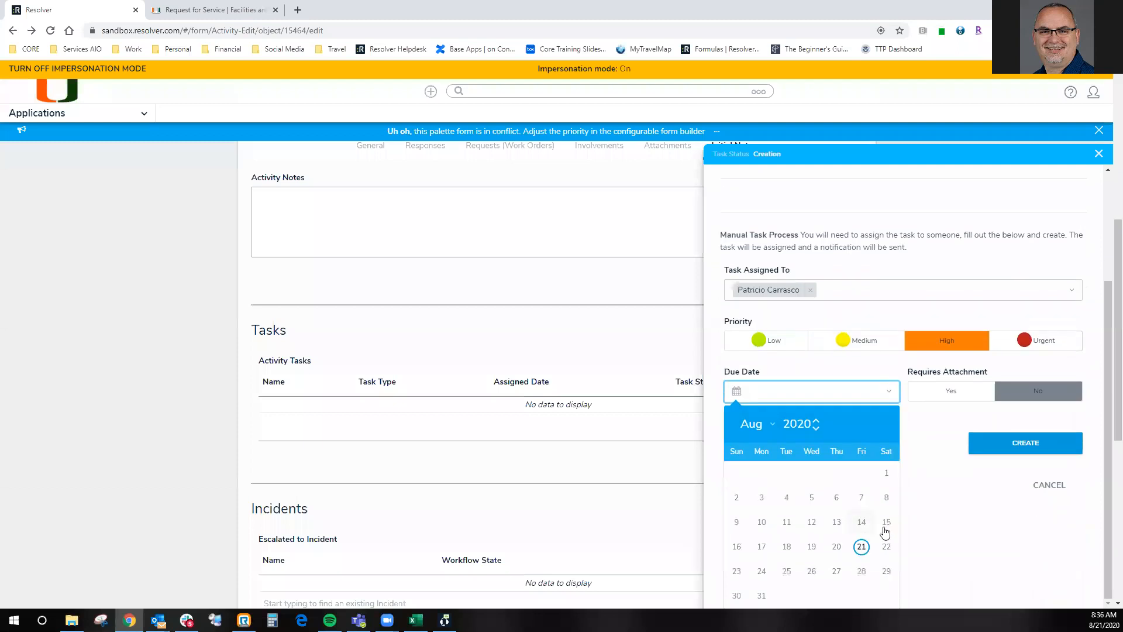
pyautogui.click(861, 571)
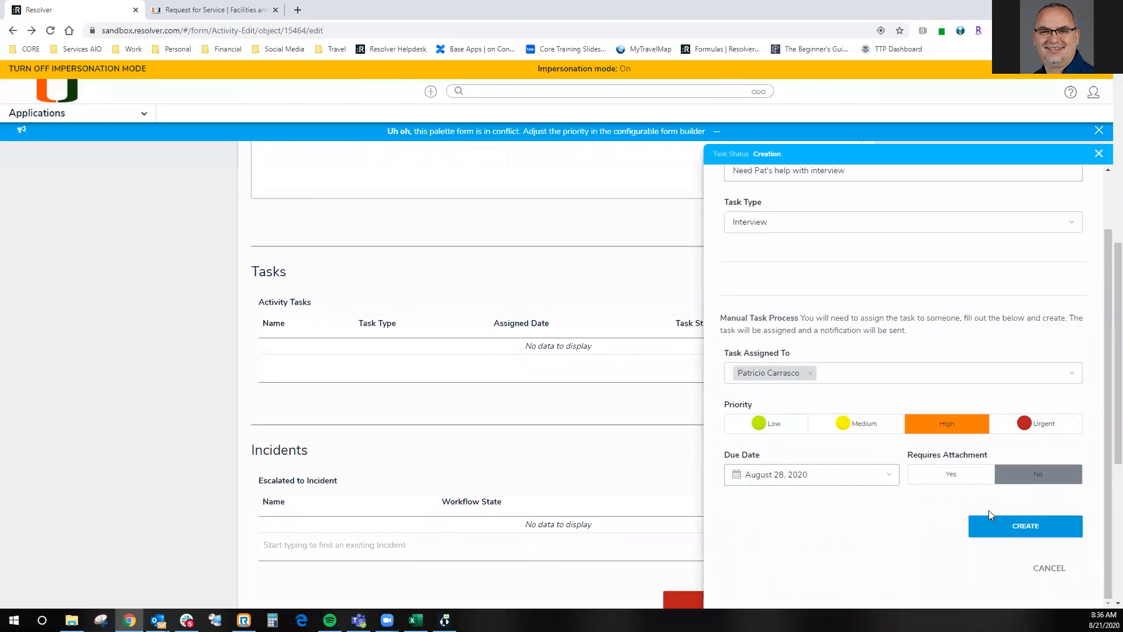
# - Switch Requires Attachment to Yes and back to No, and create the interview task
pyautogui.click(958, 480)
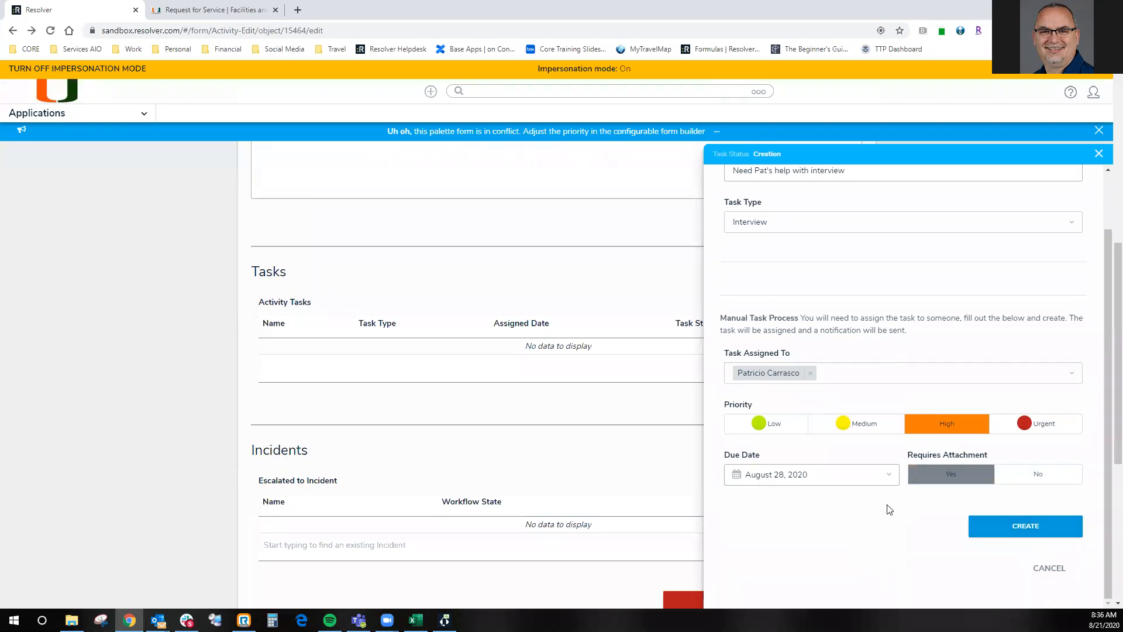
pyautogui.click(1033, 475)
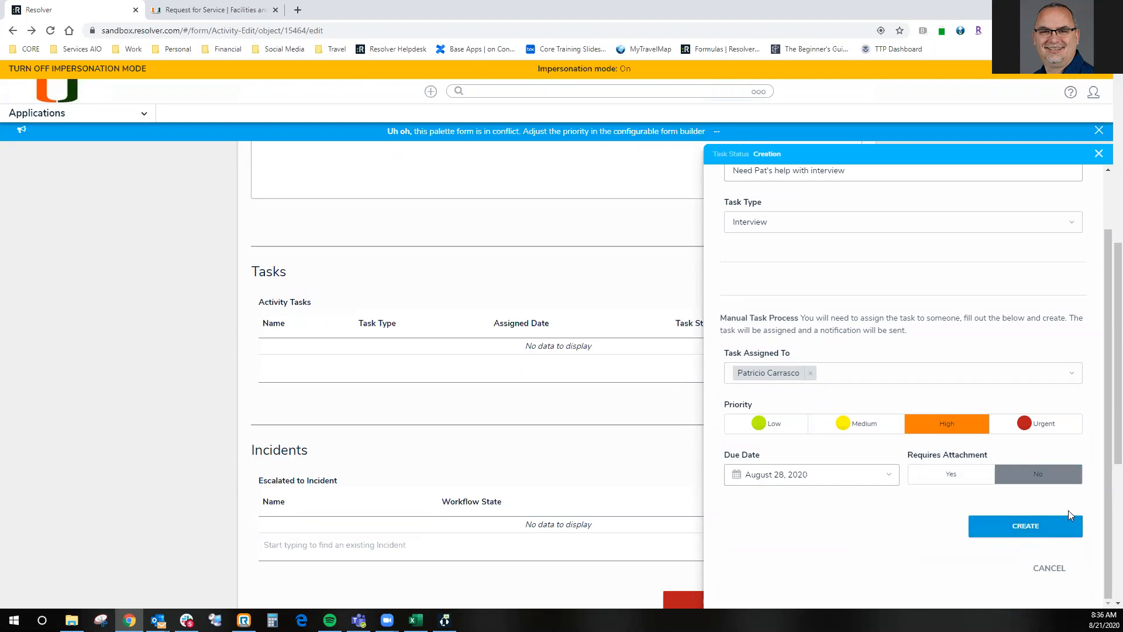
pyautogui.click(1005, 533)
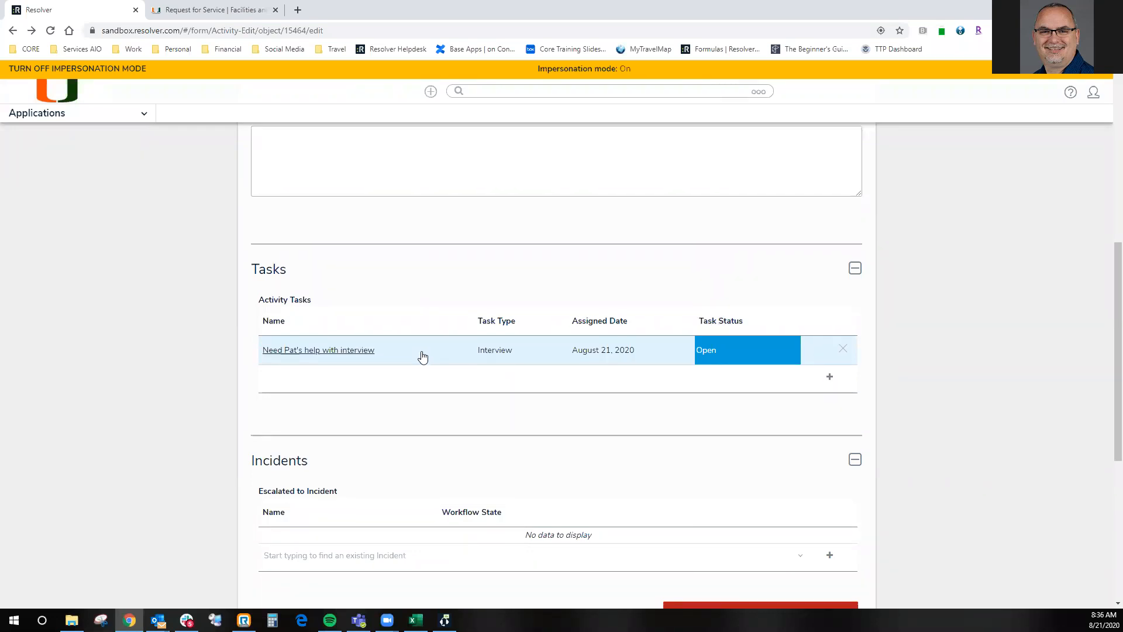
# - Start a second activity task named "test" with the task type Interview
pyautogui.scroll(-1, 421, 354)
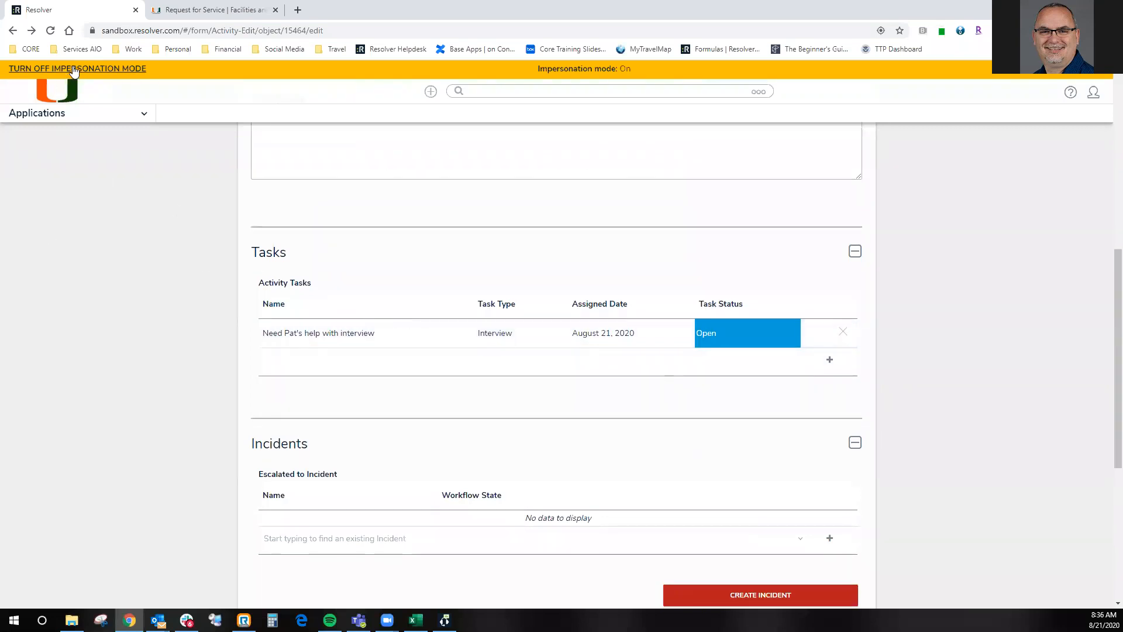
pyautogui.click(831, 361)
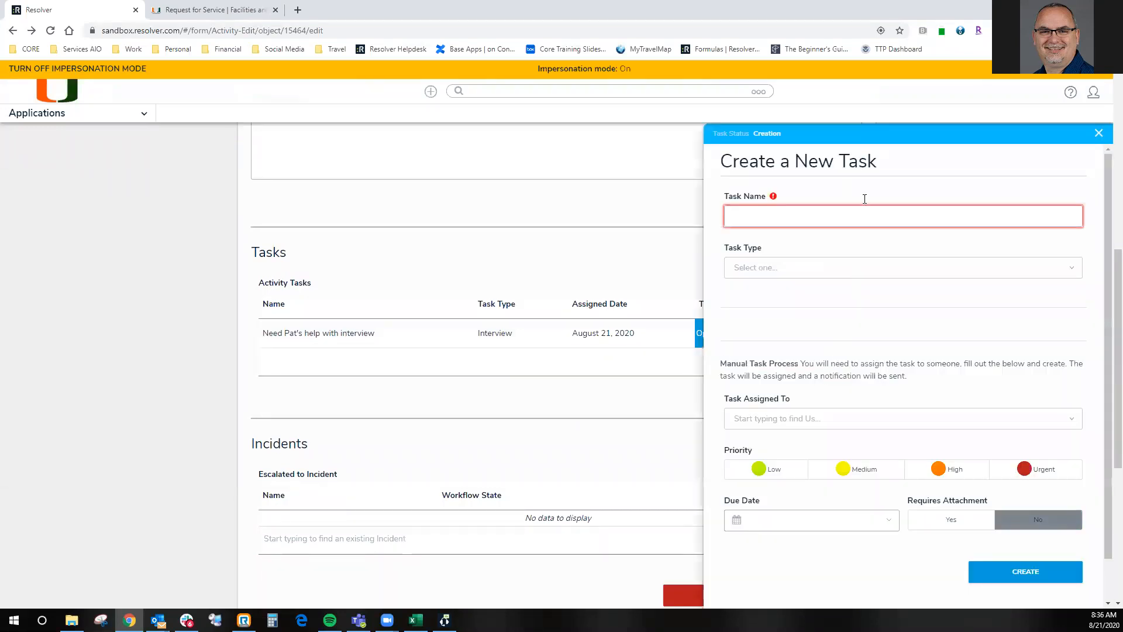
pyautogui.click(857, 222)
pyautogui.write('test')
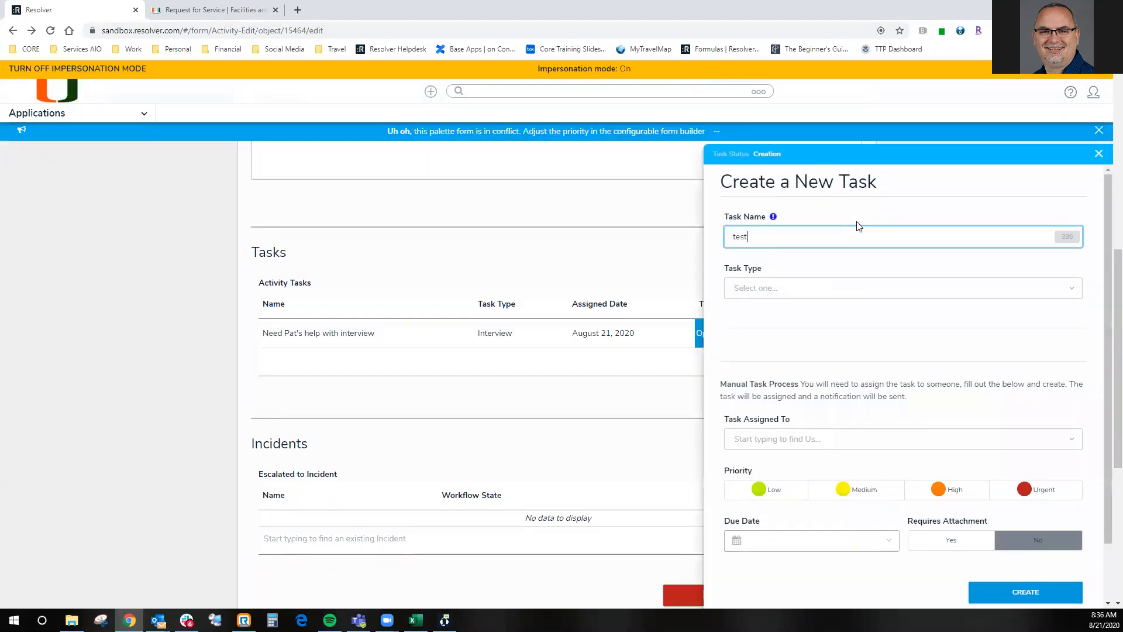
pyautogui.click(834, 287)
pyautogui.click(826, 315)
# - Assign the test task to another user with Medium priority and a due date of August 21, 2020, and create it
pyautogui.click(805, 440)
pyautogui.write('jeff')
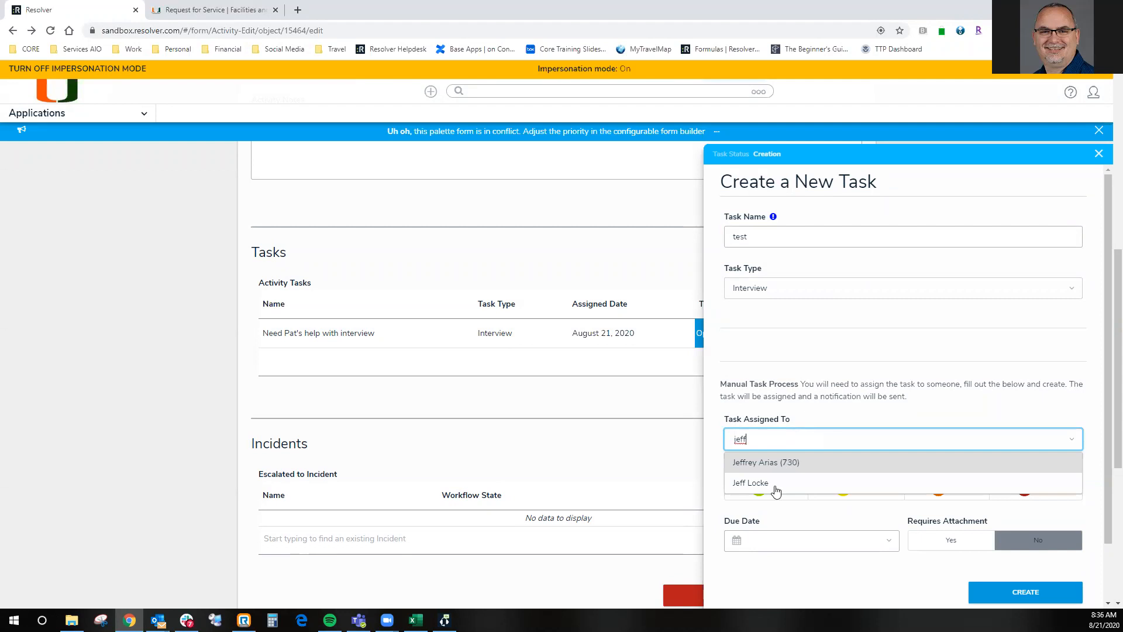
pyautogui.click(775, 486)
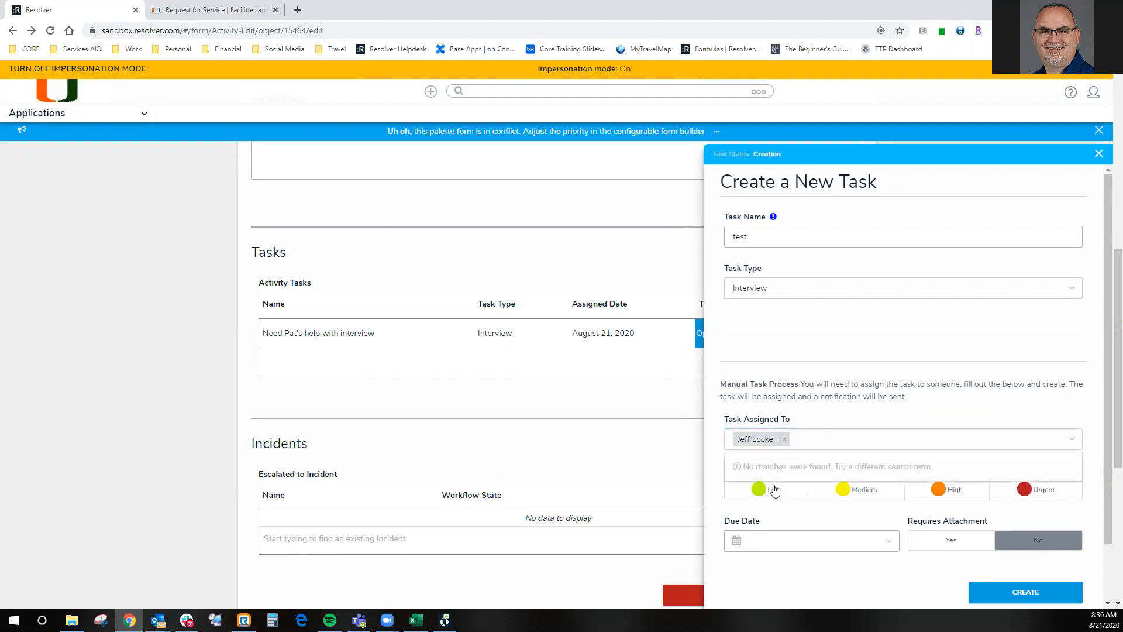
pyautogui.click(872, 490)
pyautogui.click(804, 540)
pyautogui.scroll(-2, 807, 541)
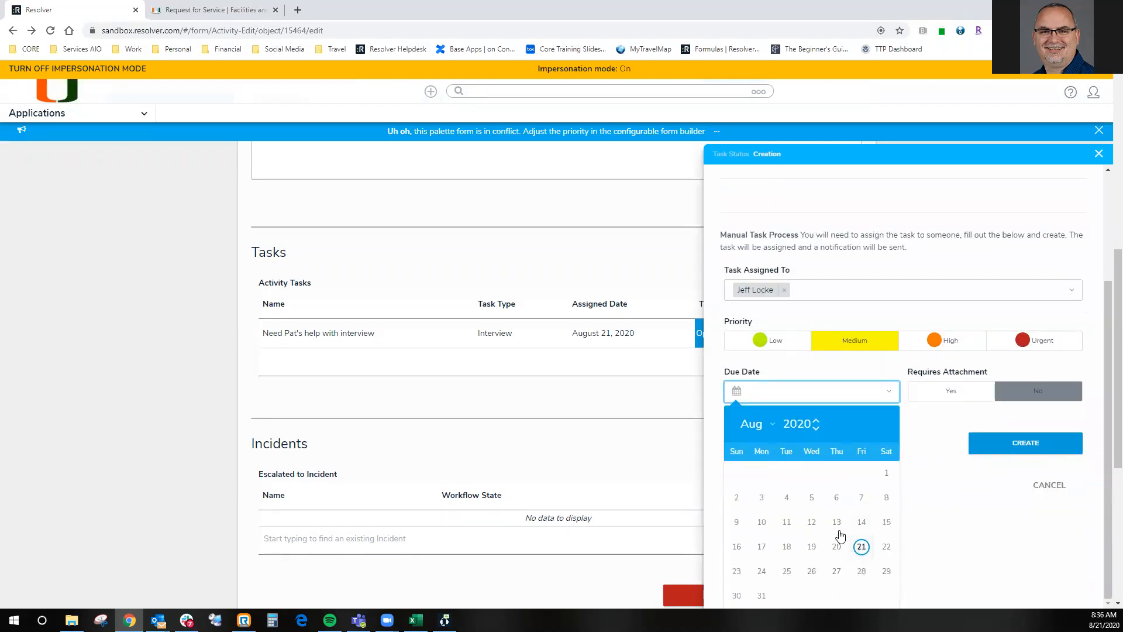
pyautogui.click(859, 544)
pyautogui.click(1015, 528)
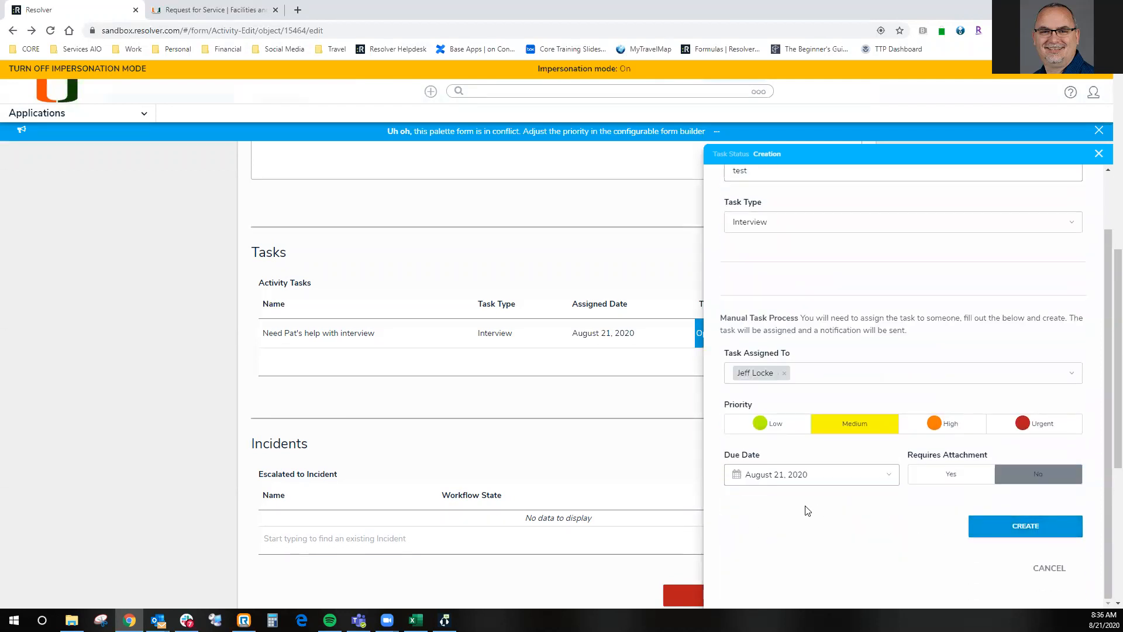
# - Go to the home page's task list and open the assigned task "test"
pyautogui.click(40, 89)
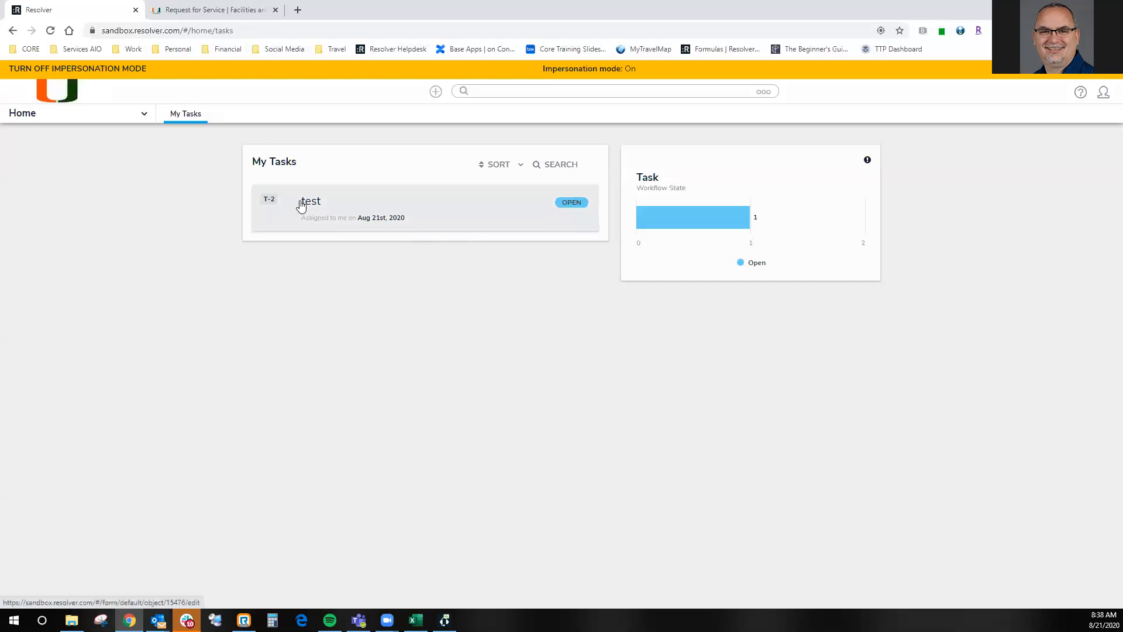
pyautogui.click(380, 212)
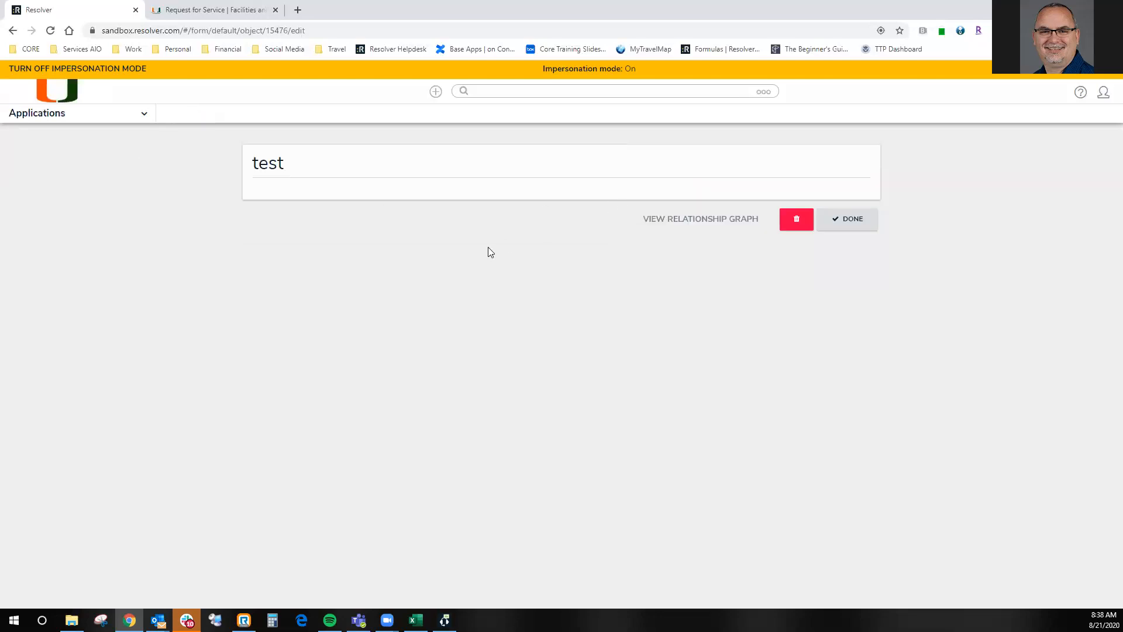
# - Enter a task response beginning "here's my comple" for the test task and mark the task complete
pyautogui.scroll(-3, 354, 275)
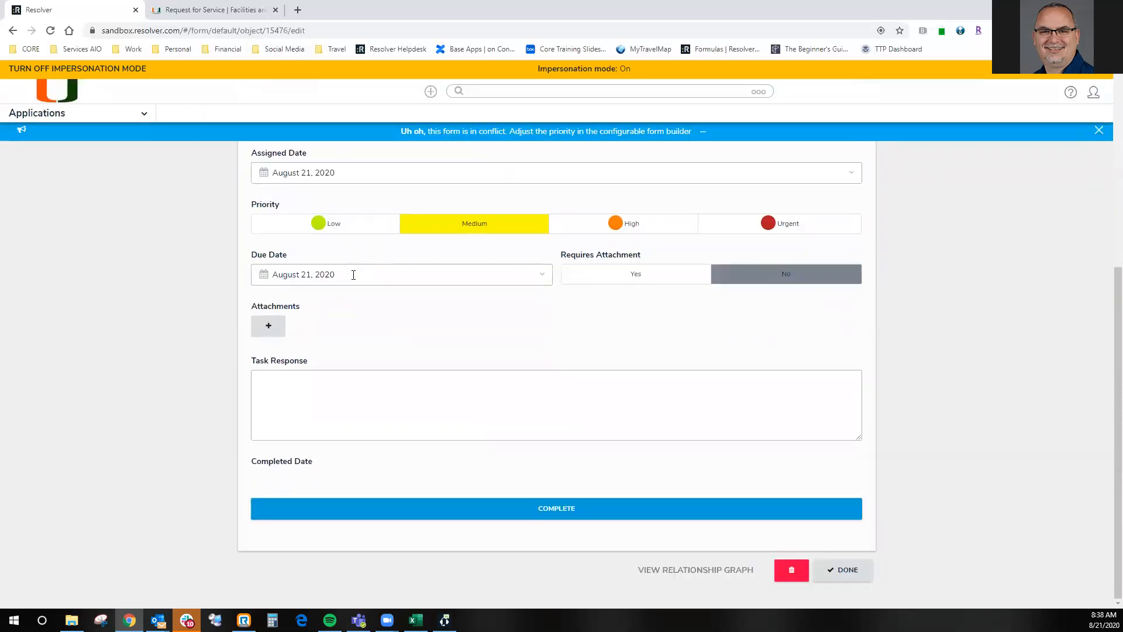
pyautogui.scroll(2, 353, 275)
pyautogui.scroll(-2, 599, 327)
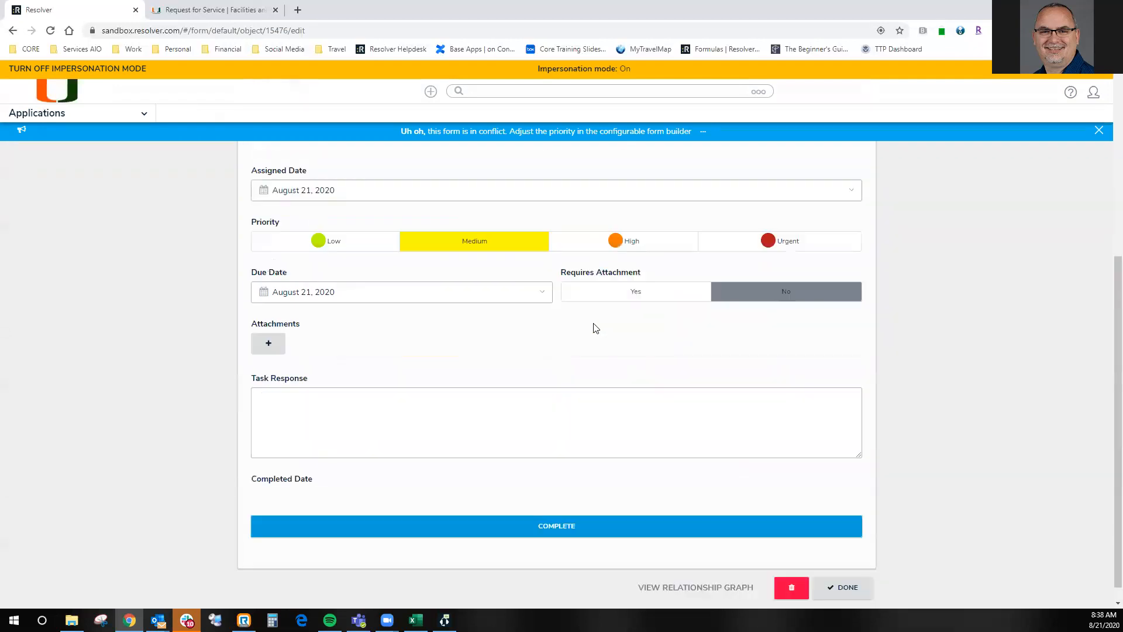
pyautogui.click(335, 384)
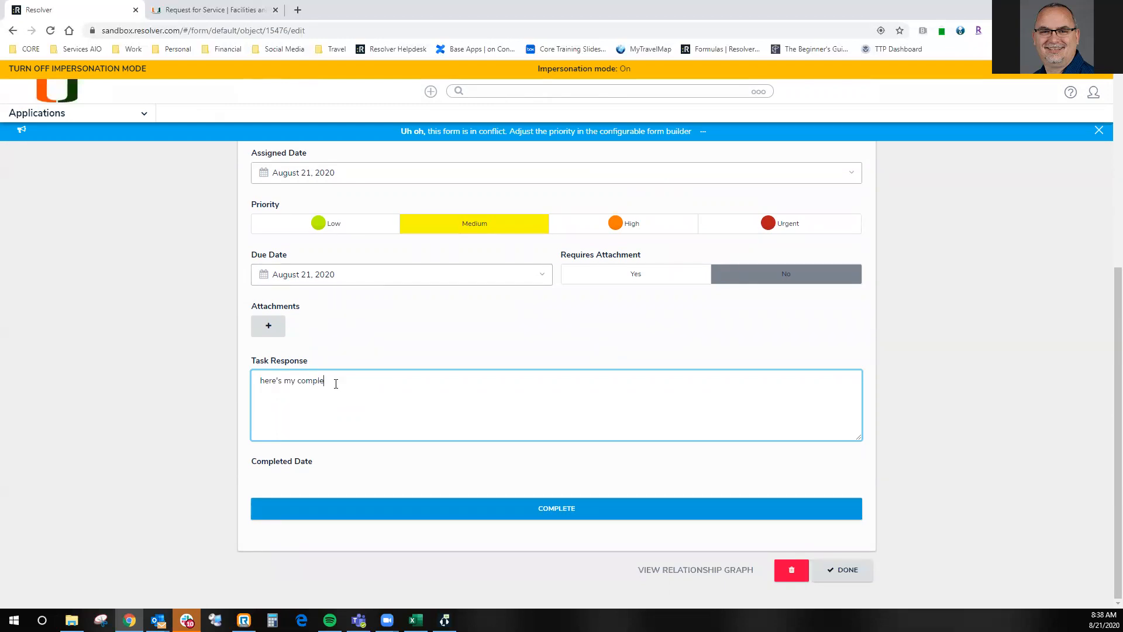
pyautogui.click(524, 510)
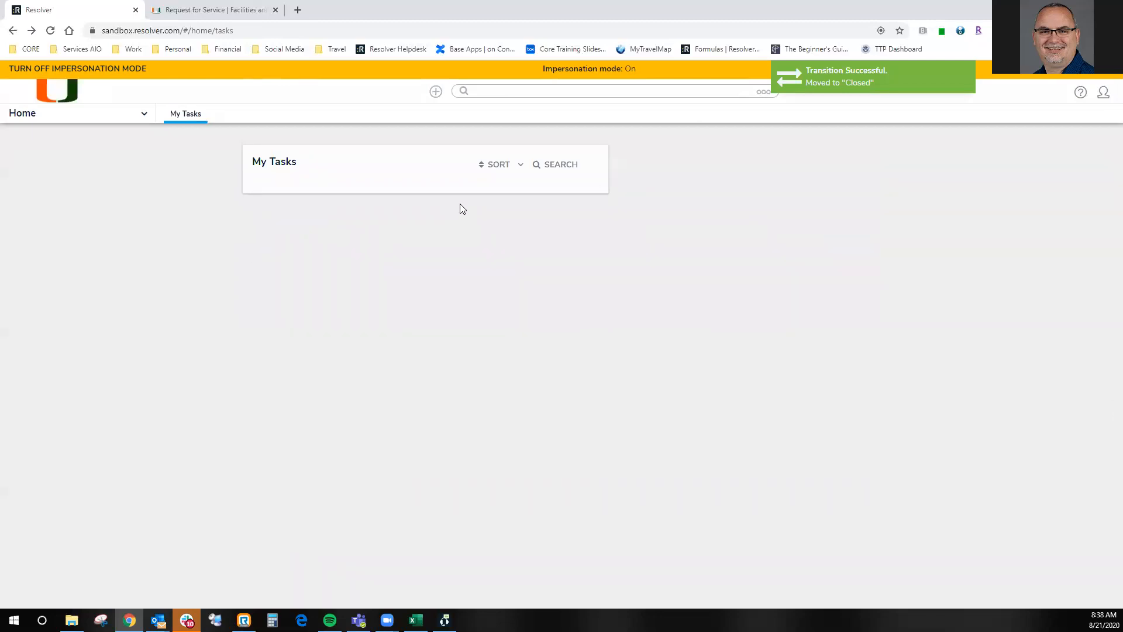
# - Open activity A - 20200821 - A1 full page from Command Center (Dispatching)'s open activity list and review its form through the Incidents section
pyautogui.click(38, 115)
pyautogui.click(45, 183)
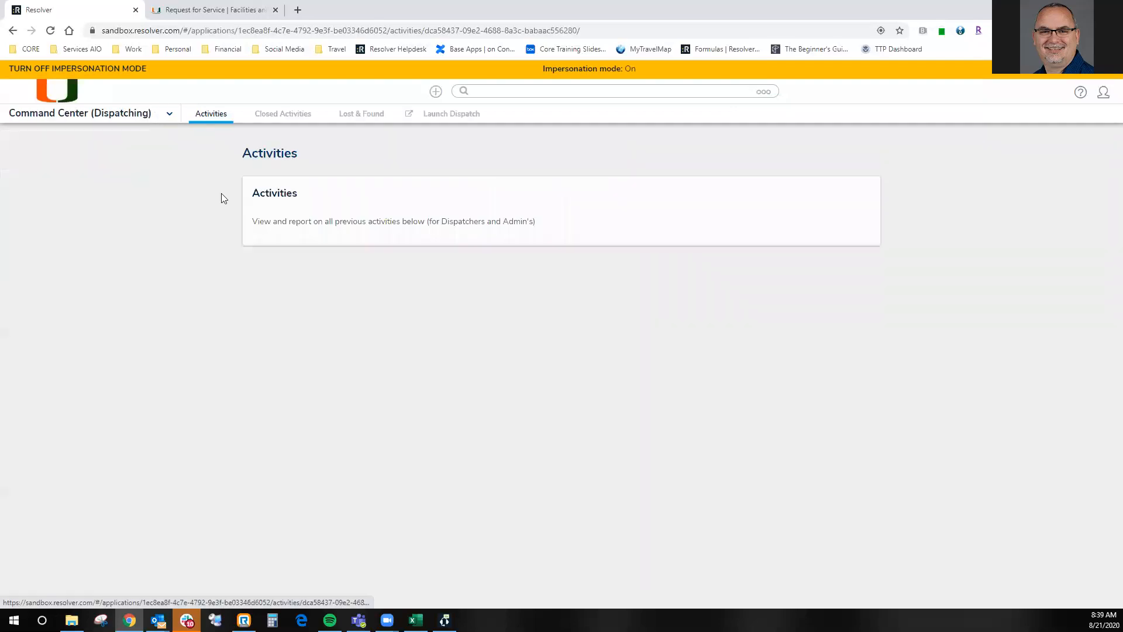
pyautogui.click(344, 335)
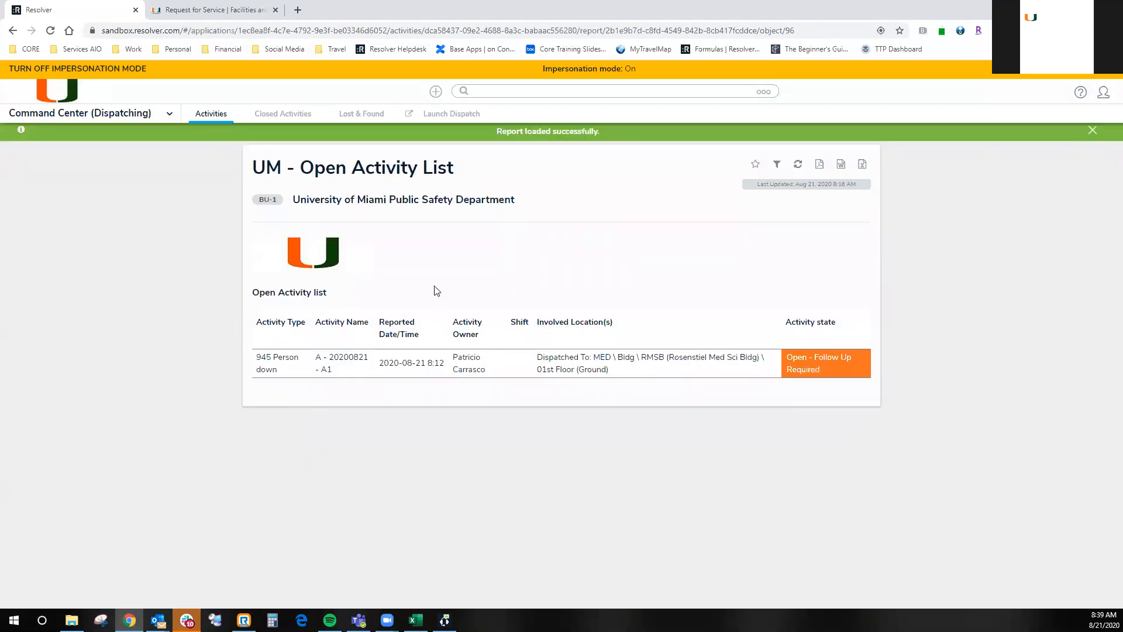
pyautogui.click(583, 372)
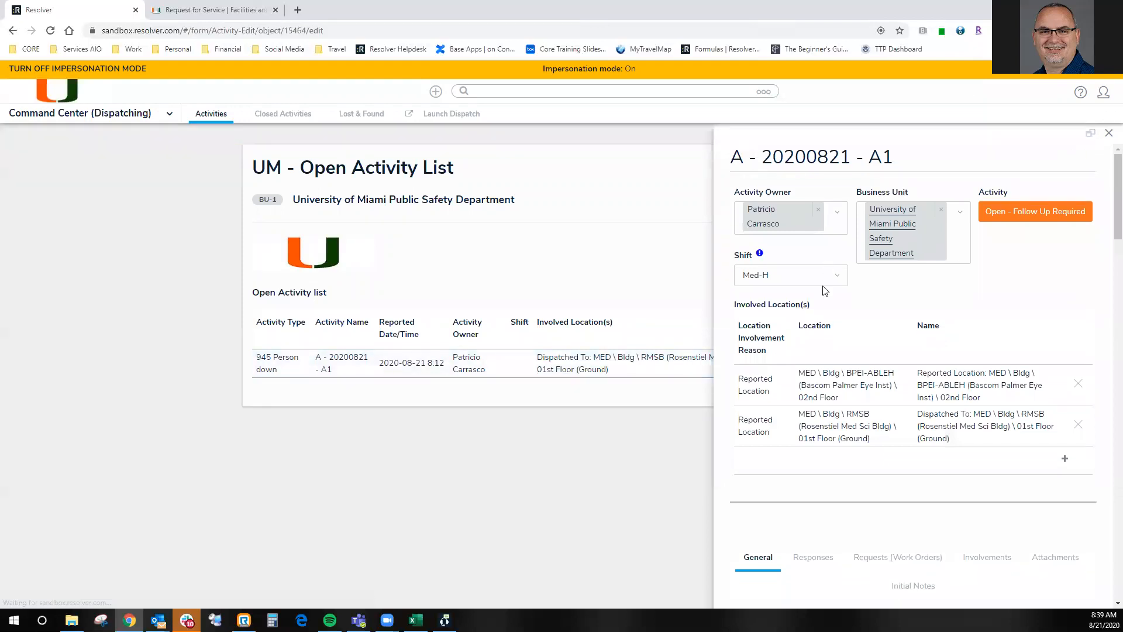
pyautogui.click(1089, 134)
pyautogui.scroll(-5, 748, 378)
pyautogui.scroll(-15, 749, 376)
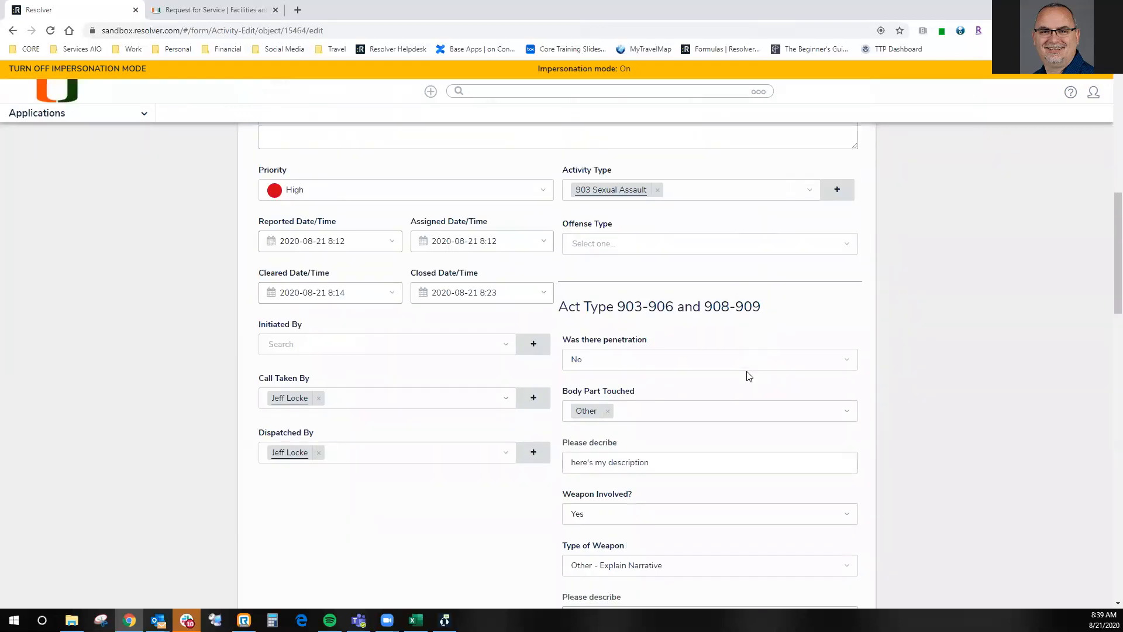
pyautogui.scroll(-10, 748, 376)
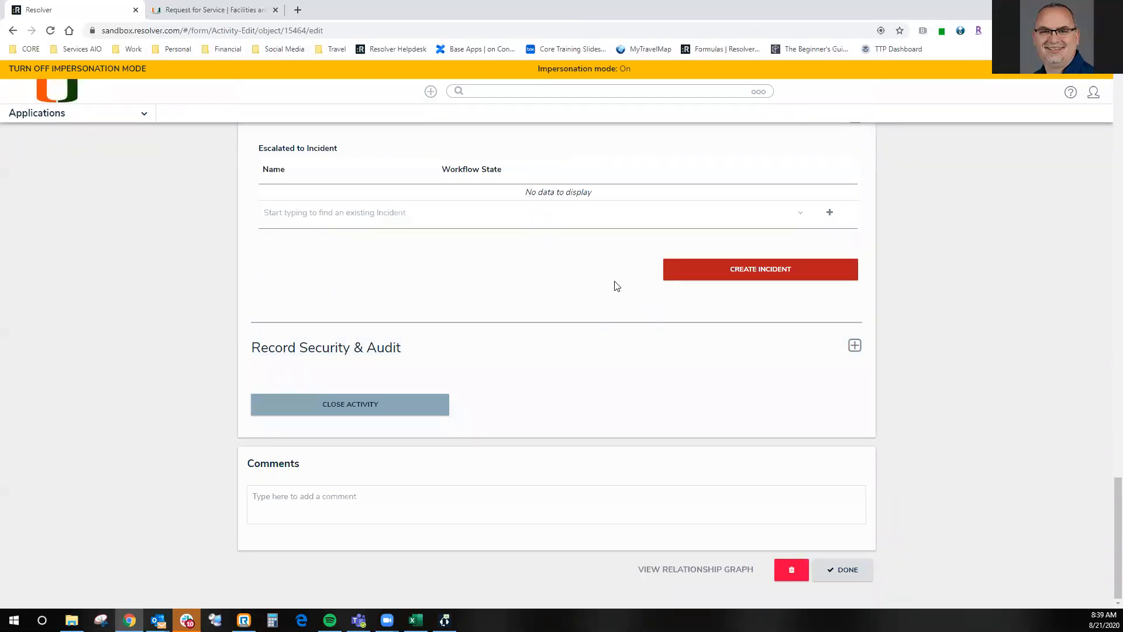
# - Start a new attachment on the activity, add a portrait photo from the My Documents Pictures folder, and discard the attachment
pyautogui.scroll(10, 410, 263)
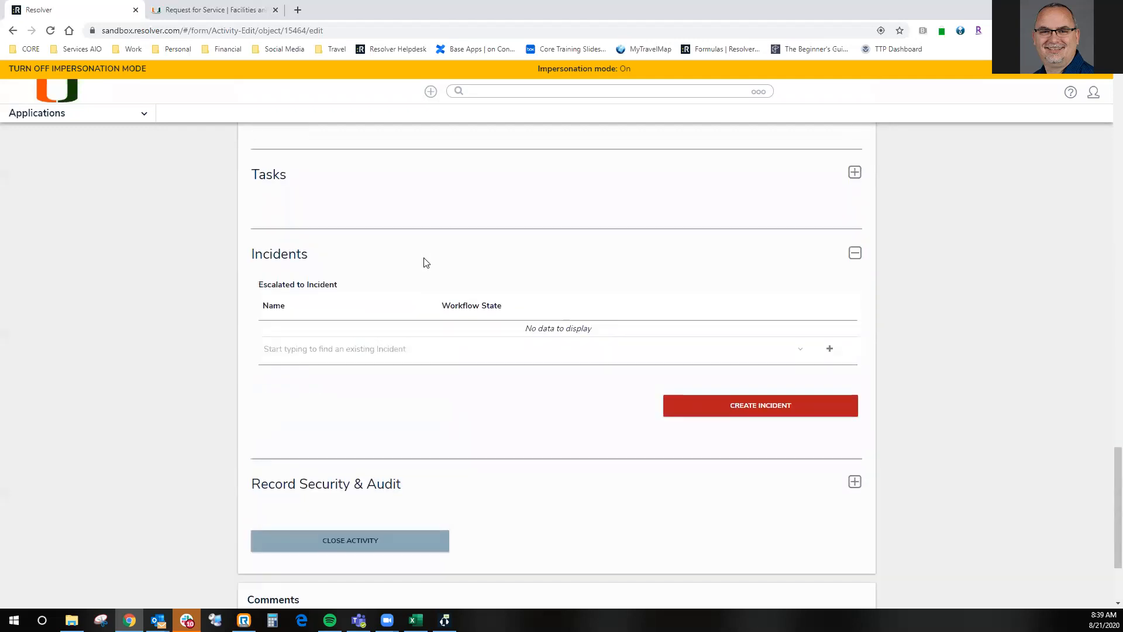
pyautogui.scroll(10, 423, 253)
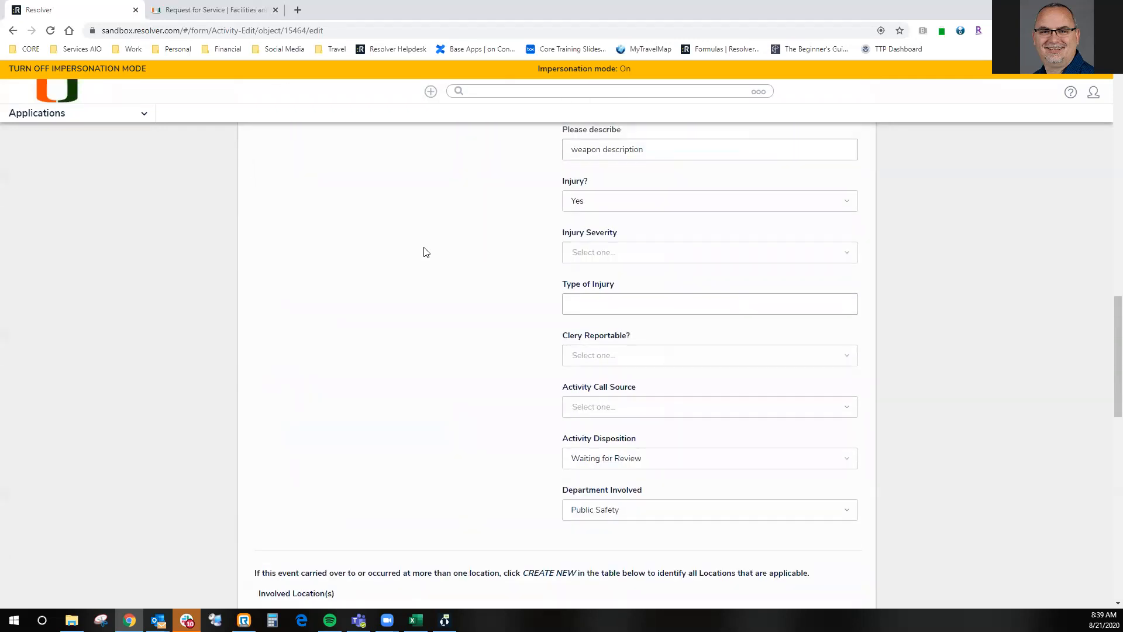
pyautogui.scroll(3, 424, 252)
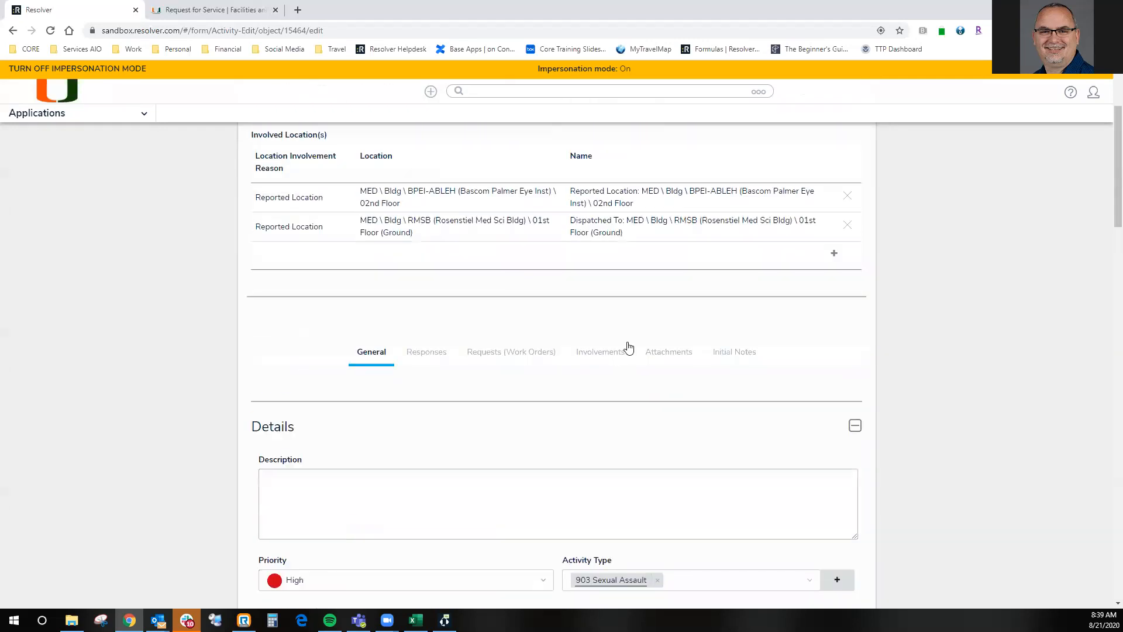
pyautogui.click(658, 355)
pyautogui.scroll(-3, 399, 373)
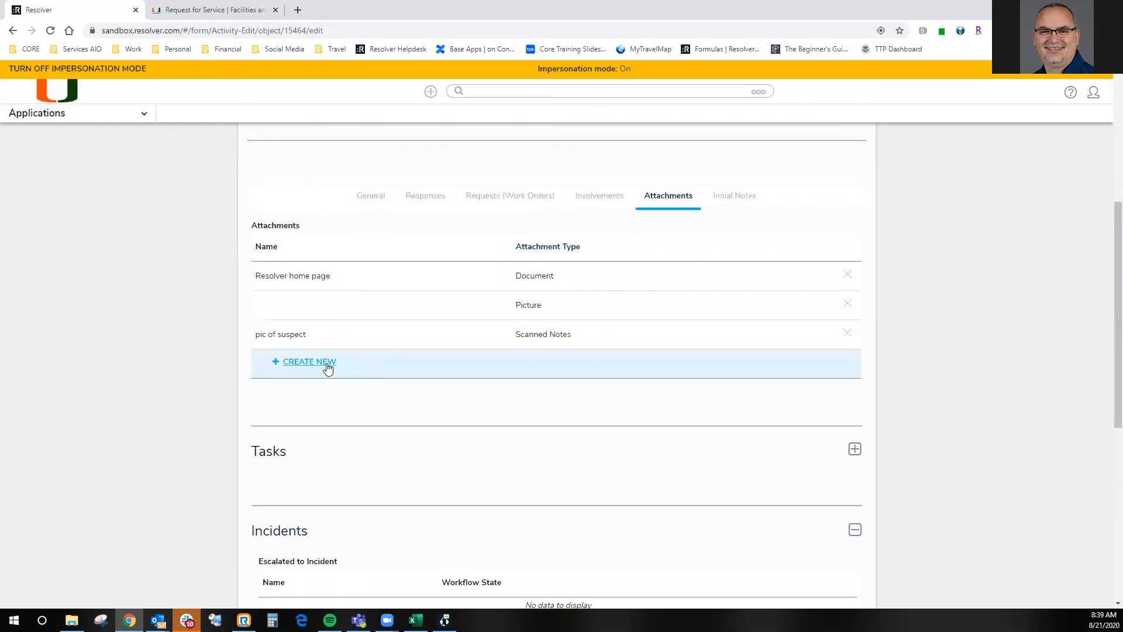
pyautogui.click(298, 362)
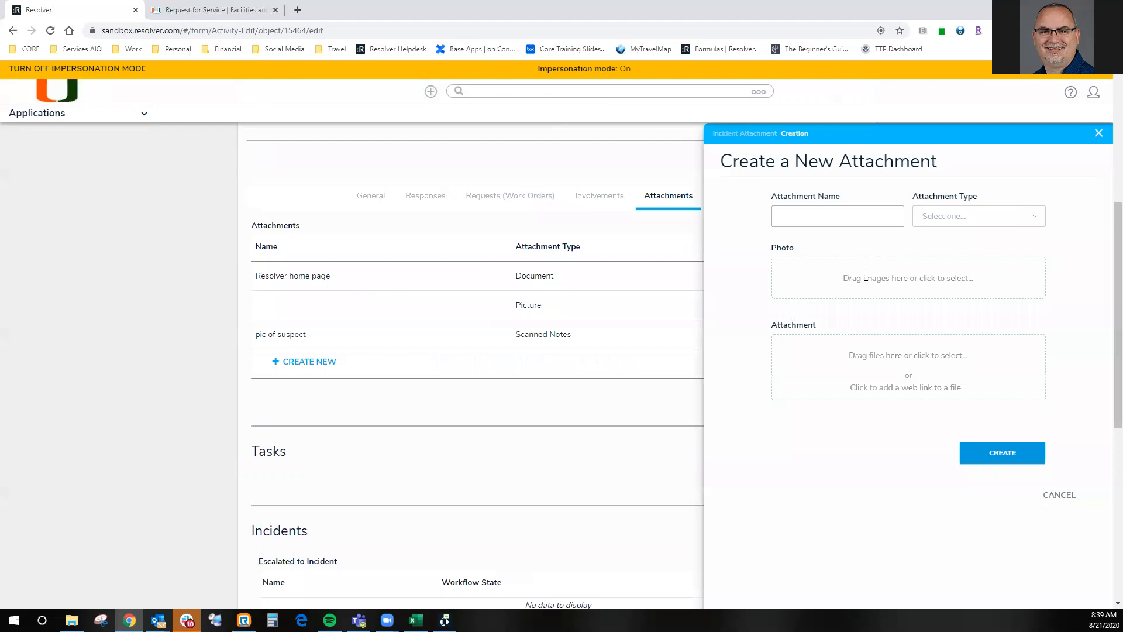
pyautogui.click(883, 277)
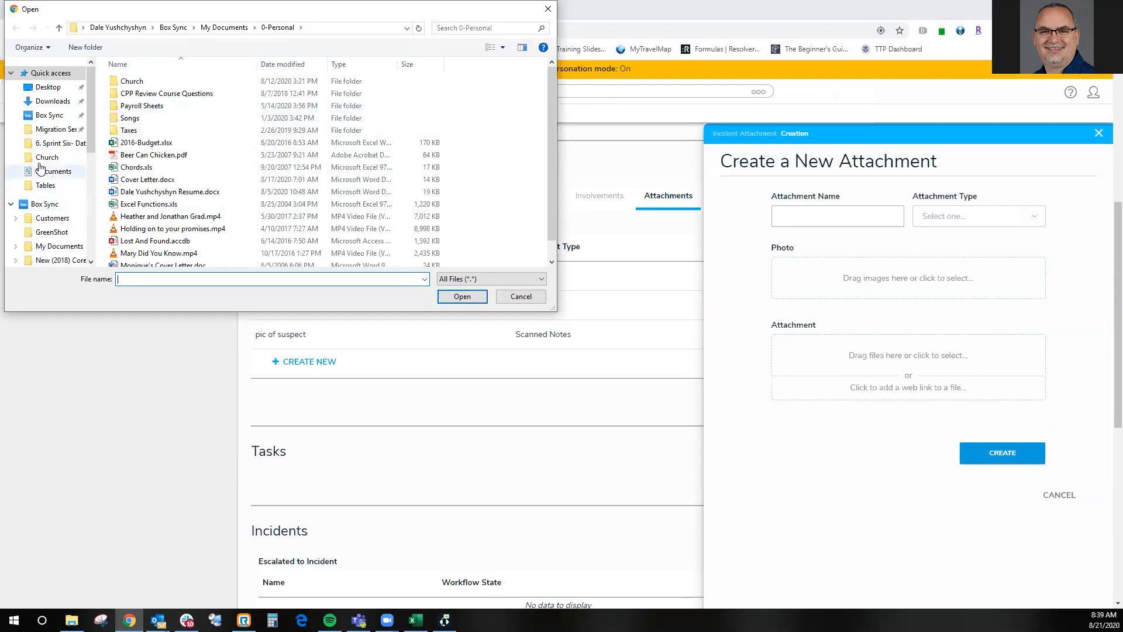
pyautogui.scroll(-1, 64, 147)
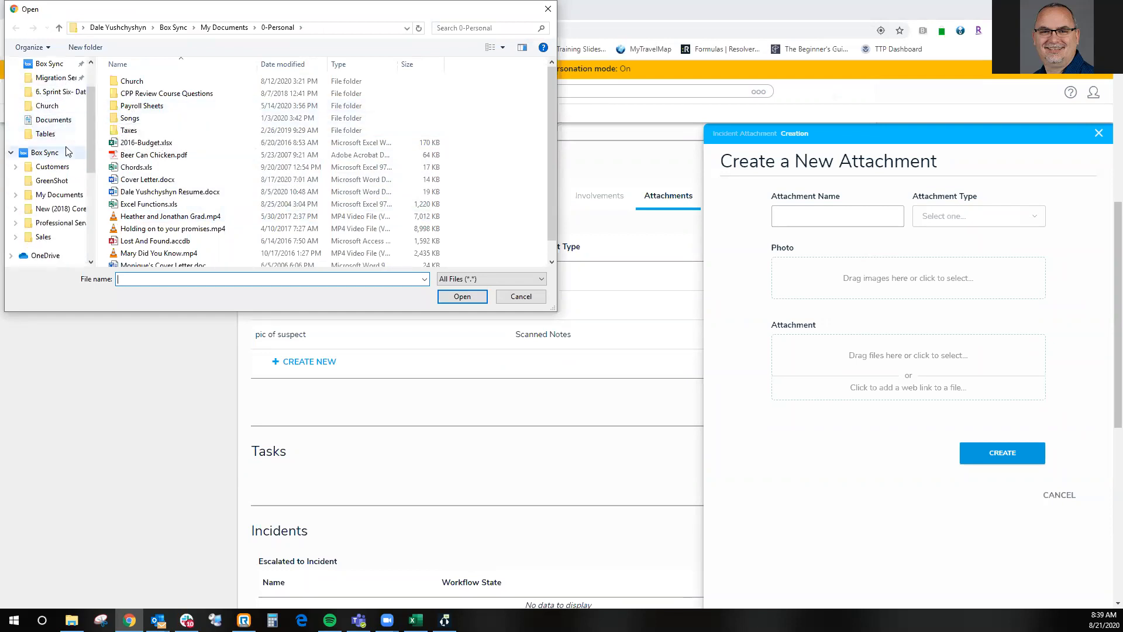
pyautogui.click(58, 195)
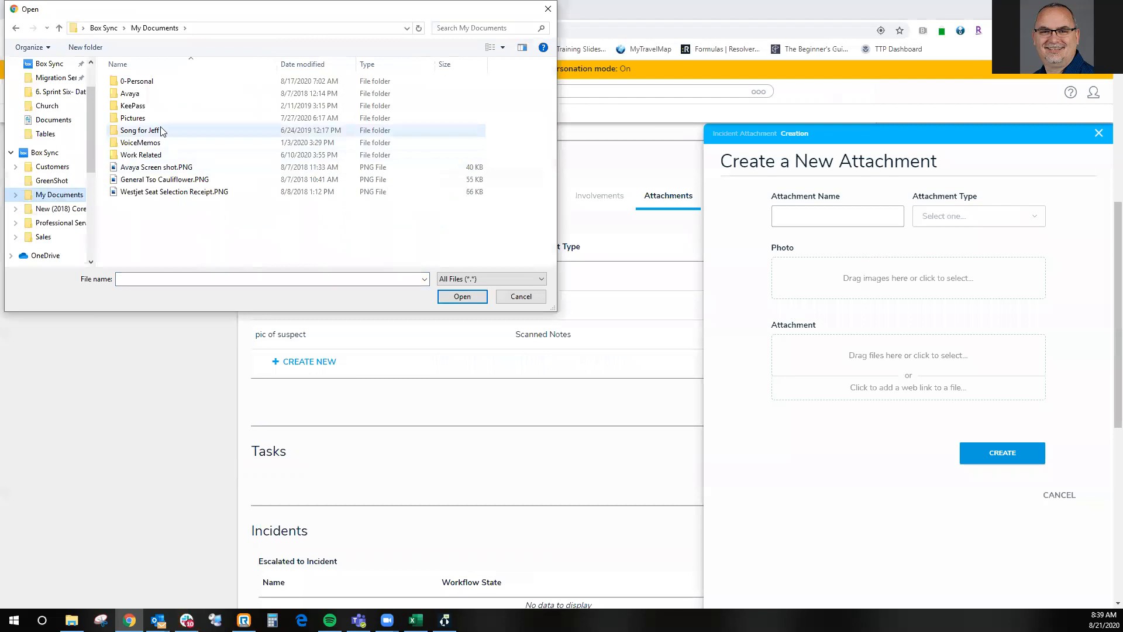
pyautogui.doubleClick(133, 119)
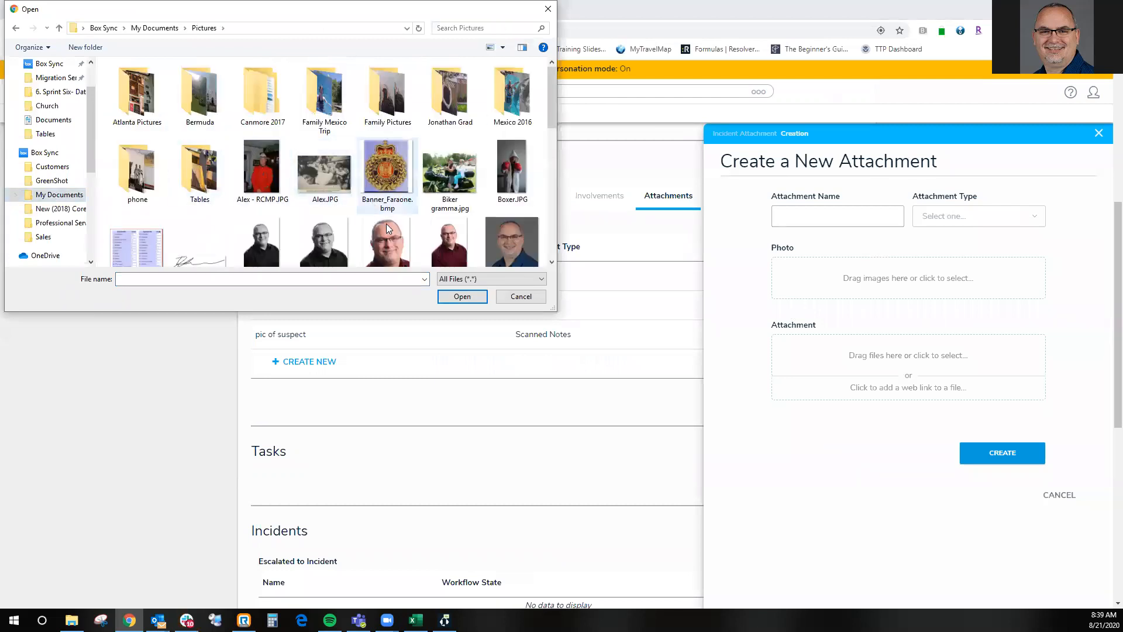
pyautogui.doubleClick(384, 237)
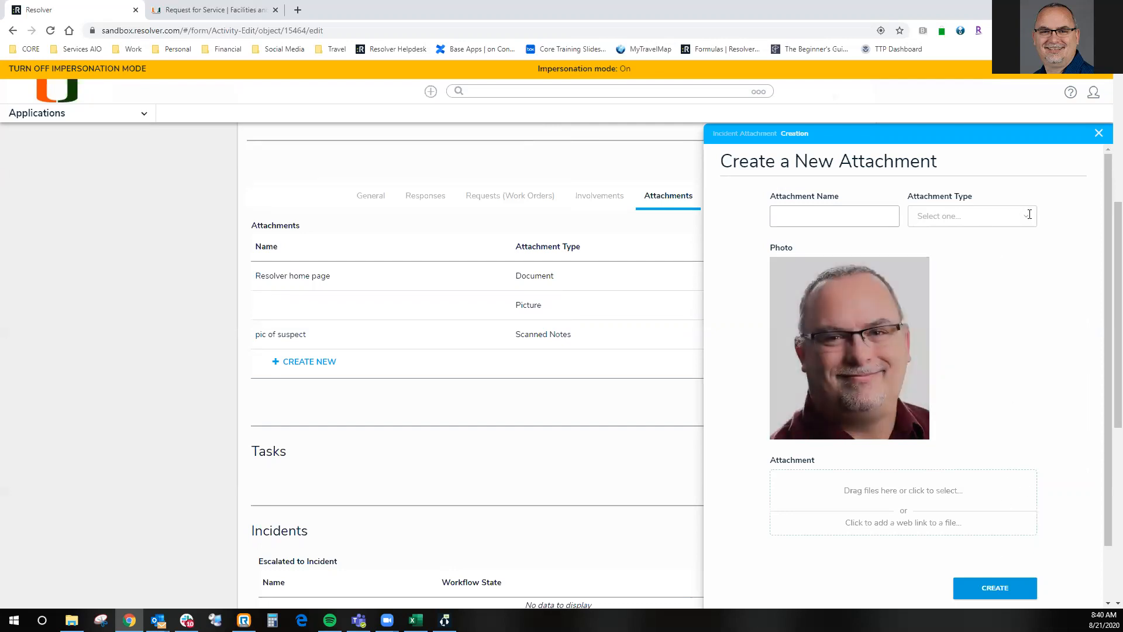
pyautogui.click(1098, 134)
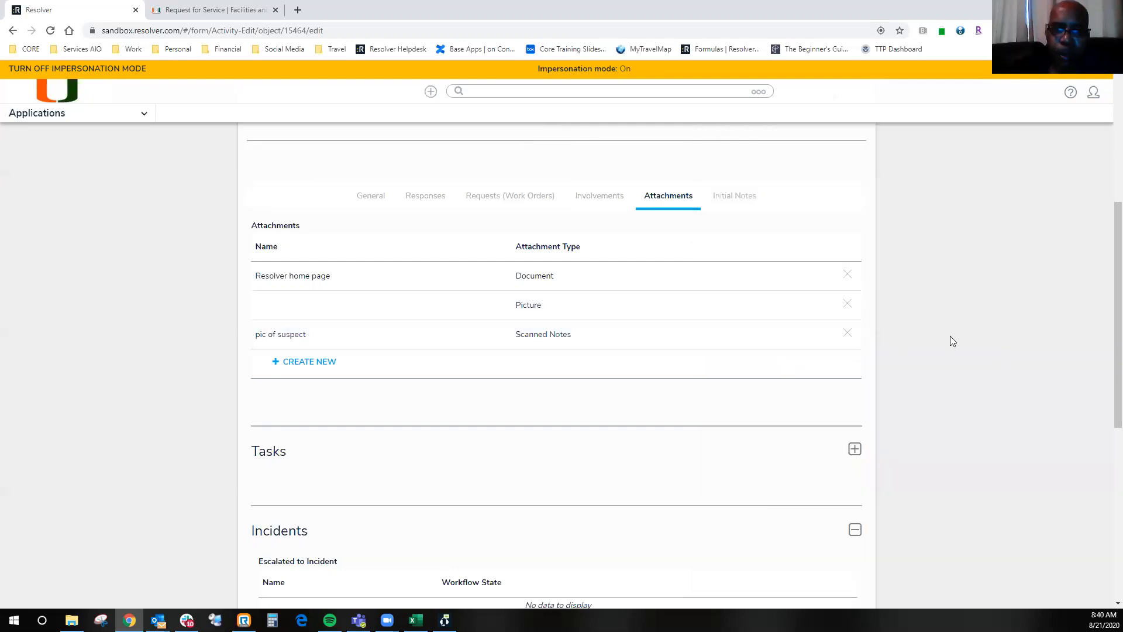
# - Create an incident from the activity and open the new incident record
pyautogui.scroll(-6, 930, 358)
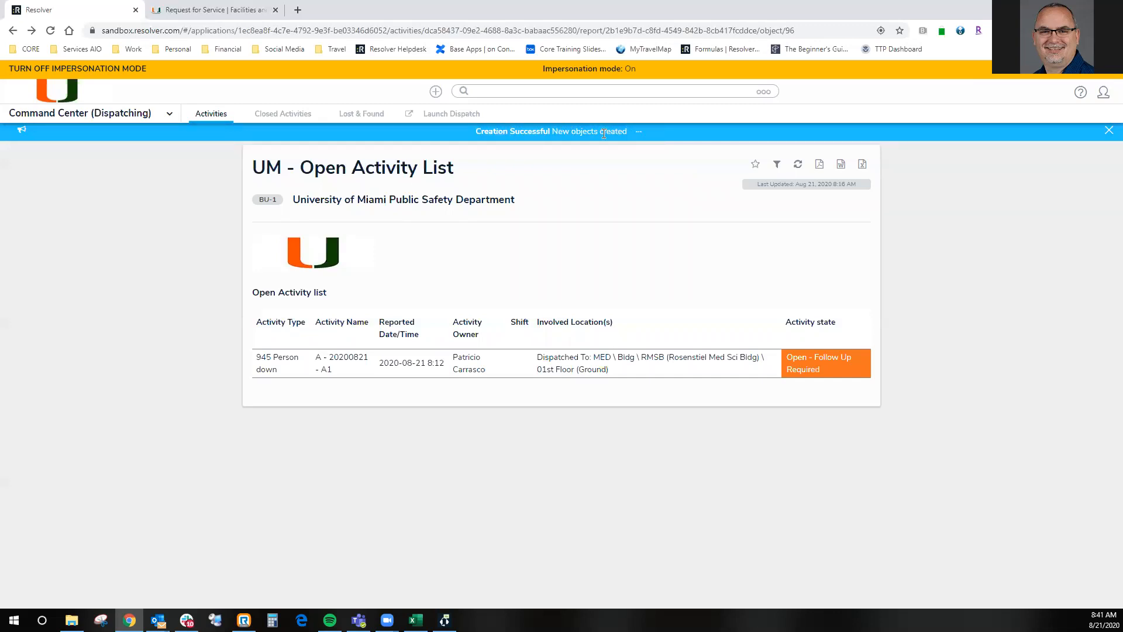
pyautogui.click(640, 137)
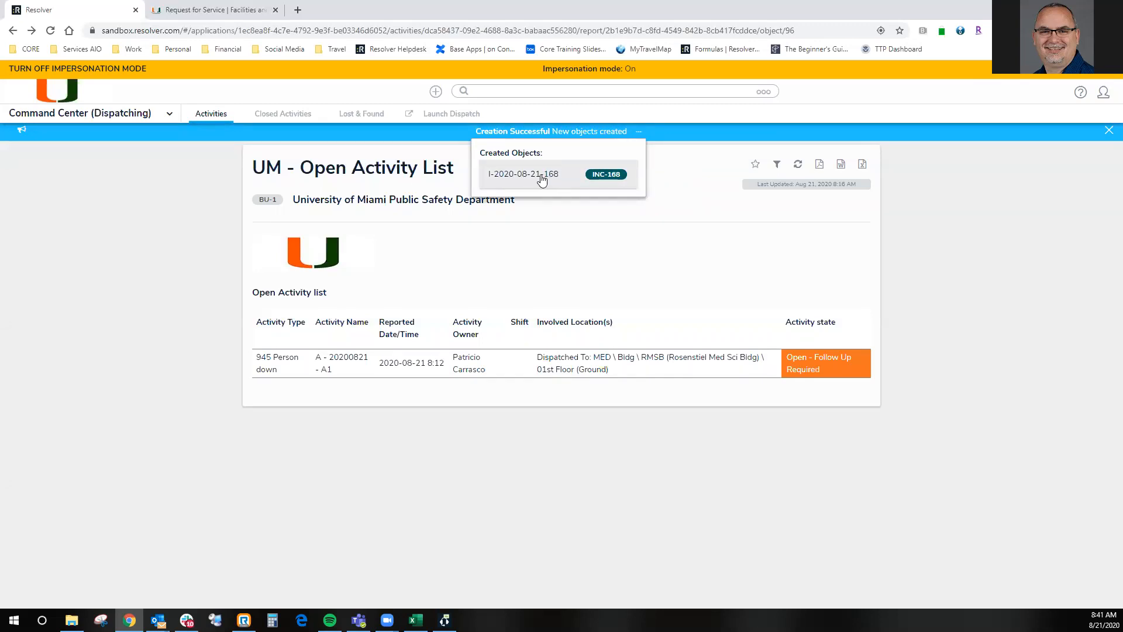
pyautogui.click(542, 180)
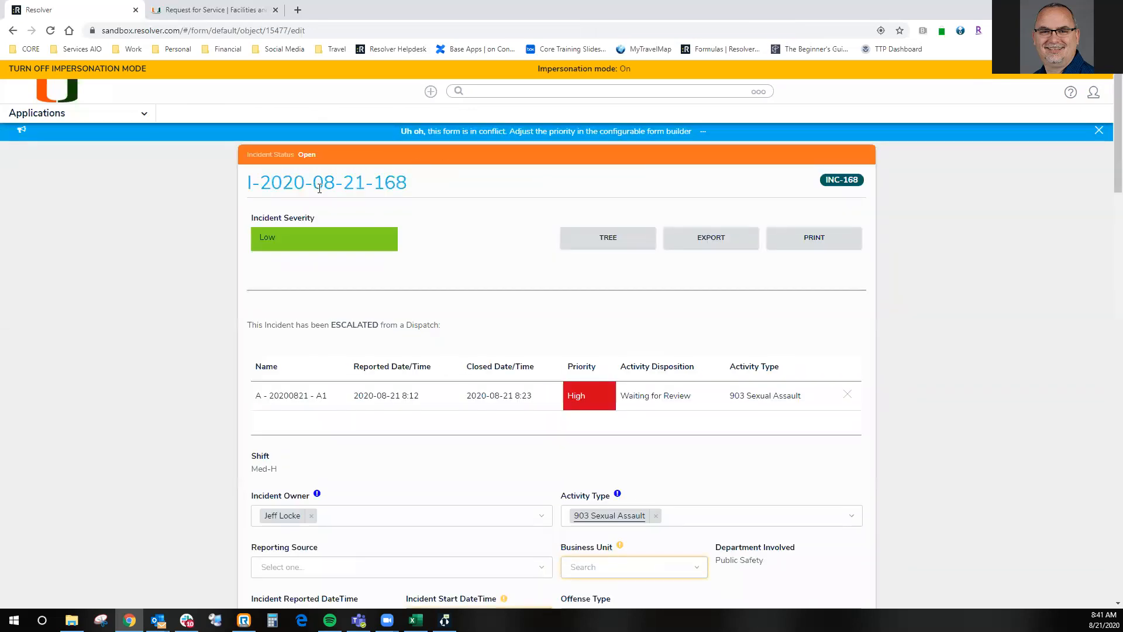
# - Open the University of Miami Public Safety active incidents report in Incident Management
pyautogui.click(68, 113)
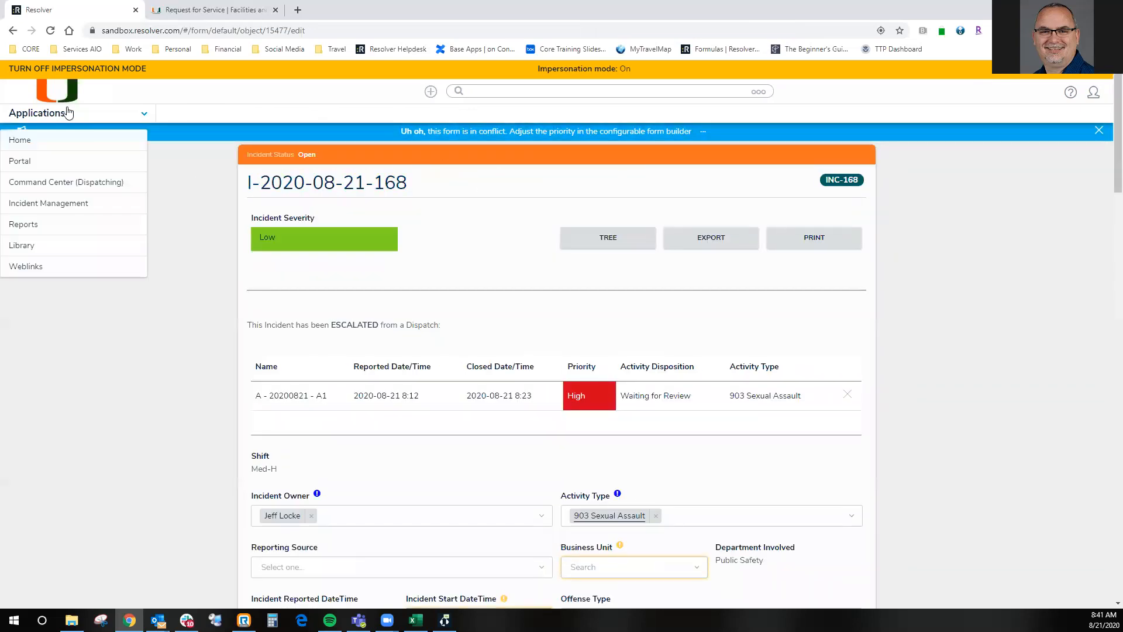
pyautogui.click(43, 205)
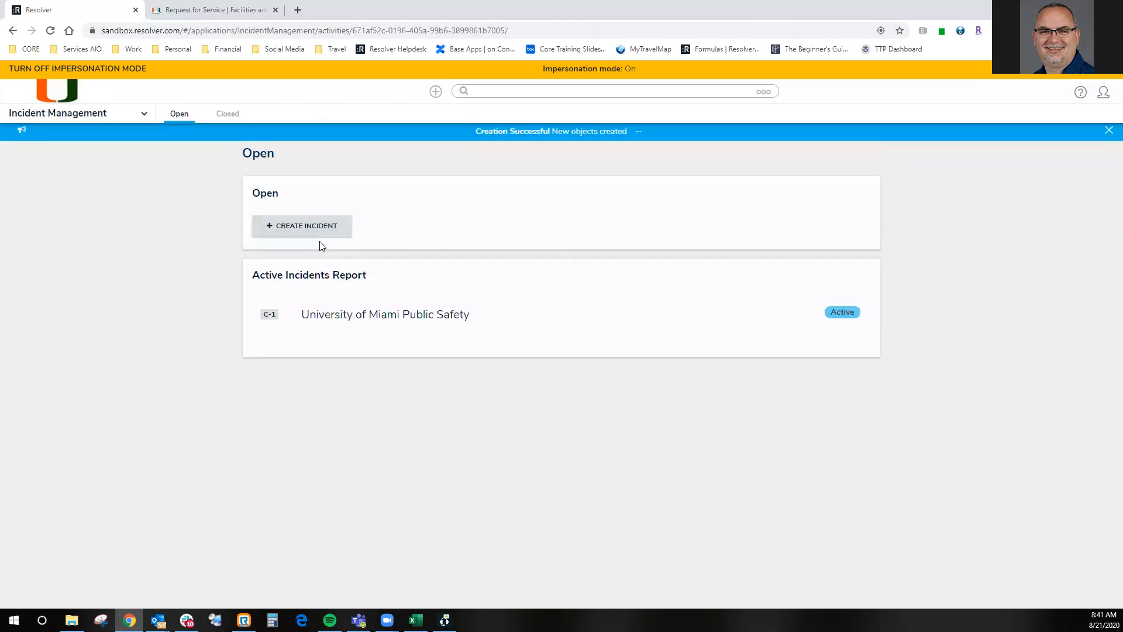
pyautogui.click(359, 315)
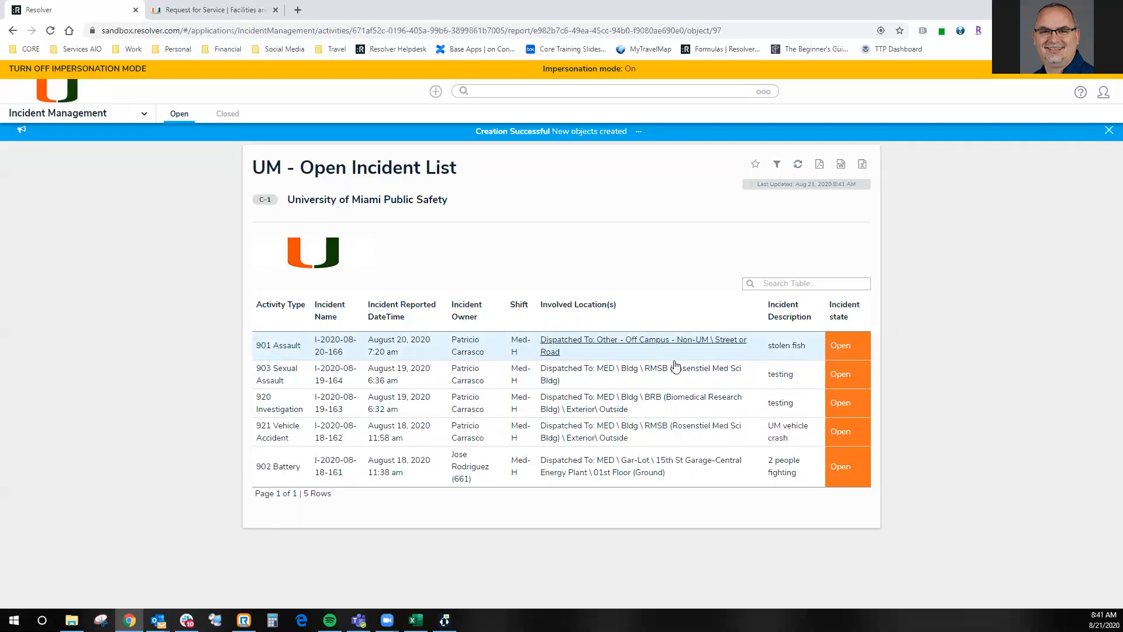
# - Open the 902 Battery incident from the list, examine its dispatch escalation and incident details, and close it
pyautogui.click(601, 375)
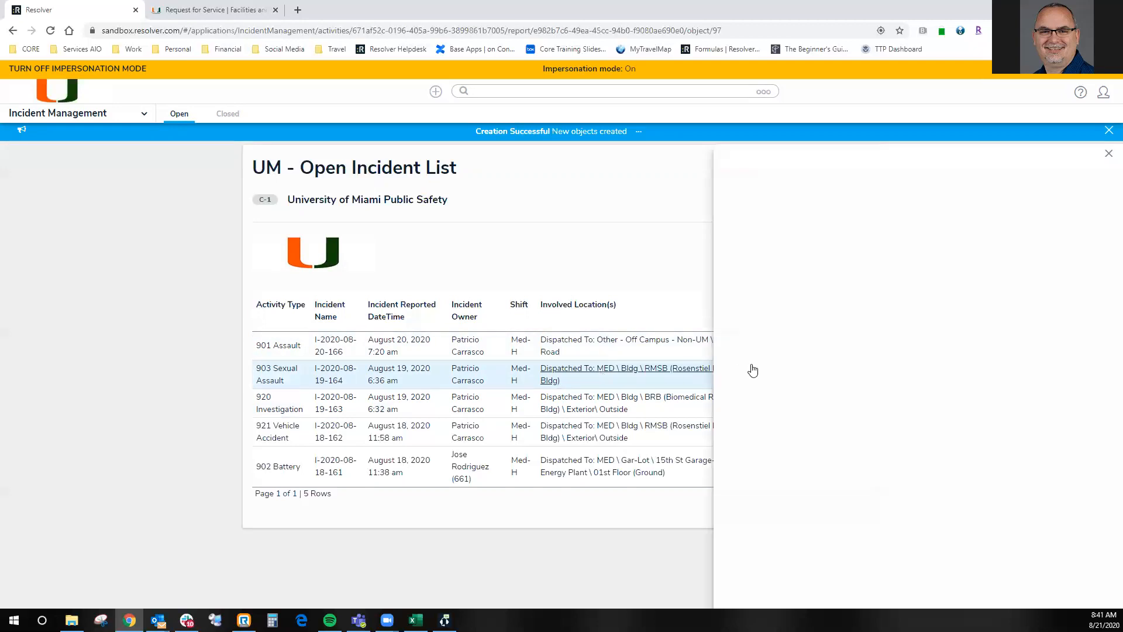
pyautogui.click(598, 472)
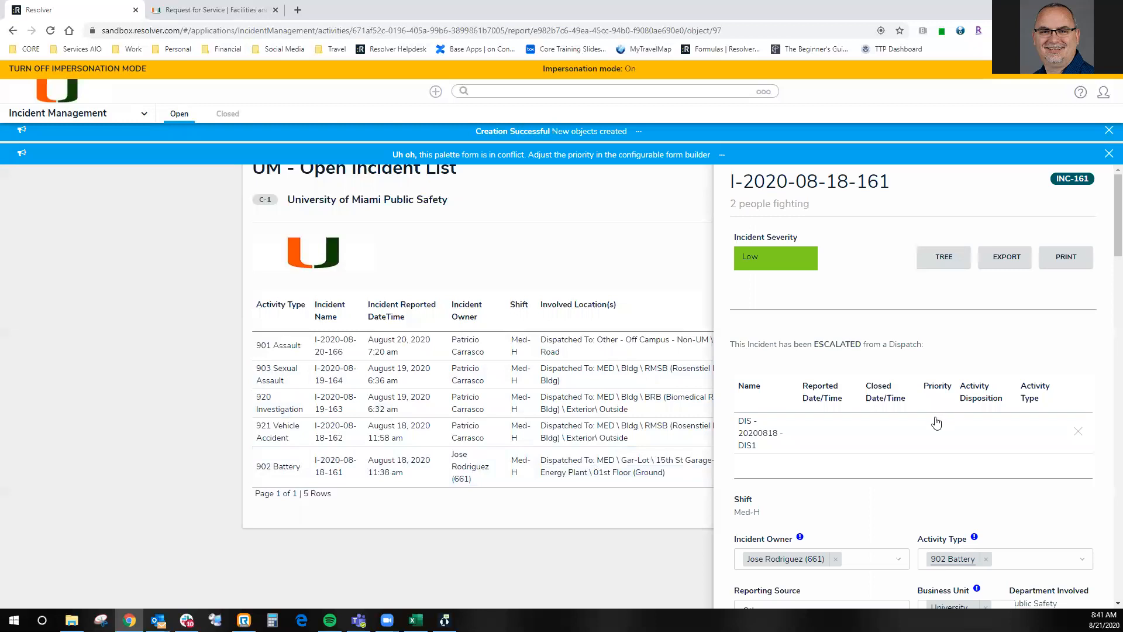
pyautogui.scroll(-3, 936, 423)
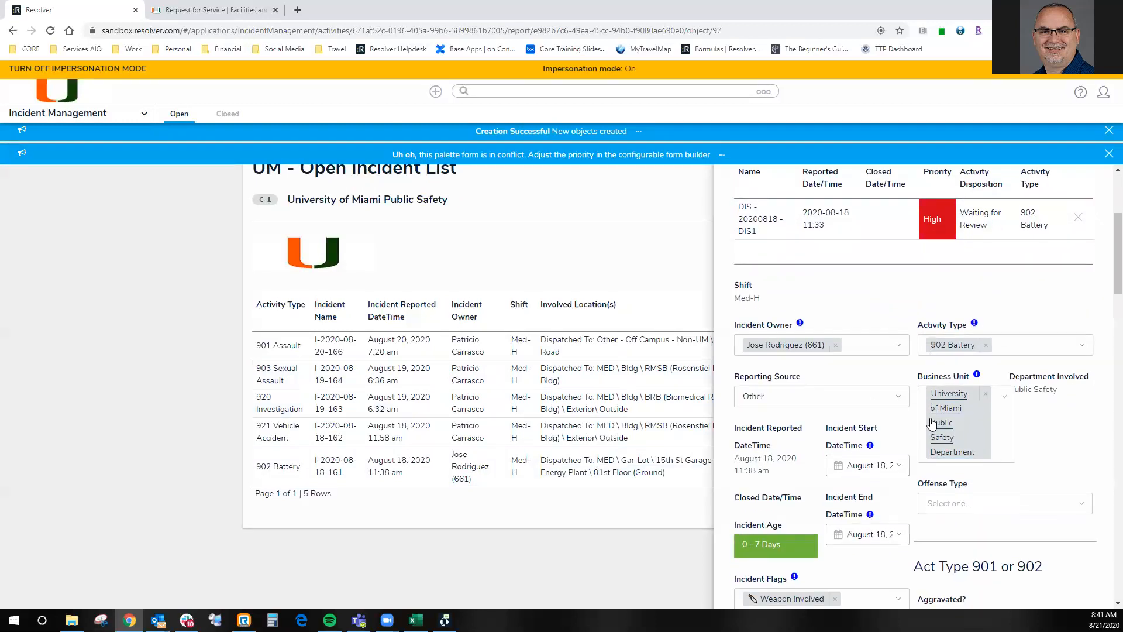
pyautogui.scroll(-3, 934, 422)
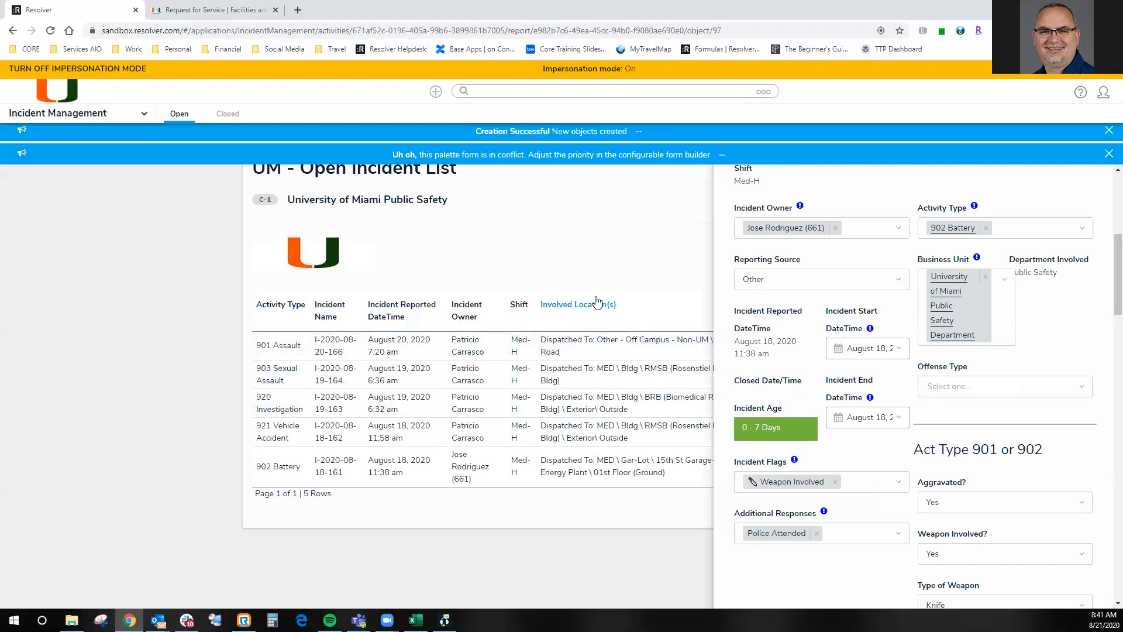
pyautogui.click(1109, 156)
pyautogui.click(1109, 157)
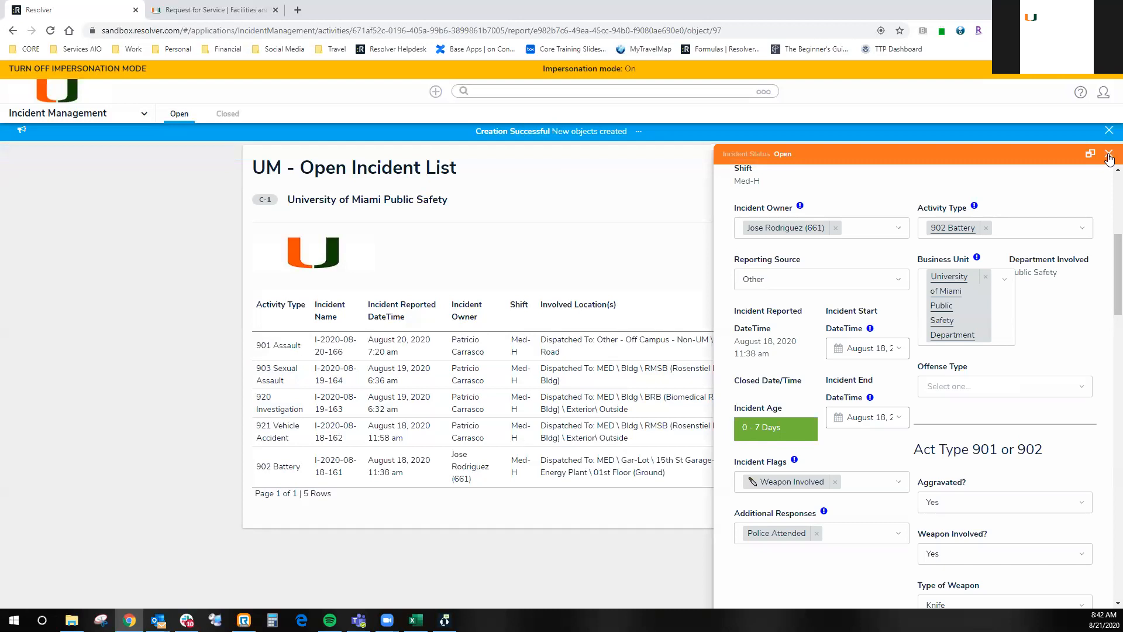
# - Refresh the open incident list and return to the newly created incident record
pyautogui.click(798, 164)
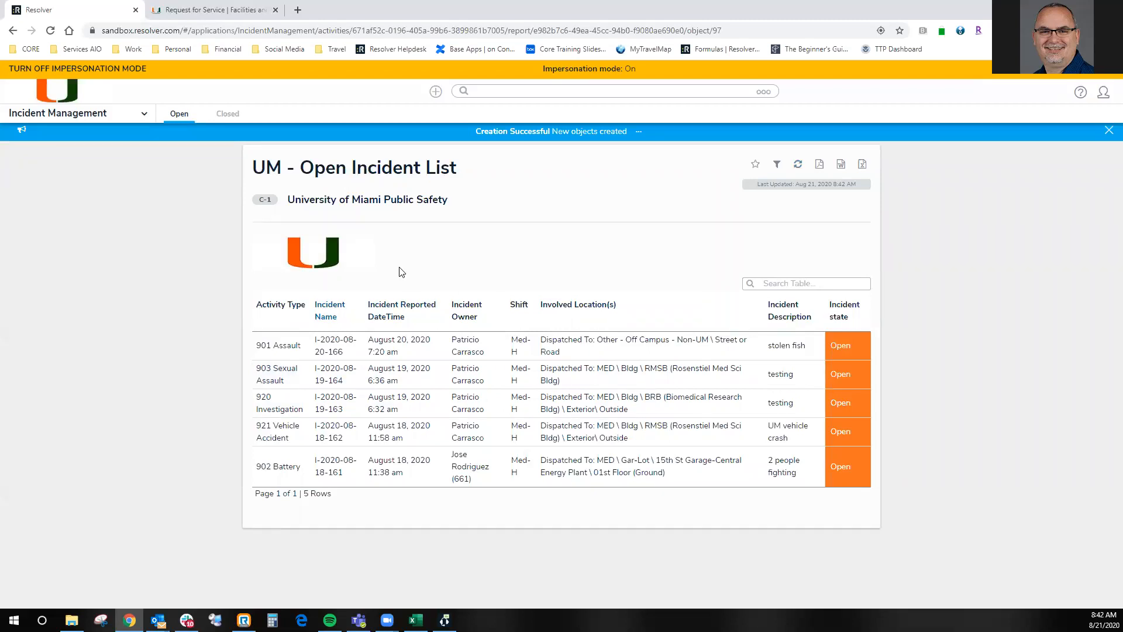
pyautogui.click(13, 31)
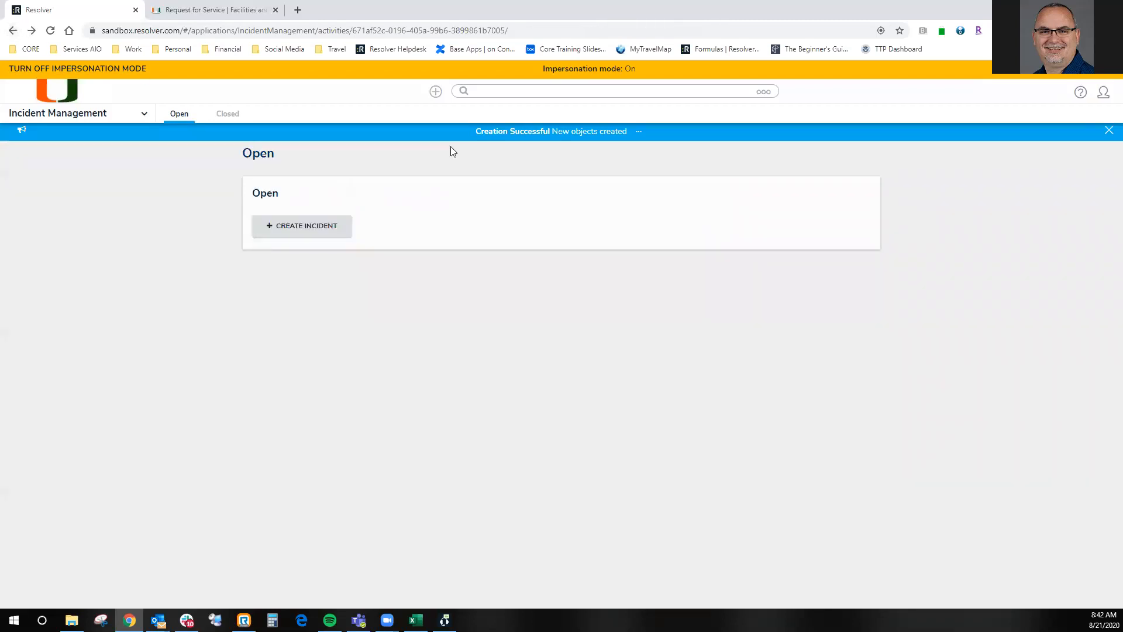
pyautogui.click(13, 30)
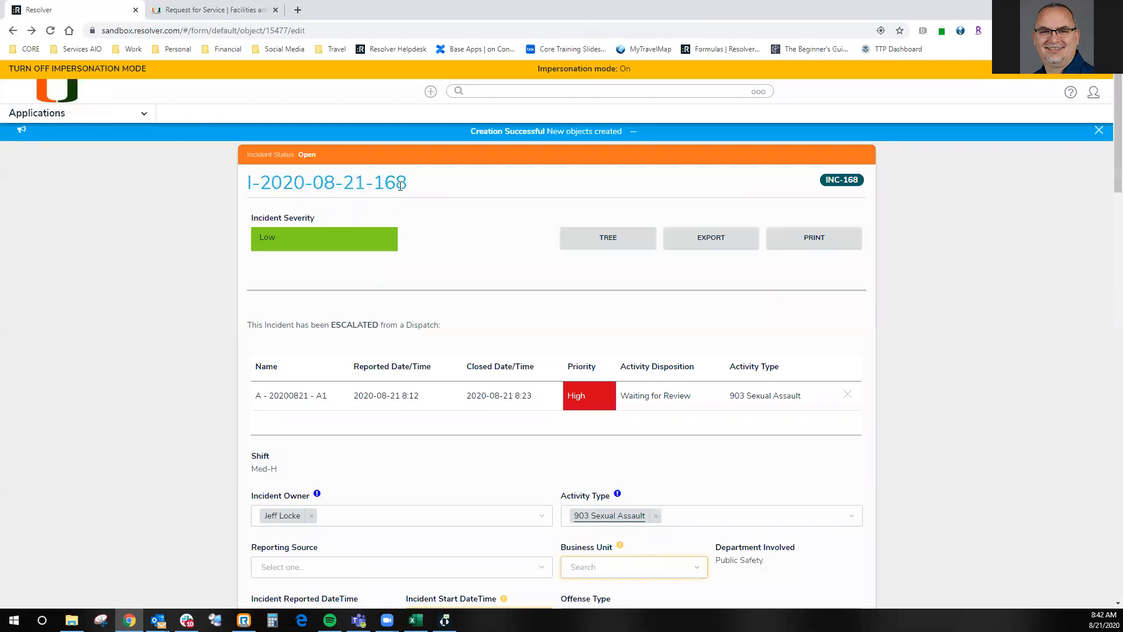
# - Check the University of Miami Public Safety active incidents report in Incident Management, and return to the new incident record
pyautogui.click(69, 113)
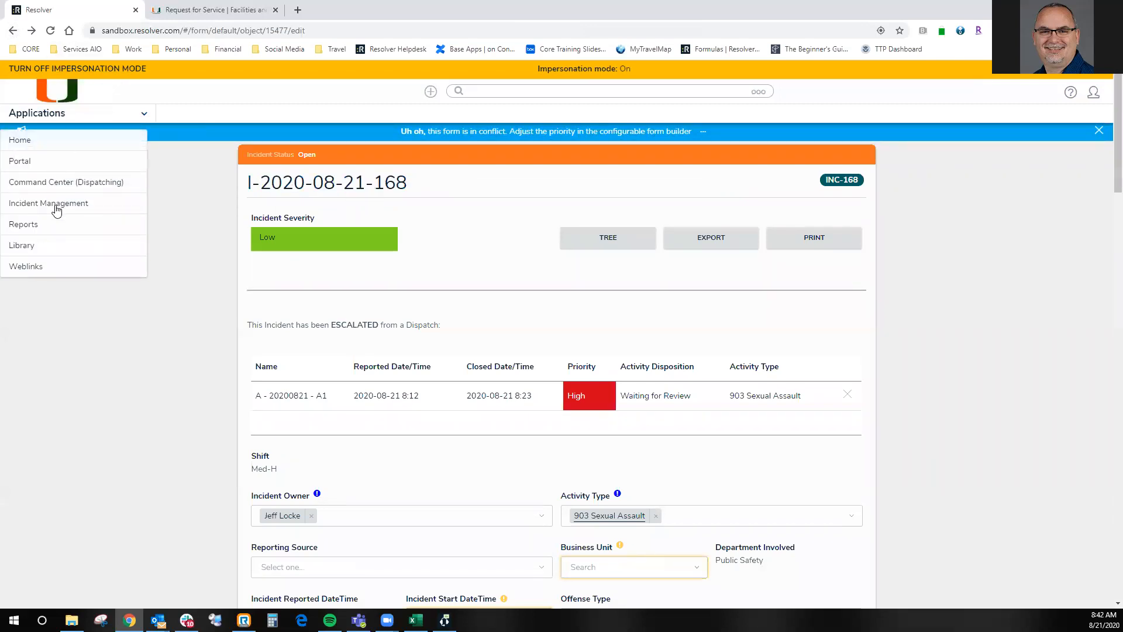
pyautogui.click(56, 209)
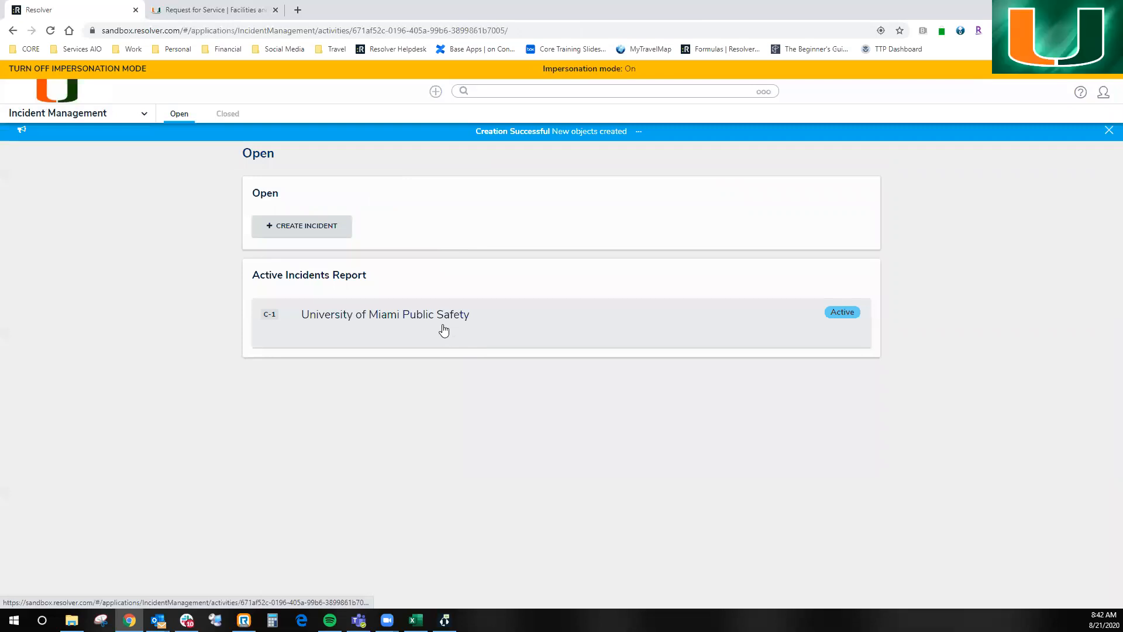
pyautogui.click(443, 331)
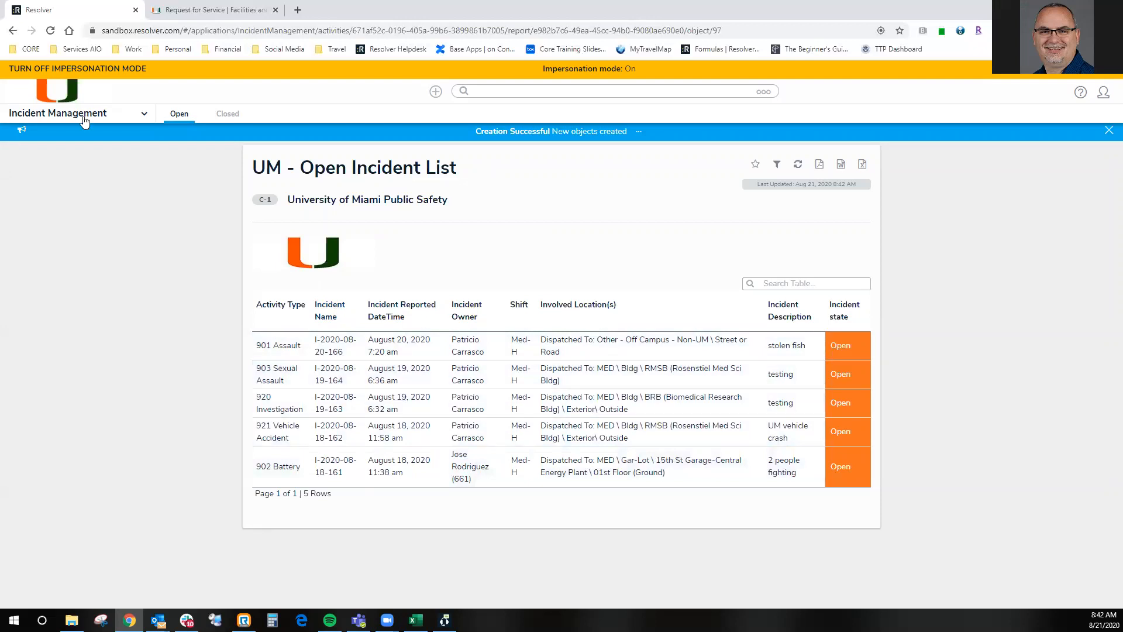
pyautogui.click(13, 32)
pyautogui.click(12, 32)
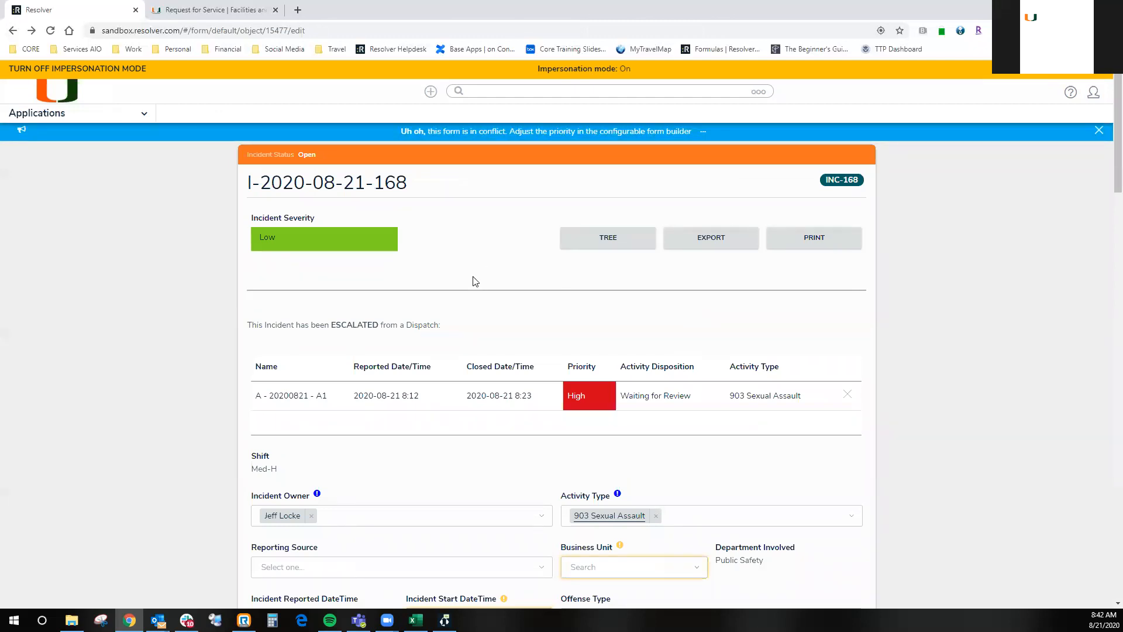
# - Set the incident's Business Unit to University of Miami Public Safety Department
pyautogui.scroll(-2, 580, 470)
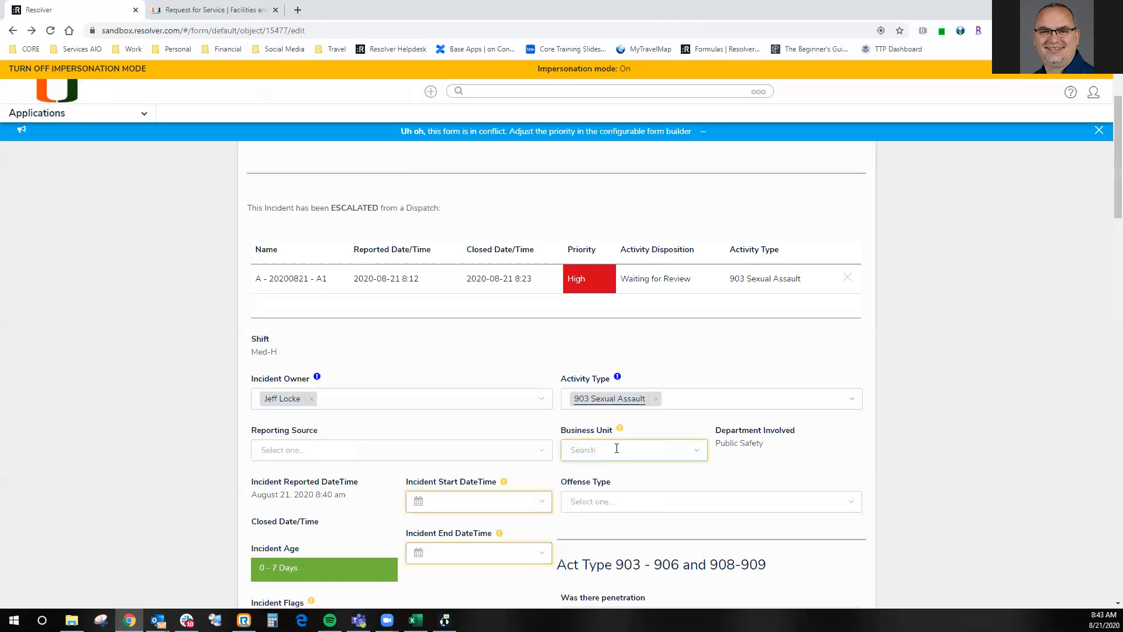
pyautogui.write('mi')
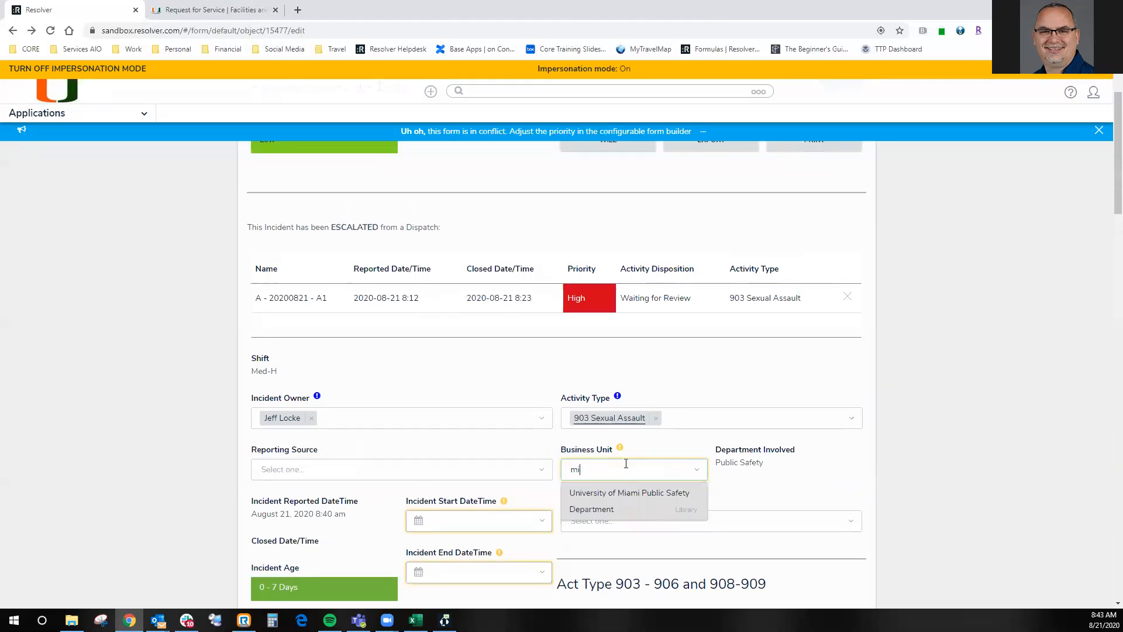
pyautogui.click(621, 491)
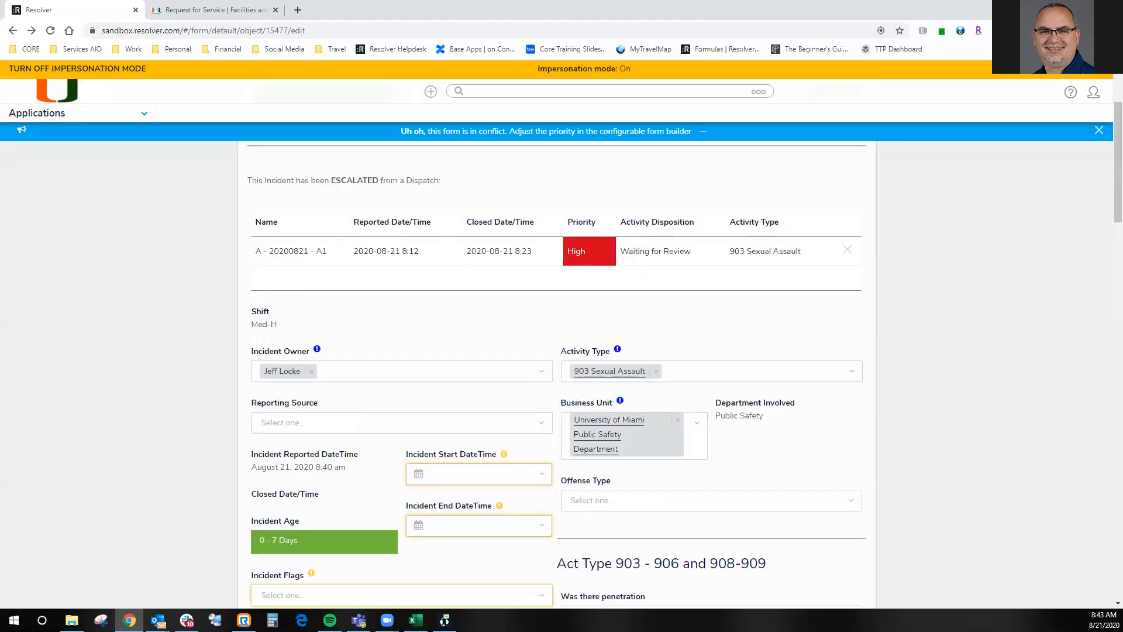
# - Refresh the University of Miami Public Safety open incident list and open the August 21, 2020 903 Sexual Assault incident as a full page
pyautogui.click(29, 118)
pyautogui.click(42, 203)
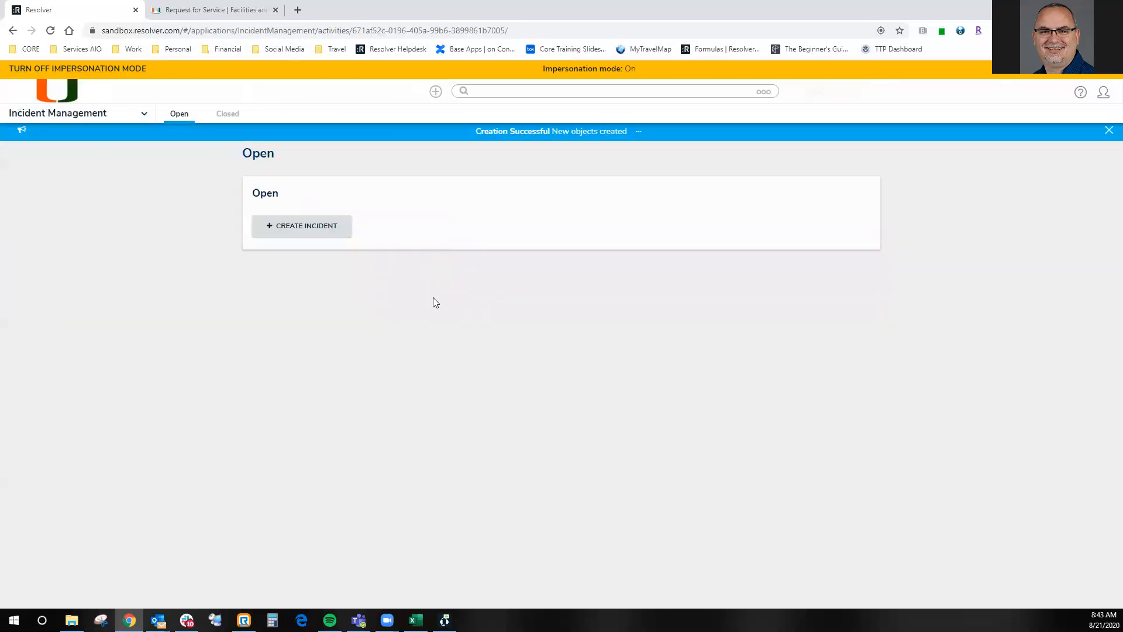
pyautogui.click(403, 318)
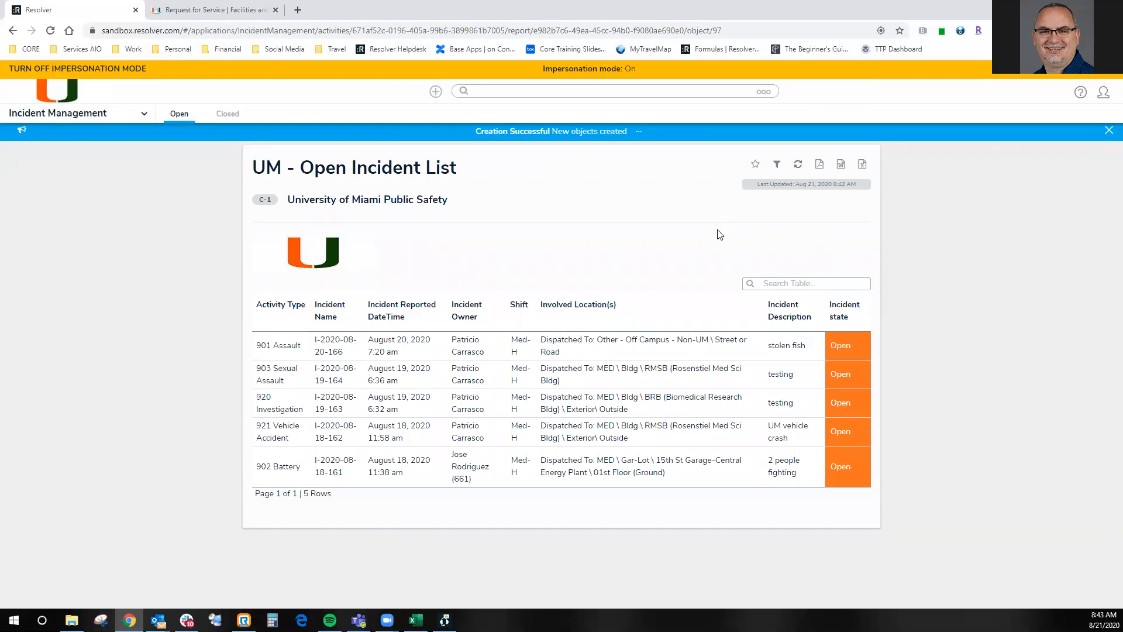
pyautogui.click(798, 163)
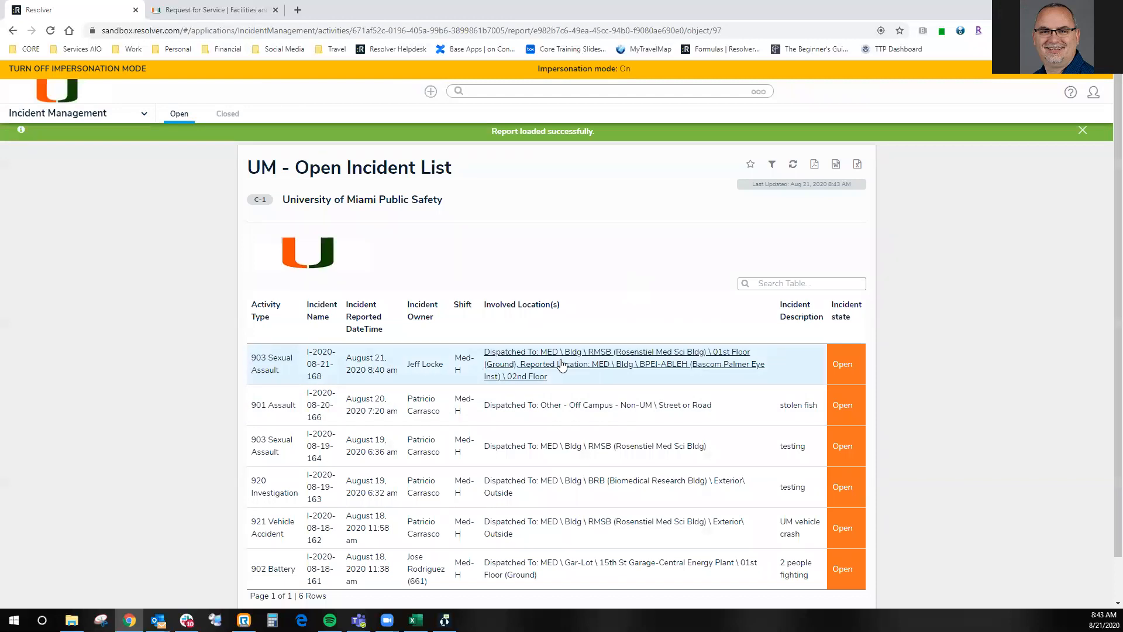
pyautogui.click(307, 356)
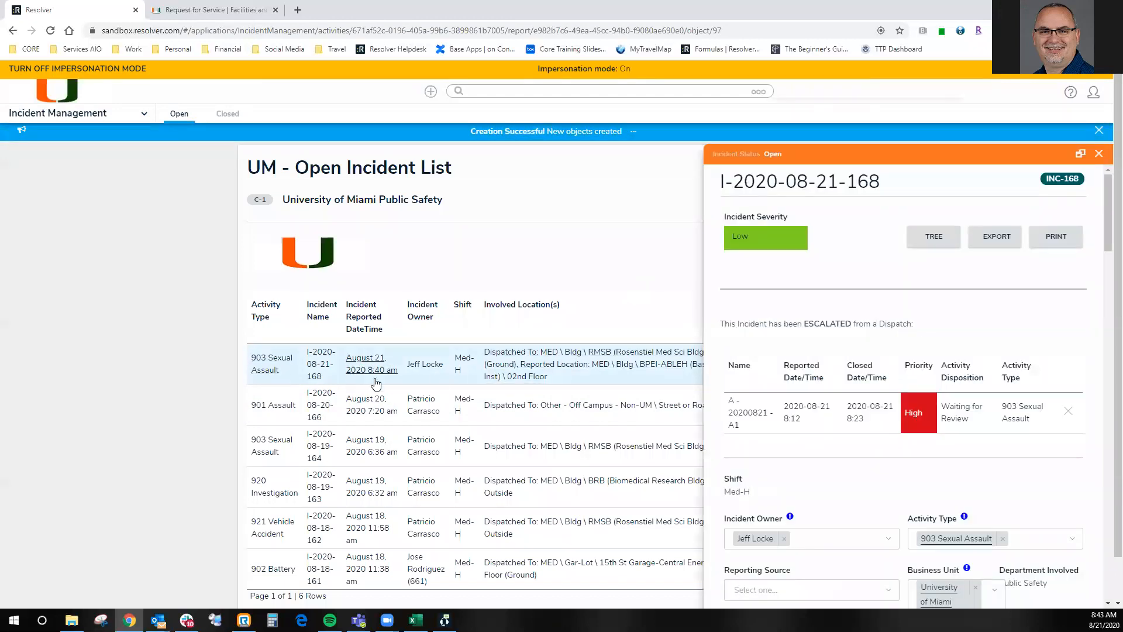
pyautogui.click(1080, 154)
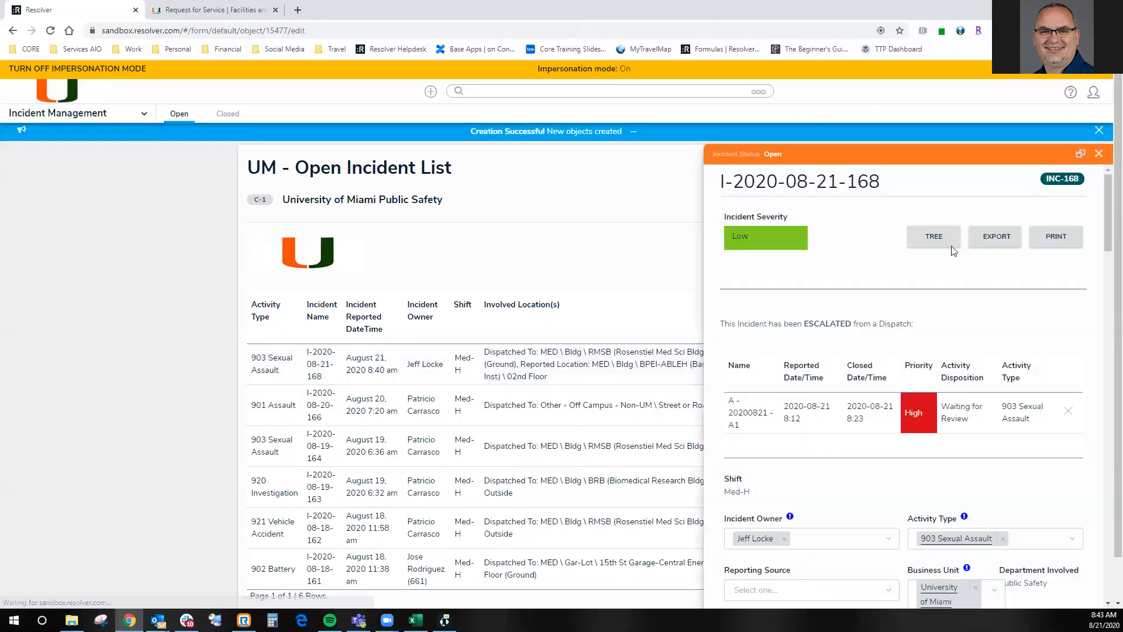
# - Set Incident Flags to N/A (Not Applicable) and Additional Responses to Not Applicable on the incident form
pyautogui.scroll(-4, 714, 377)
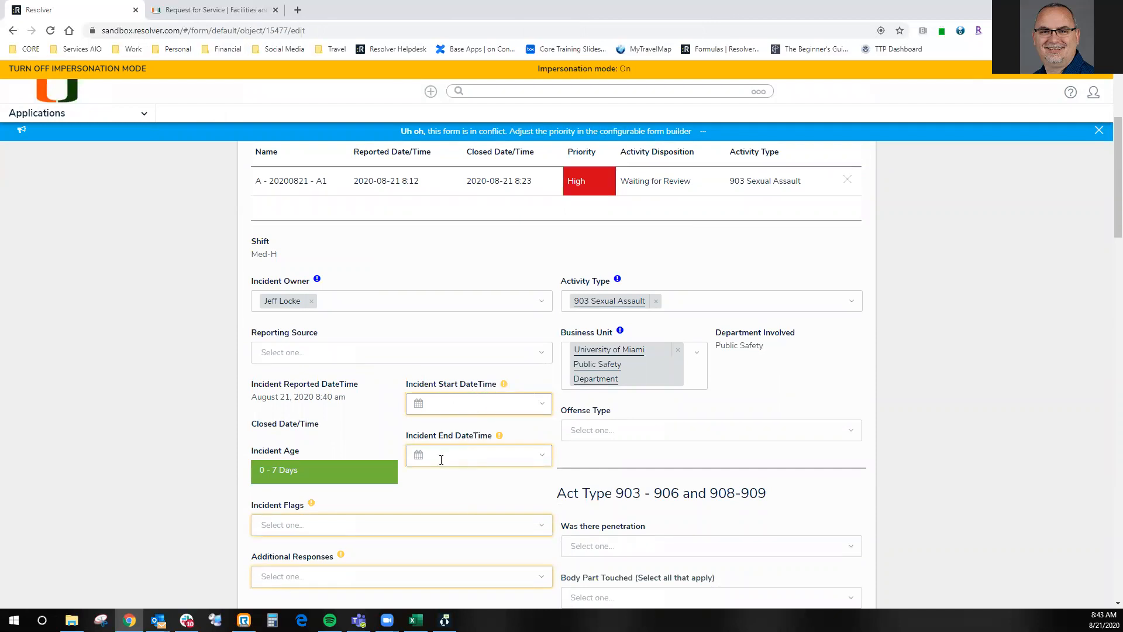
pyautogui.scroll(-3, 441, 459)
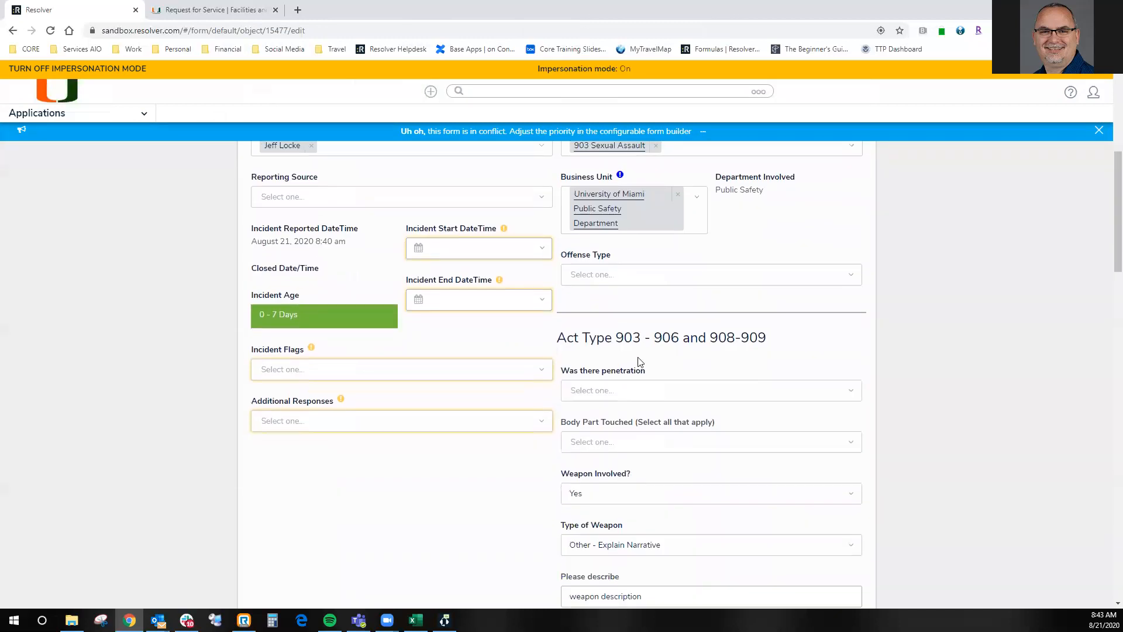
pyautogui.scroll(-2, 639, 361)
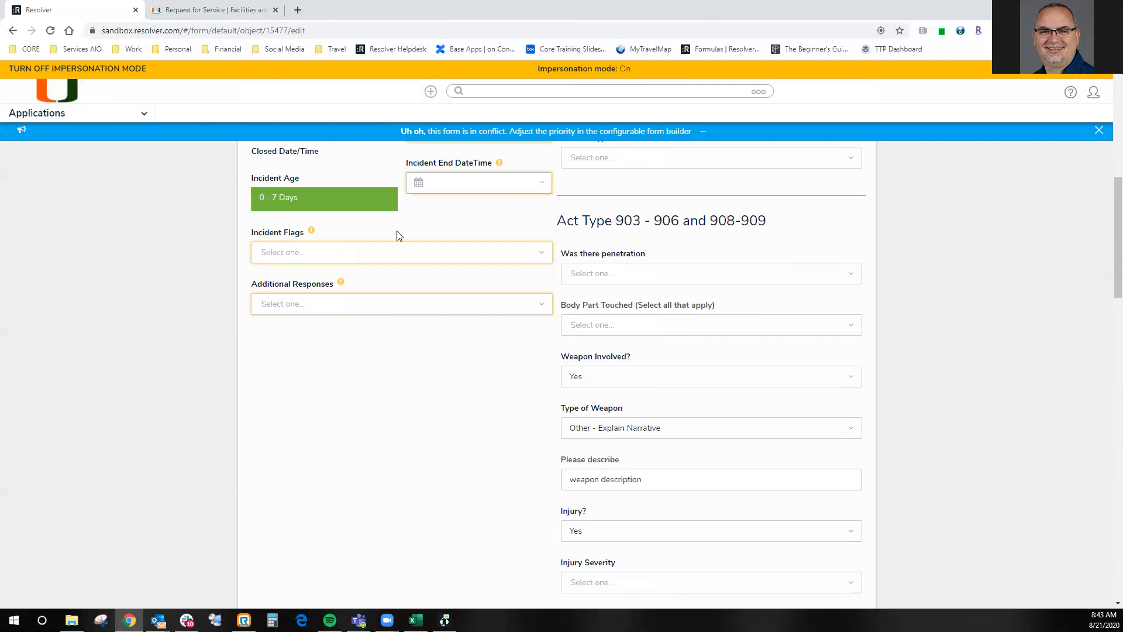
pyautogui.scroll(1, 454, 193)
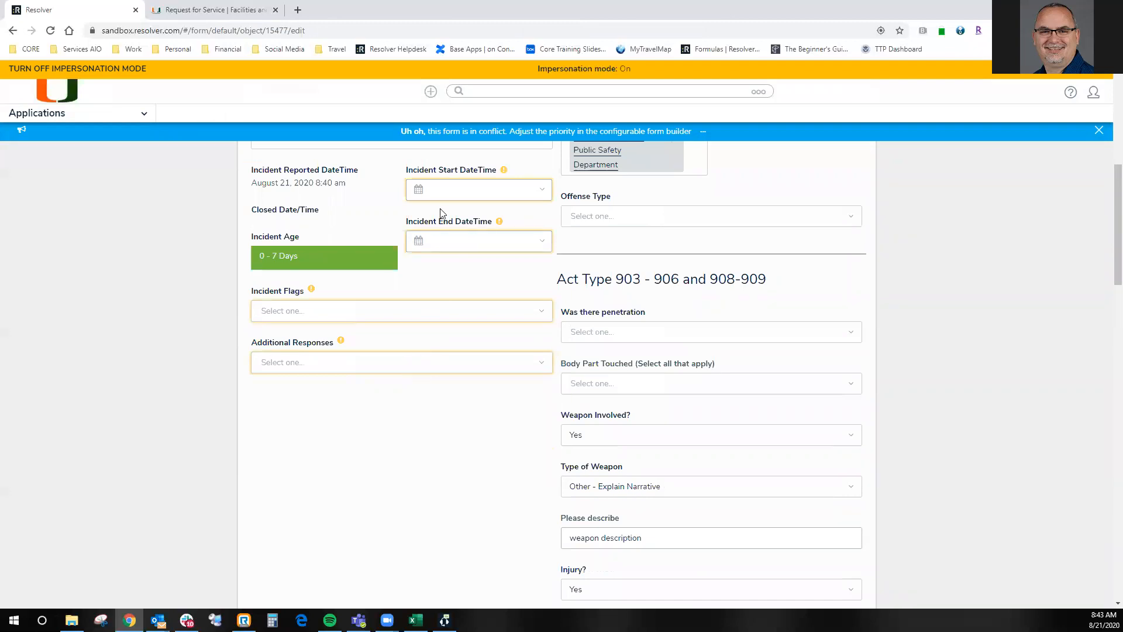
pyautogui.click(406, 315)
pyautogui.click(379, 341)
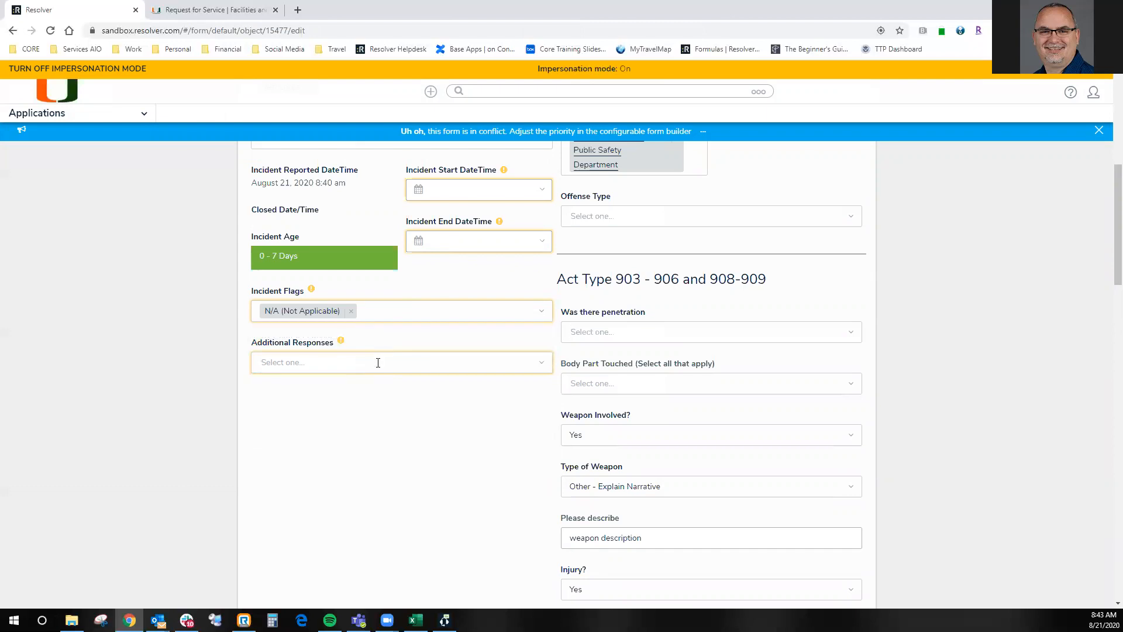
pyautogui.click(378, 363)
pyautogui.click(351, 389)
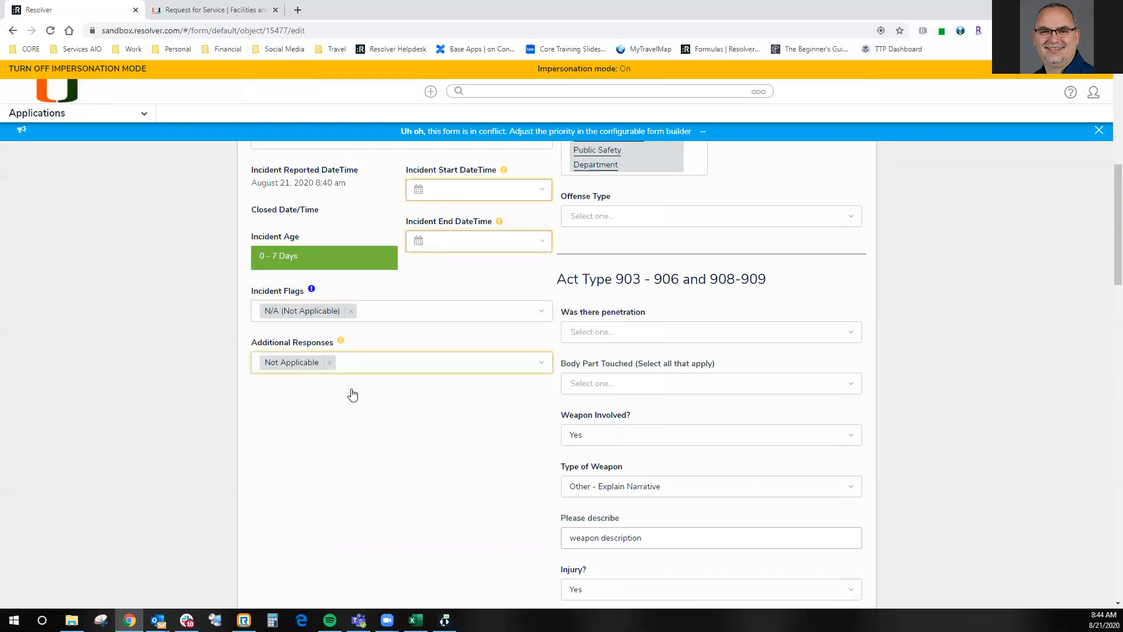
# - Set both the Incident Start DateTime and Incident End DateTime to August 21, 2020 8:43 am
pyautogui.click(464, 193)
pyautogui.click(521, 345)
pyautogui.click(374, 498)
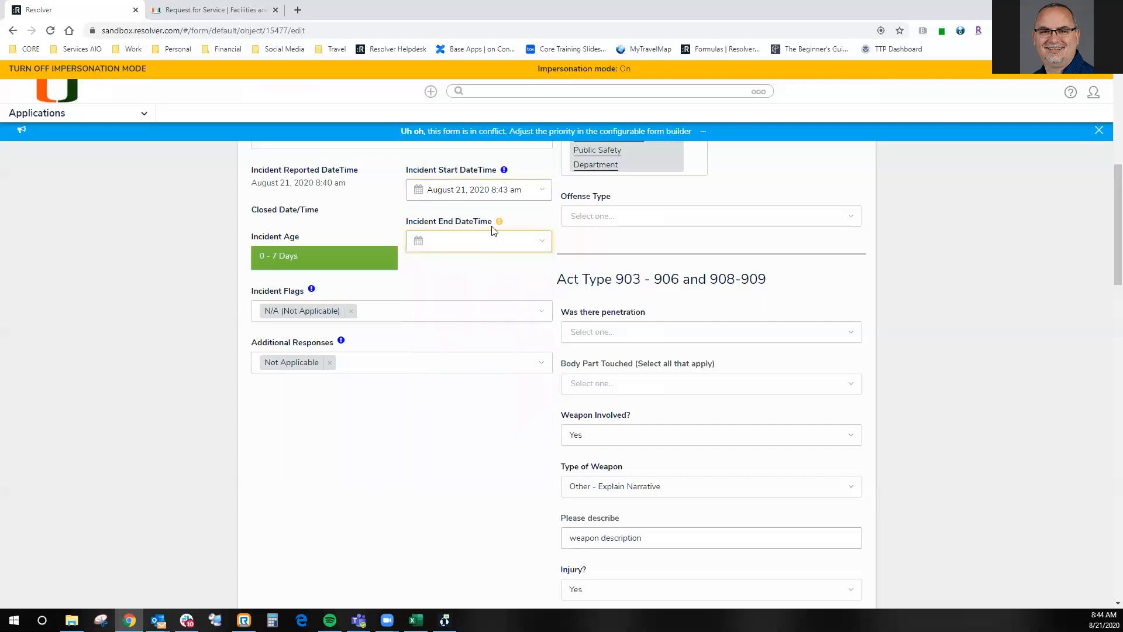
pyautogui.click(491, 241)
pyautogui.click(521, 396)
pyautogui.click(354, 415)
# - Examine the attachments carried over in the incident's Details section and the sections that follow it
pyautogui.scroll(-2, 450, 424)
pyautogui.scroll(-8, 450, 424)
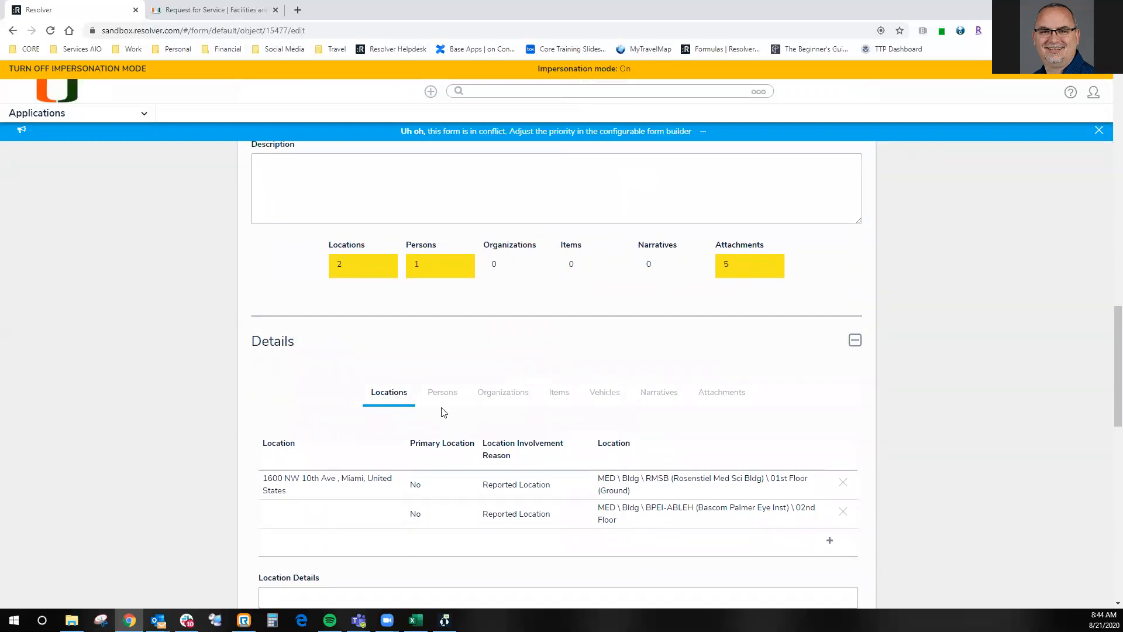
pyautogui.click(725, 394)
pyautogui.scroll(-1, 521, 430)
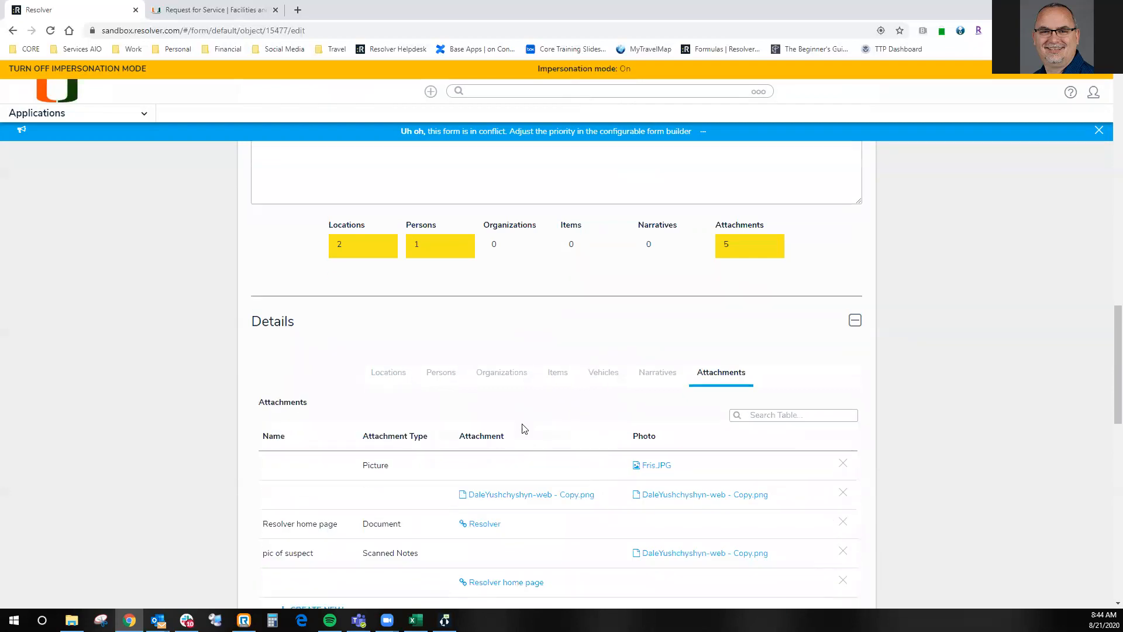
pyautogui.scroll(-2, 523, 429)
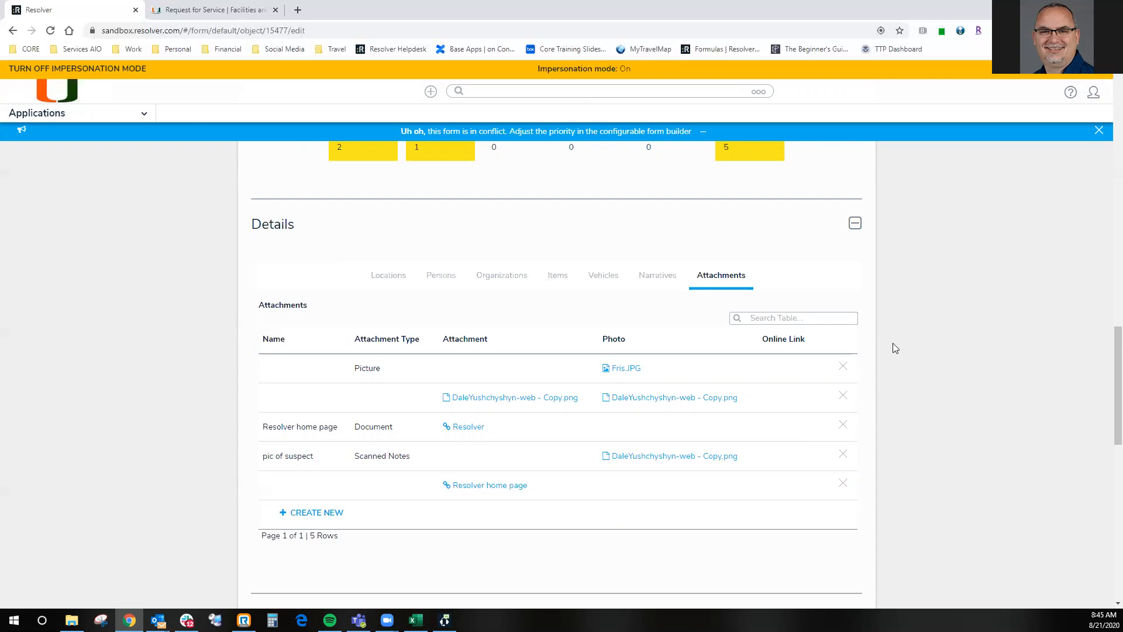
pyautogui.scroll(-1, 900, 345)
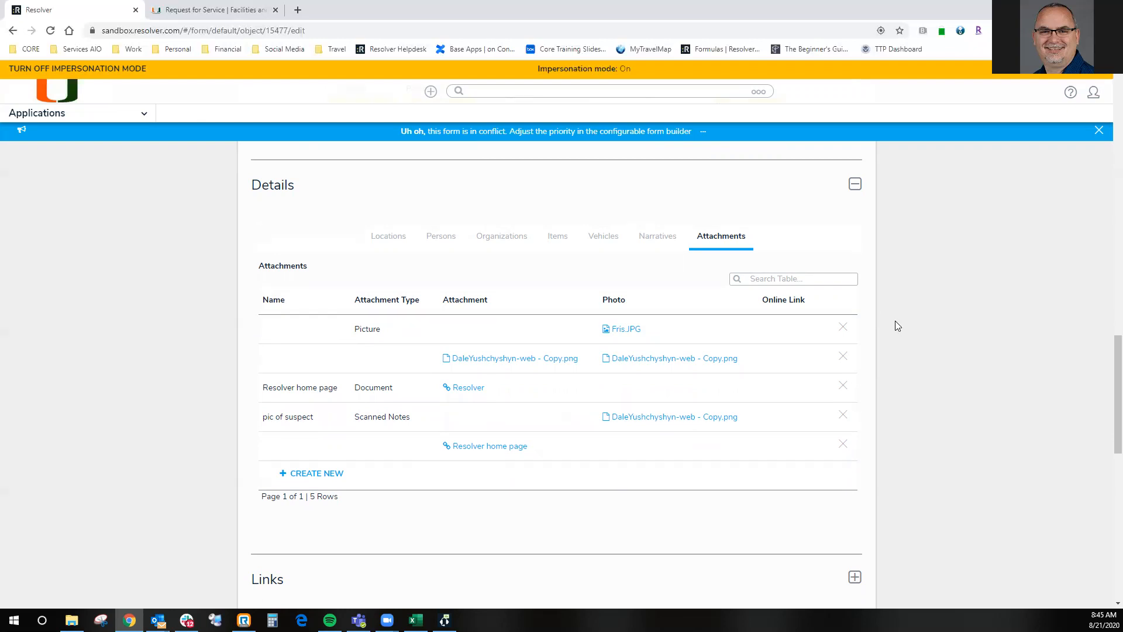
pyautogui.scroll(-3, 898, 325)
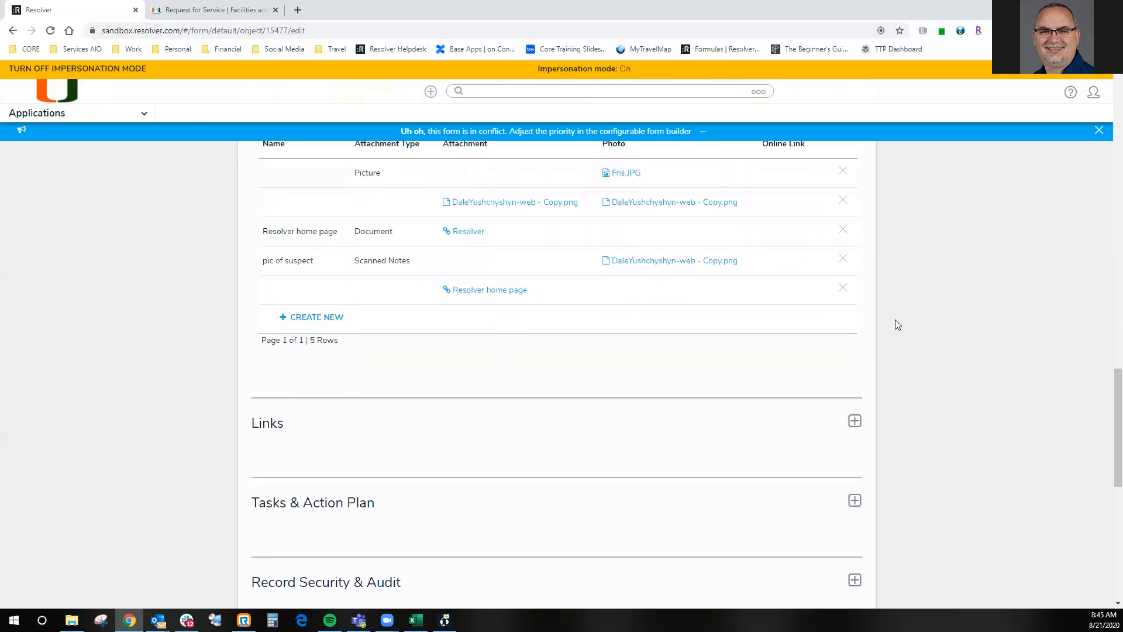
pyautogui.scroll(3, 898, 325)
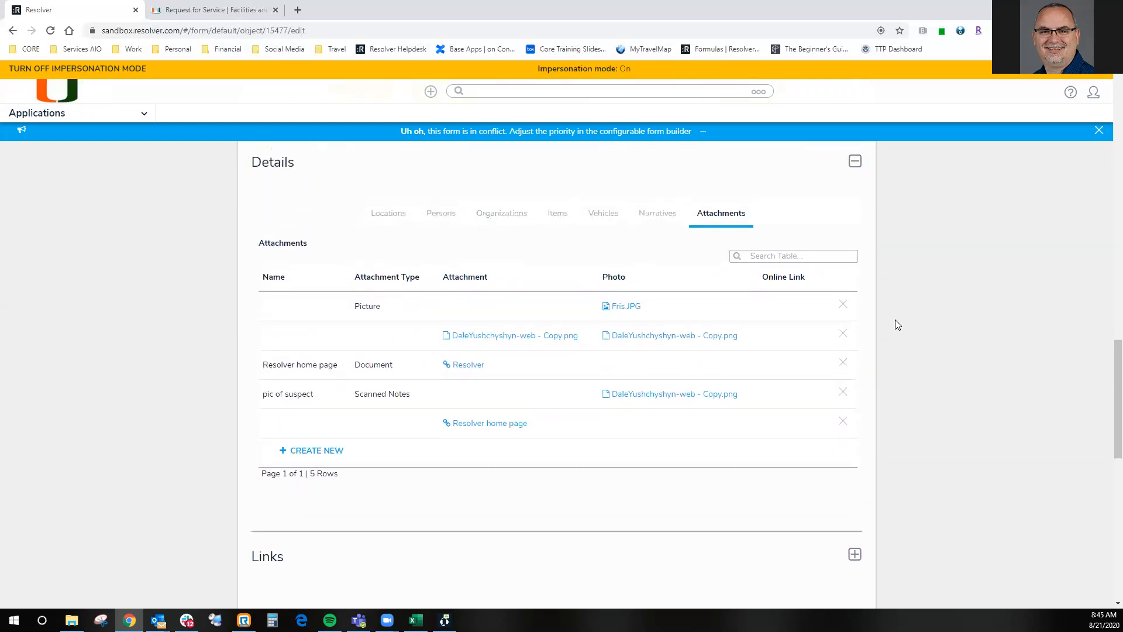
pyautogui.scroll(2, 897, 325)
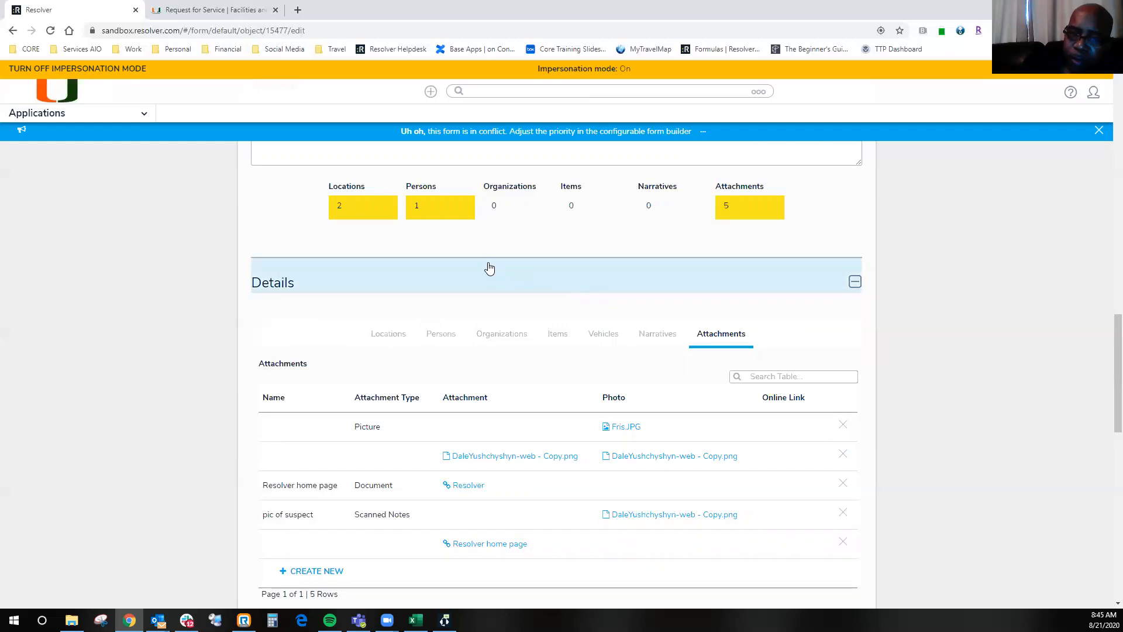
# - View the University of Miami Public Safety Incident List report, inspect its filter options, and close them without filtering
pyautogui.click(56, 114)
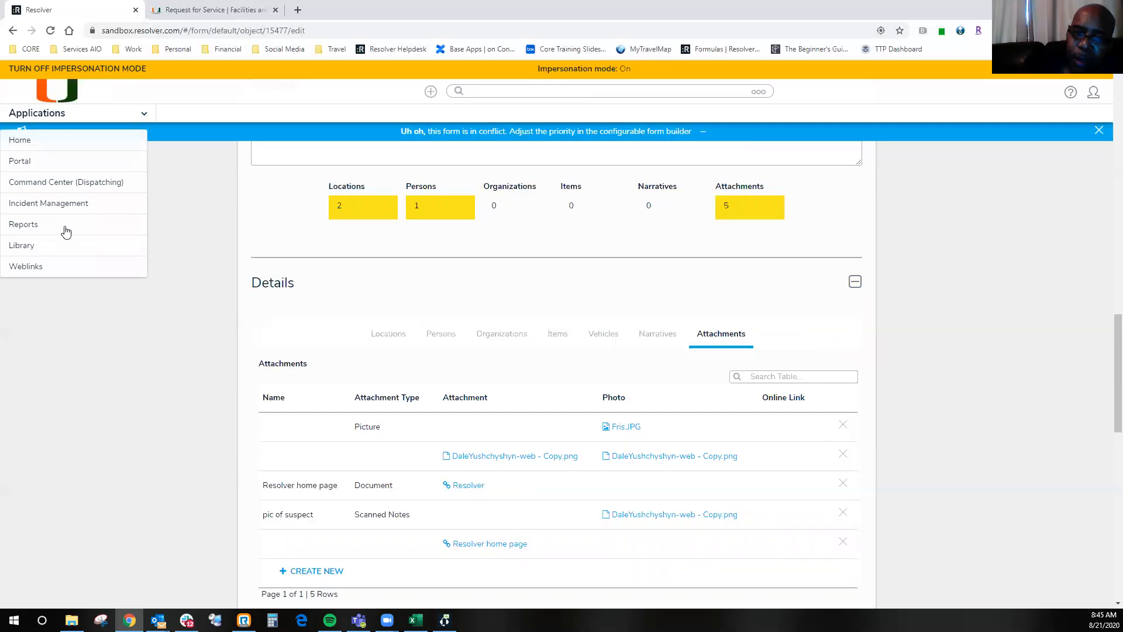
pyautogui.click(28, 227)
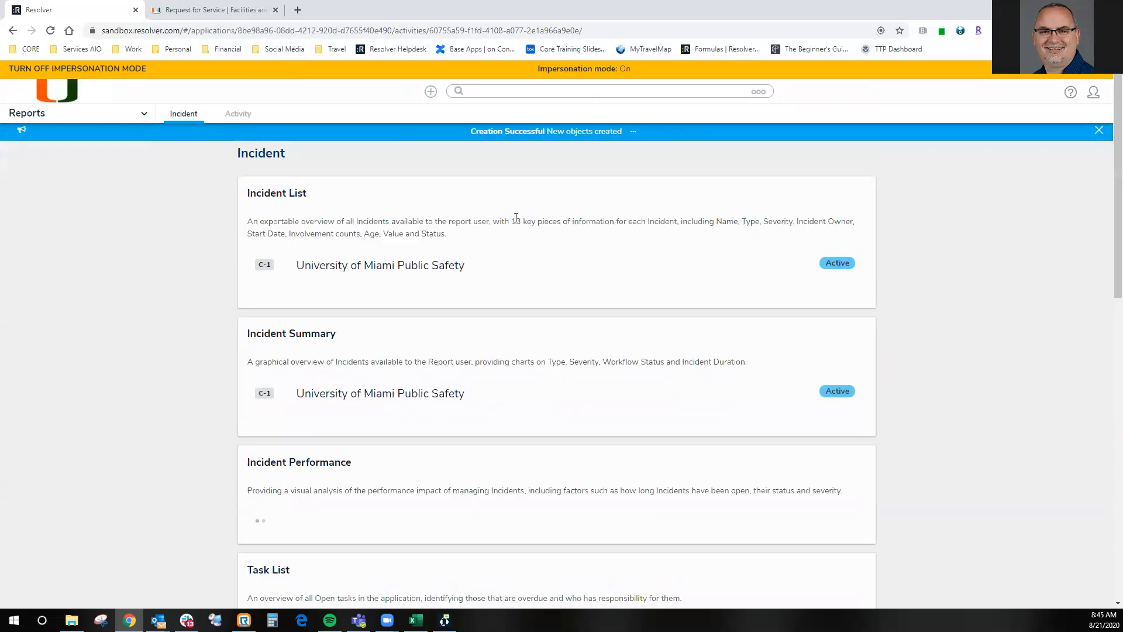
pyautogui.click(371, 280)
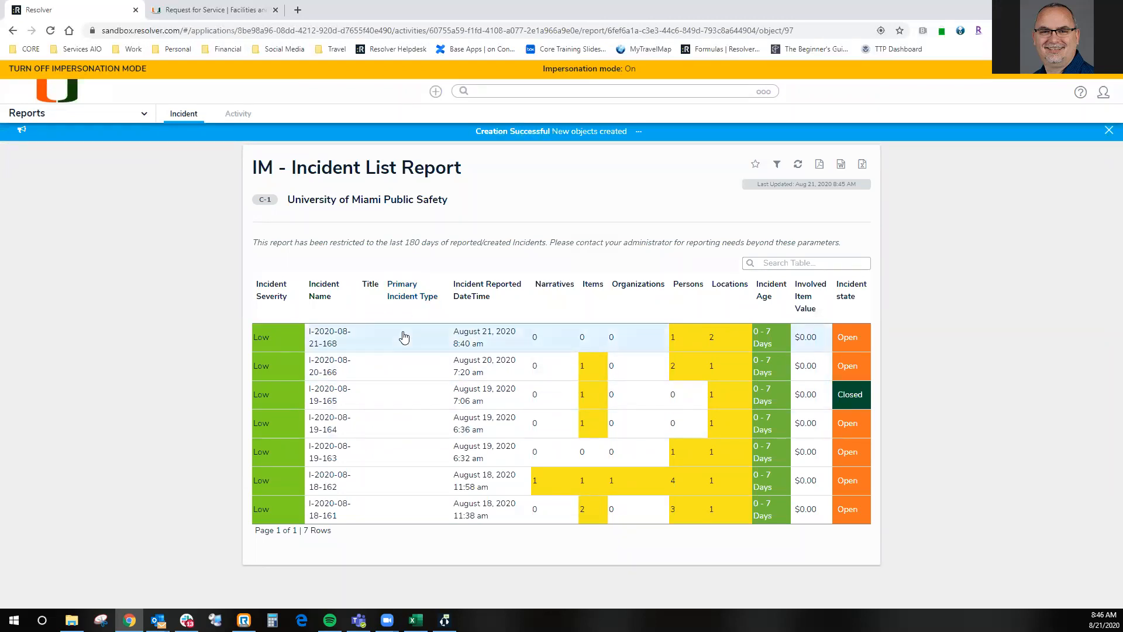
pyautogui.click(777, 167)
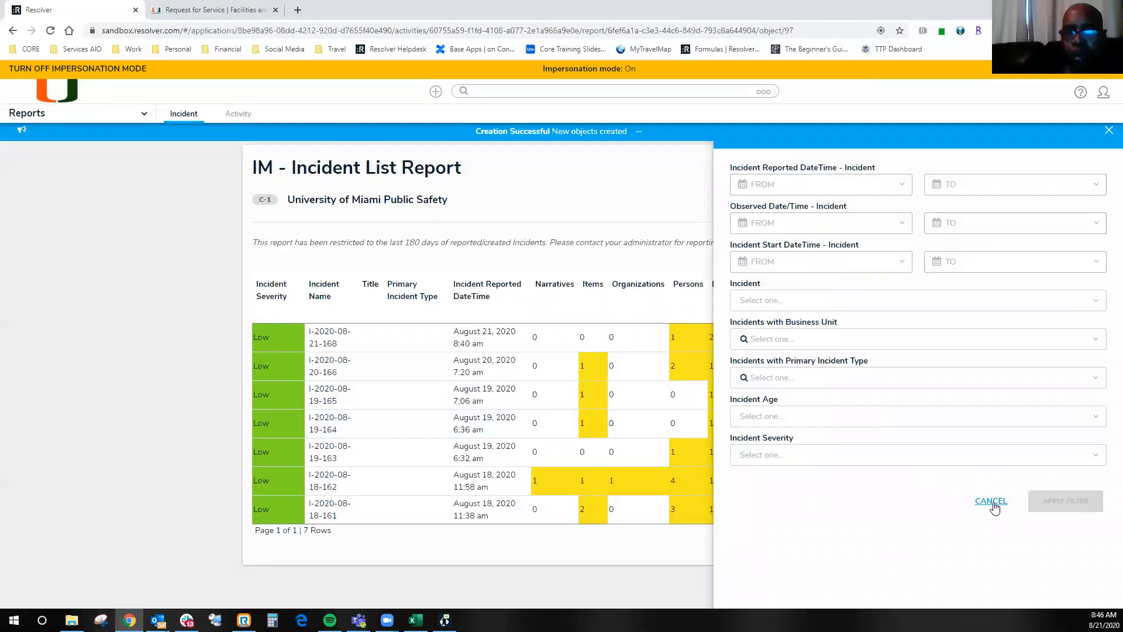
pyautogui.click(992, 502)
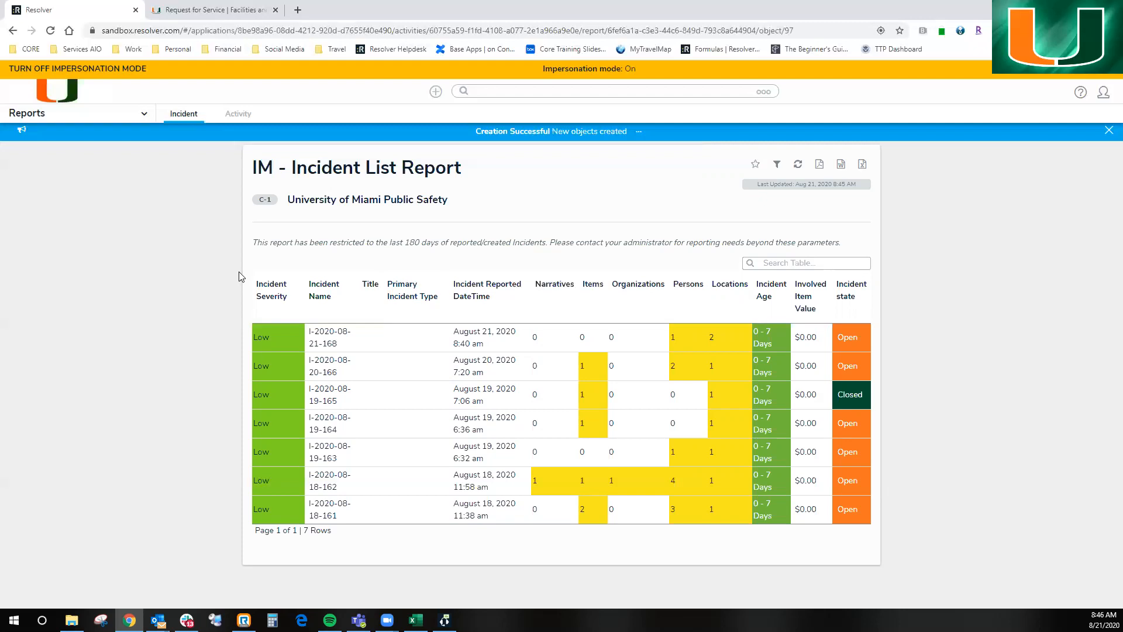
# - Return to the escalated incident's edit form and review its general fields and the locations in its Details section
pyautogui.click(11, 33)
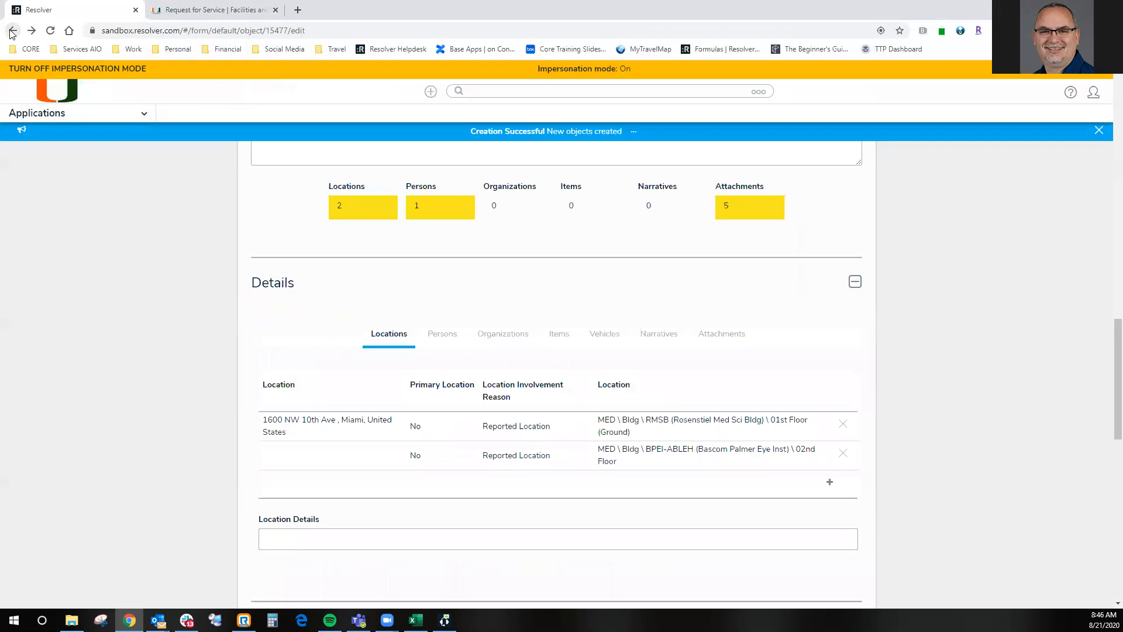
pyautogui.scroll(5, 699, 367)
pyautogui.scroll(10, 700, 366)
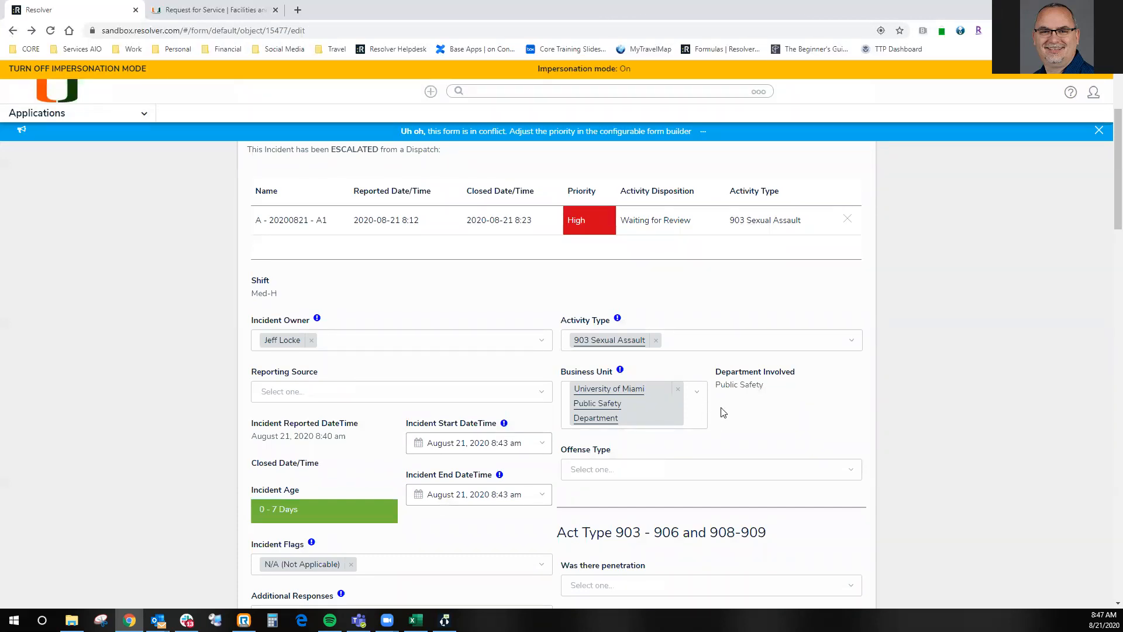
pyautogui.scroll(-1, 723, 413)
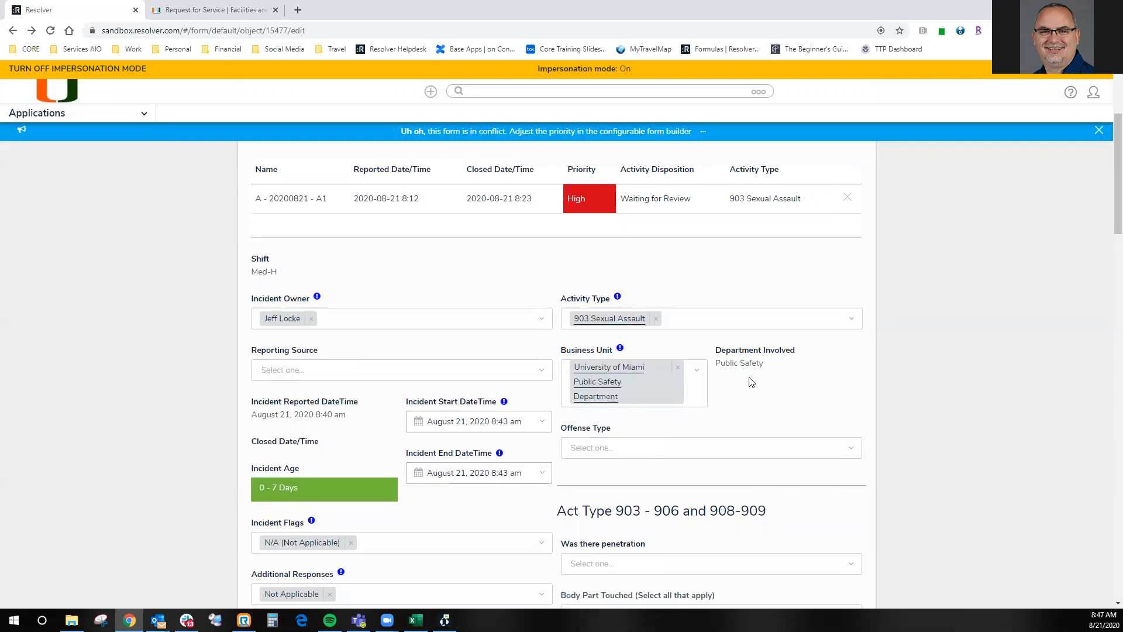
pyautogui.scroll(-10, 751, 382)
pyautogui.scroll(-6, 751, 382)
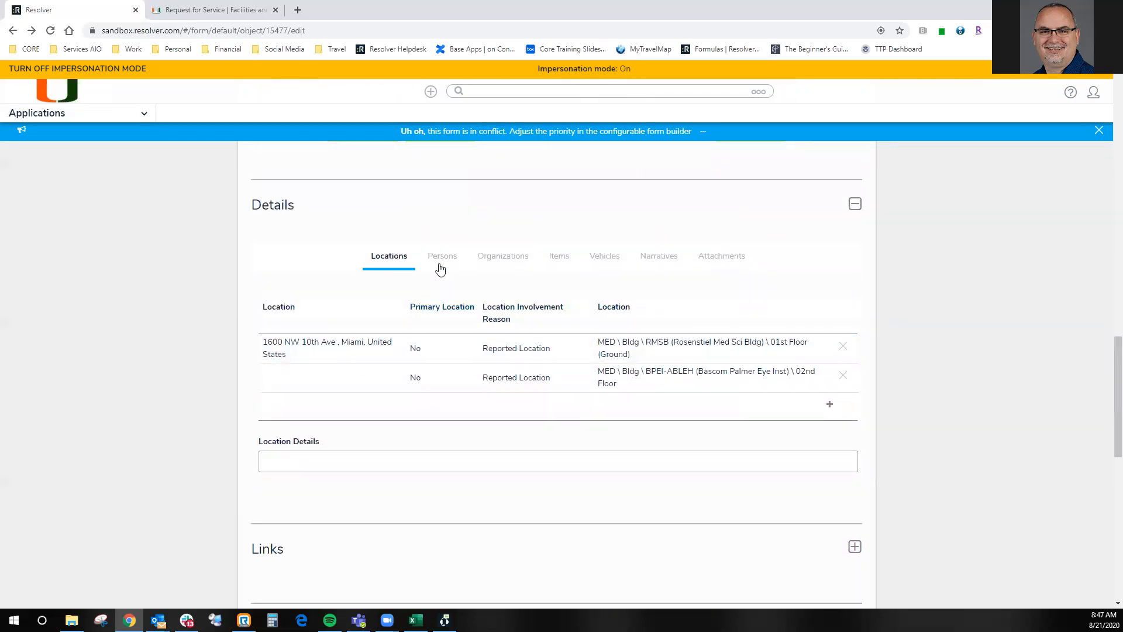
# - View the incident's Narratives, open the form for a new narrative, and close it without creating one
pyautogui.click(659, 260)
pyautogui.click(300, 353)
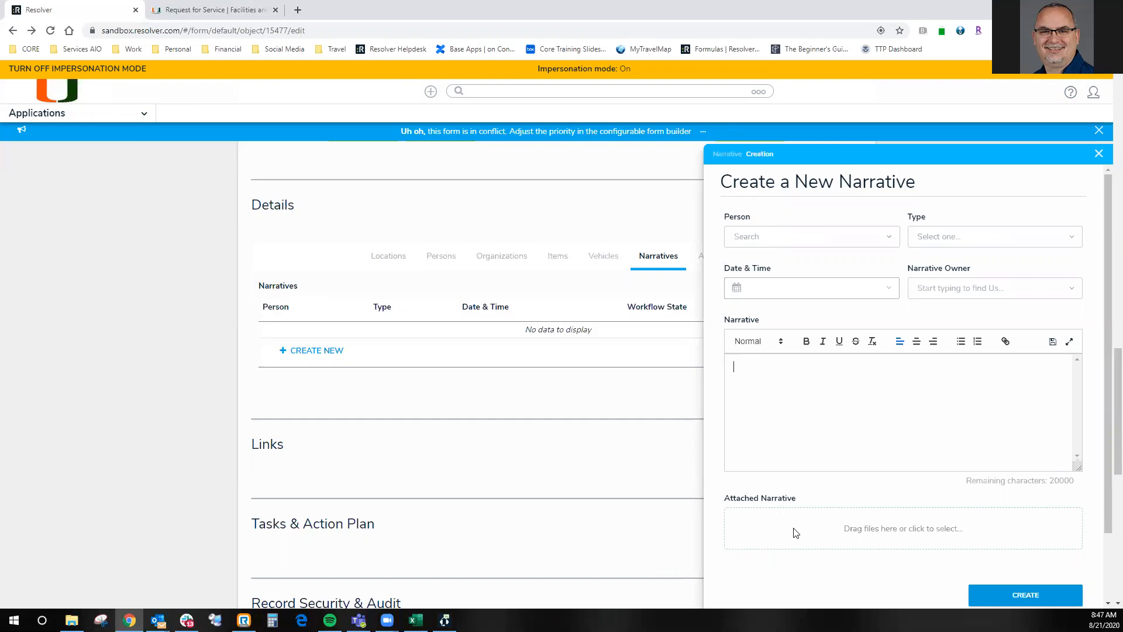
pyautogui.click(1099, 155)
# - Examine the Tasks & Action Plan and Record Security & Audit sections, and collapse Record Security & Audit again
pyautogui.scroll(-3, 581, 379)
pyautogui.click(473, 375)
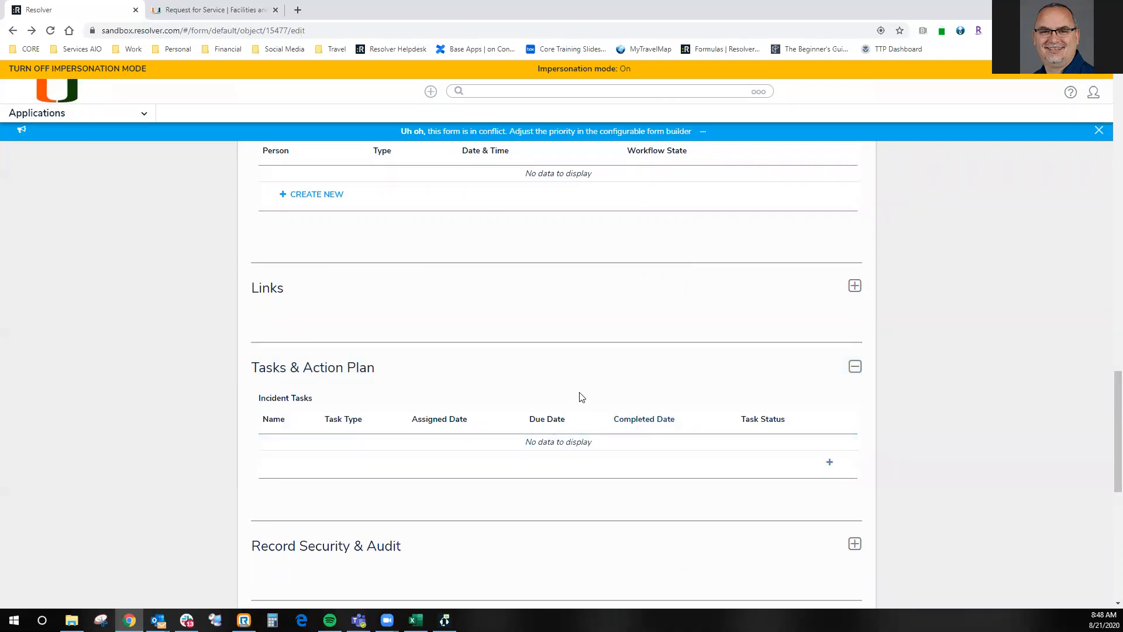
pyautogui.scroll(-1, 579, 392)
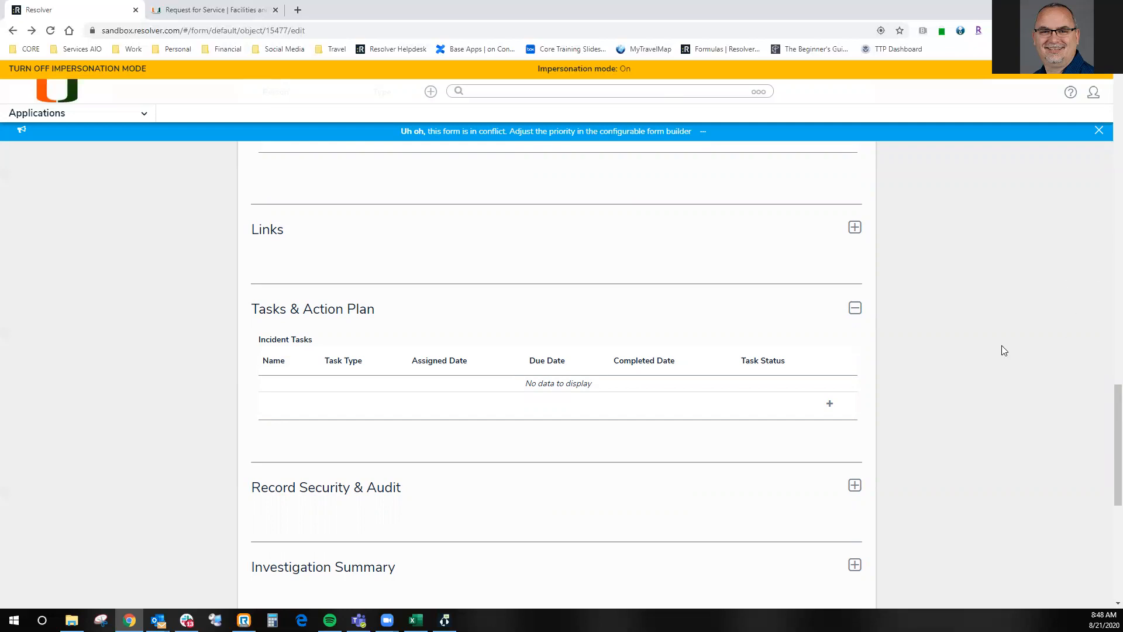
pyautogui.scroll(-3, 910, 348)
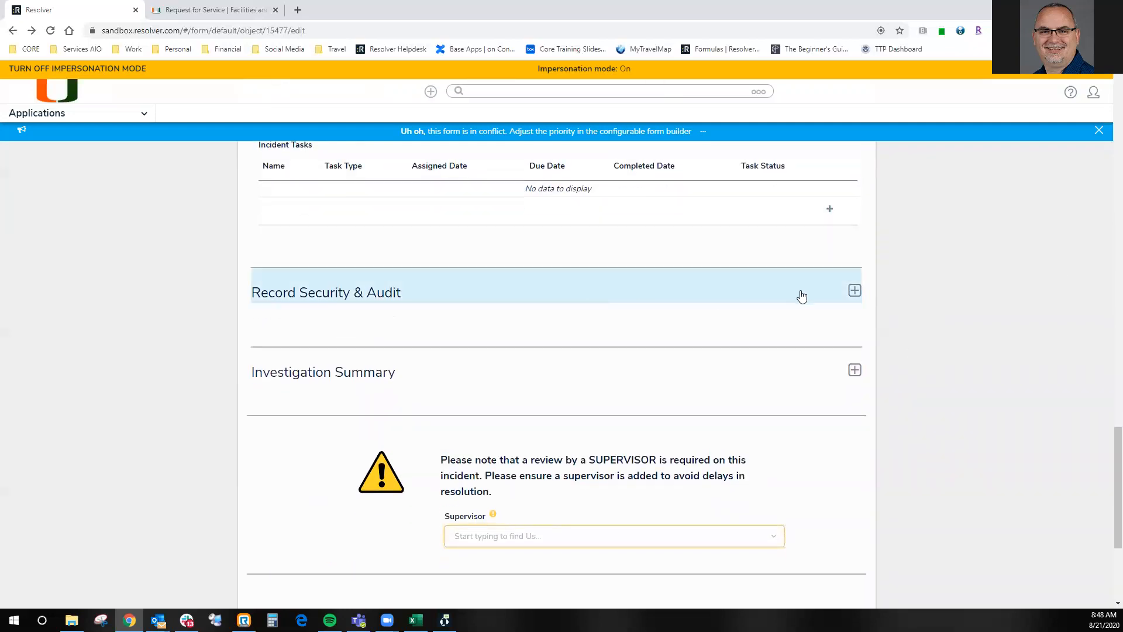
pyautogui.click(855, 291)
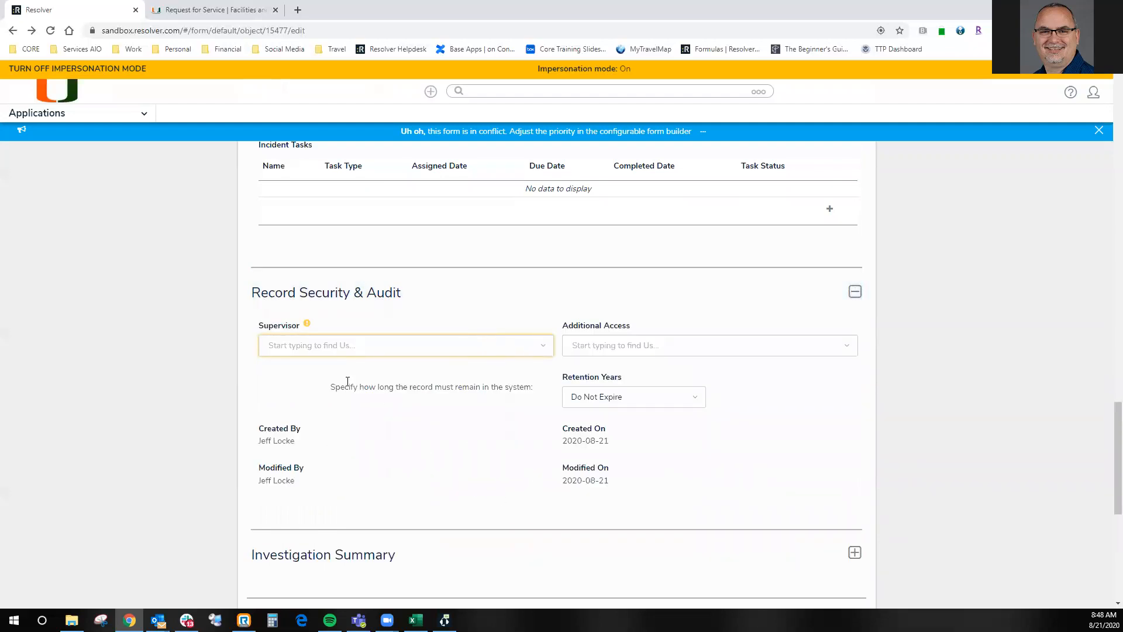
pyautogui.scroll(-1, 379, 344)
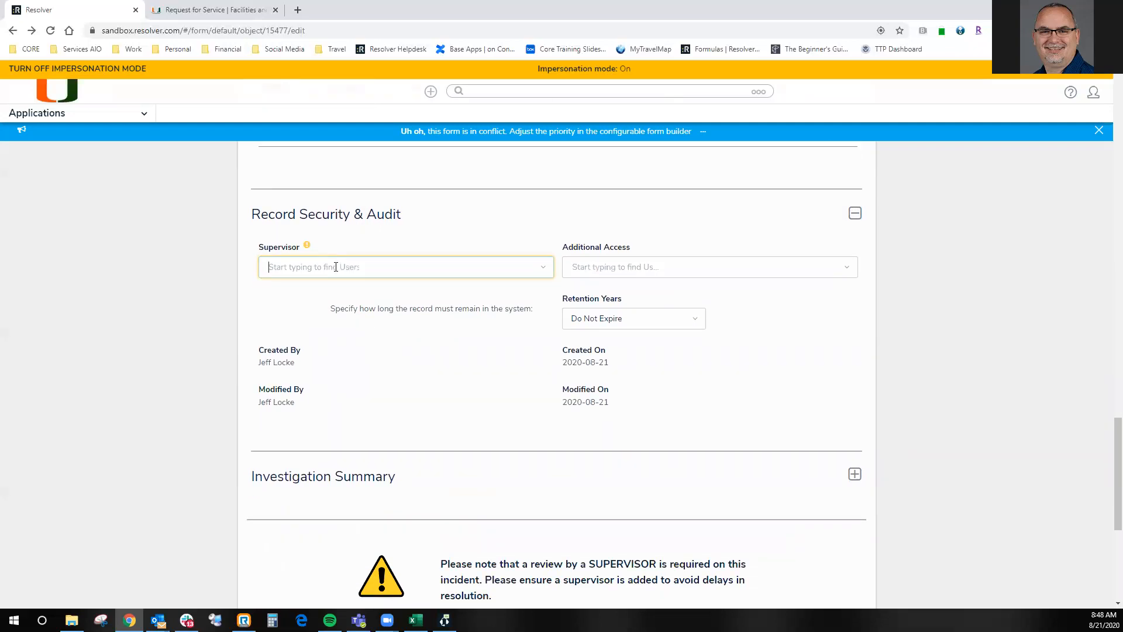
pyautogui.scroll(-4, 373, 334)
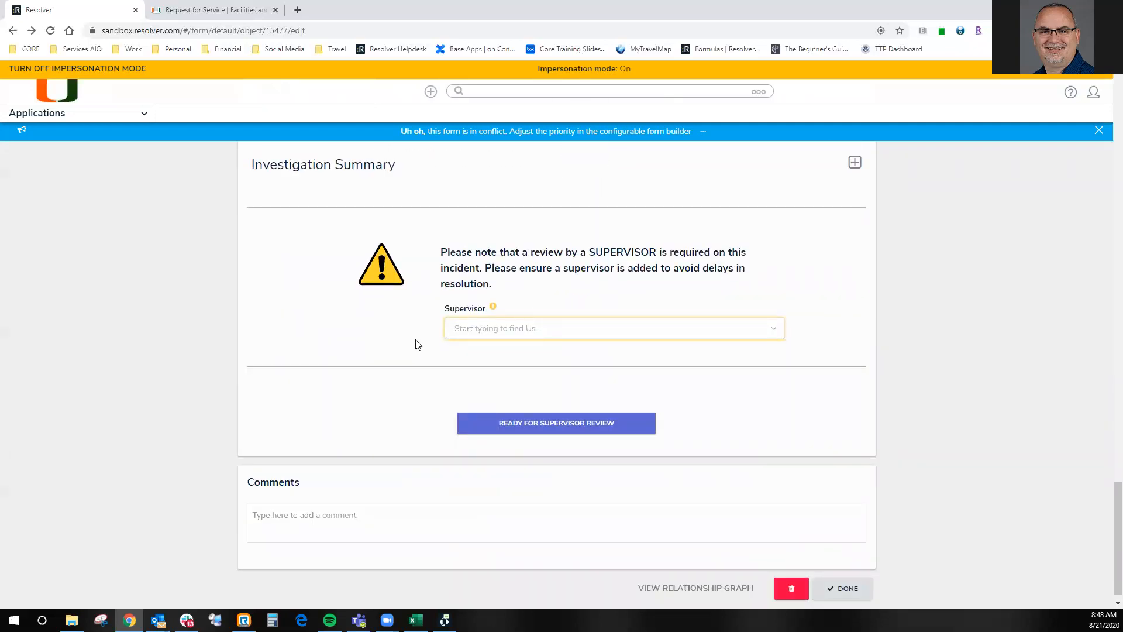
pyautogui.scroll(3, 802, 273)
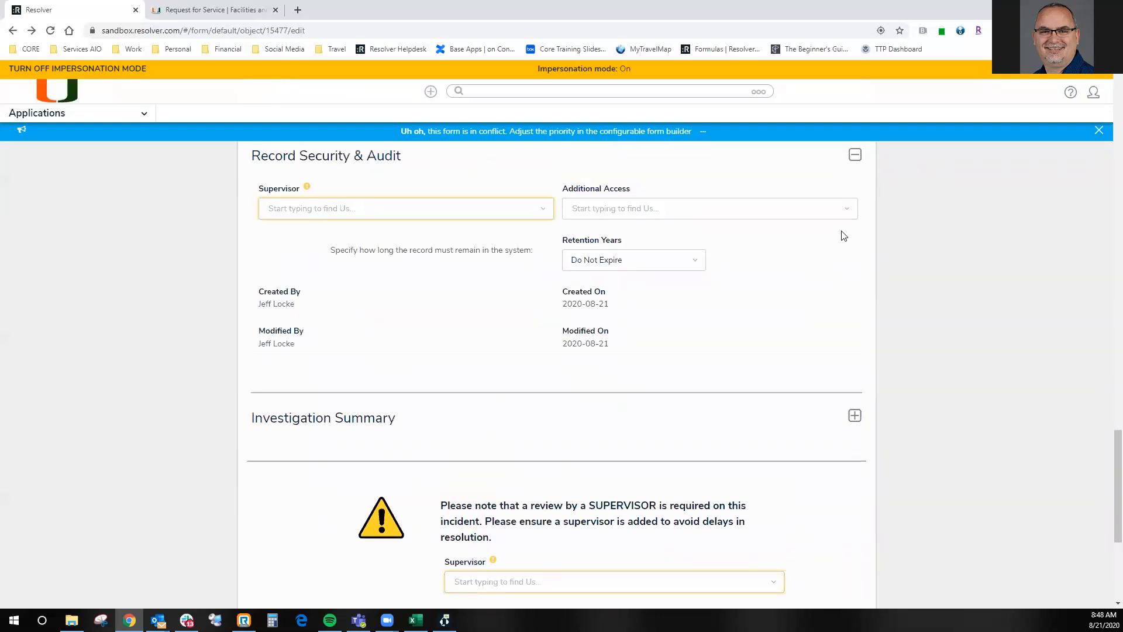
pyautogui.click(833, 176)
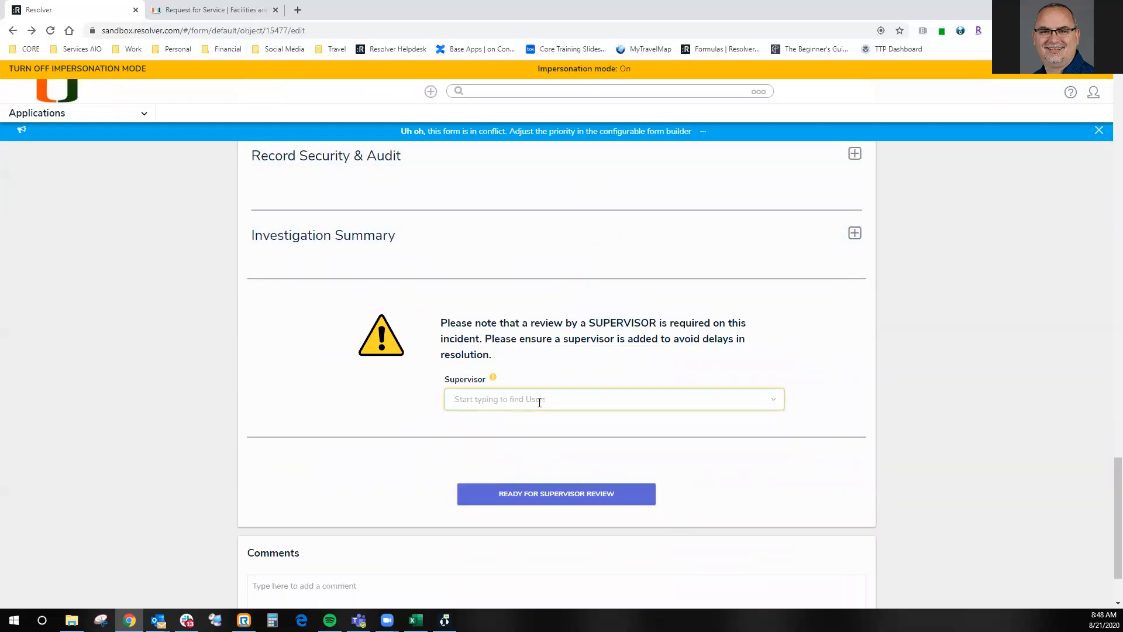
# - Assign the S-Med-H group as Supervisor and submit the incident as ready for supervisor review
pyautogui.write('med')
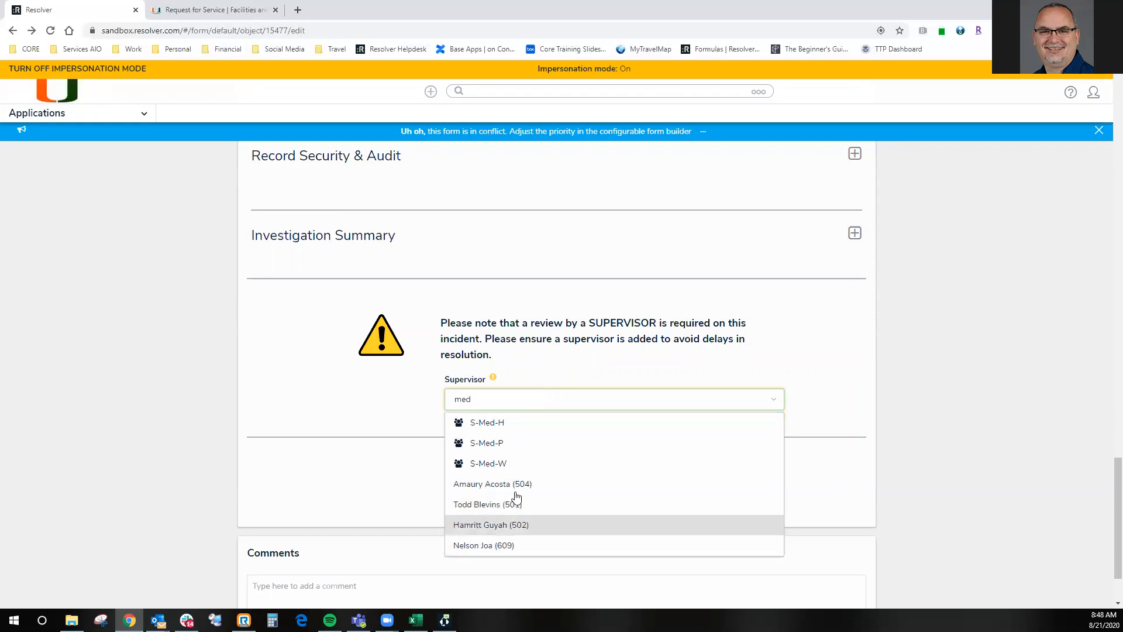
pyautogui.click(484, 429)
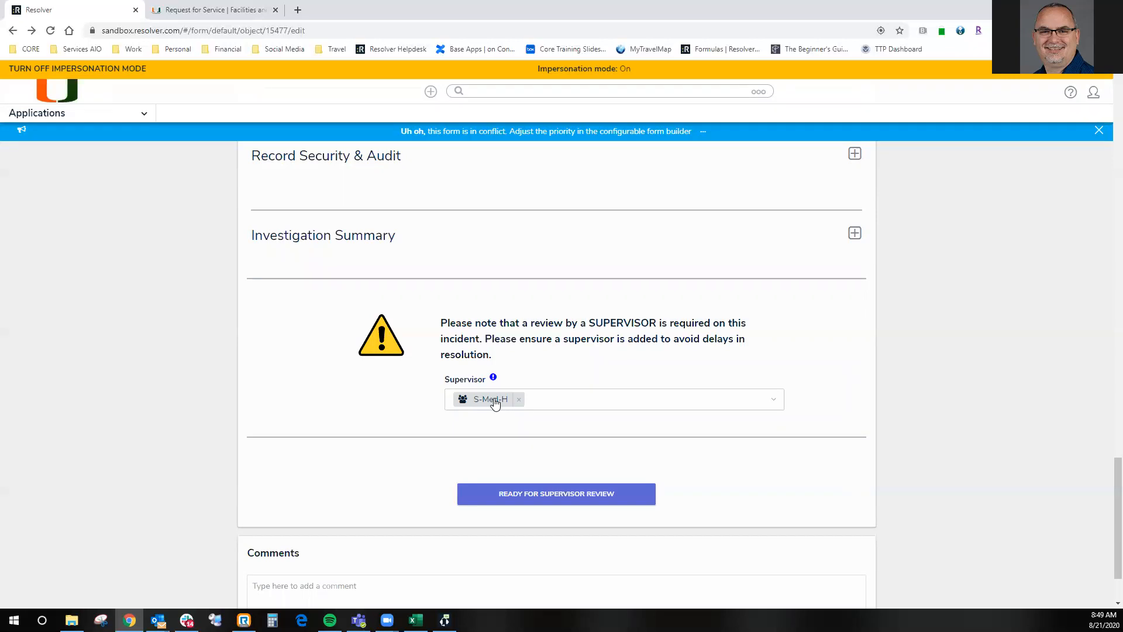
pyautogui.click(559, 495)
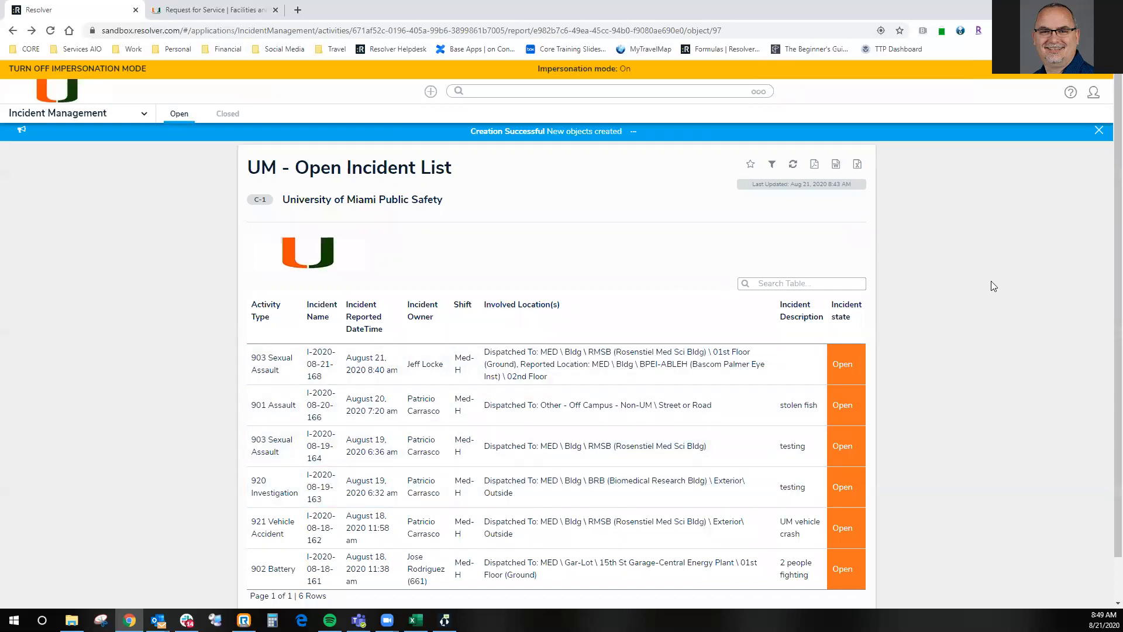
# - Refresh the open incident list, view the August 21 903 Sexual Assault incident's investigation details, and close them
pyautogui.click(792, 164)
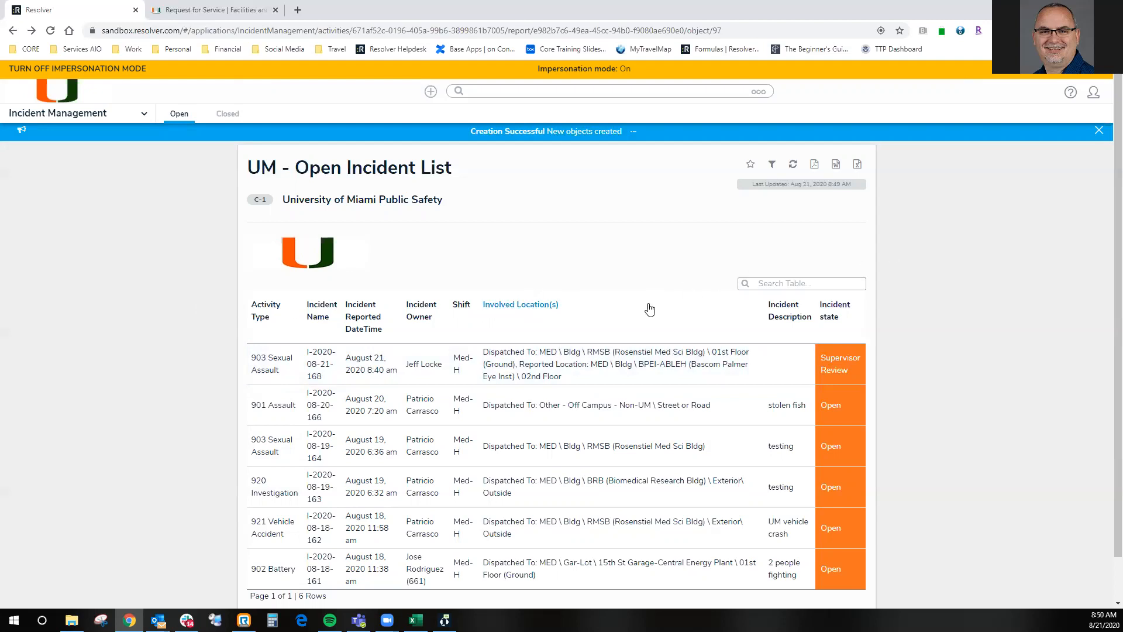
pyautogui.click(647, 359)
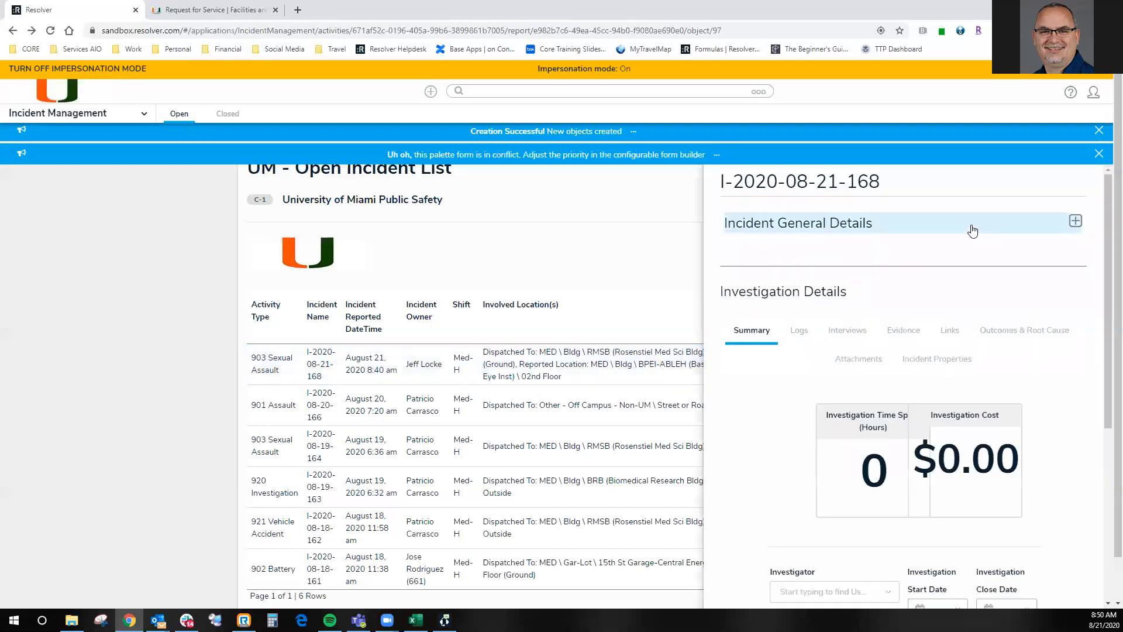
pyautogui.click(1100, 154)
pyautogui.click(1100, 154)
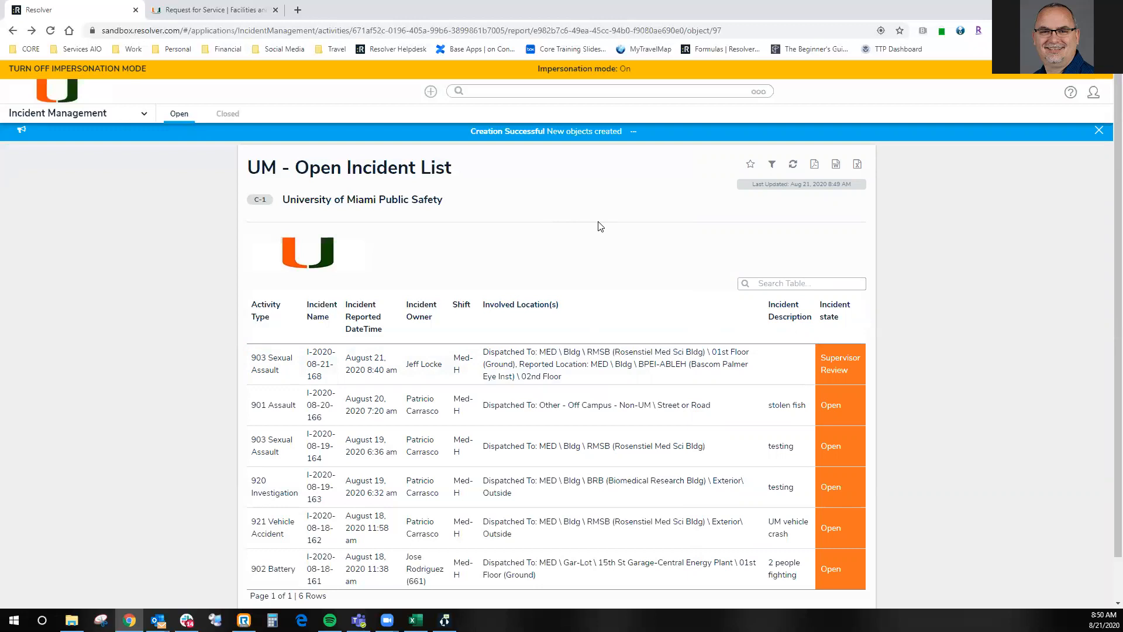
# - Submit the 901 Assault incident from August 20 as ready for supervisor review and refresh the open incident list
pyautogui.click(588, 408)
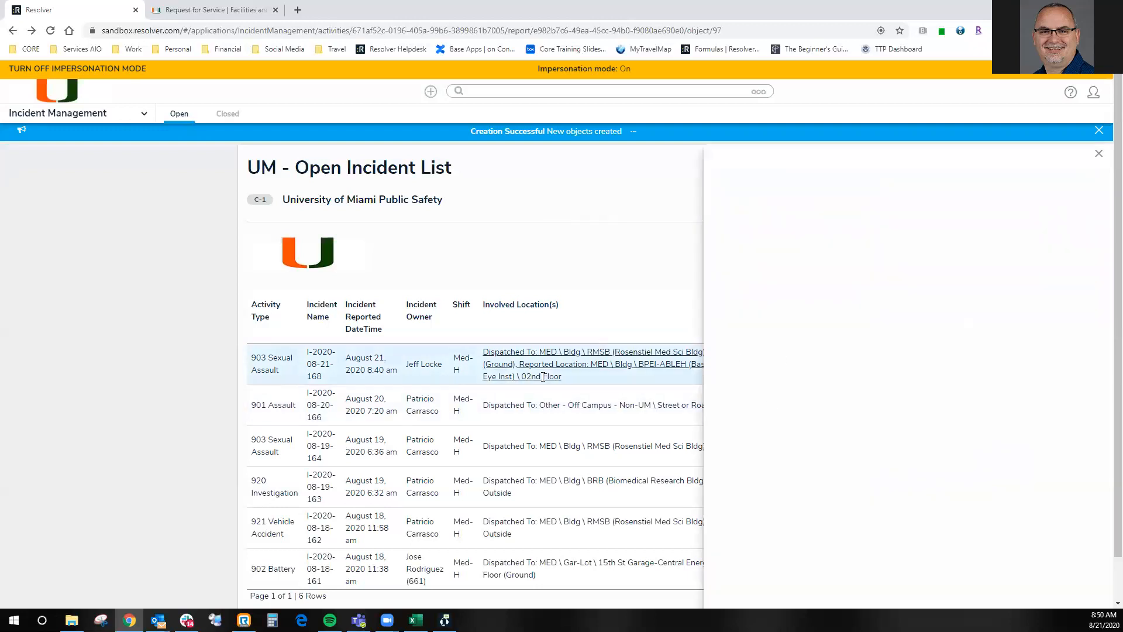
pyautogui.scroll(-15, 878, 377)
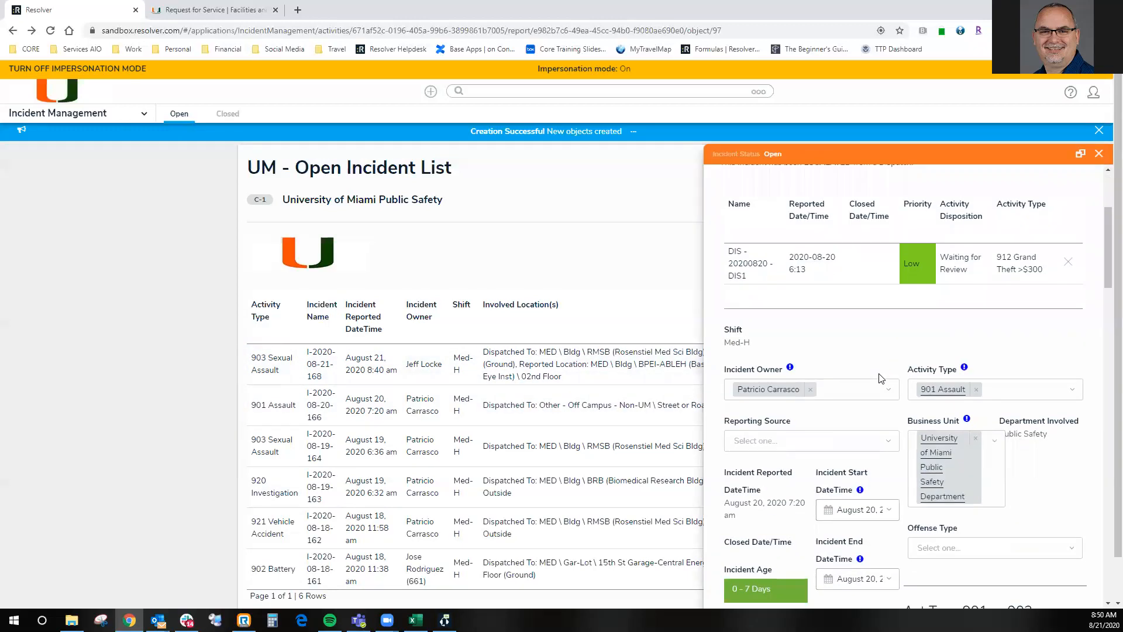
pyautogui.scroll(-10, 882, 378)
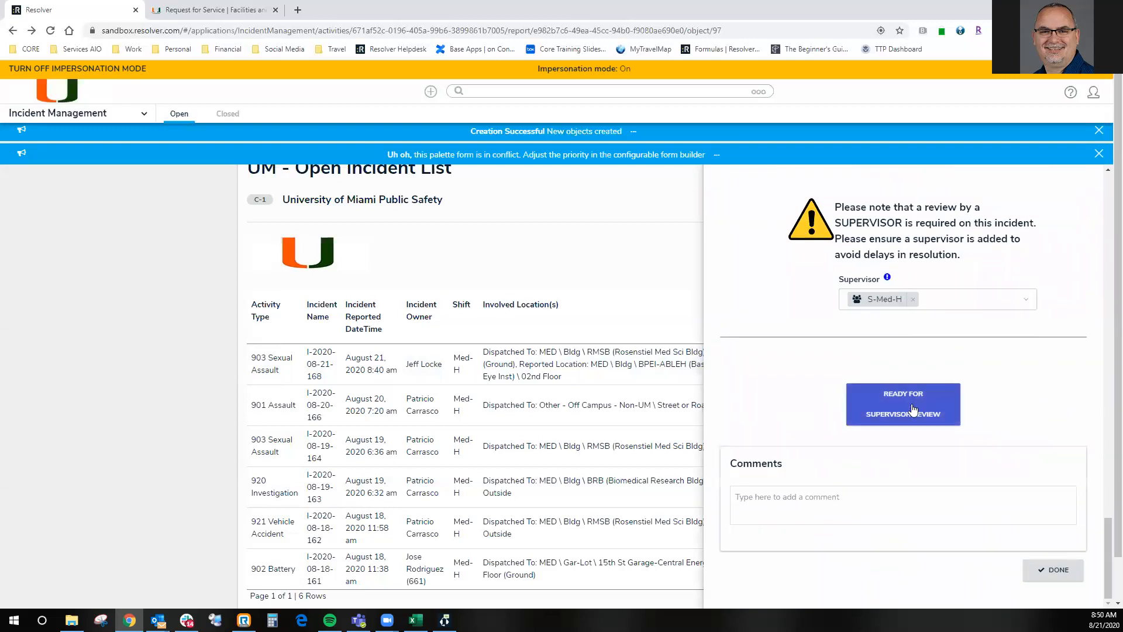
pyautogui.click(913, 412)
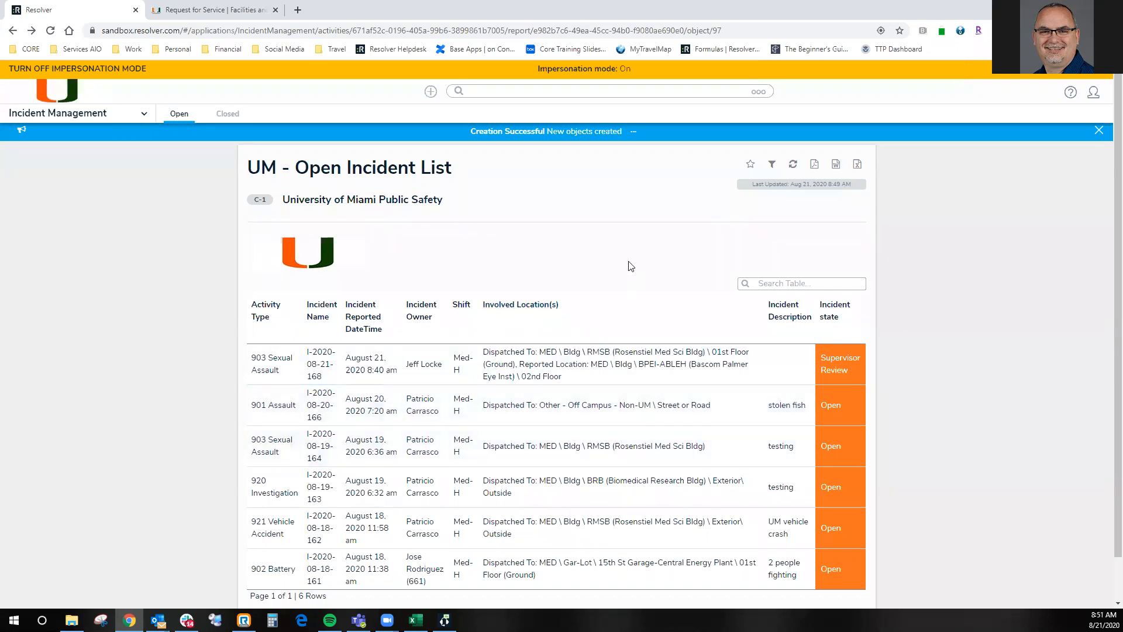
pyautogui.click(793, 167)
# - Filter the open incident list by the Med-H shift
pyautogui.click(771, 168)
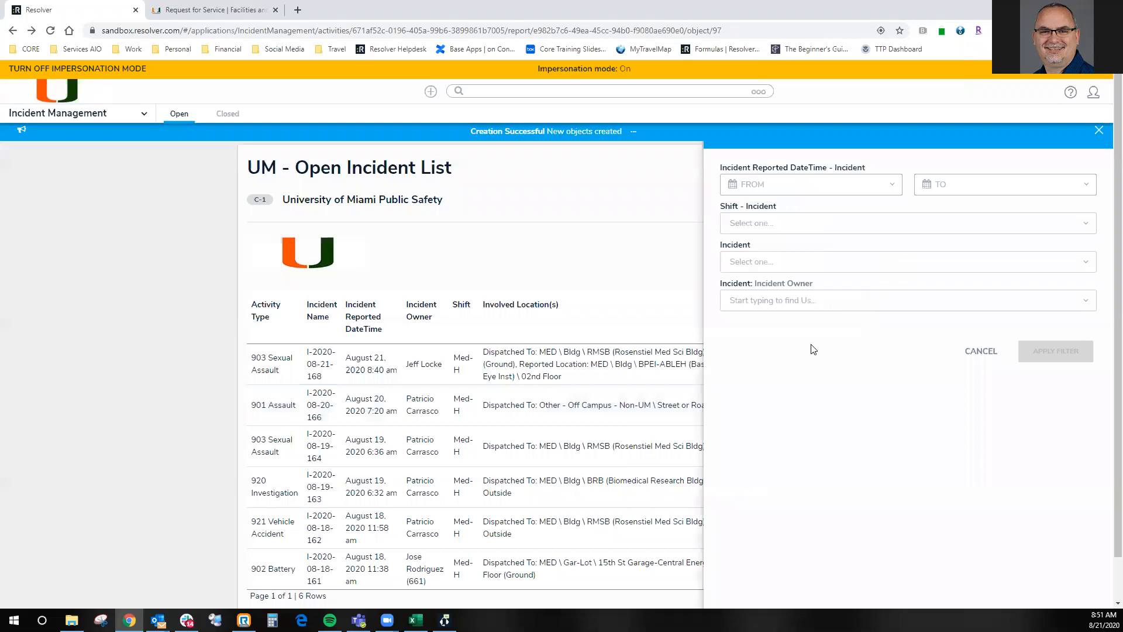
pyautogui.click(803, 222)
pyautogui.click(761, 247)
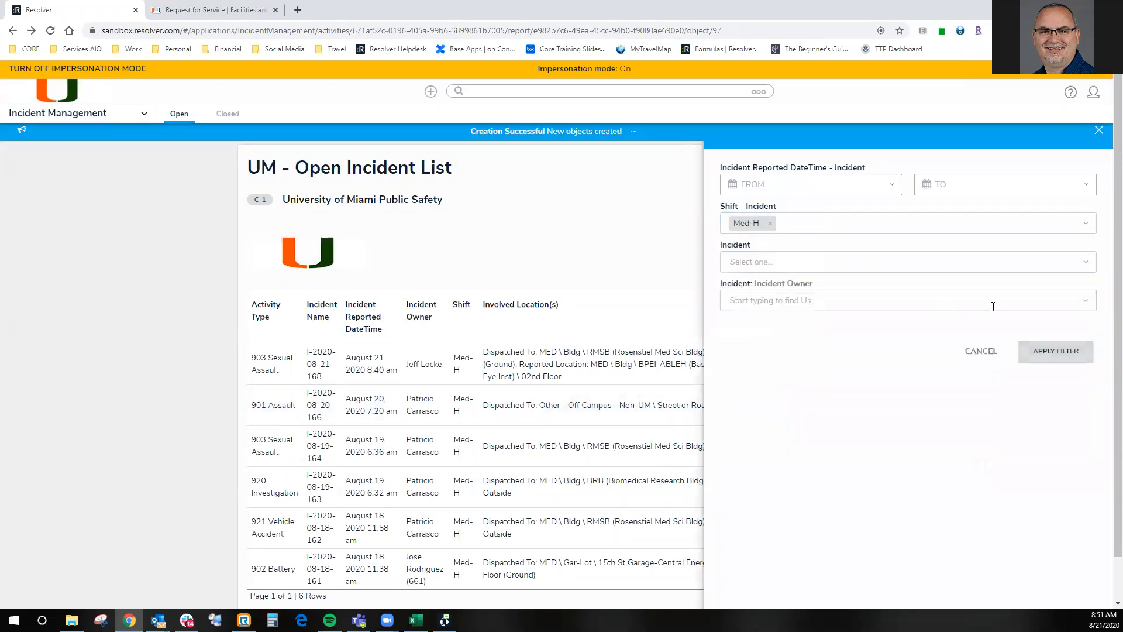
pyautogui.click(1055, 351)
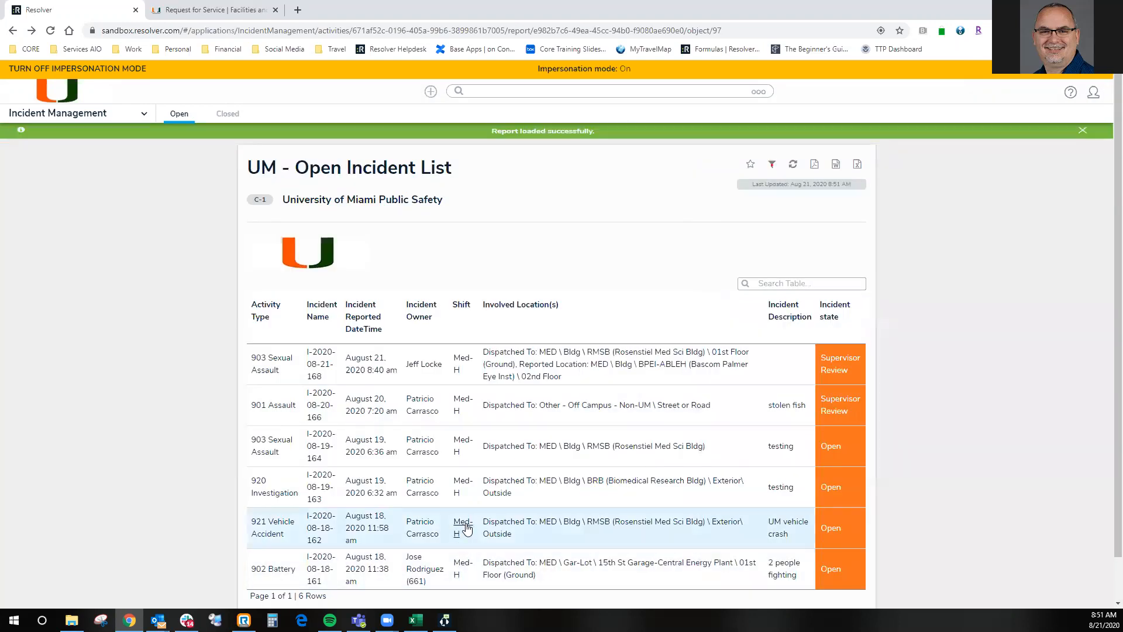
# - Remove the shift filter and show only incidents reported from August 20, 2020 8:51 am onward
pyautogui.click(772, 164)
pyautogui.click(772, 224)
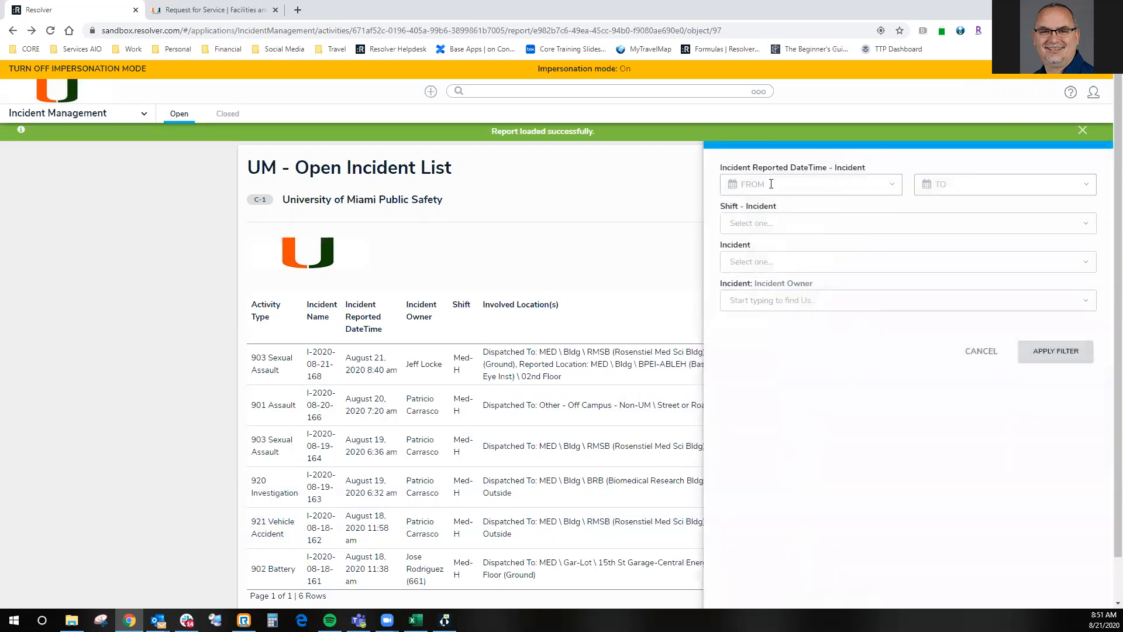
pyautogui.click(770, 184)
pyautogui.click(836, 341)
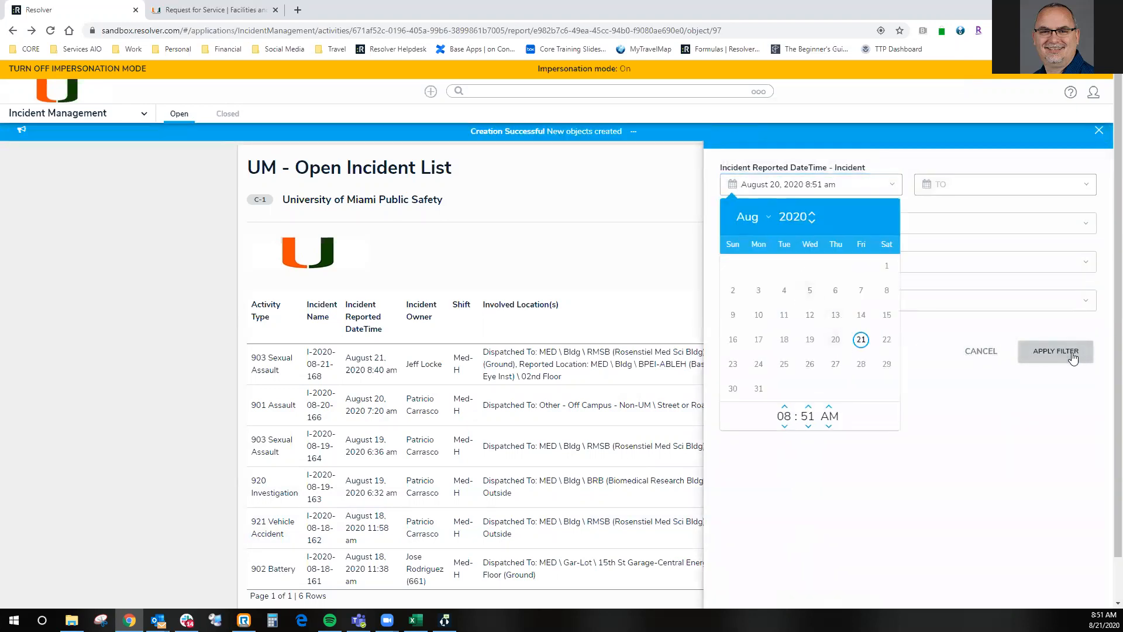
pyautogui.click(1056, 357)
pyautogui.click(1056, 352)
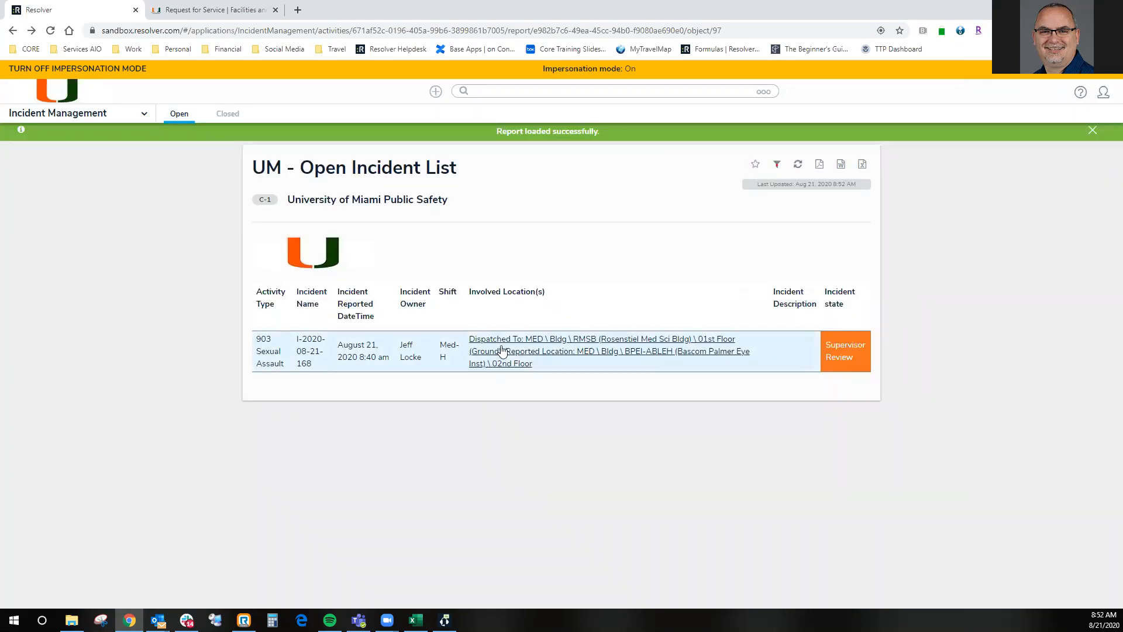
# - Clear the reported-date start filter and reapply to show the full open incident list
pyautogui.click(779, 165)
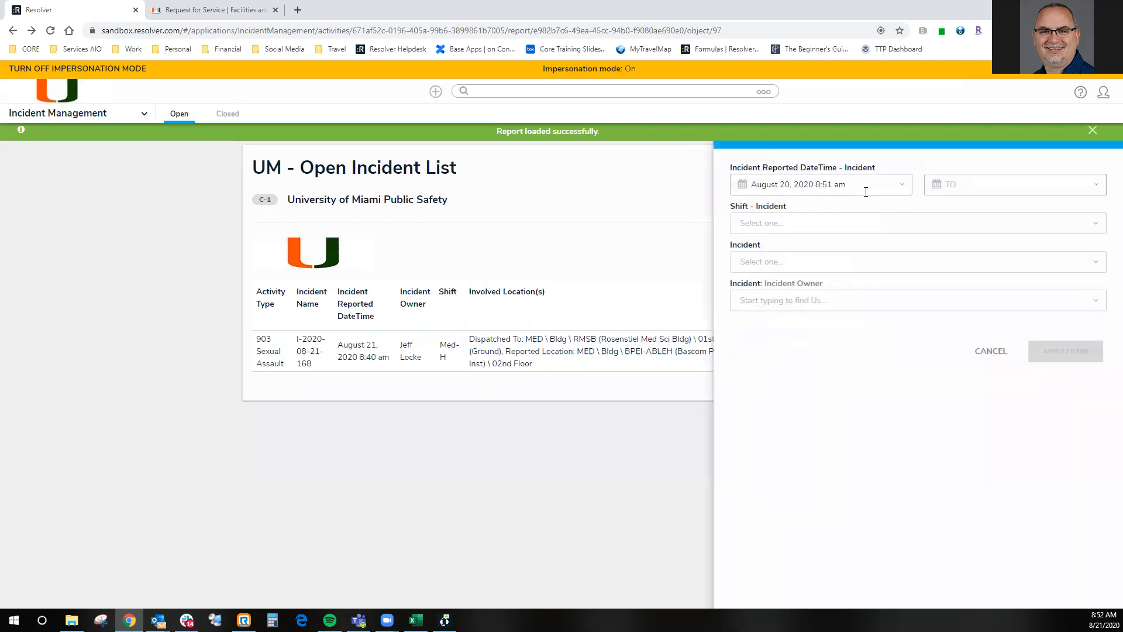
pyautogui.click(882, 183)
pyautogui.hotkey('ctrl', 'a')
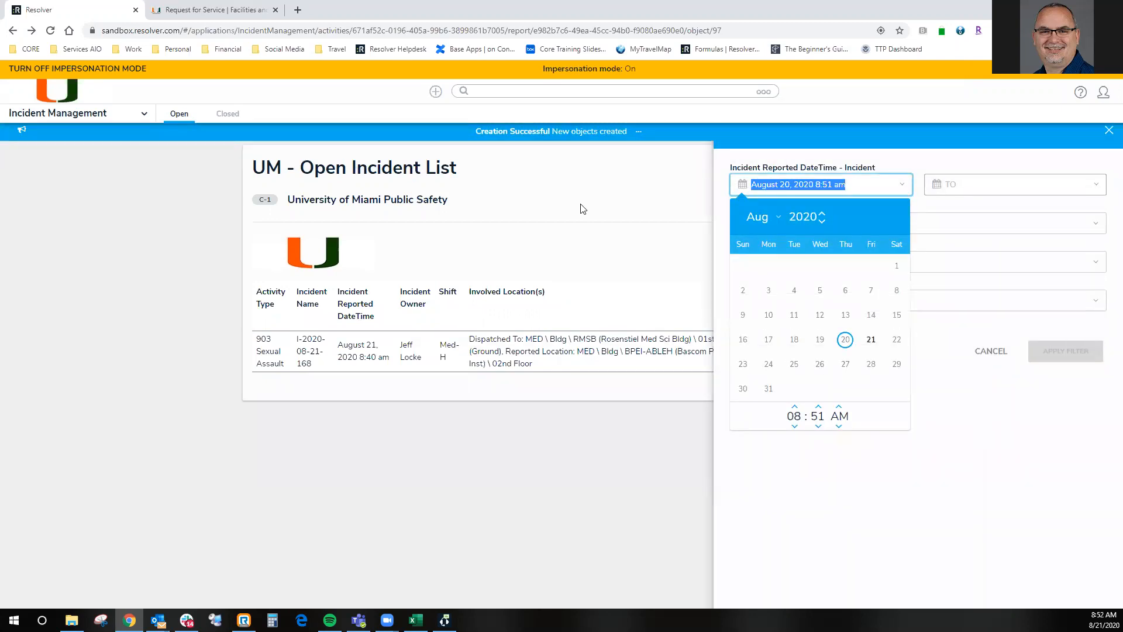
pyautogui.press('BackSpace')
pyautogui.click(970, 426)
pyautogui.click(1066, 351)
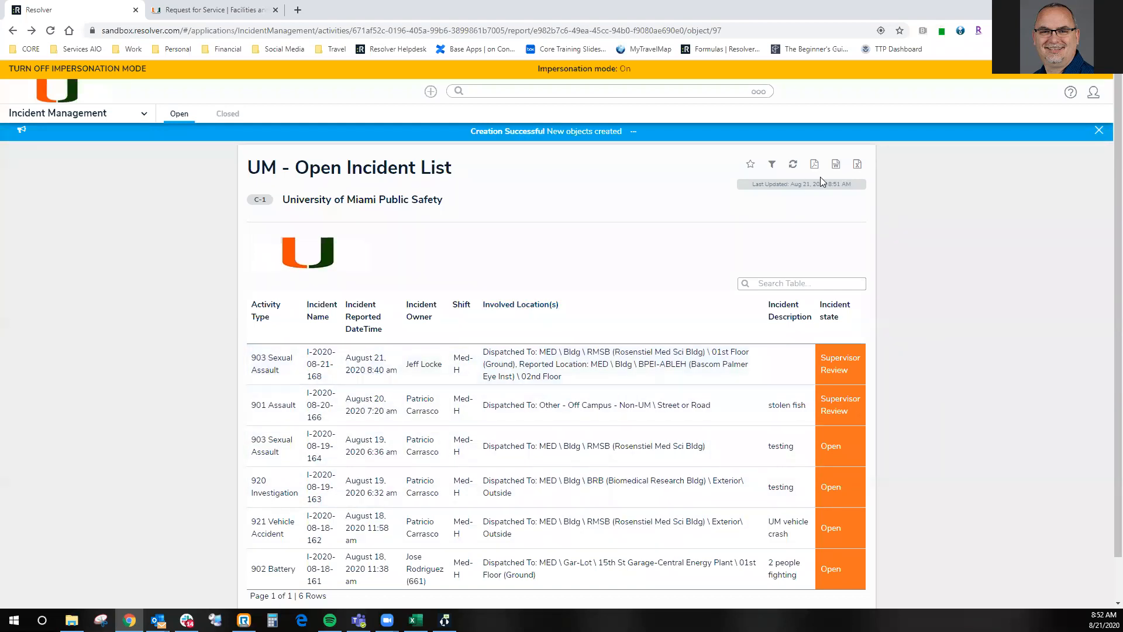
# - Filter the open incident list to incidents reported up to August 20, 2020 8:52 am
pyautogui.click(772, 165)
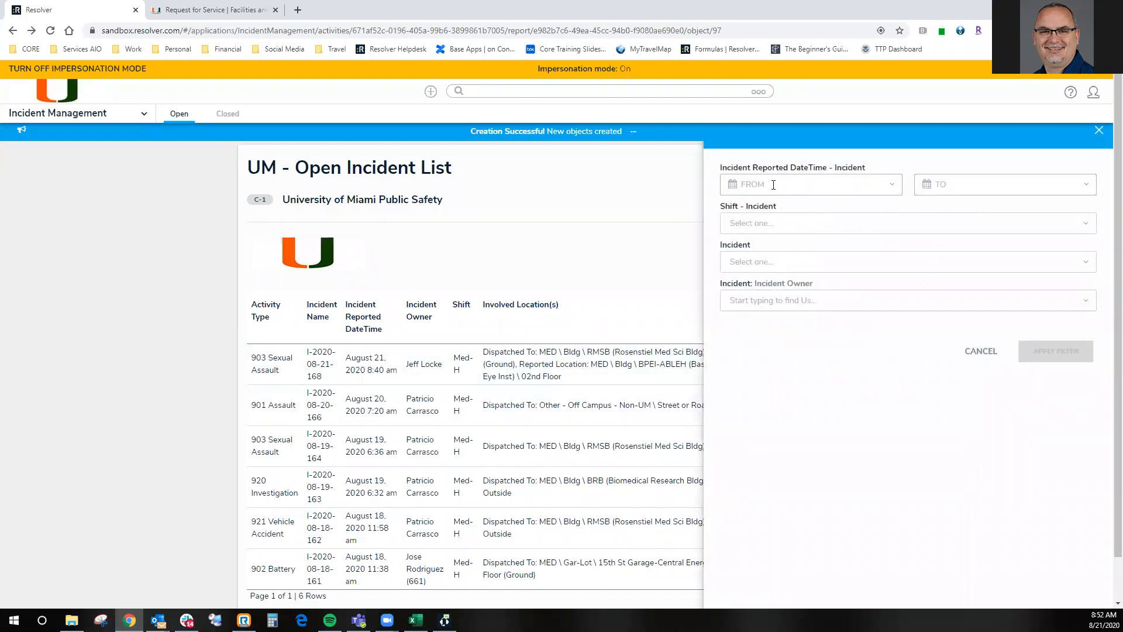
pyautogui.click(980, 186)
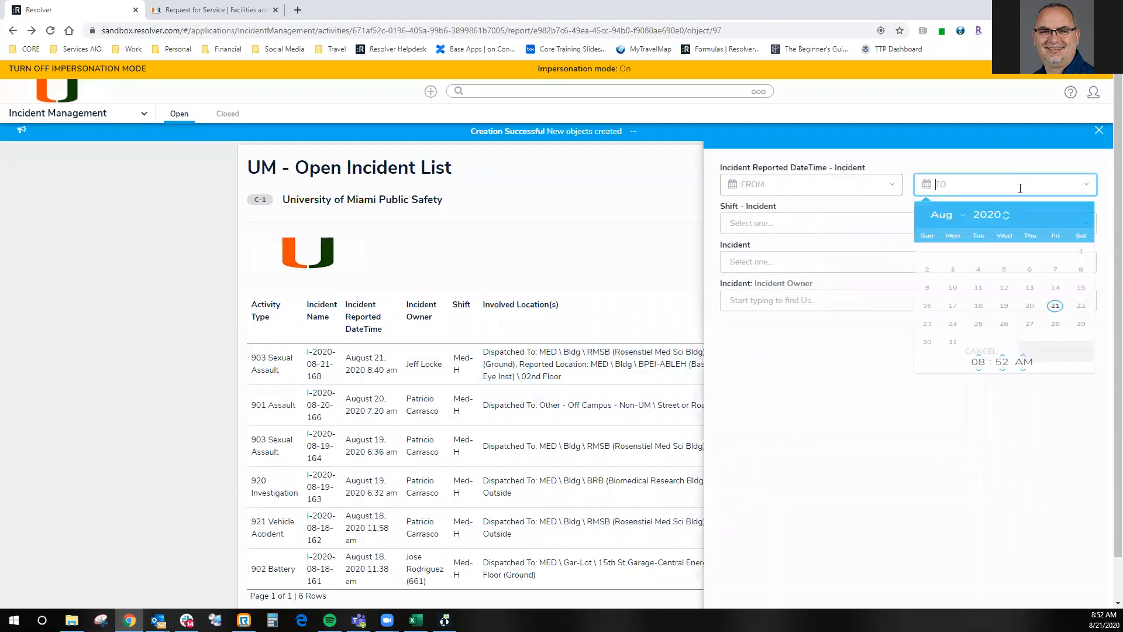
pyautogui.click(1032, 344)
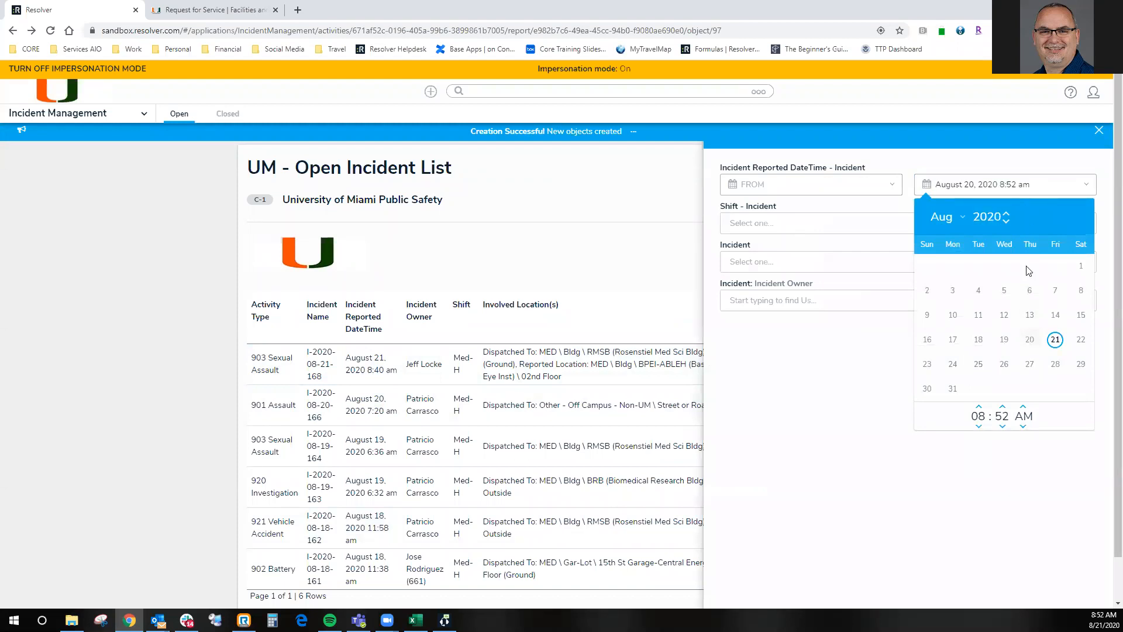
pyautogui.click(1047, 354)
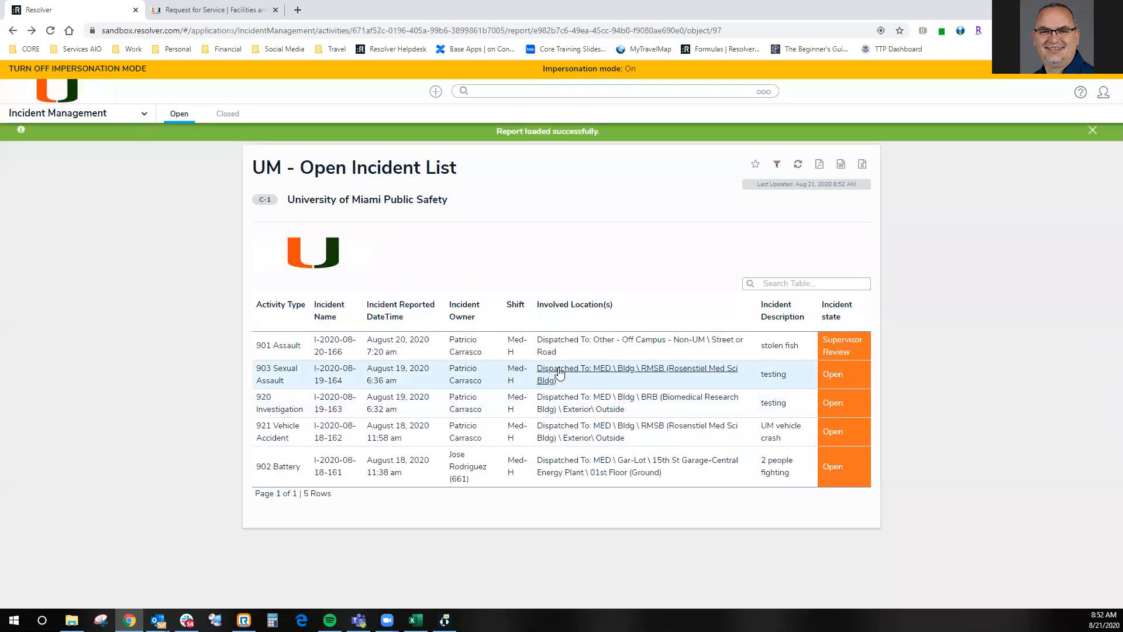
# - Clear the reported-date end filter and reapply to restore the unfiltered open incident list
pyautogui.click(777, 164)
pyautogui.moveTo(1032, 185); pyautogui.dragTo(940, 184)
pyautogui.press('BackSpace')
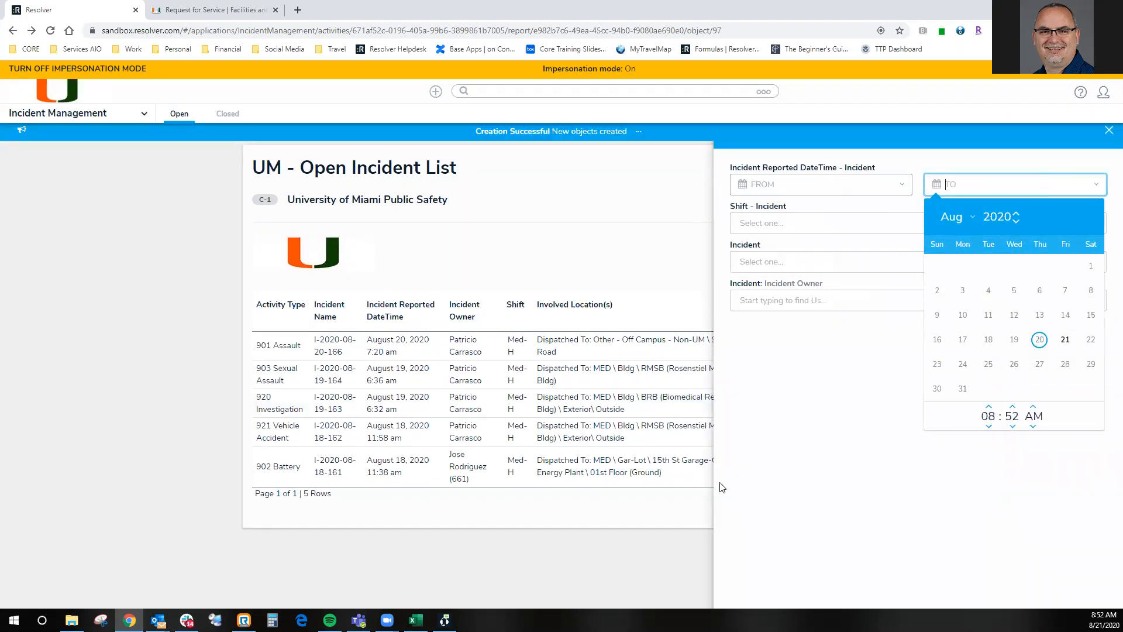
pyautogui.click(783, 453)
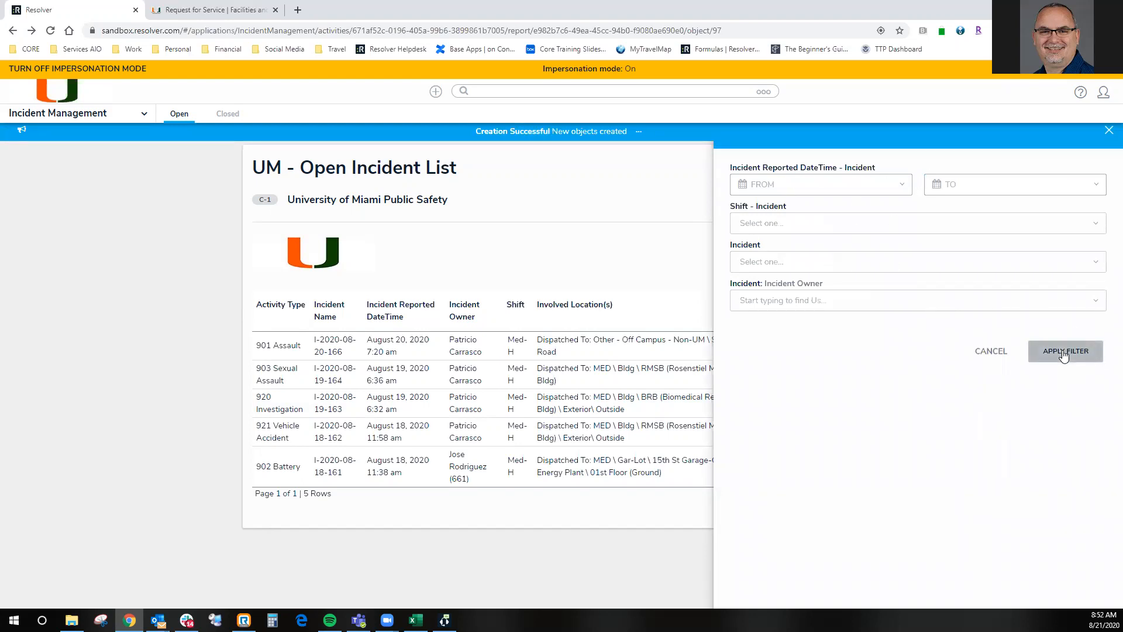
pyautogui.click(1093, 350)
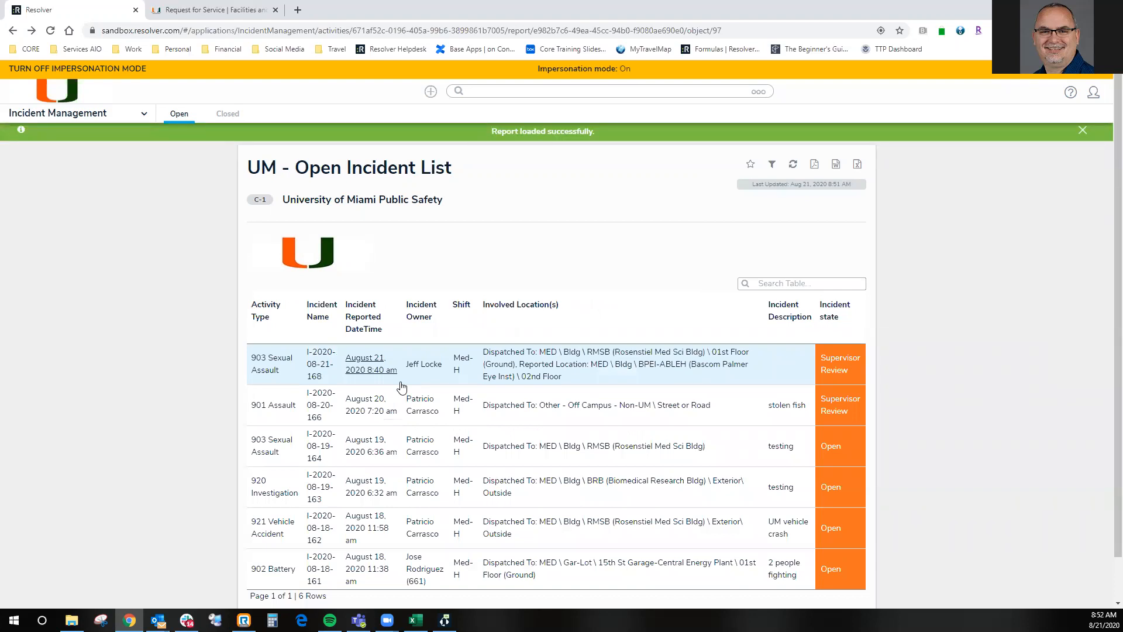
# - Sort the open incident list by involved locations, by incident owner, and finally ascending by incident reported date and time
pyautogui.click(520, 305)
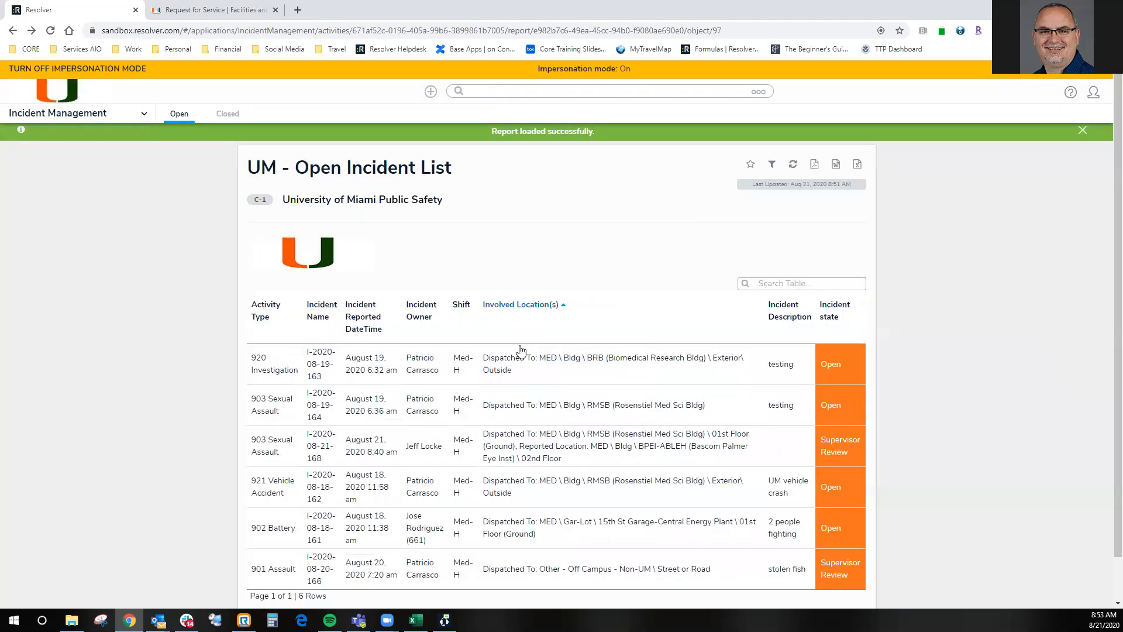
pyautogui.click(419, 316)
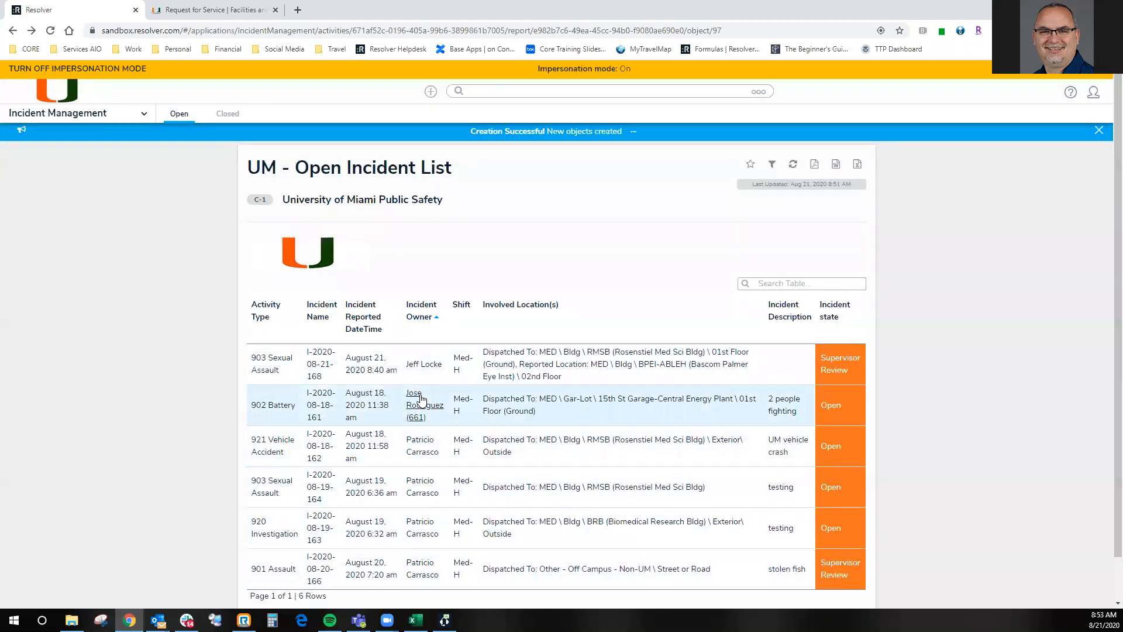
pyautogui.click(362, 316)
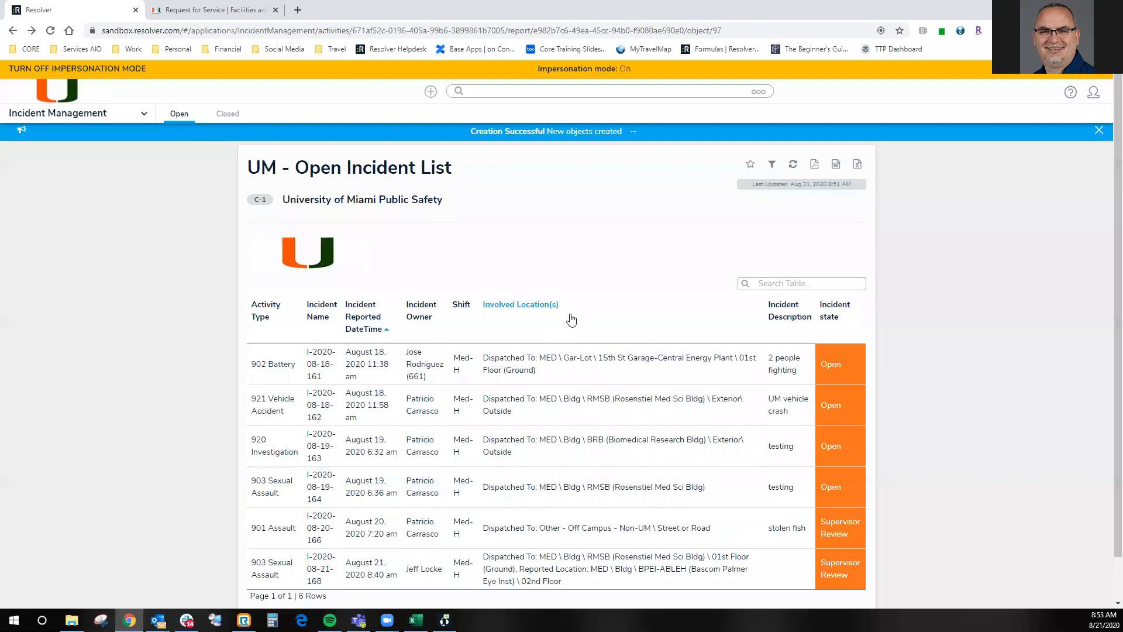
# - Export the sorted open incident list to an Excel workbook and view it before returning to Resolver in the browser
pyautogui.click(858, 165)
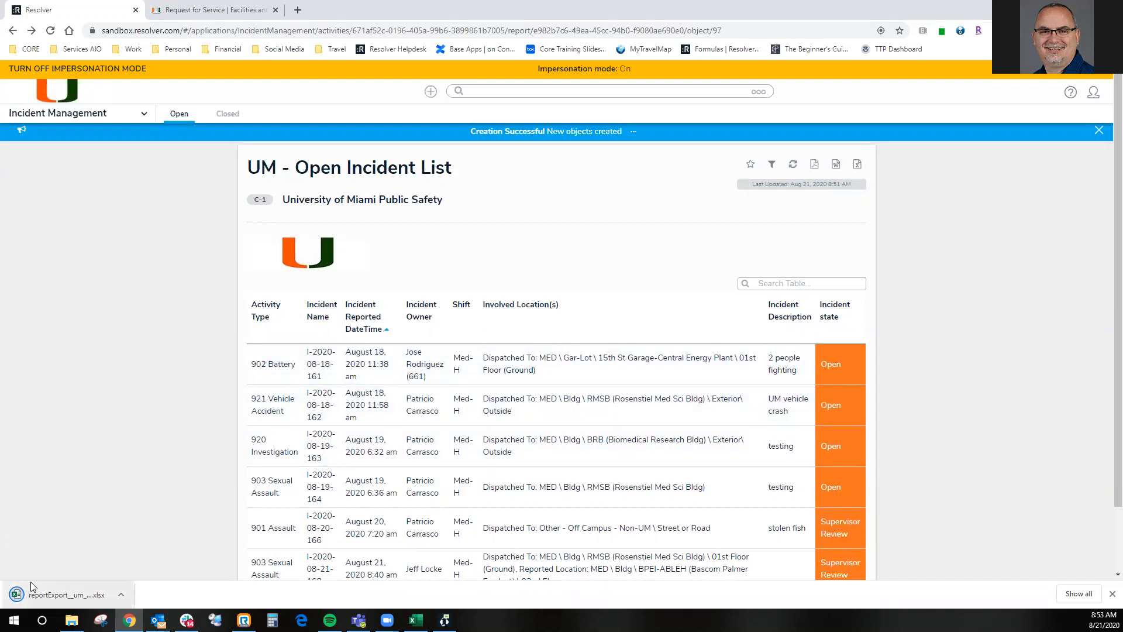
pyautogui.hotkey('alt', 'Tab')
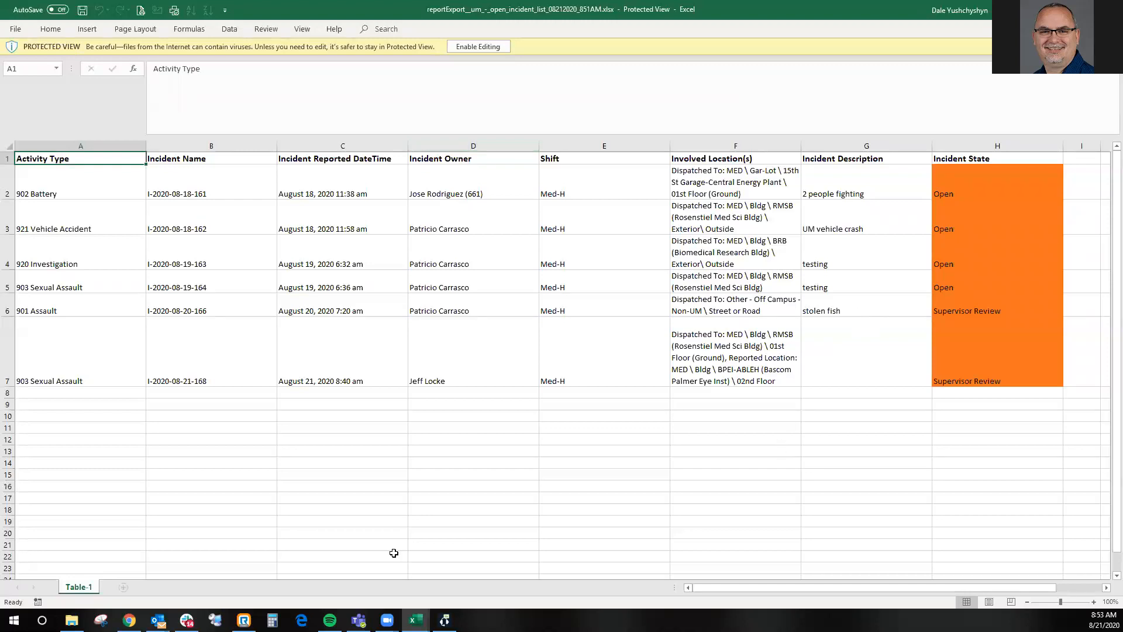
pyautogui.click(128, 620)
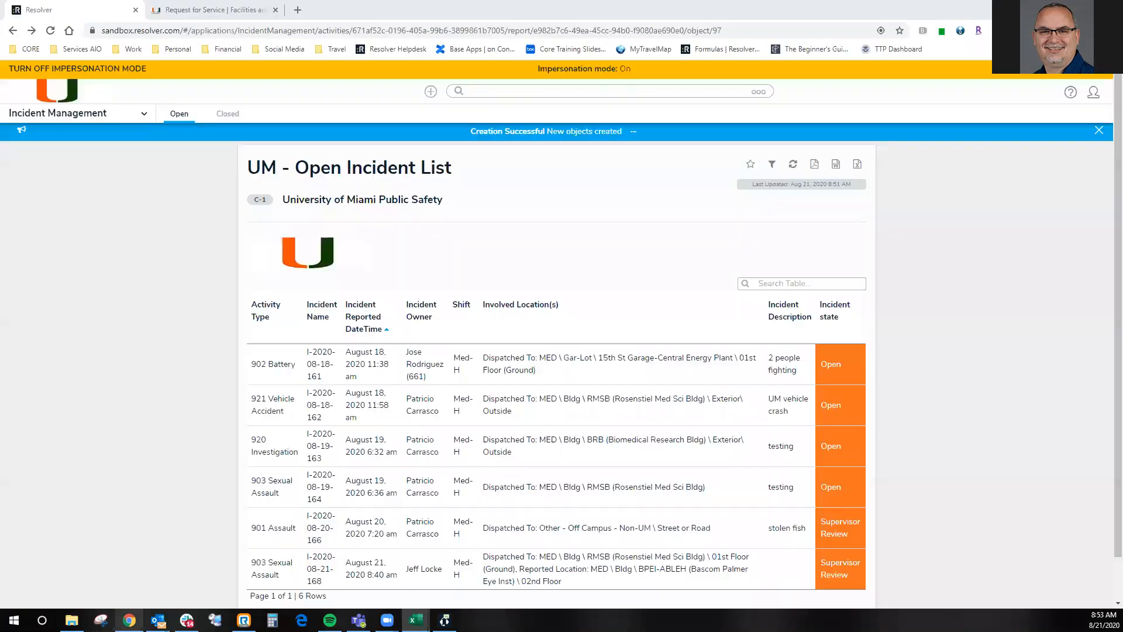
# - Open the Incident Summary report for University of Miami Public Safety and examine its status, severity, classification, duration and location charts
pyautogui.click(77, 115)
pyautogui.click(23, 224)
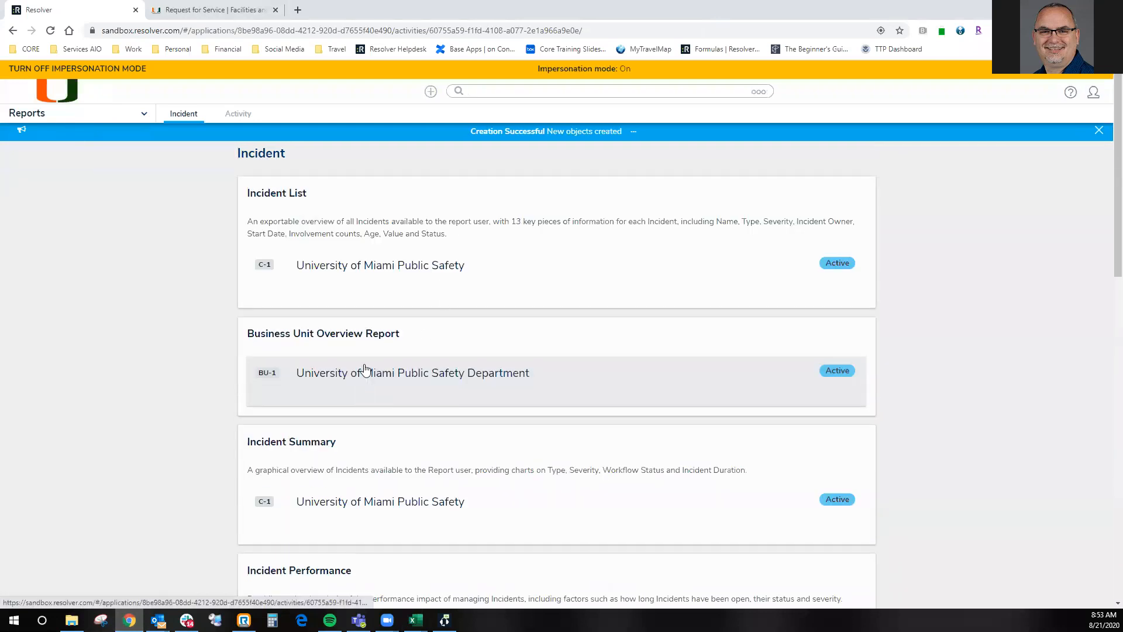
pyautogui.scroll(-2, 360, 398)
pyautogui.click(367, 403)
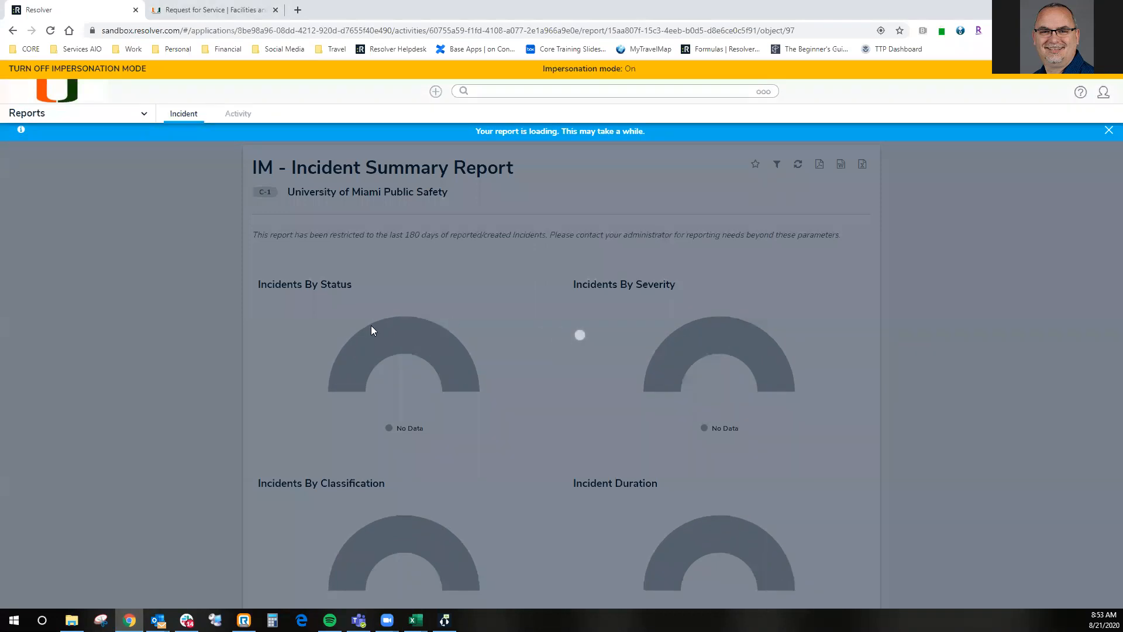
pyautogui.scroll(-4, 609, 406)
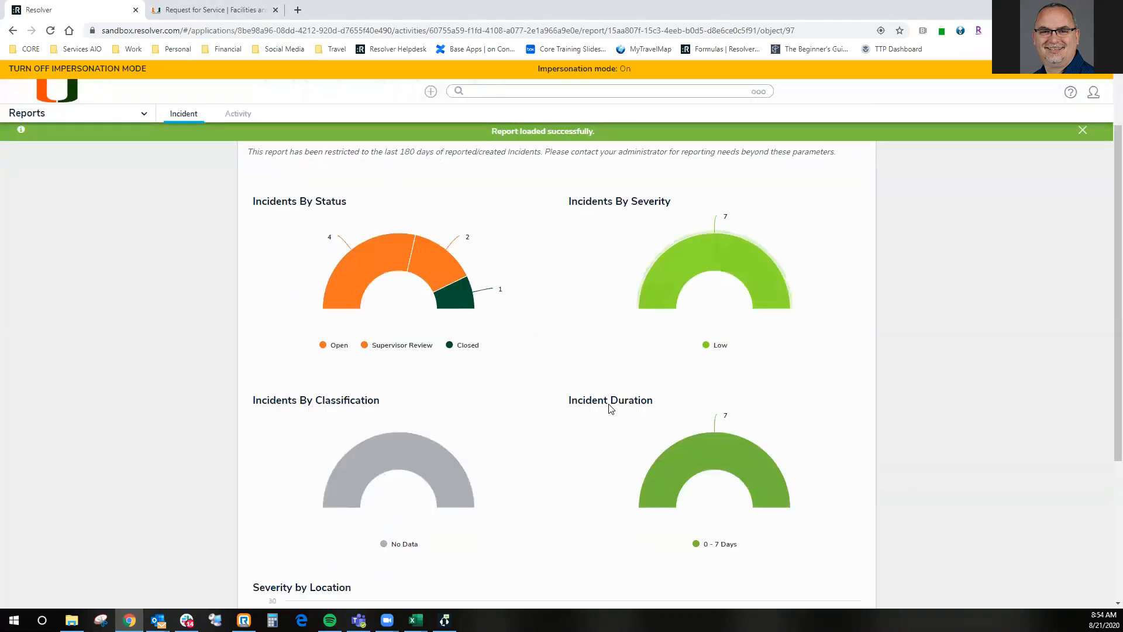
pyautogui.scroll(-2, 506, 394)
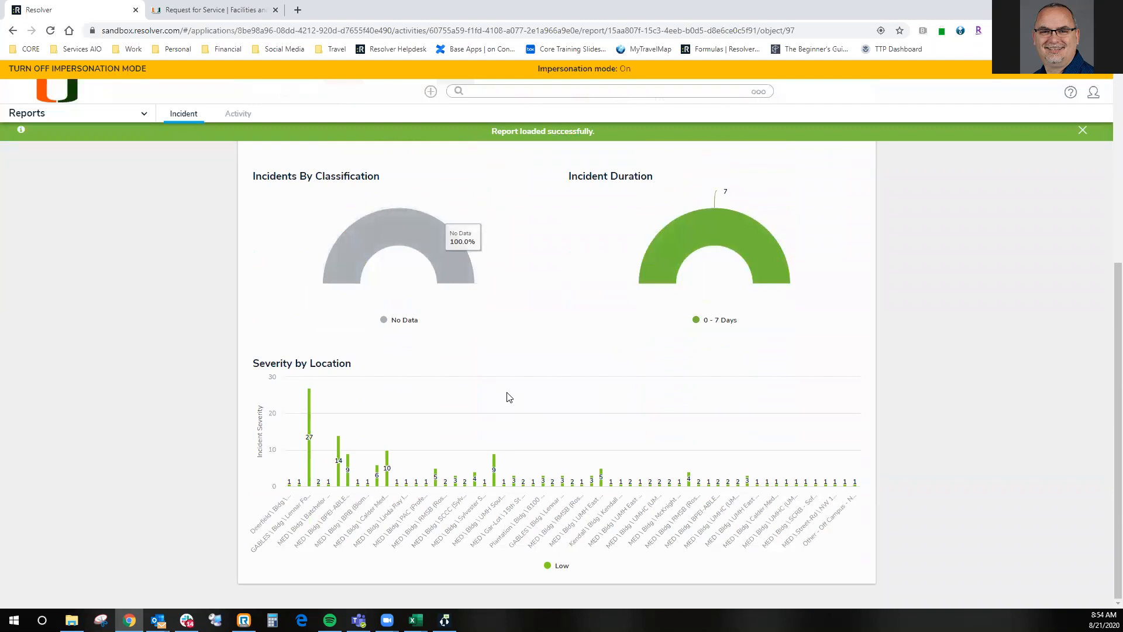
pyautogui.scroll(5, 509, 397)
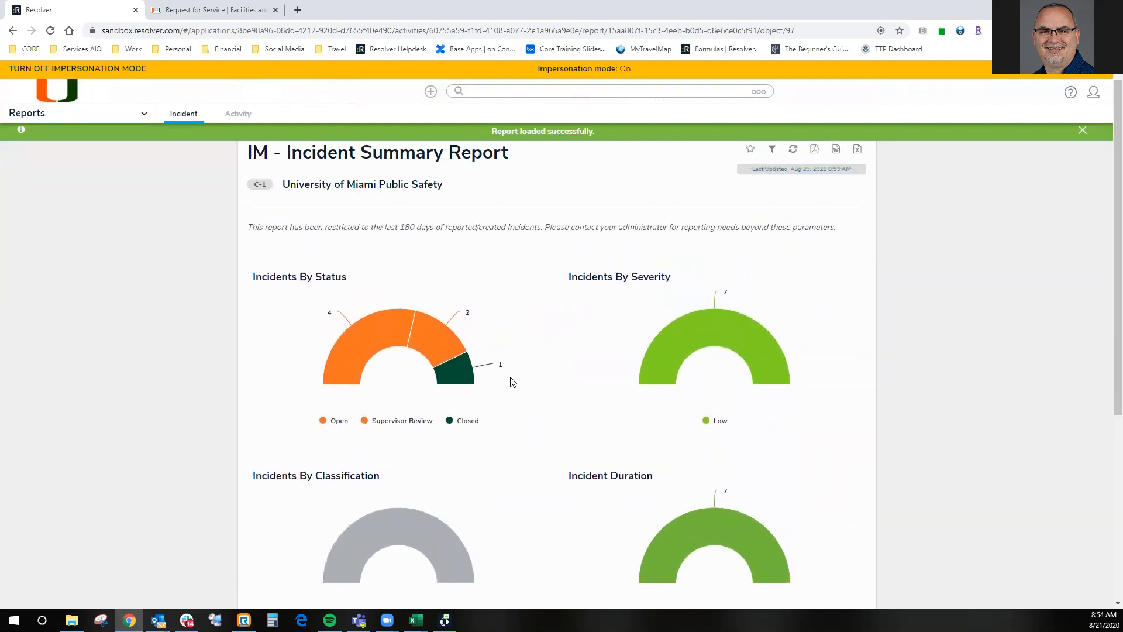
pyautogui.moveTo(468, 377)
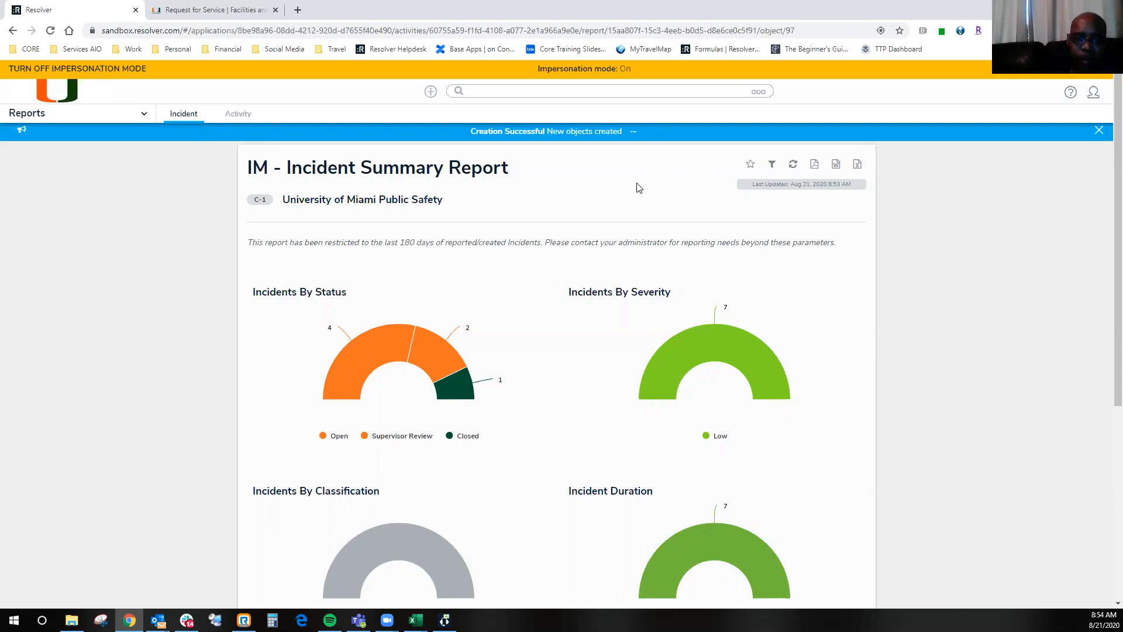
# - Return to the active incidents report in Incident Management and open the 903 Sexual Assault incident from August 19
pyautogui.click(114, 120)
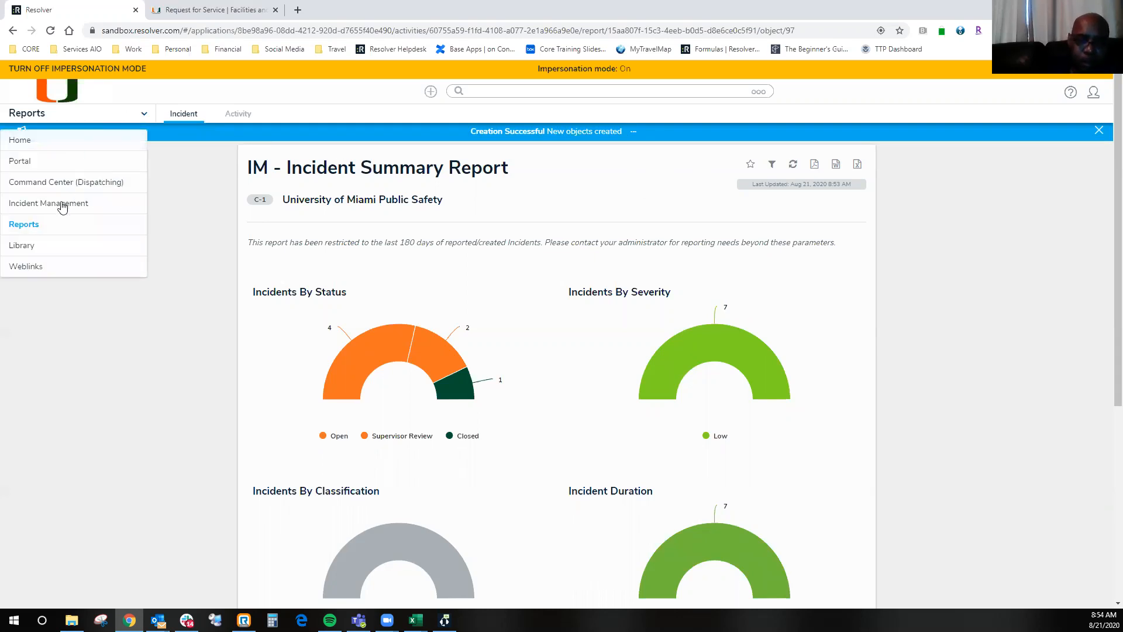
pyautogui.click(61, 202)
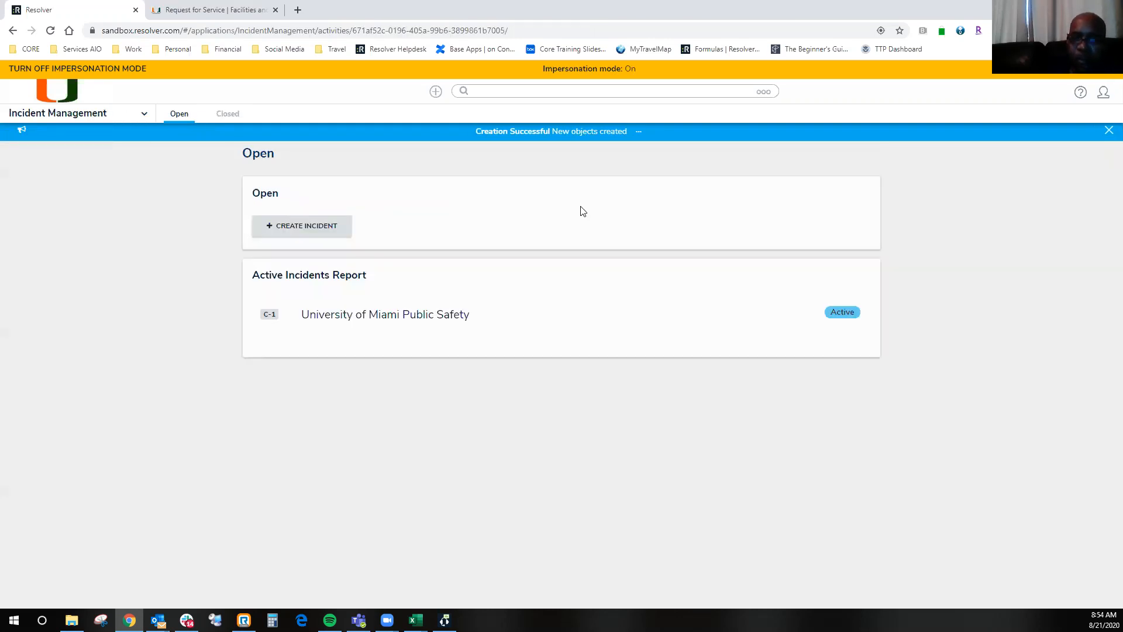
pyautogui.click(509, 331)
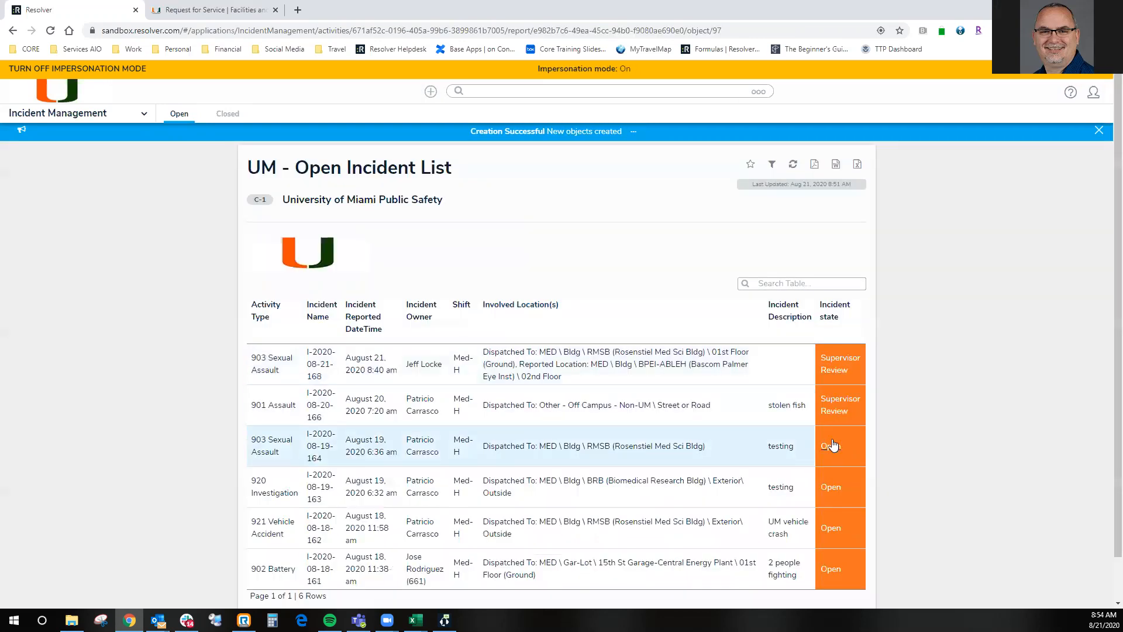
pyautogui.scroll(-1, 838, 433)
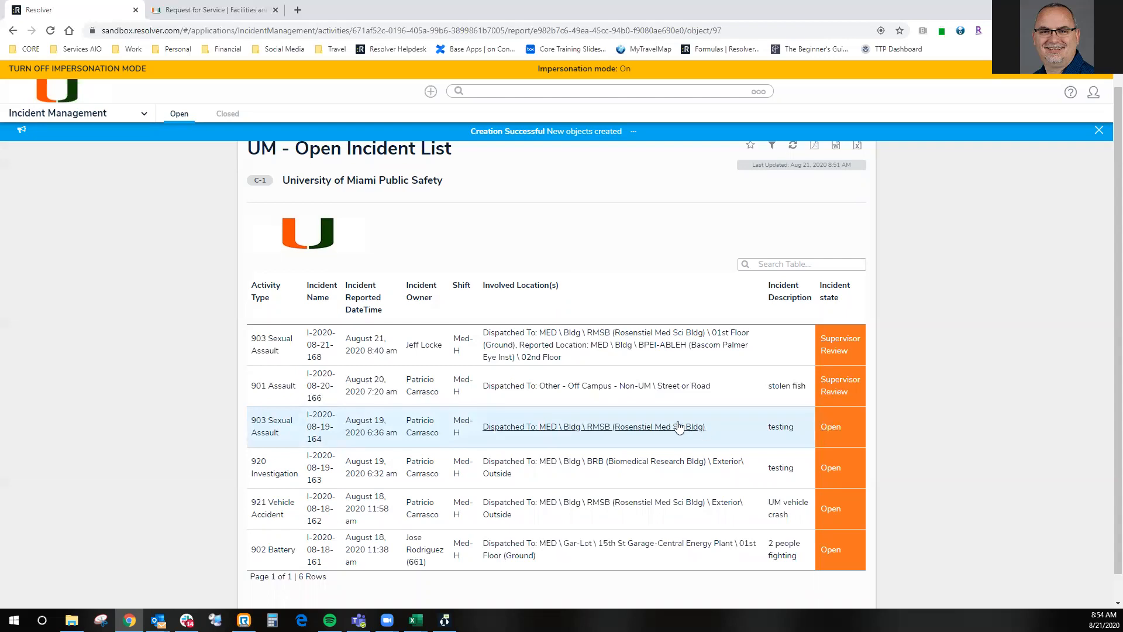
pyautogui.click(655, 430)
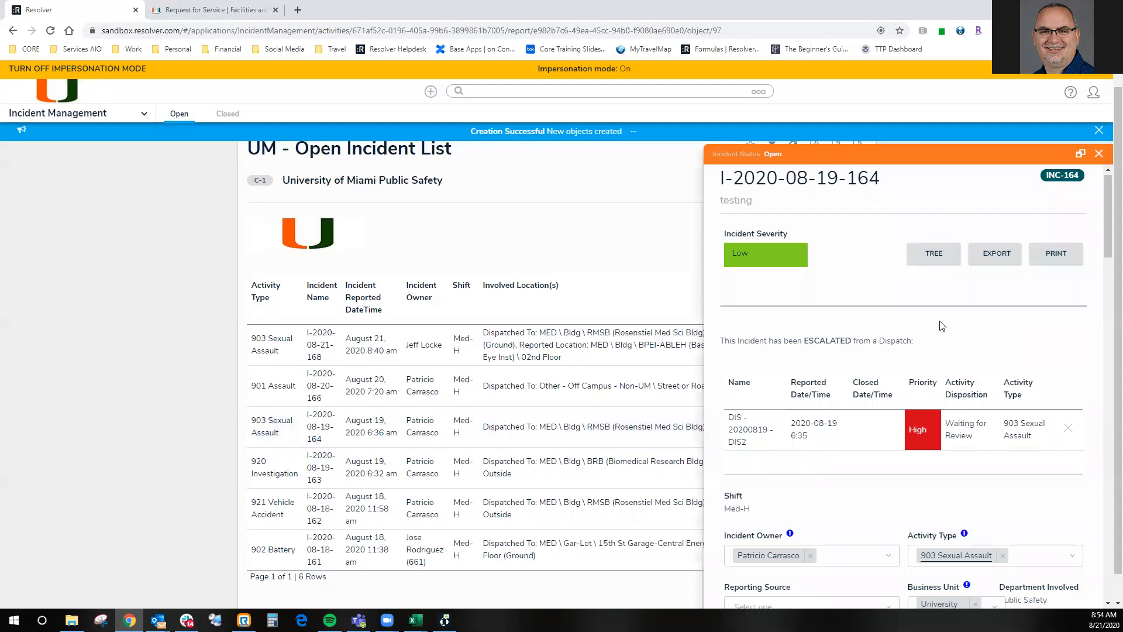
# - Create a new narrative in the incident's details with type 3 Supplement and date 2020-08-21 8:55
pyautogui.scroll(-15, 942, 326)
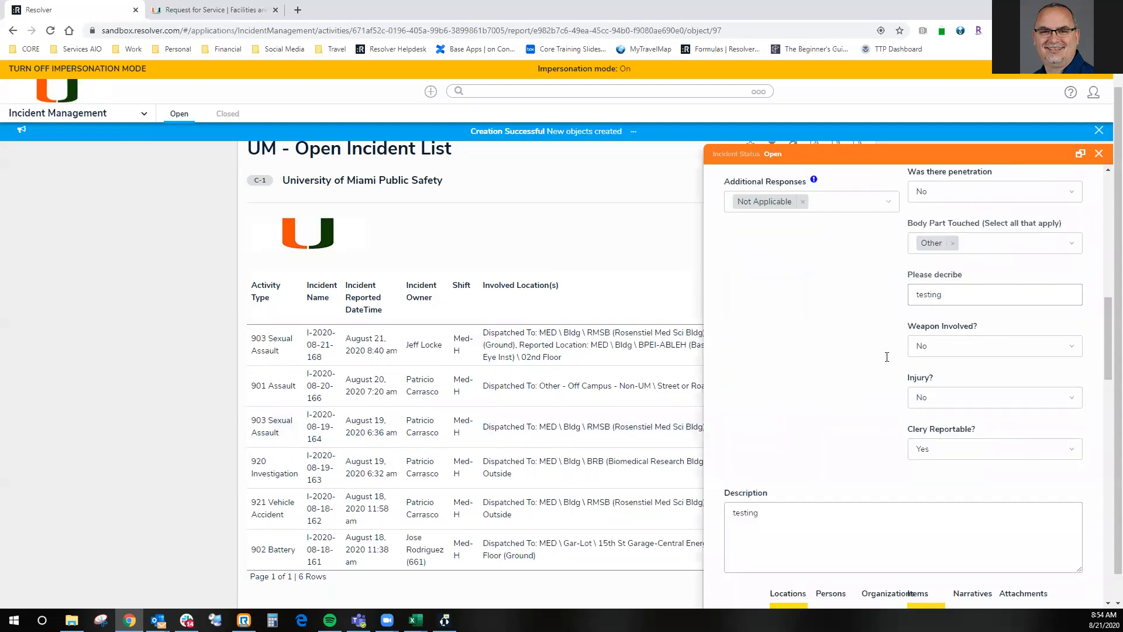
pyautogui.scroll(-6, 887, 357)
pyautogui.click(1015, 355)
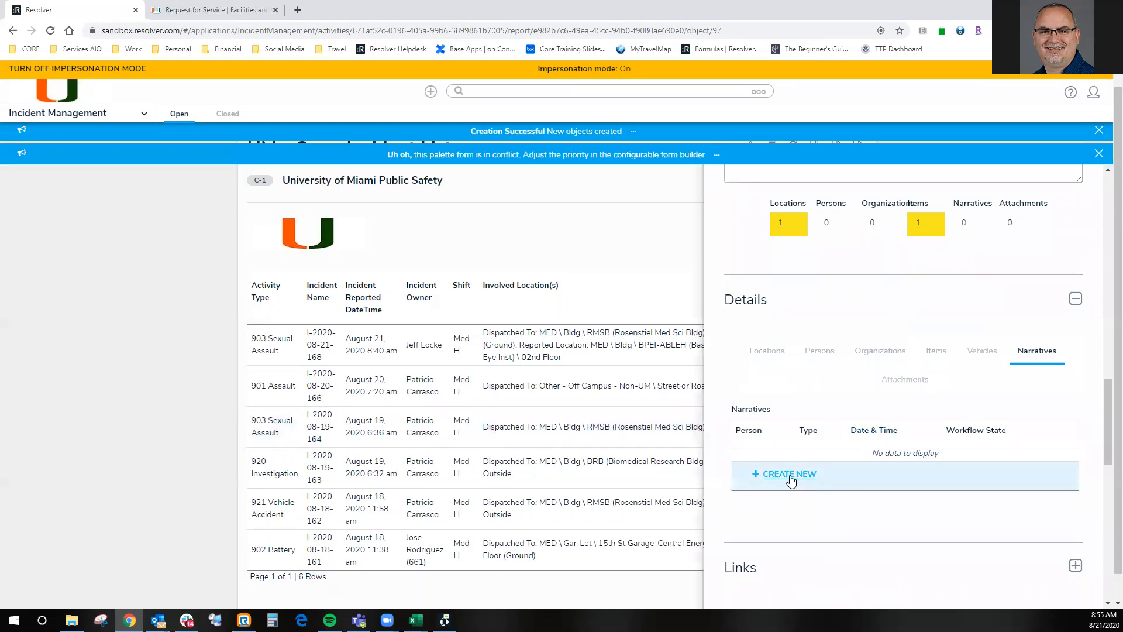
pyautogui.click(791, 481)
pyautogui.click(952, 256)
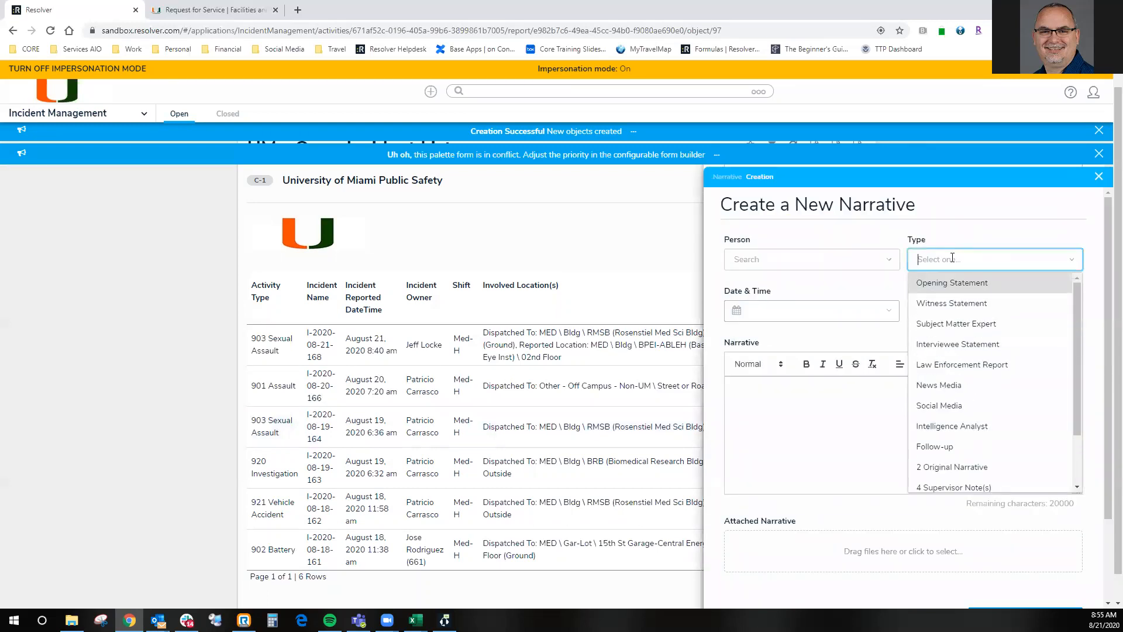
pyautogui.scroll(-3, 959, 375)
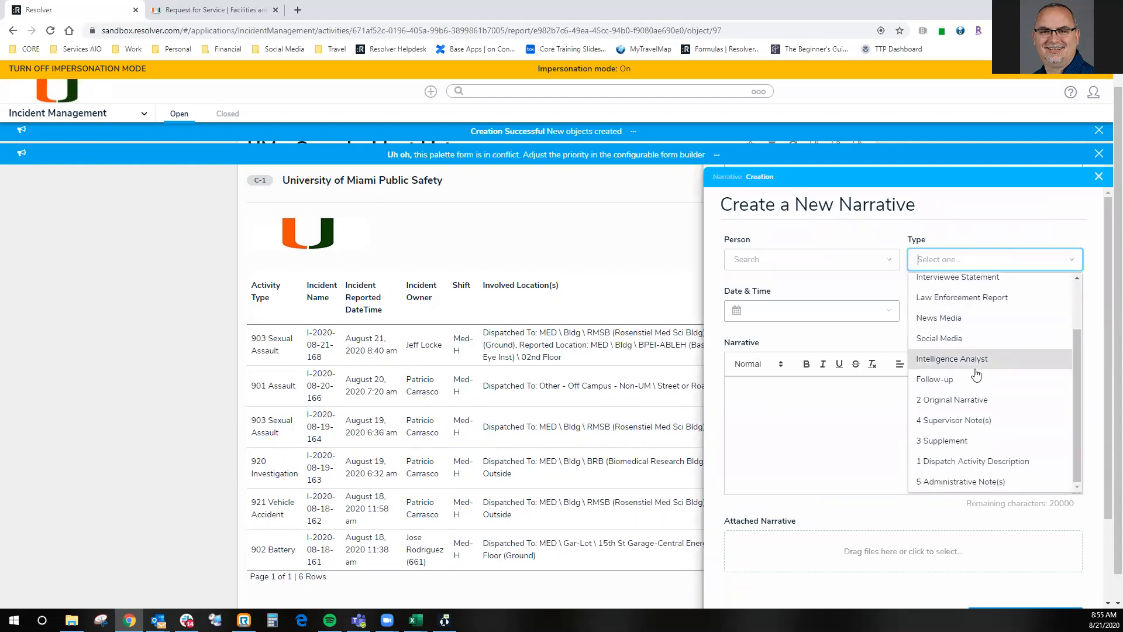
pyautogui.click(937, 403)
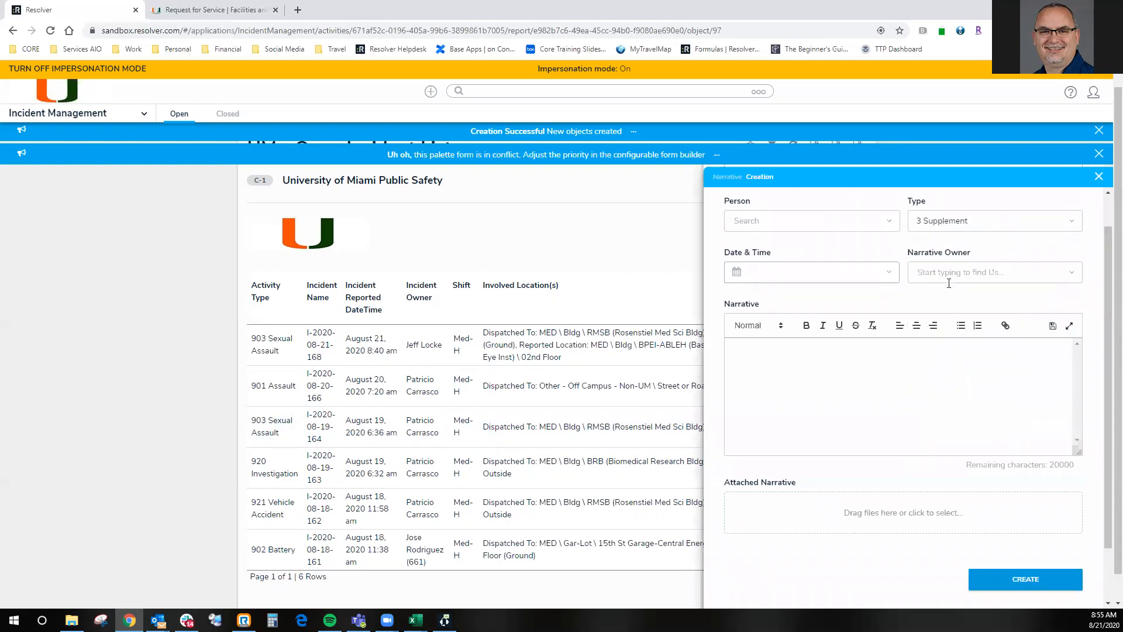
pyautogui.click(807, 274)
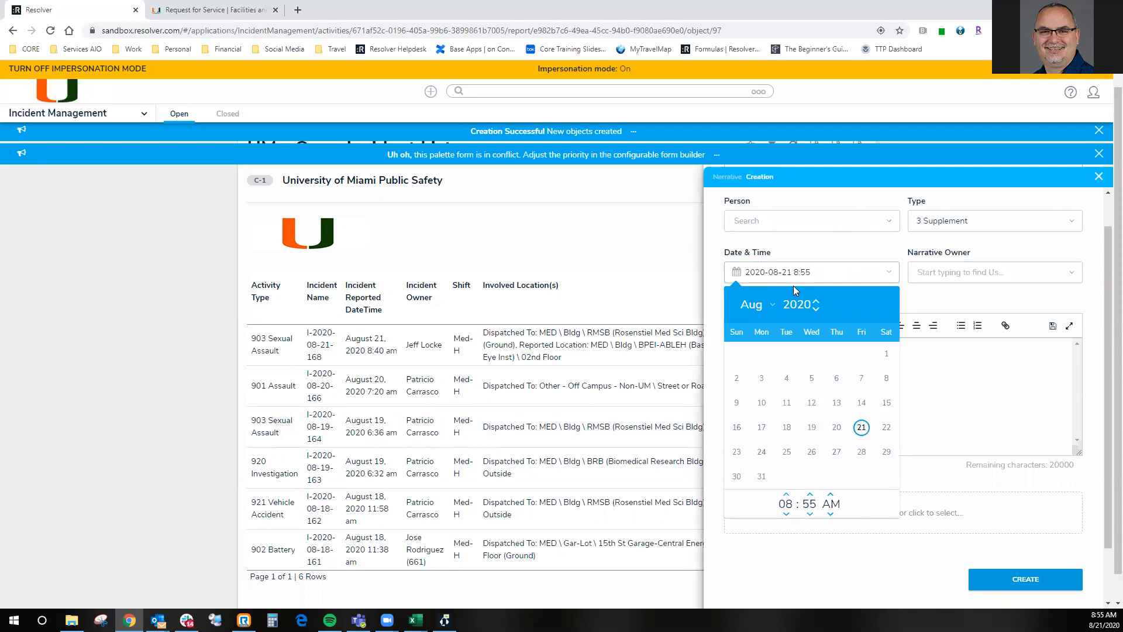
pyautogui.click(1041, 392)
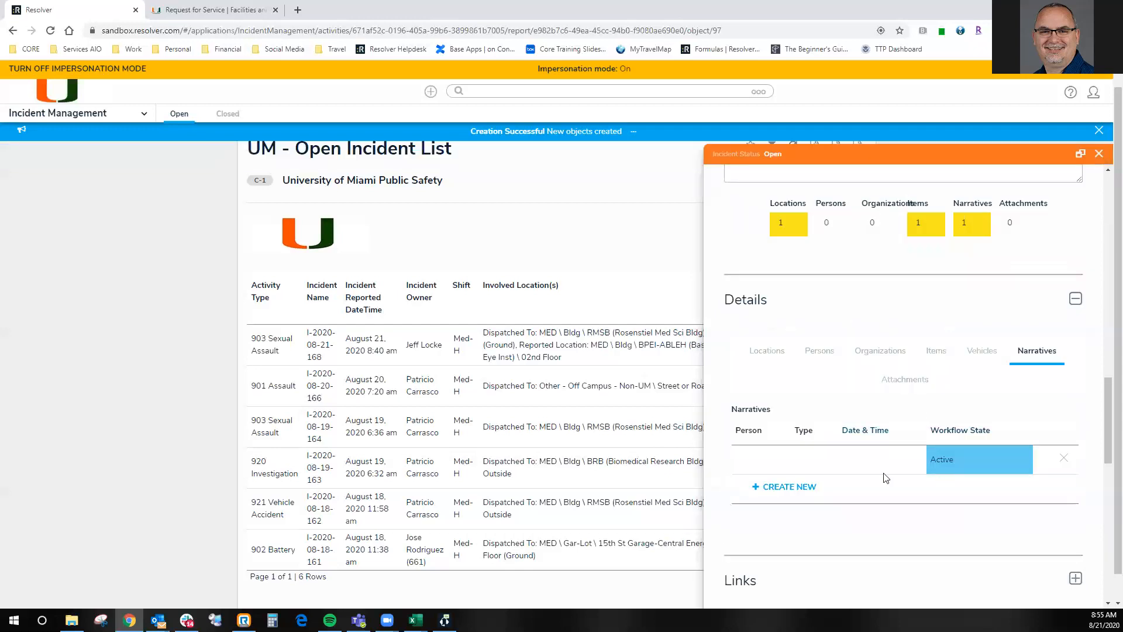
# - Open the new supplement narrative, enter the text "type in my narrative", and return to the open incident list
pyautogui.click(827, 460)
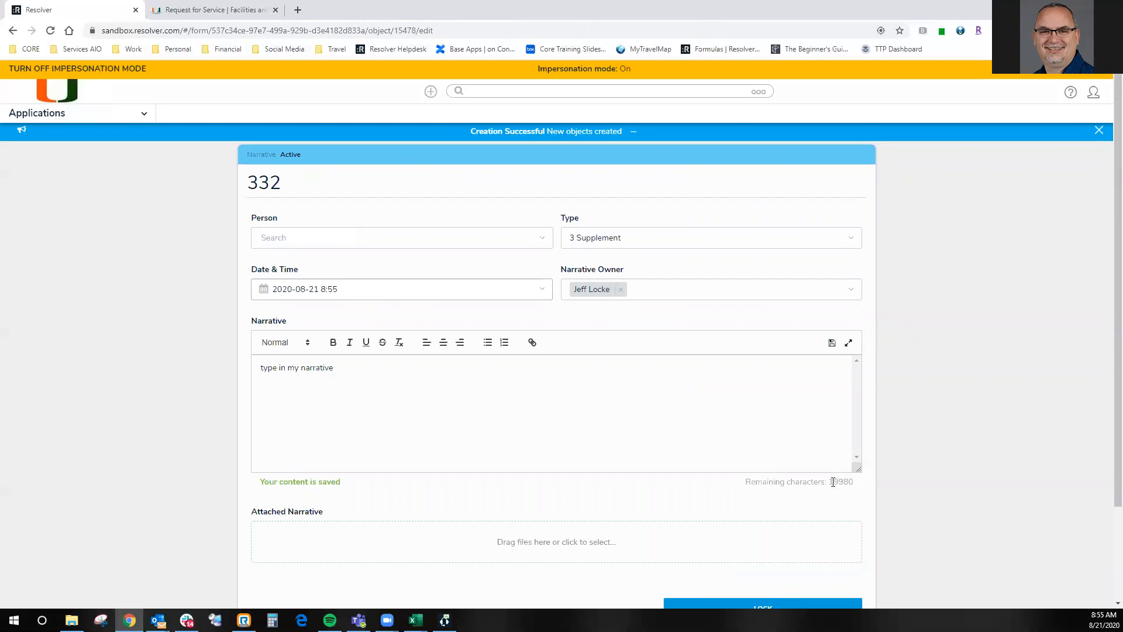
pyautogui.moveTo(833, 481); pyautogui.dragTo(885, 487)
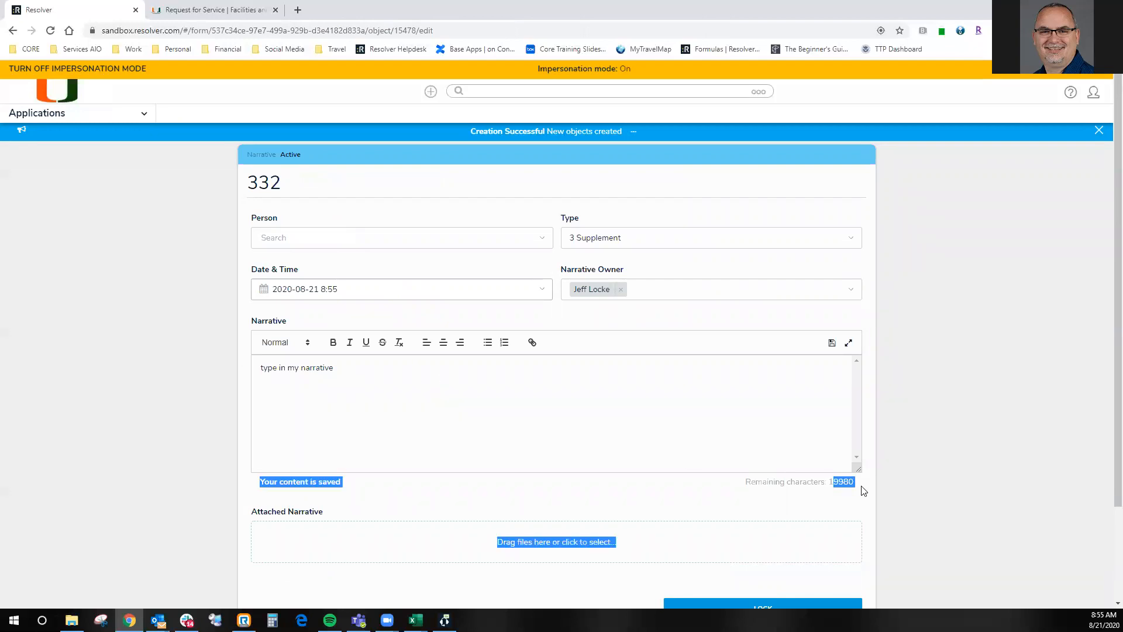
pyautogui.click(858, 486)
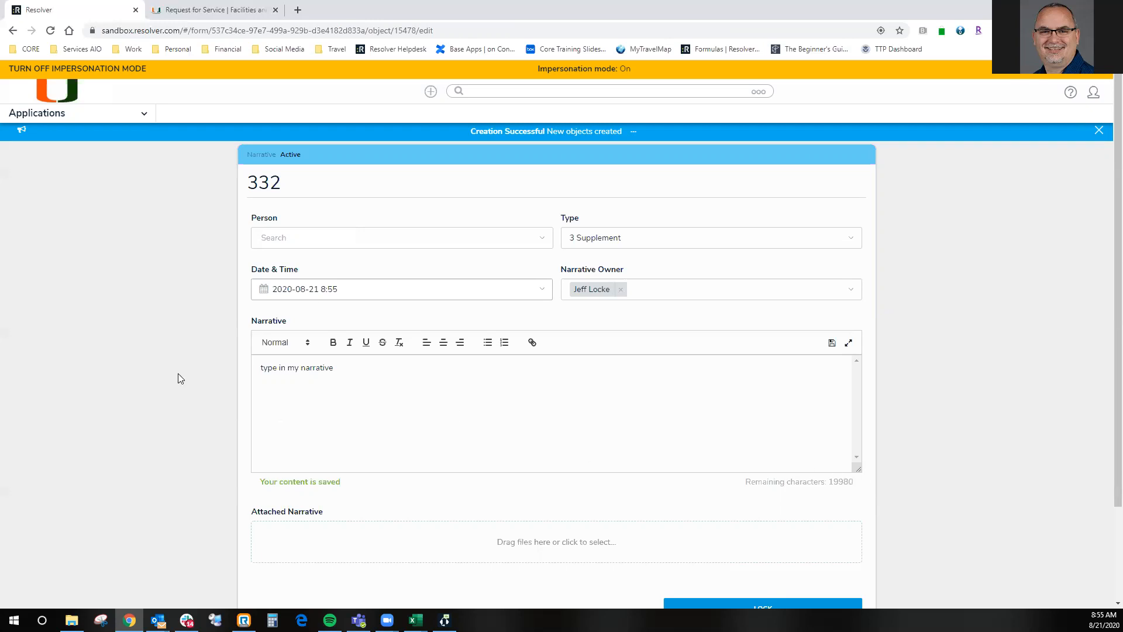
pyautogui.click(12, 31)
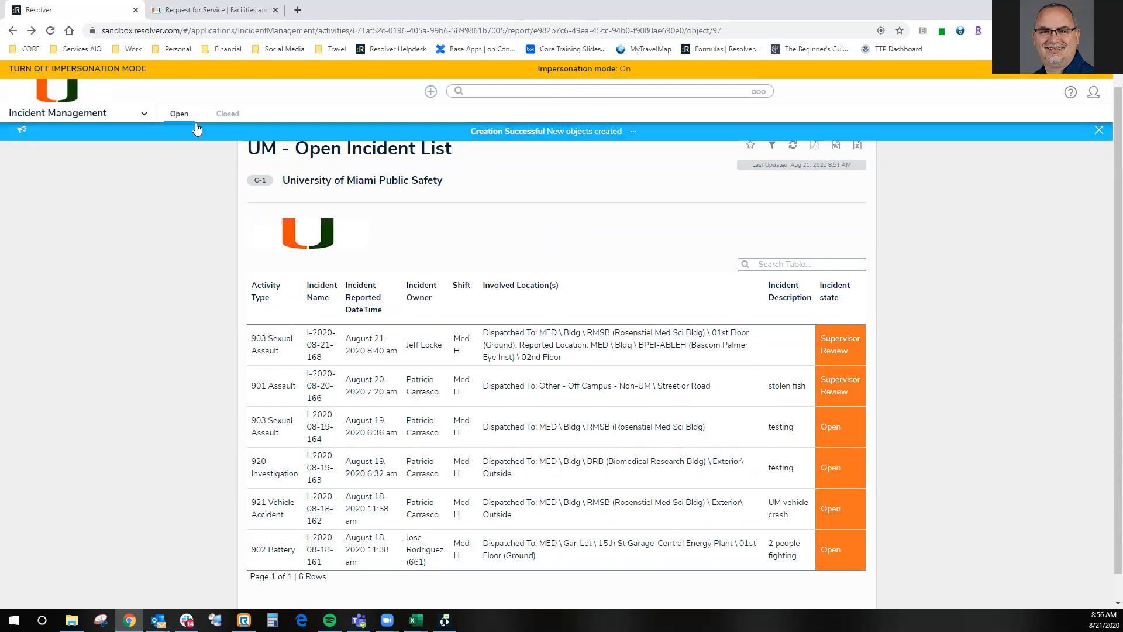
# - Search all records for the person's first name and look through the activity, person and involved person results
pyautogui.click(530, 91)
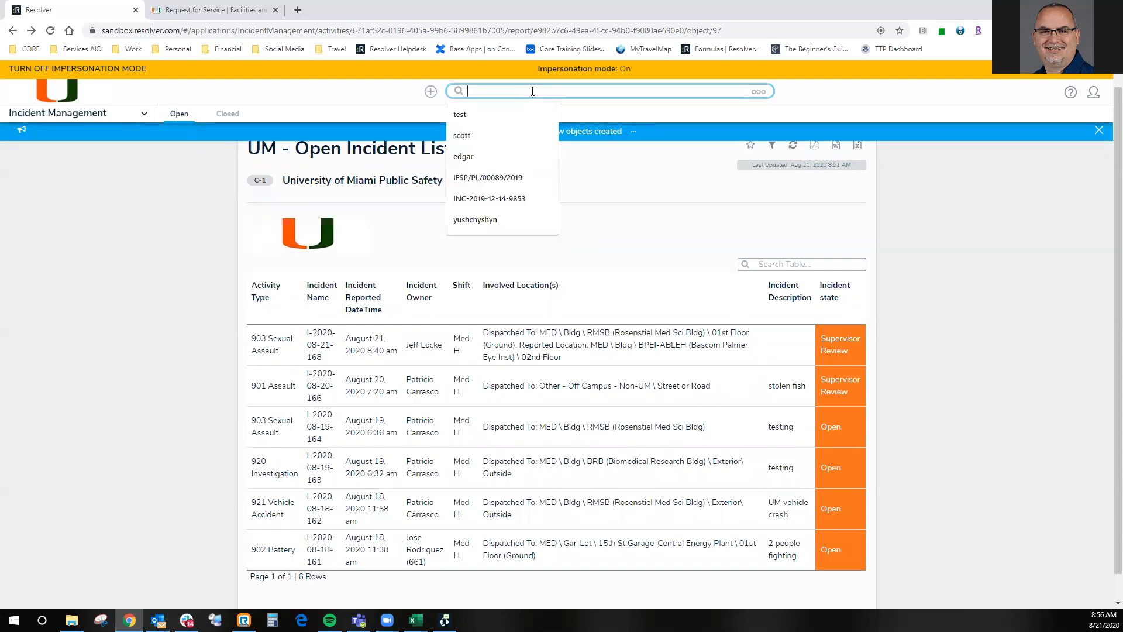
pyautogui.write('pat')
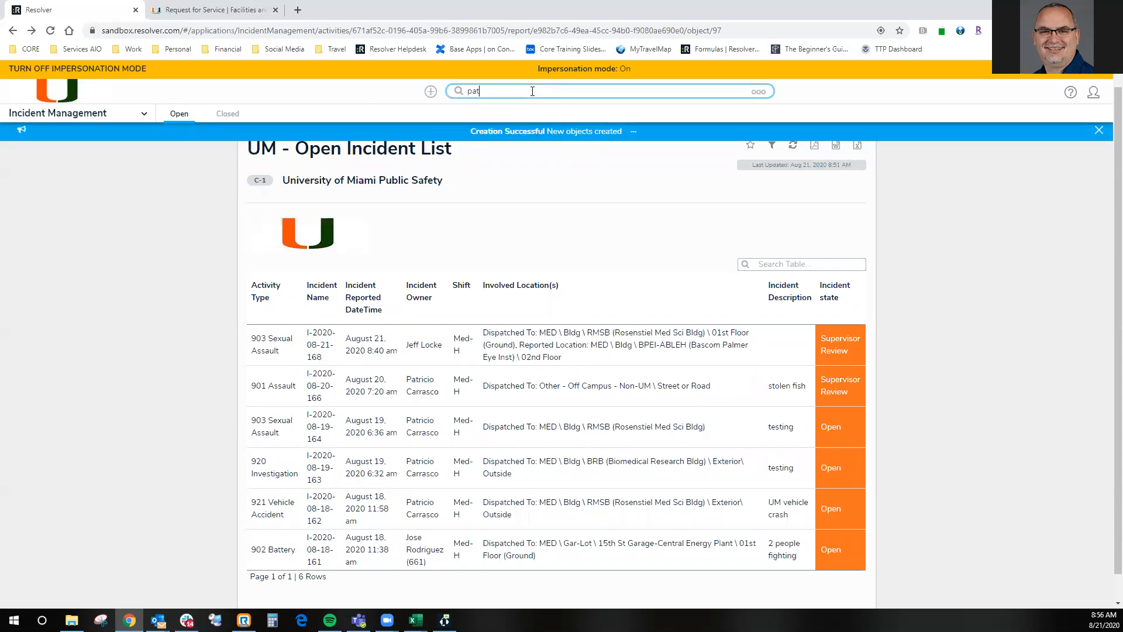
pyautogui.write('ricio')
pyautogui.press('Return')
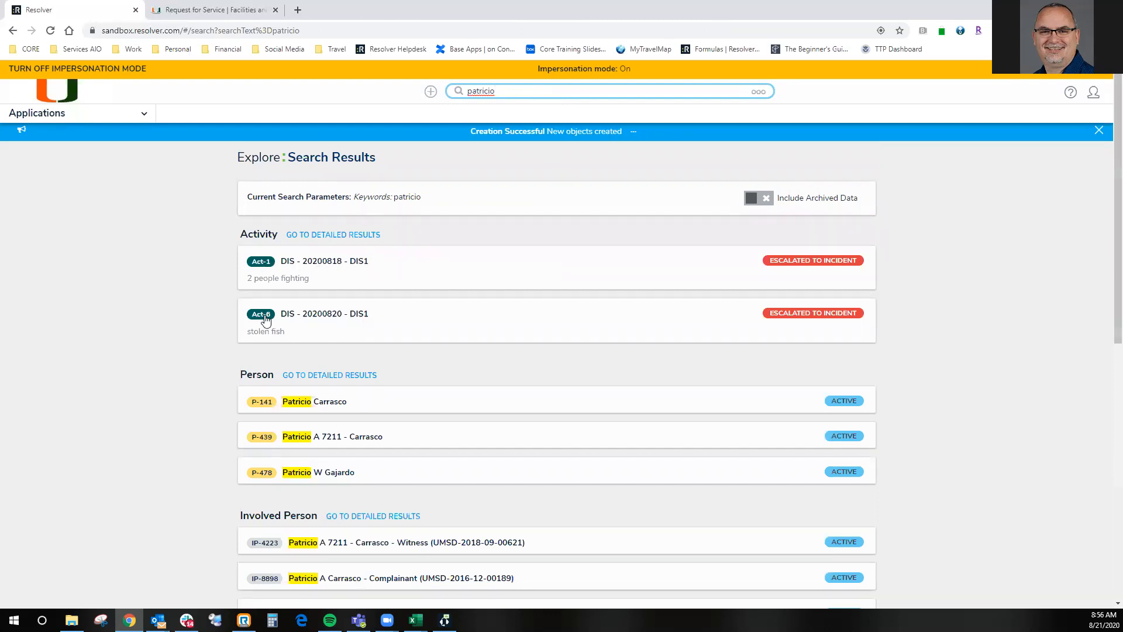
pyautogui.scroll(-2, 265, 319)
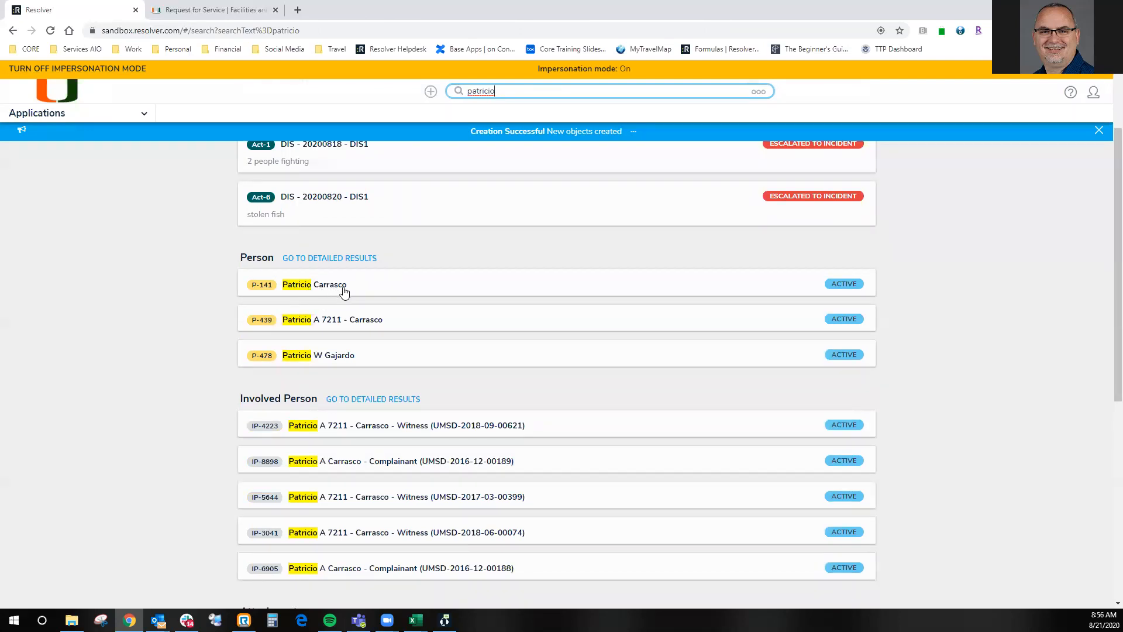
pyautogui.scroll(-2, 342, 324)
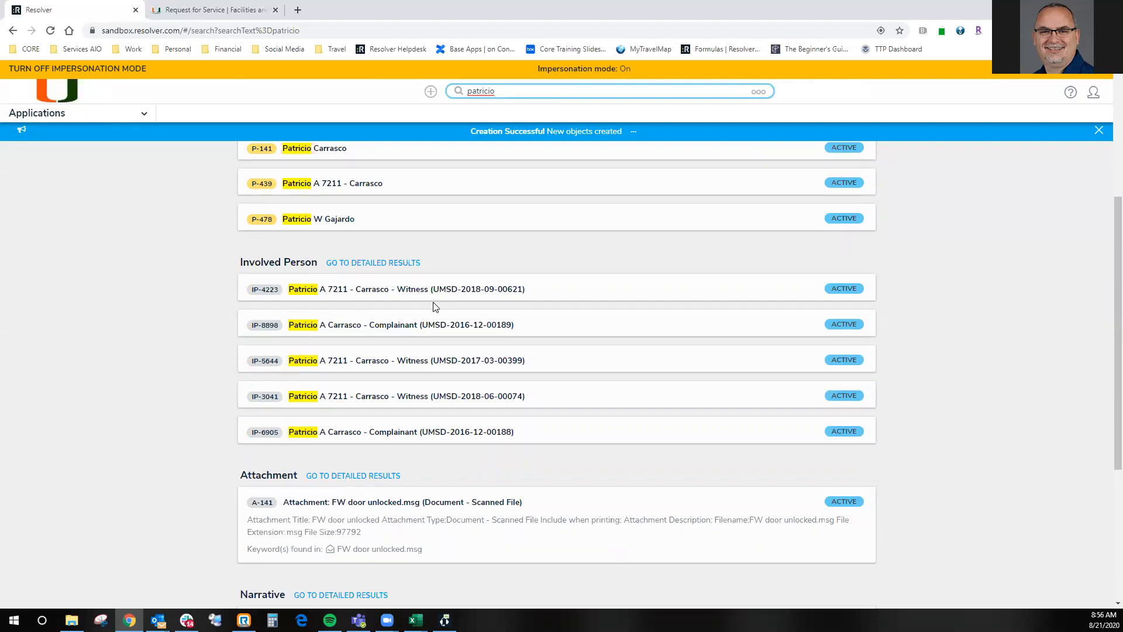
# - Open the detailed results for Involved Person and examine the listed involvement records
pyautogui.click(367, 266)
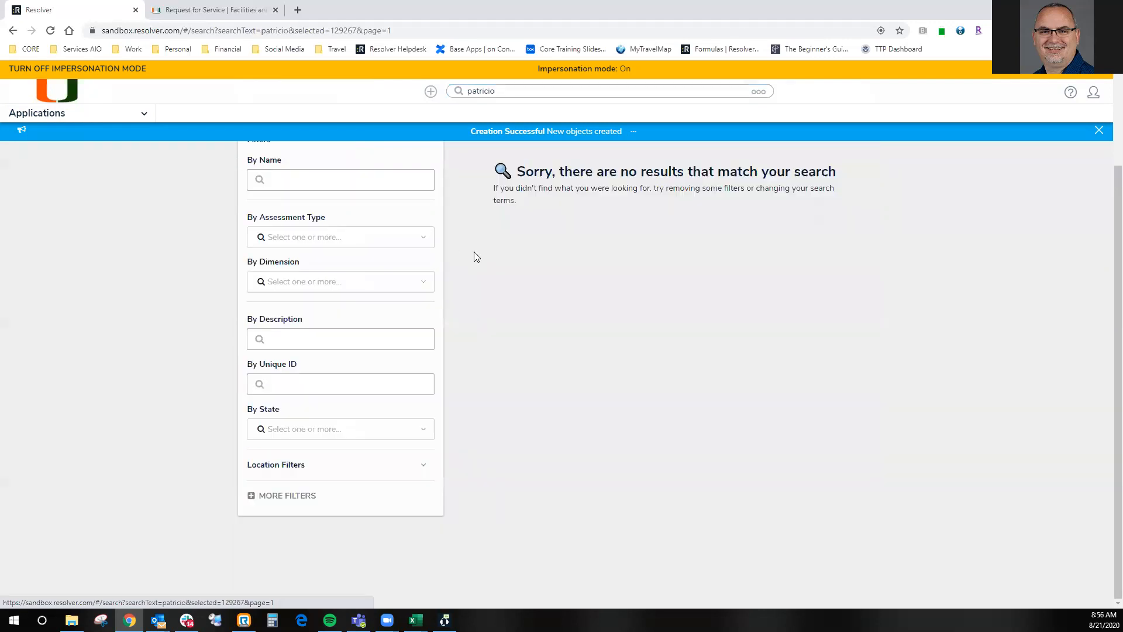
pyautogui.scroll(-2, 620, 255)
pyautogui.scroll(-3, 638, 302)
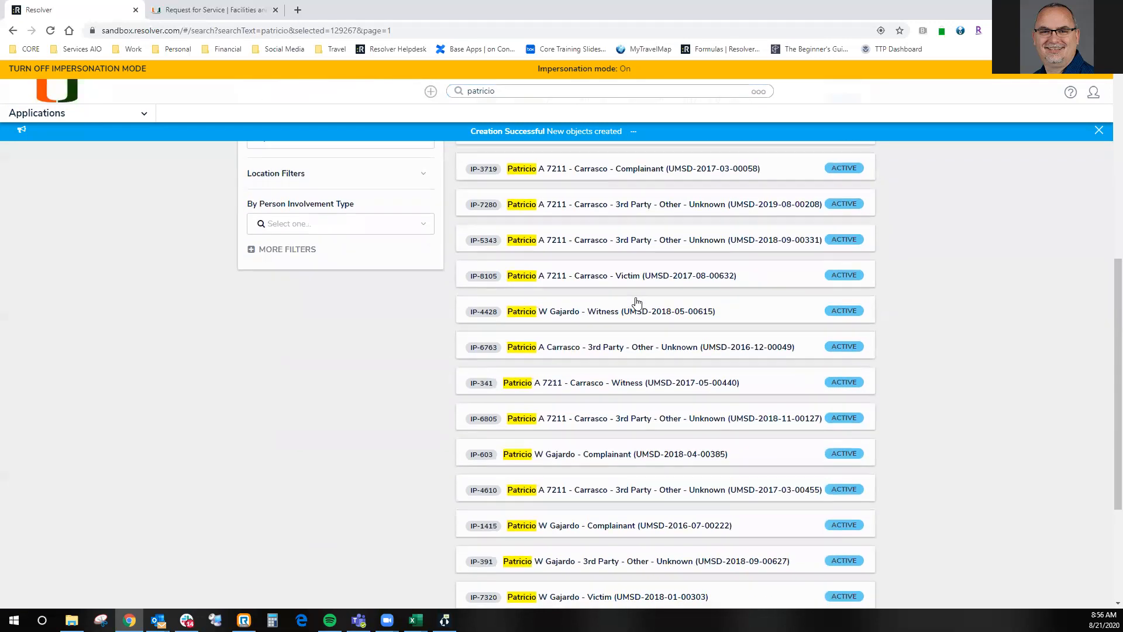
pyautogui.scroll(-3, 637, 302)
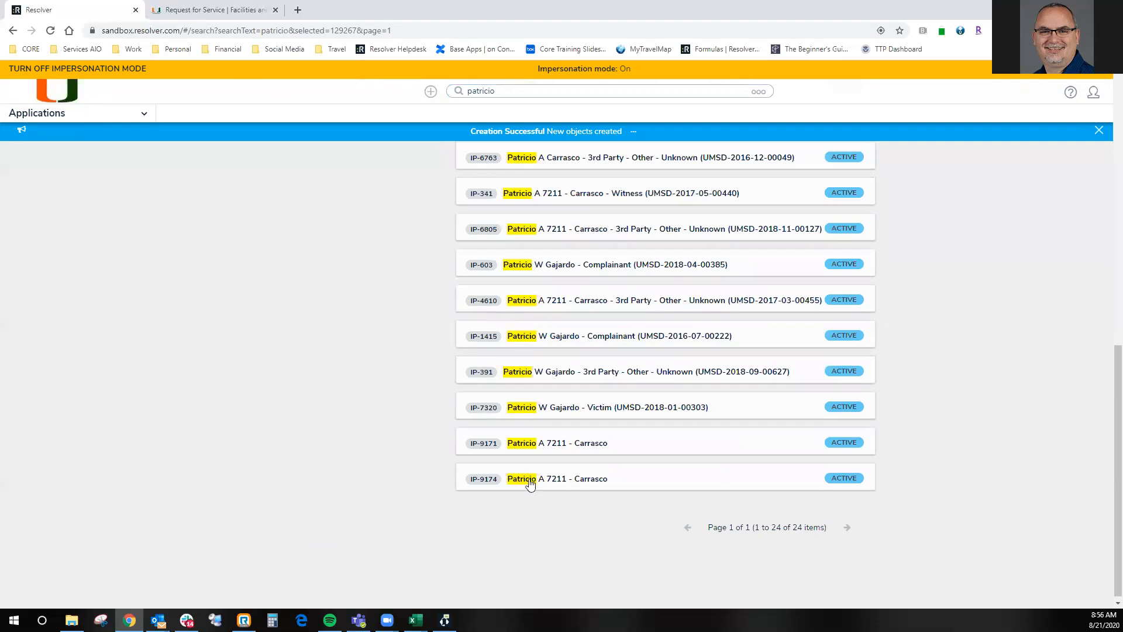
pyautogui.scroll(6, 526, 480)
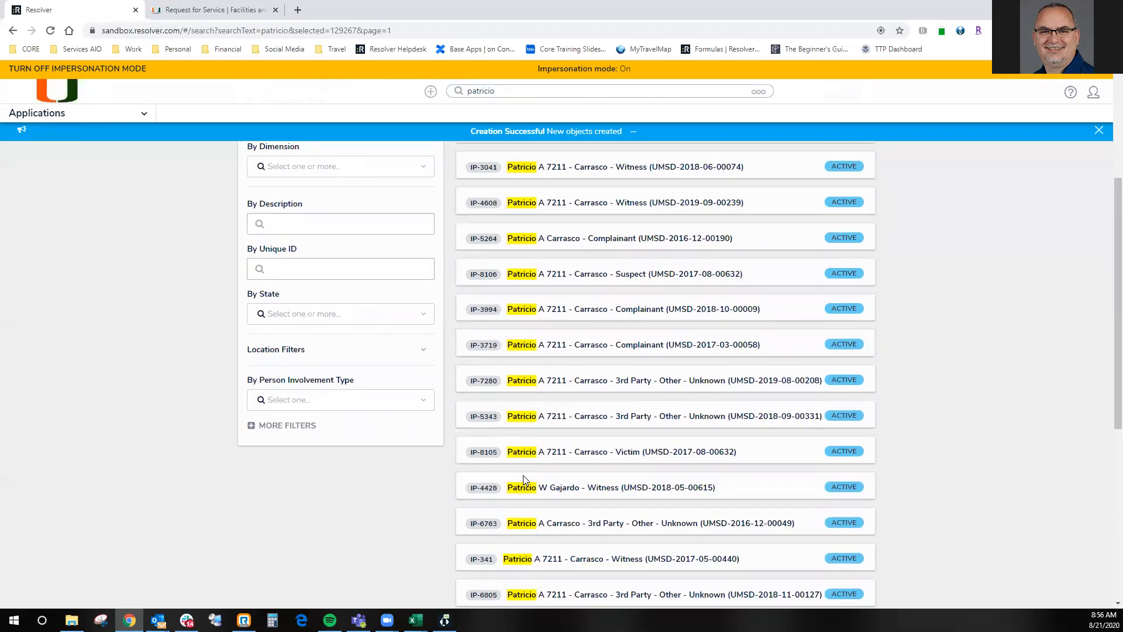
pyautogui.scroll(2, 525, 480)
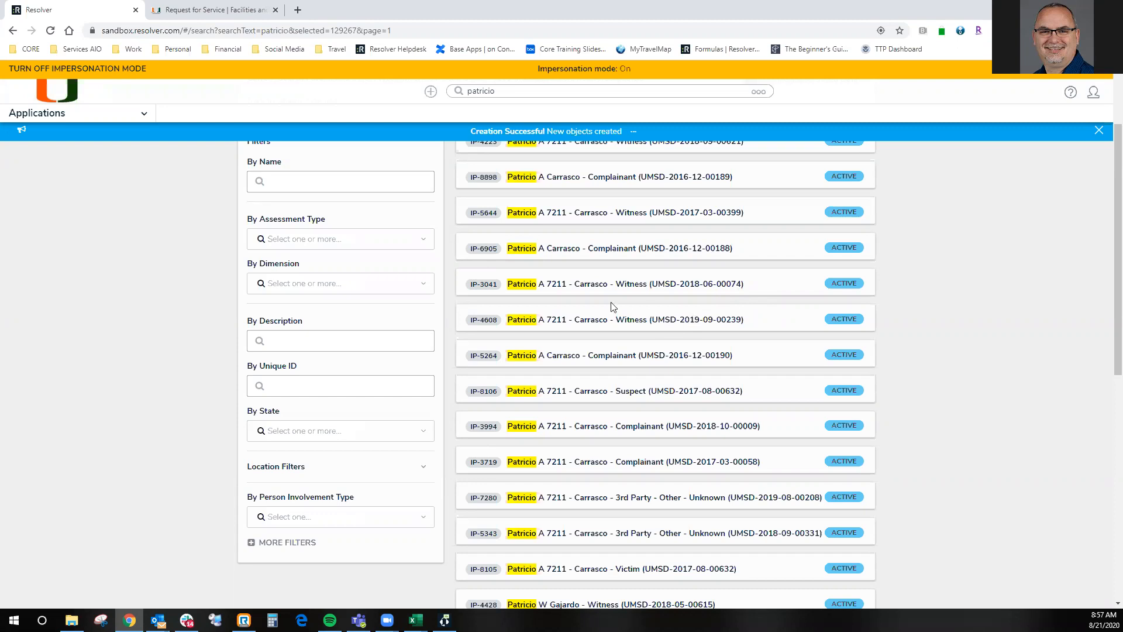
pyautogui.click(524, 287)
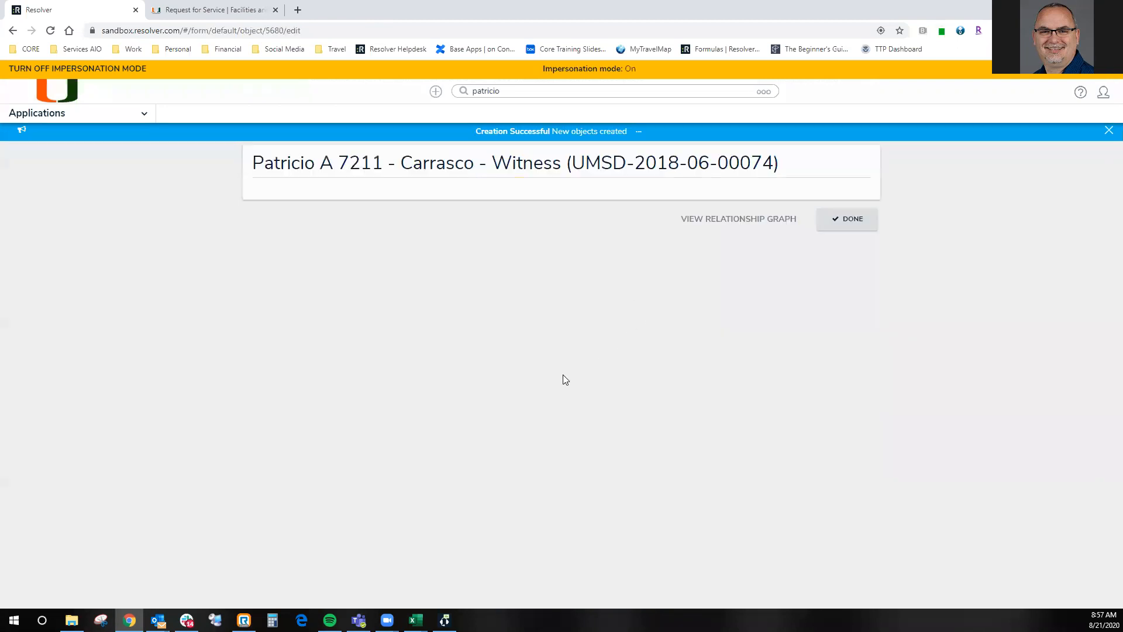
pyautogui.scroll(-2, 509, 343)
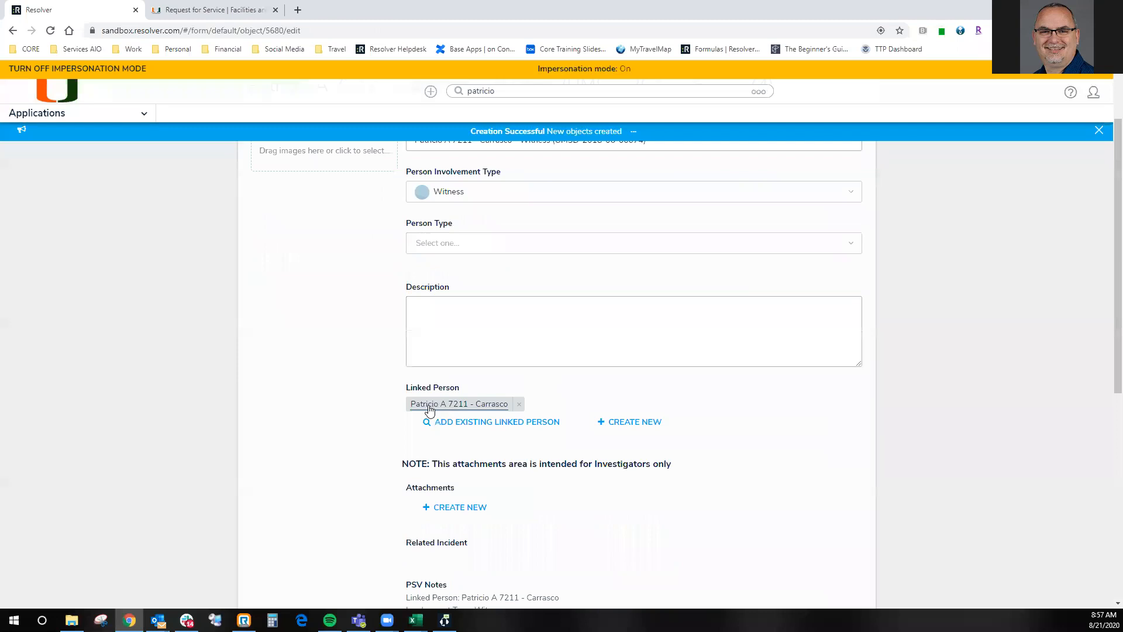
pyautogui.click(462, 404)
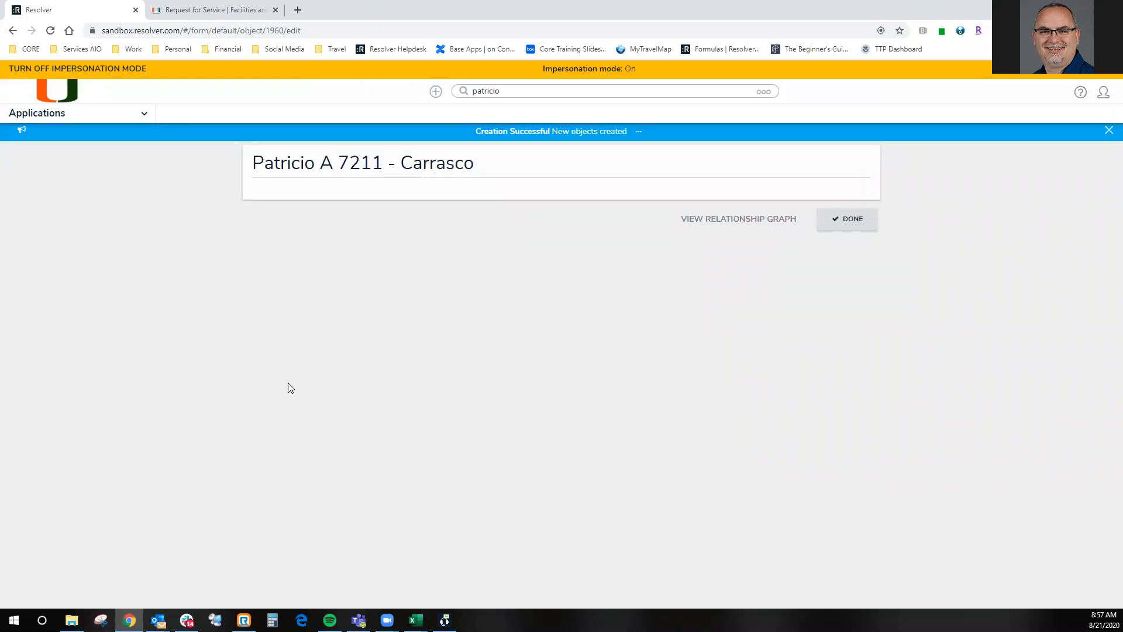
# - Show the person's Related Data and examine the Incident History with its involvement types
pyautogui.scroll(-8, 258, 314)
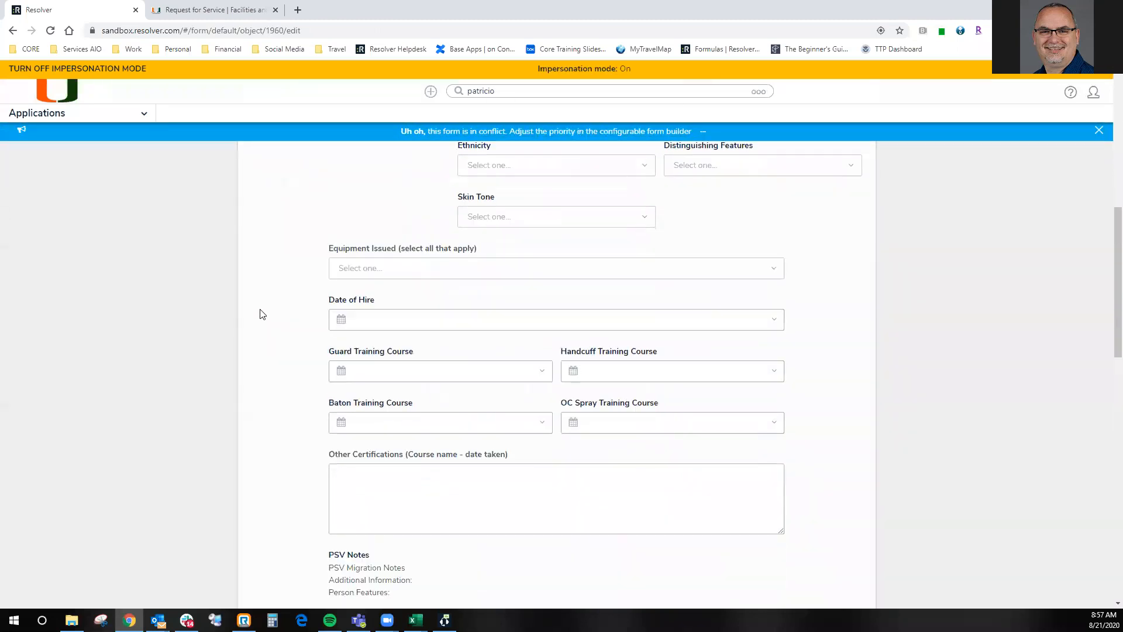
pyautogui.scroll(-12, 260, 314)
pyautogui.click(509, 405)
pyautogui.scroll(-4, 261, 364)
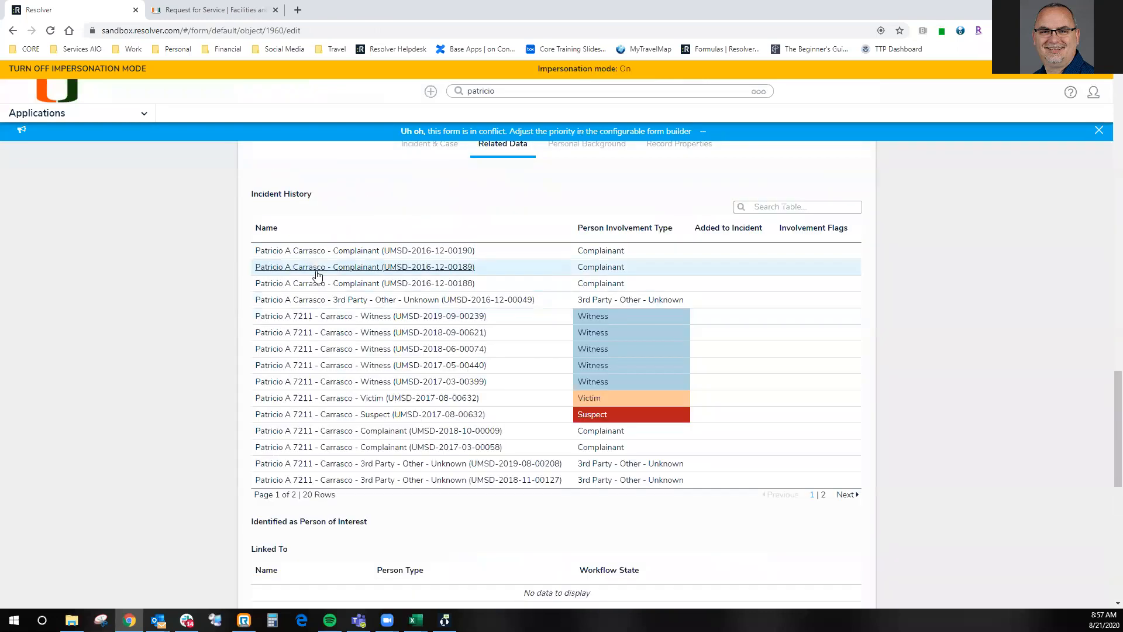
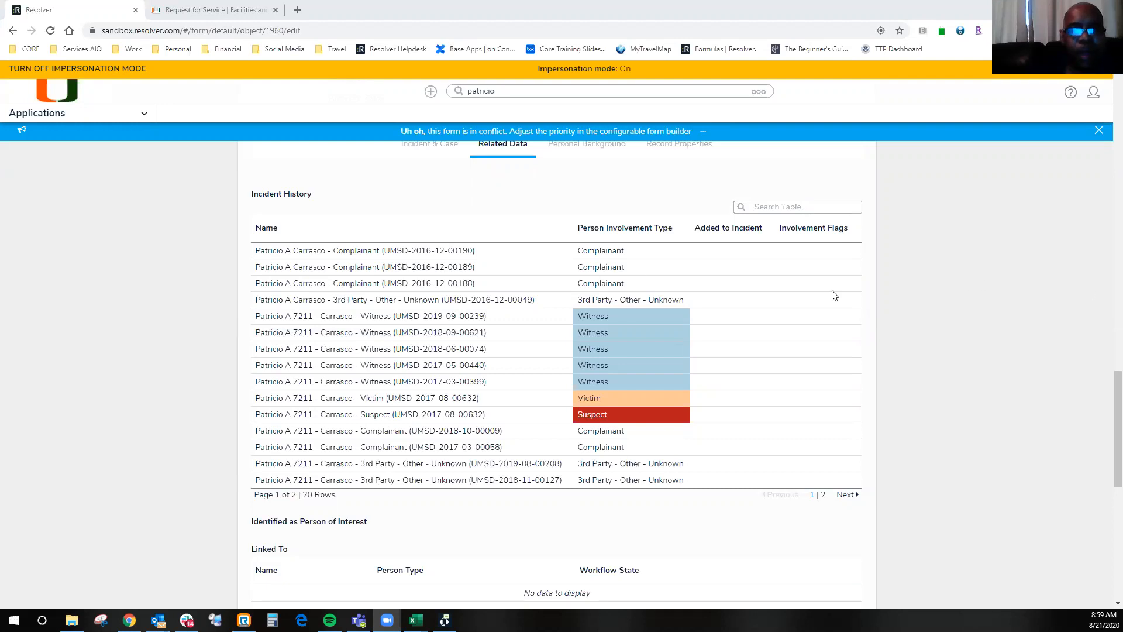
# - Turn off impersonation mode and log out of the account
pyautogui.click(181, 30)
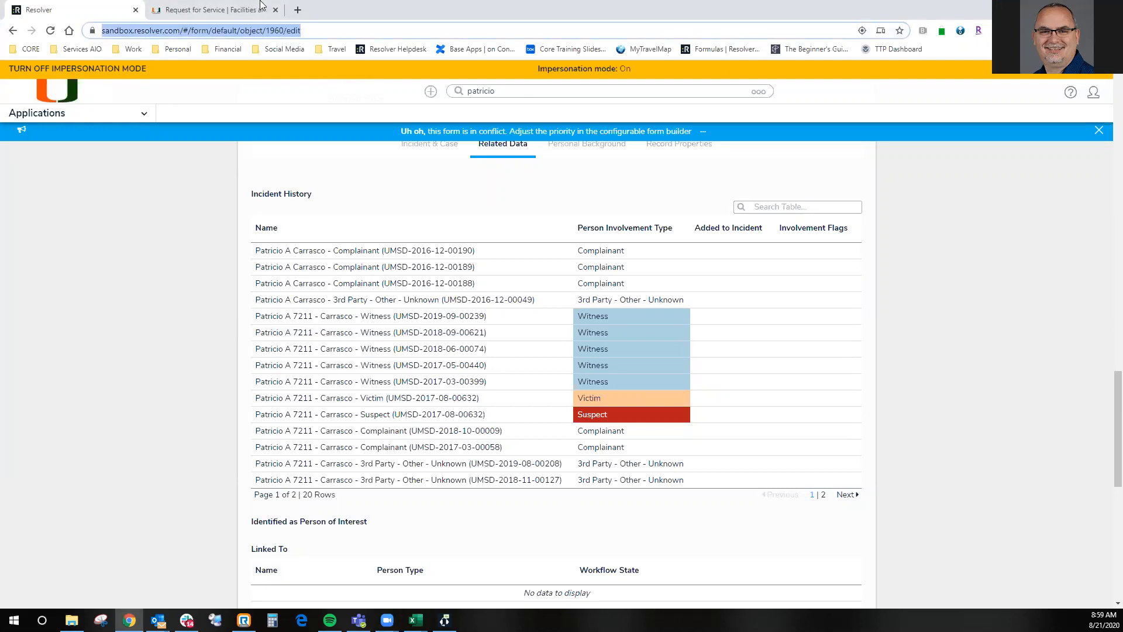
pyautogui.click(82, 70)
pyautogui.click(1095, 82)
pyautogui.click(1025, 146)
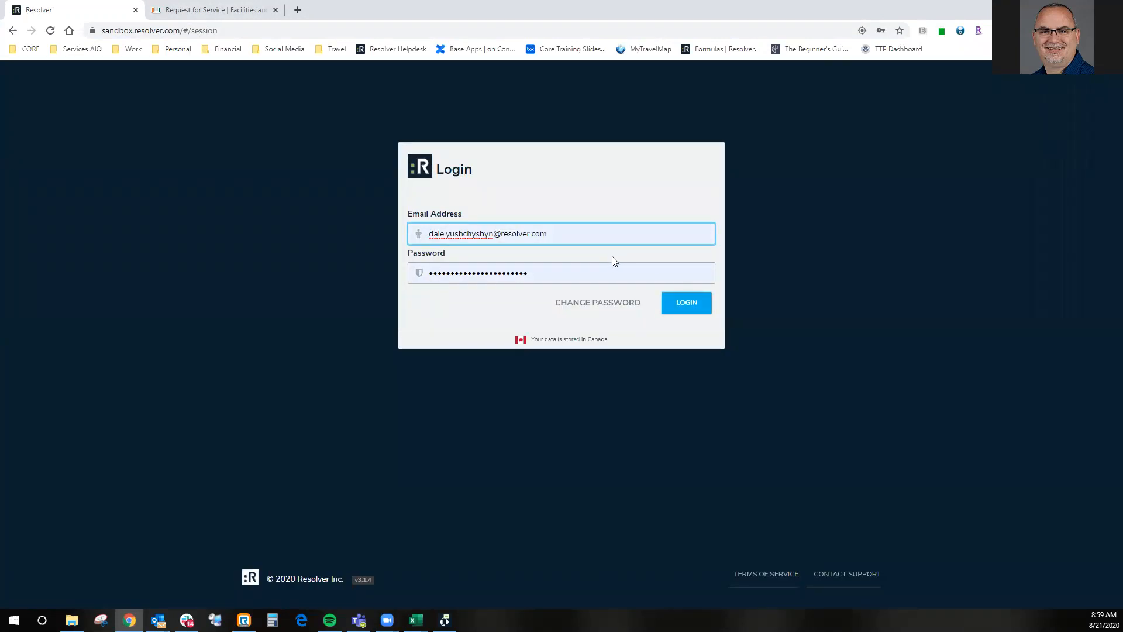
# - Remove the last character of the login email address and open the Change Password form
pyautogui.moveTo(562, 271); pyautogui.dragTo(382, 281)
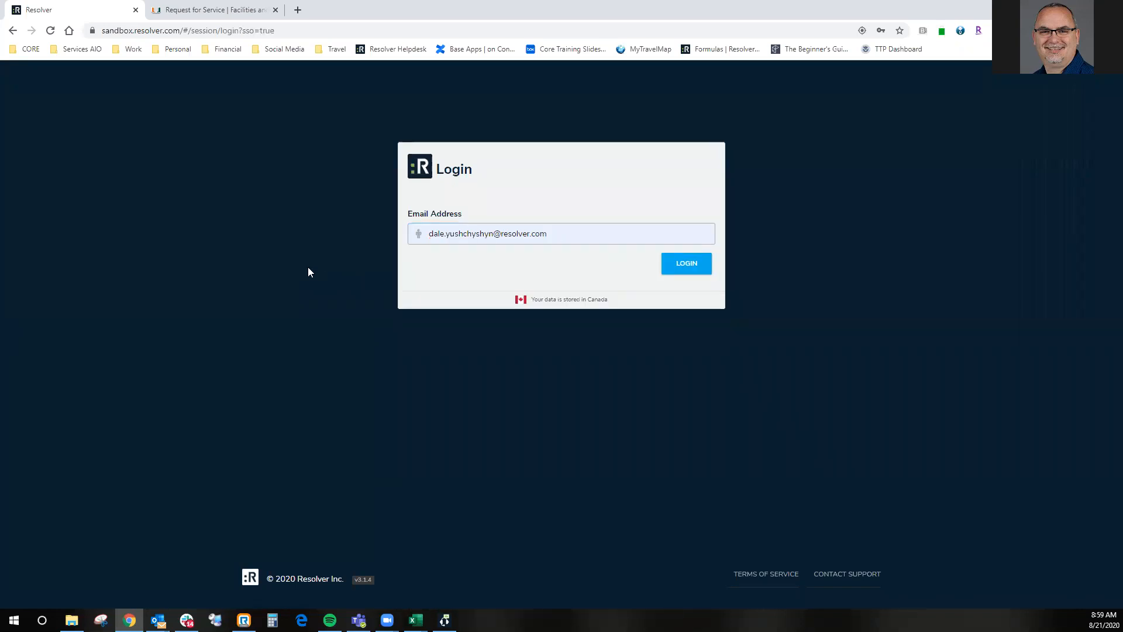
pyautogui.click(580, 234)
pyautogui.press('BackSpace')
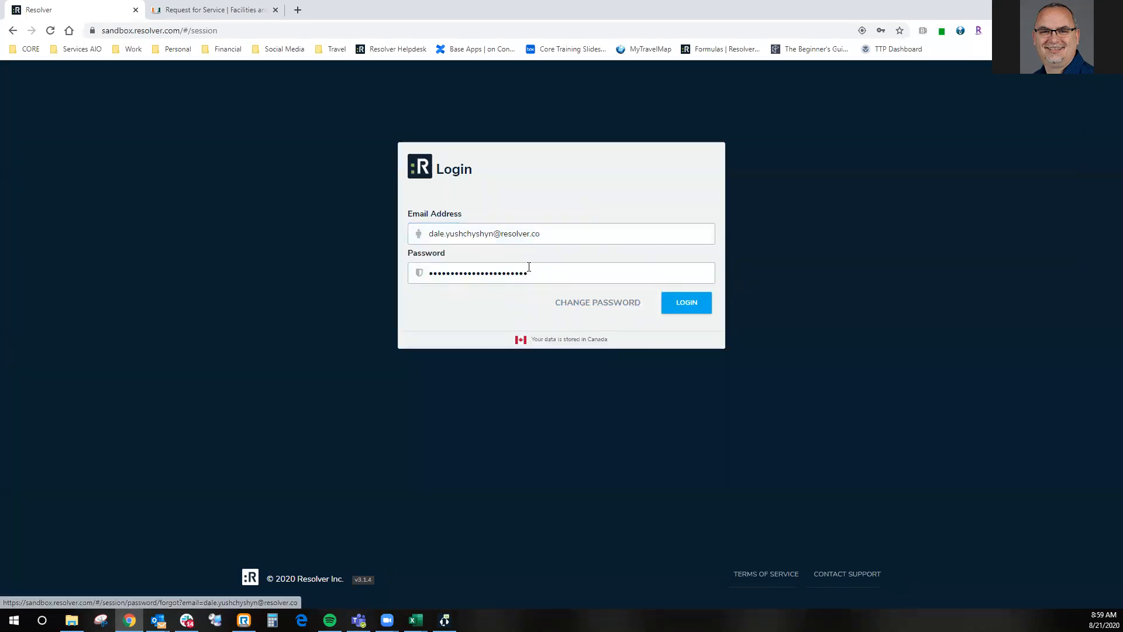
pyautogui.click(580, 305)
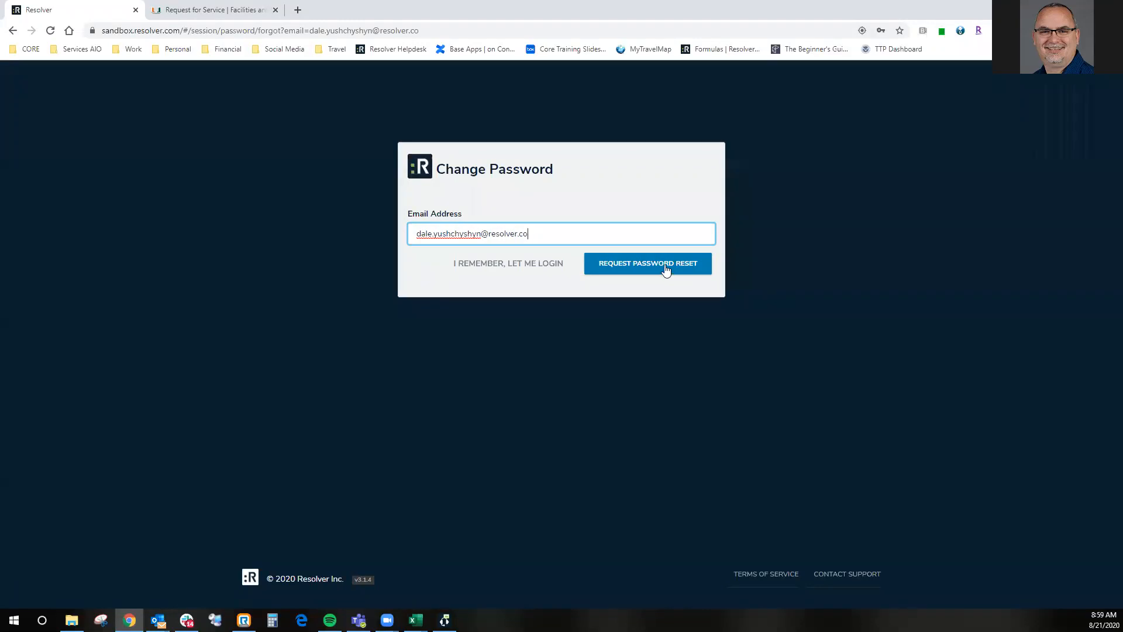
pyautogui.click(654, 202)
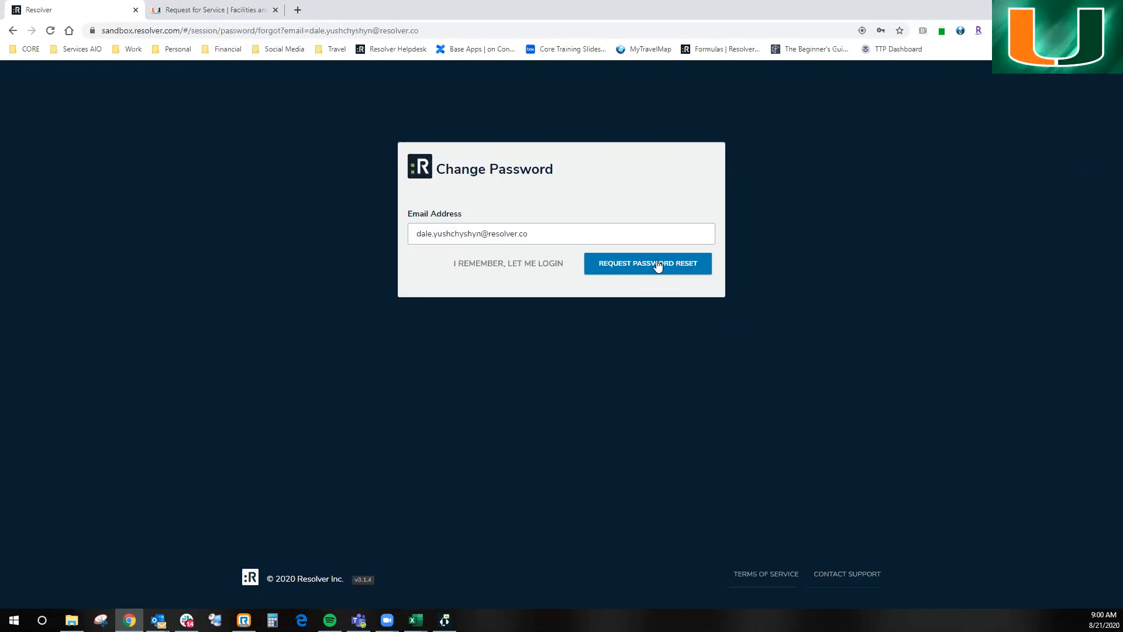
# - Complete the email address on the Change Password form and return to the login form without requesting a reset
pyautogui.click(571, 231)
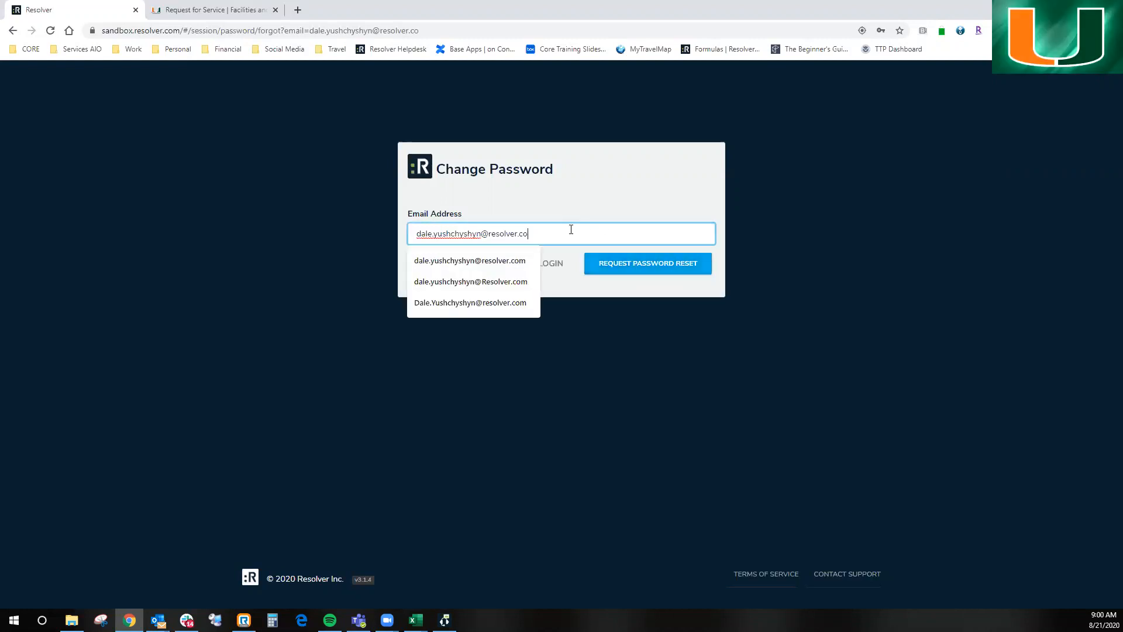
pyautogui.write('m')
pyautogui.press('Tab')
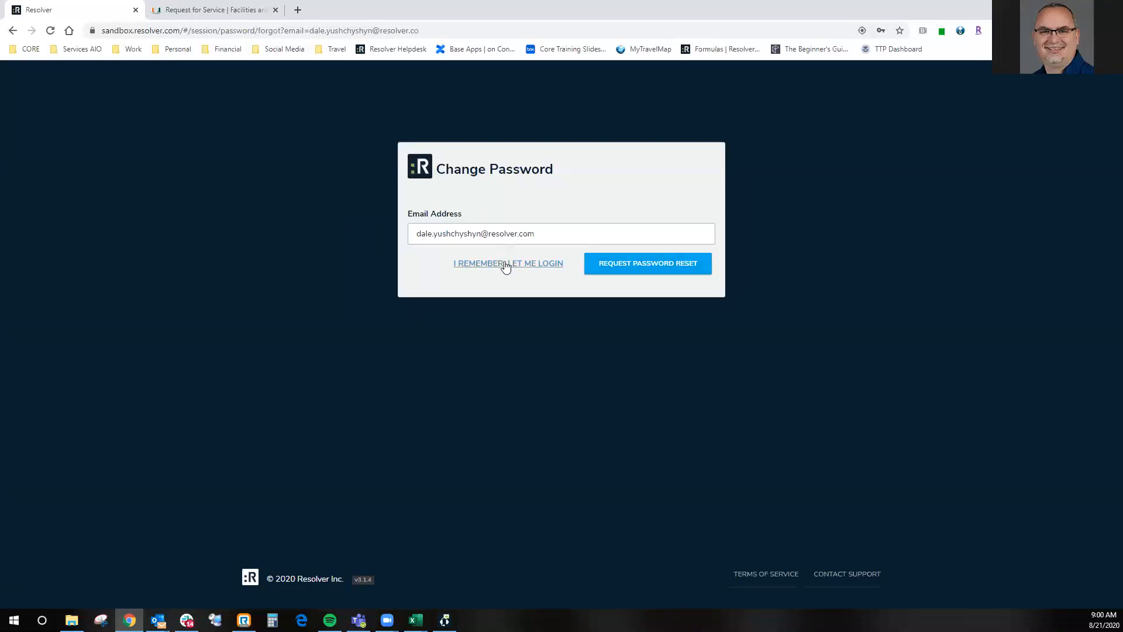
pyautogui.click(478, 278)
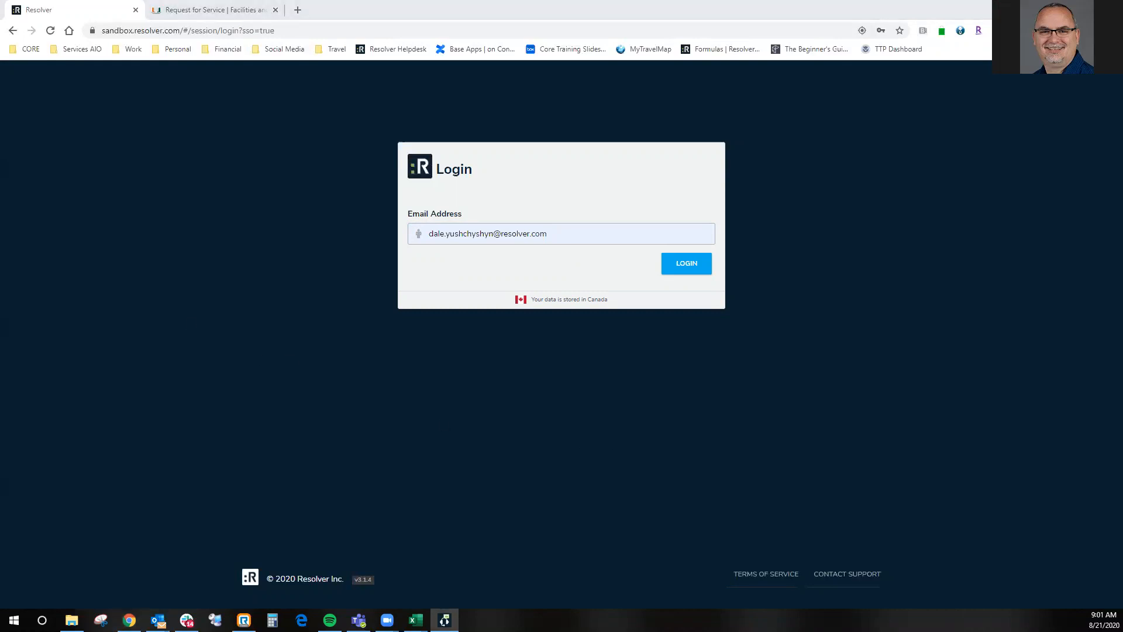
pyautogui.click(34, 252)
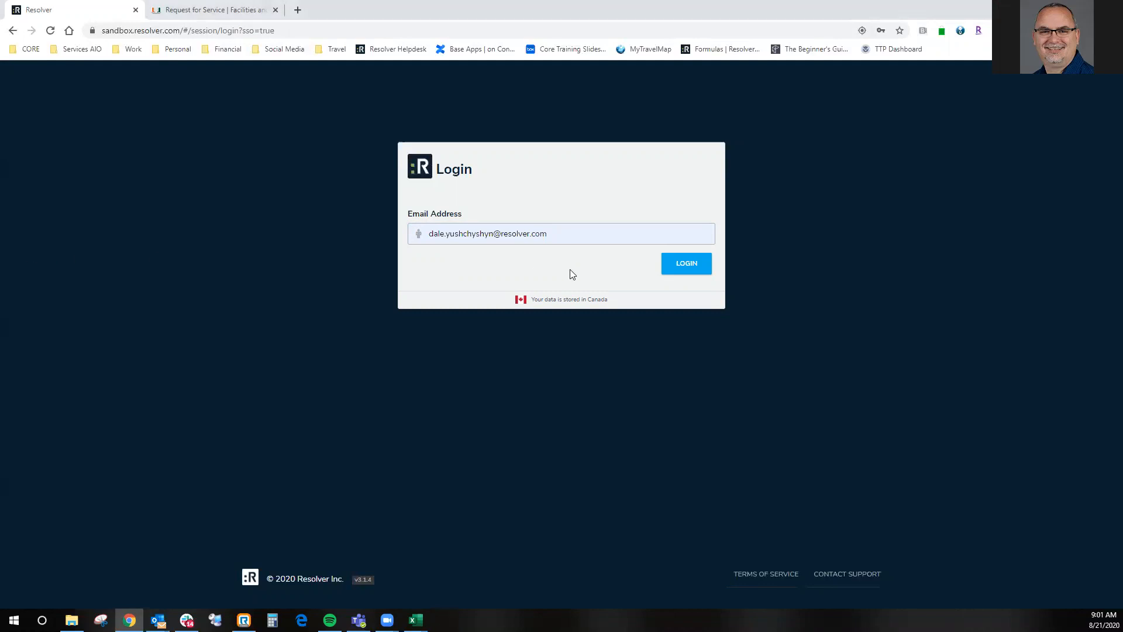